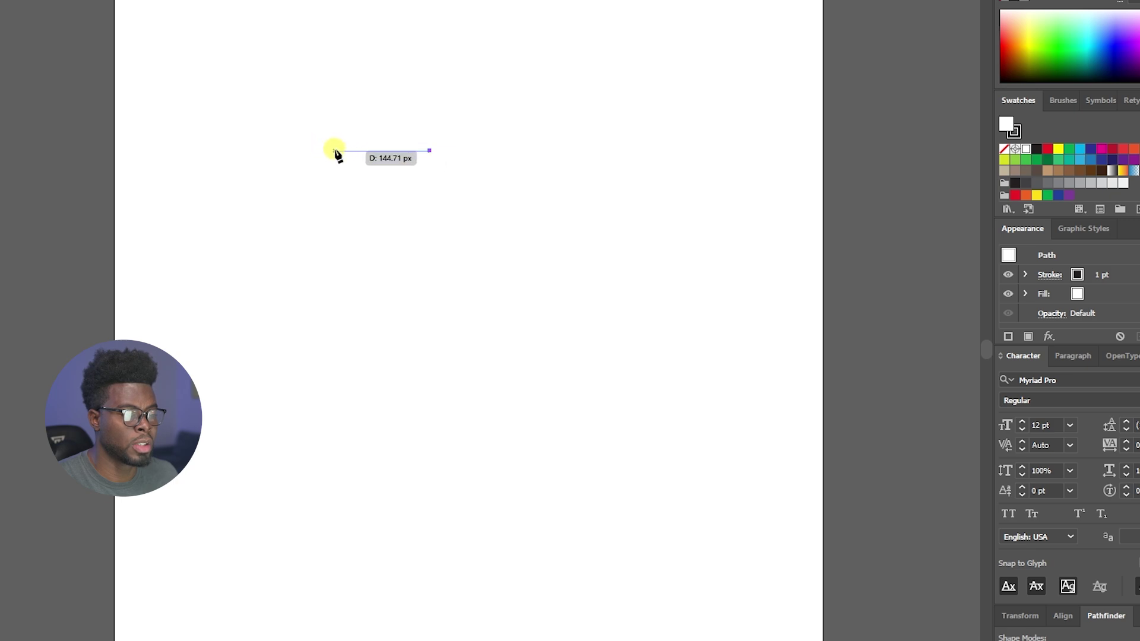
Draw the left half of a shield with the Pen tool, about 154 px wide and 476 px tall, with a curved bottom
{"action": "left_click", "coordinate": [328, 151]}
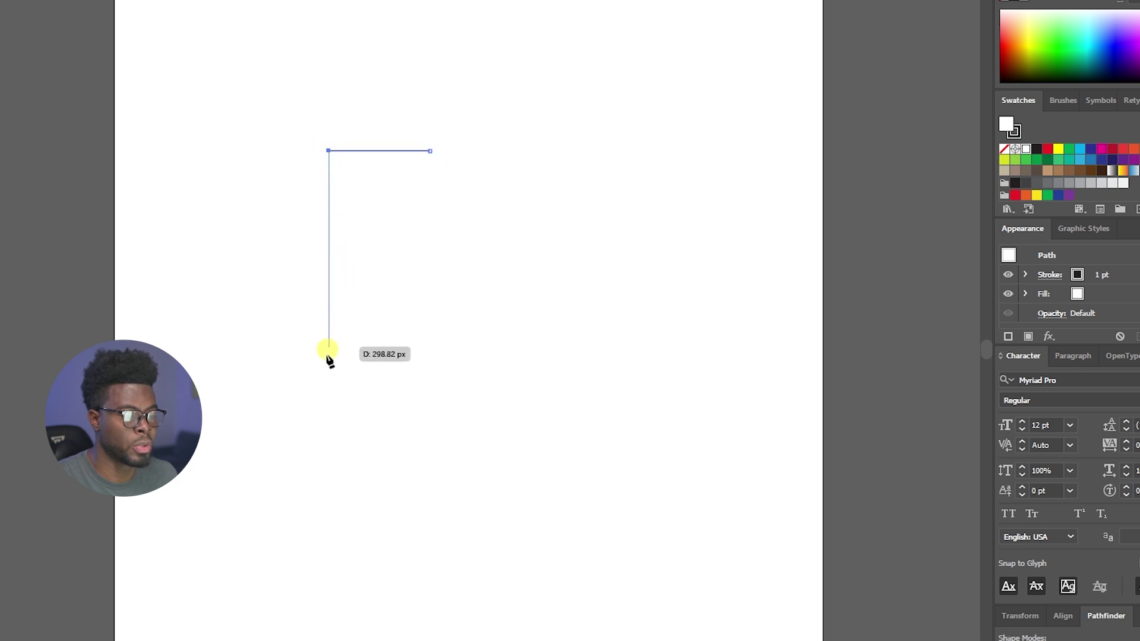
{"action": "left_click", "coordinate": [328, 394]}
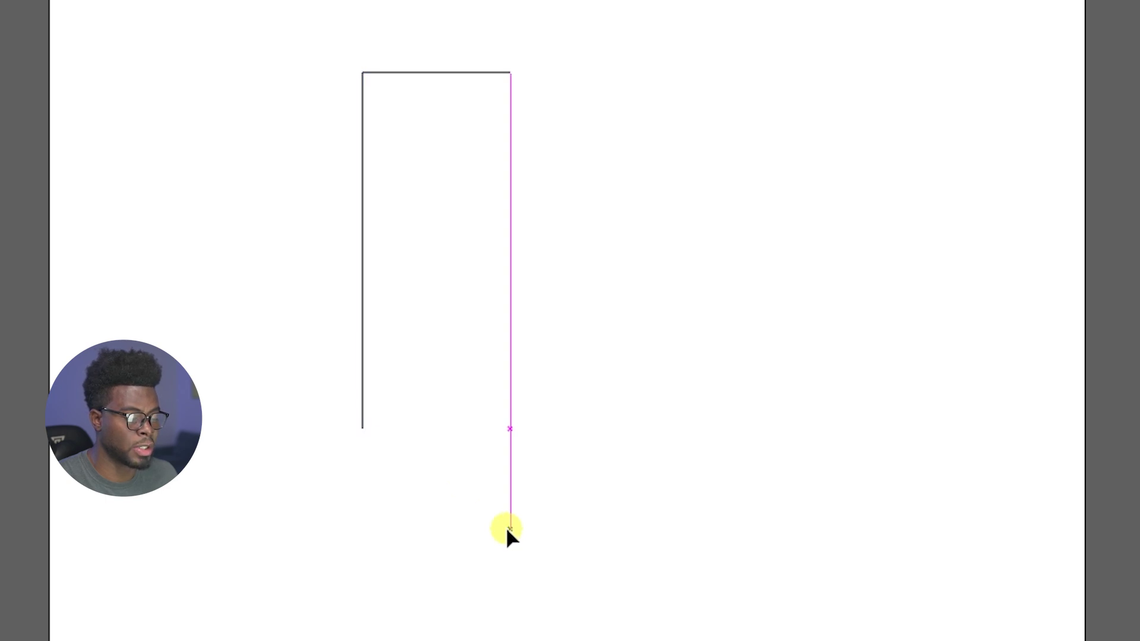
{"action": "left_click", "coordinate": [510, 527]}
{"action": "left_click_drag", "start_coordinate": [512, 528], "coordinate": [598, 532]}
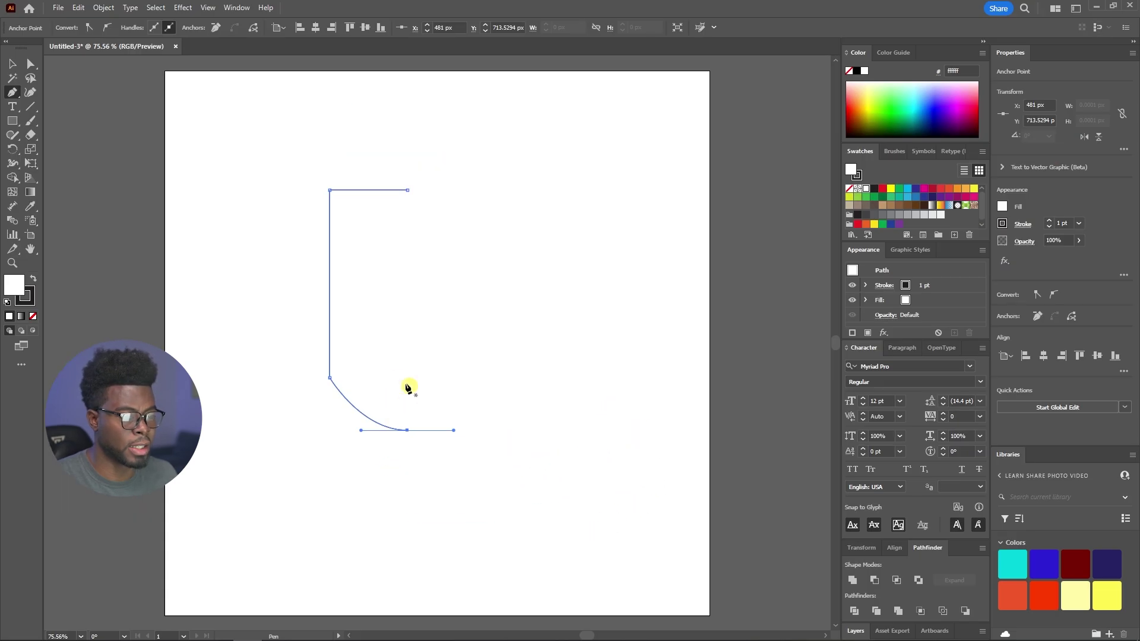
{"action": "scroll", "coordinate": [506, 402], "scroll_direction": "up", "scroll_amount": 1}
{"action": "scroll", "coordinate": [406, 361], "scroll_direction": "up", "scroll_amount": 1}
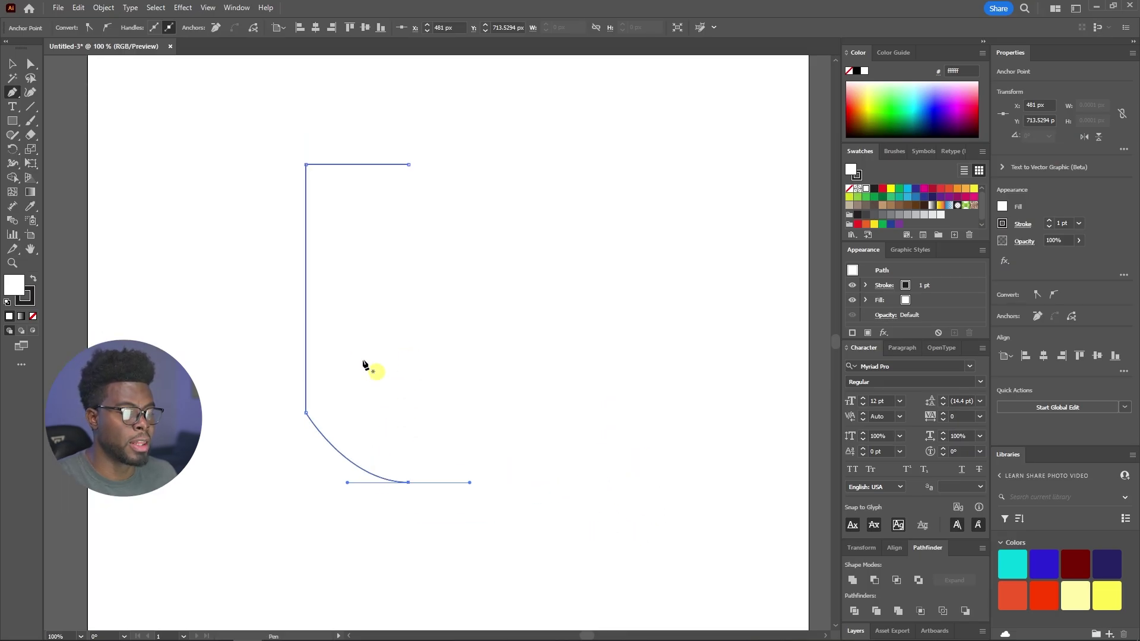
{"action": "key", "text": "v"}
{"action": "left_click", "coordinate": [500, 164]}
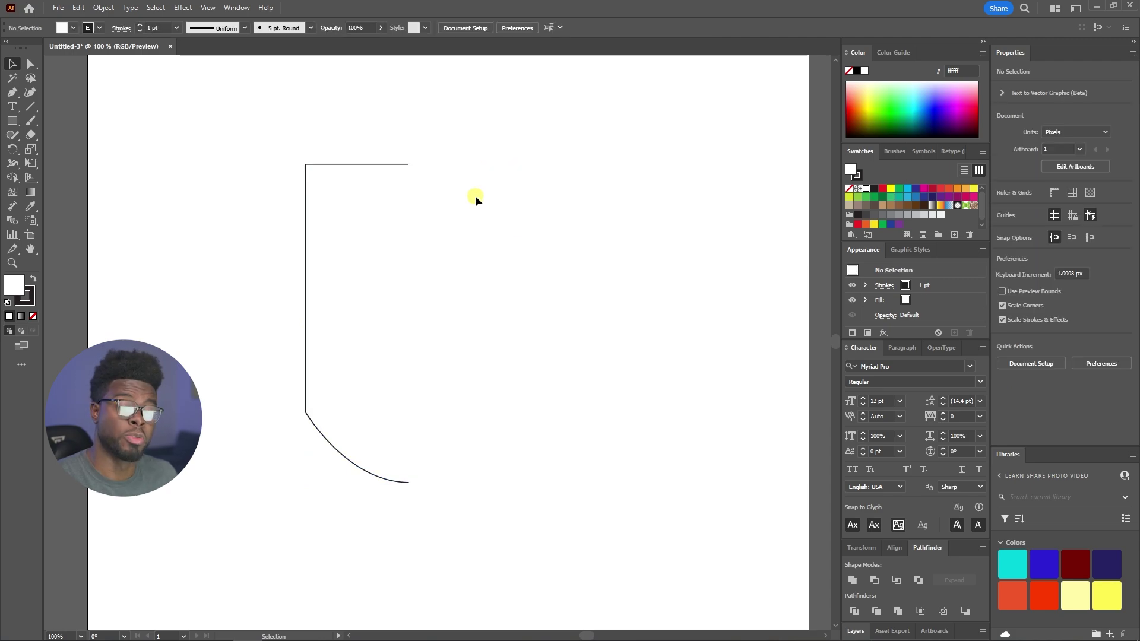
Copy the half-shield path and paste the duplicate in the same spot
{"action": "left_click", "coordinate": [331, 165]}
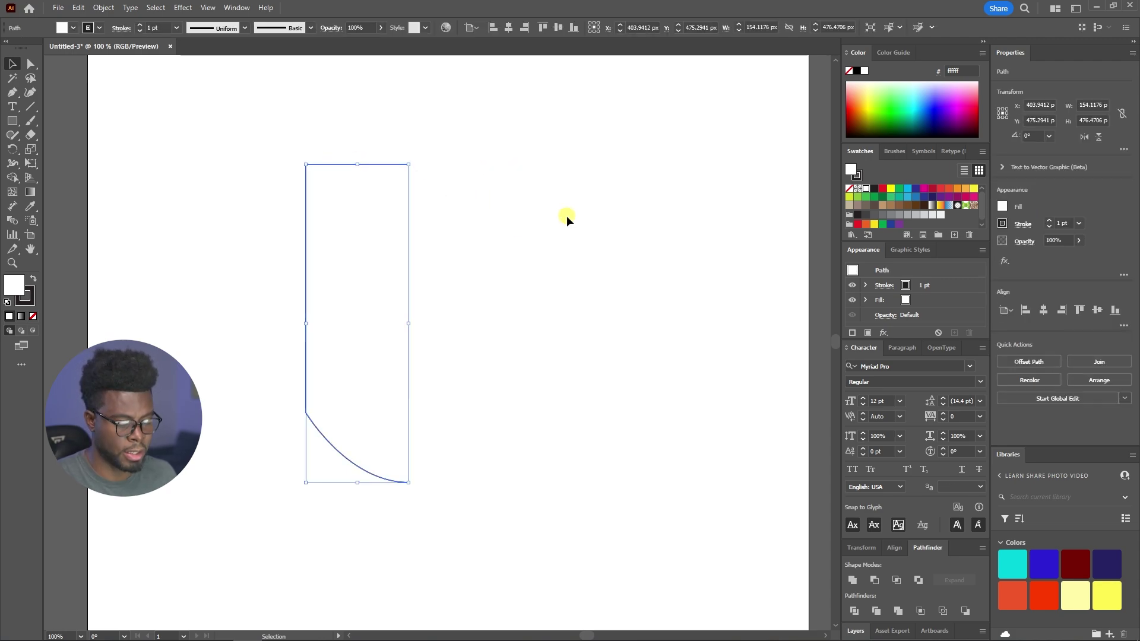
{"action": "key", "text": "a"}
{"action": "key", "text": "ctrl+c"}
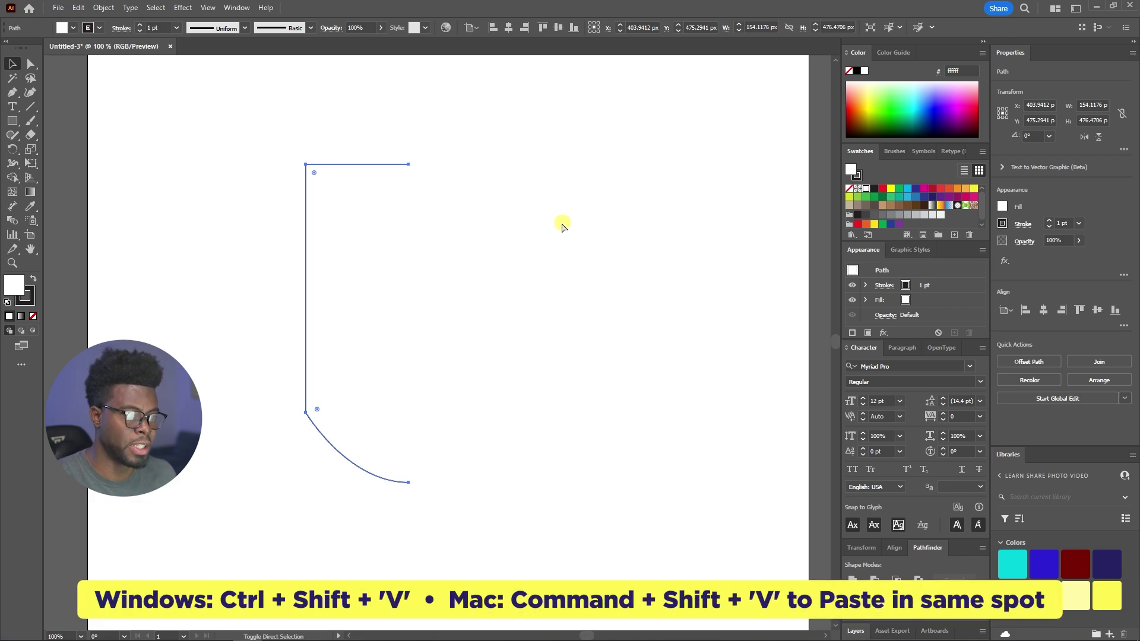
{"action": "key", "text": "ctrl+shift+v"}
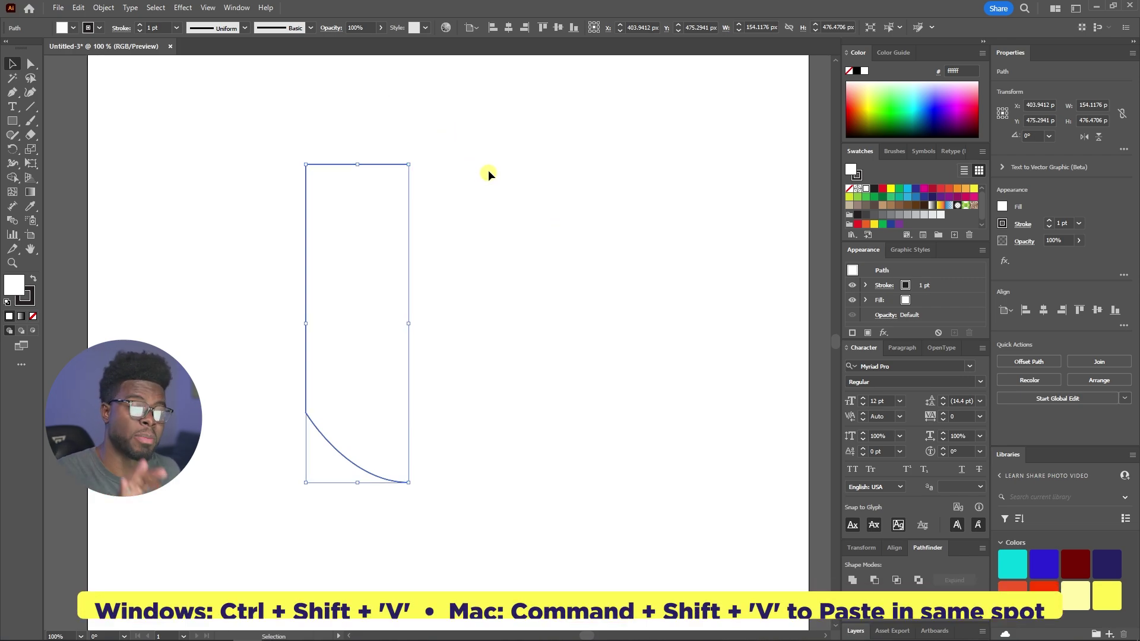
{"action": "left_click", "coordinate": [461, 131]}
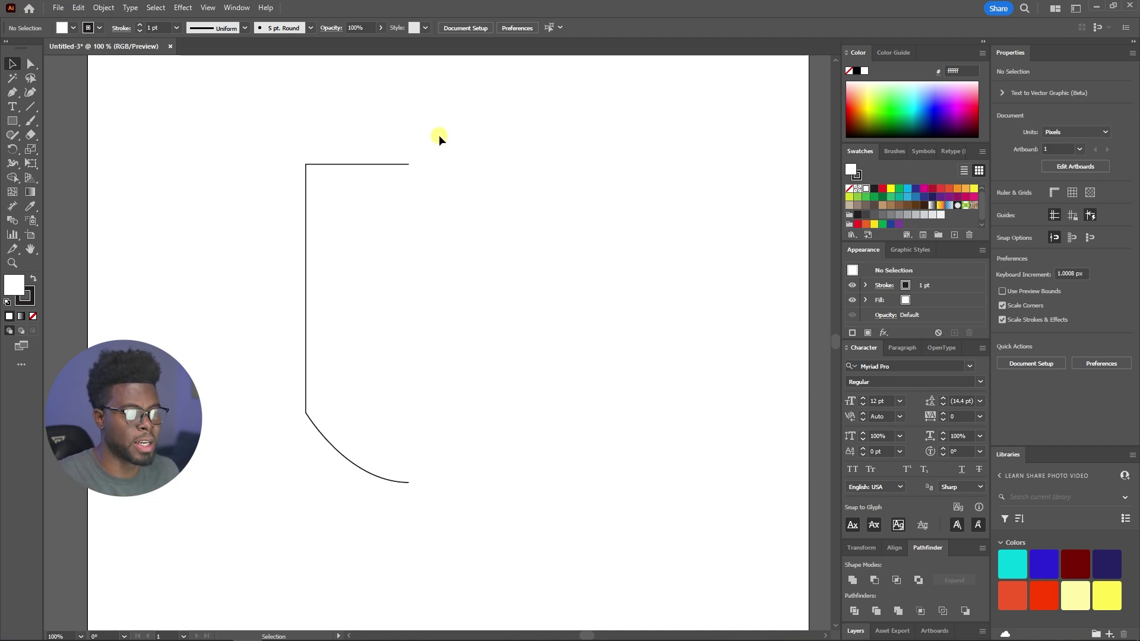
Reflect one of the overlapping half-shield paths across the vertical axis
{"action": "left_click", "coordinate": [392, 166]}
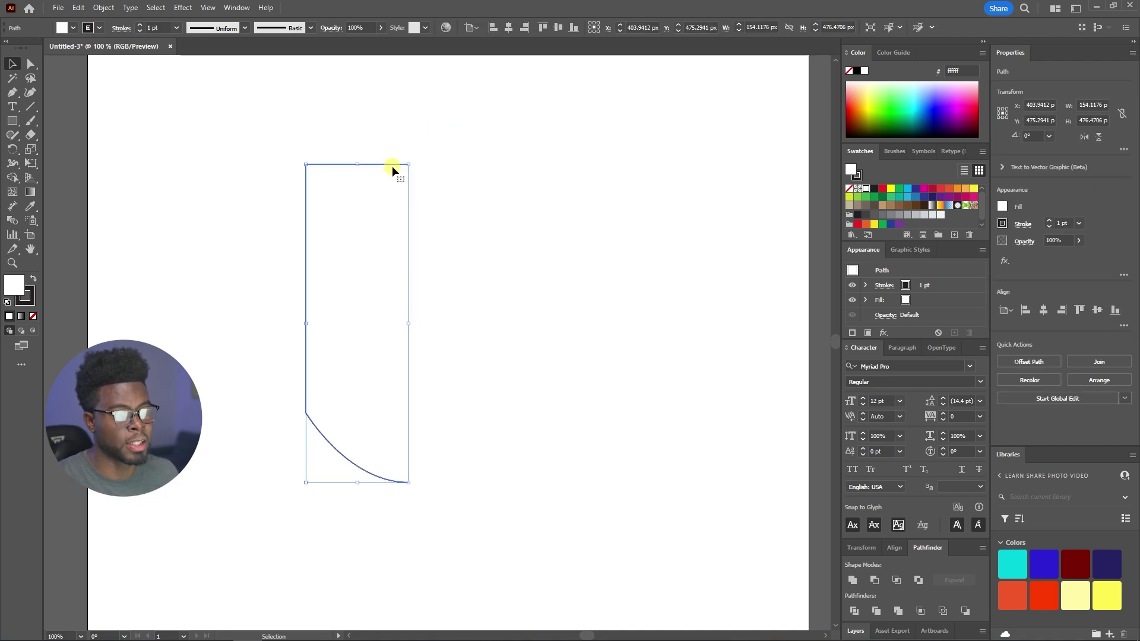
{"action": "left_click", "coordinate": [102, 8]}
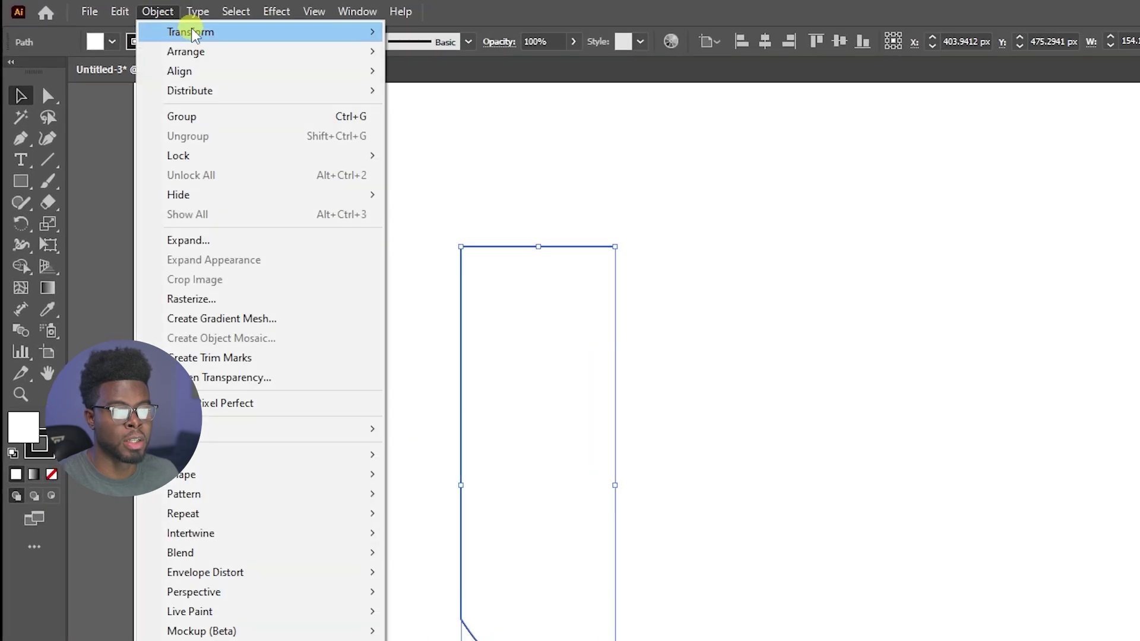
{"action": "mouse_move", "coordinate": [191, 35]}
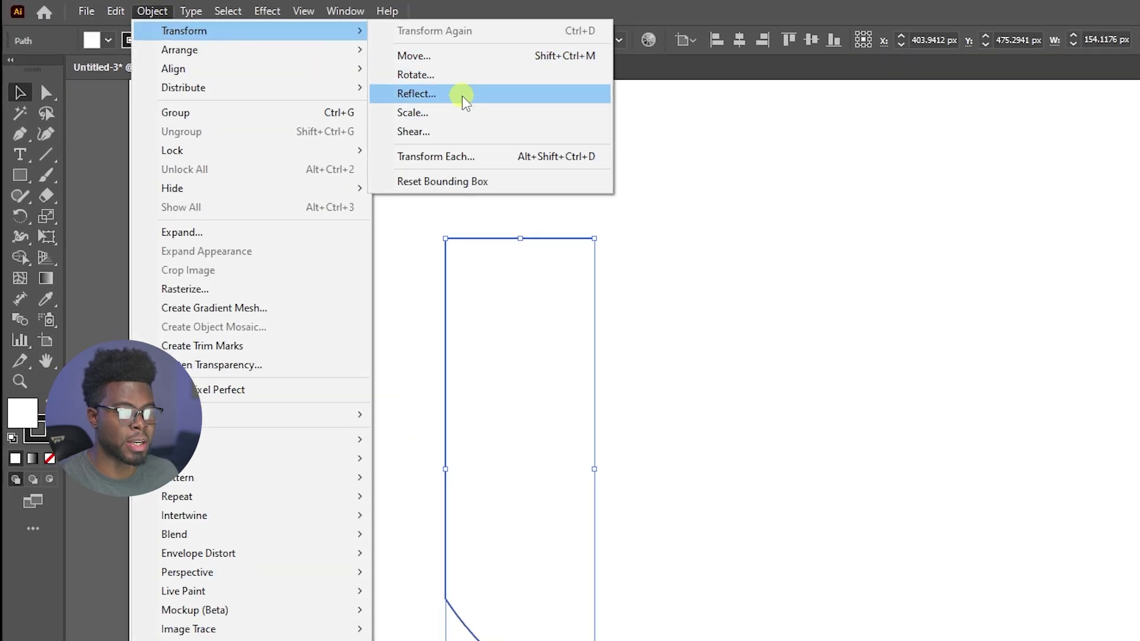
{"action": "left_click", "coordinate": [473, 96]}
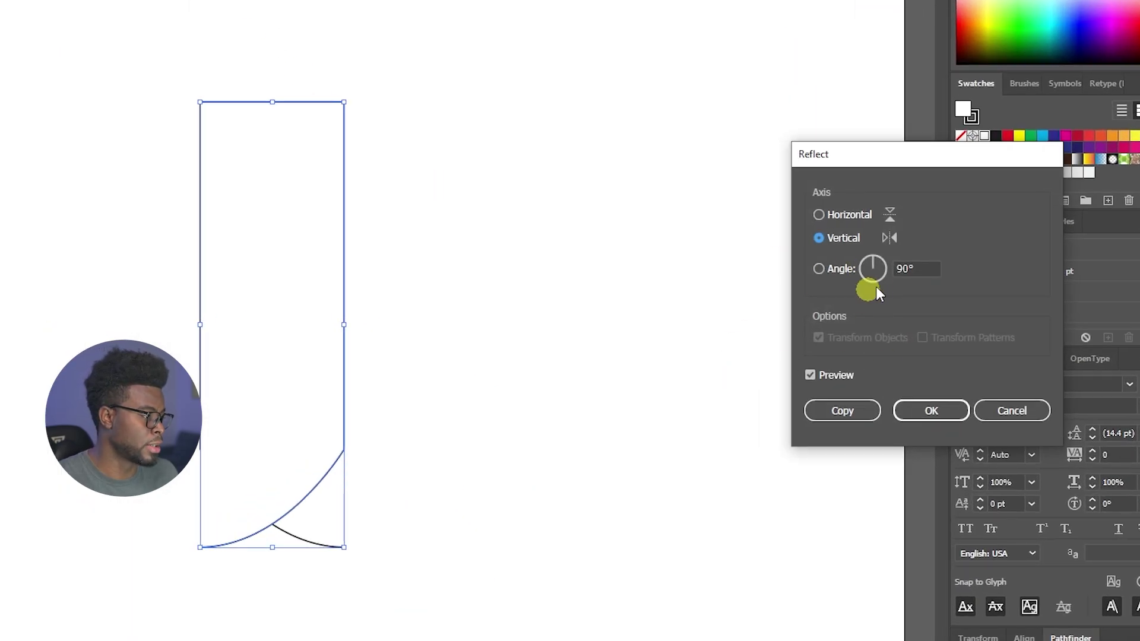
{"action": "left_click", "coordinate": [919, 418]}
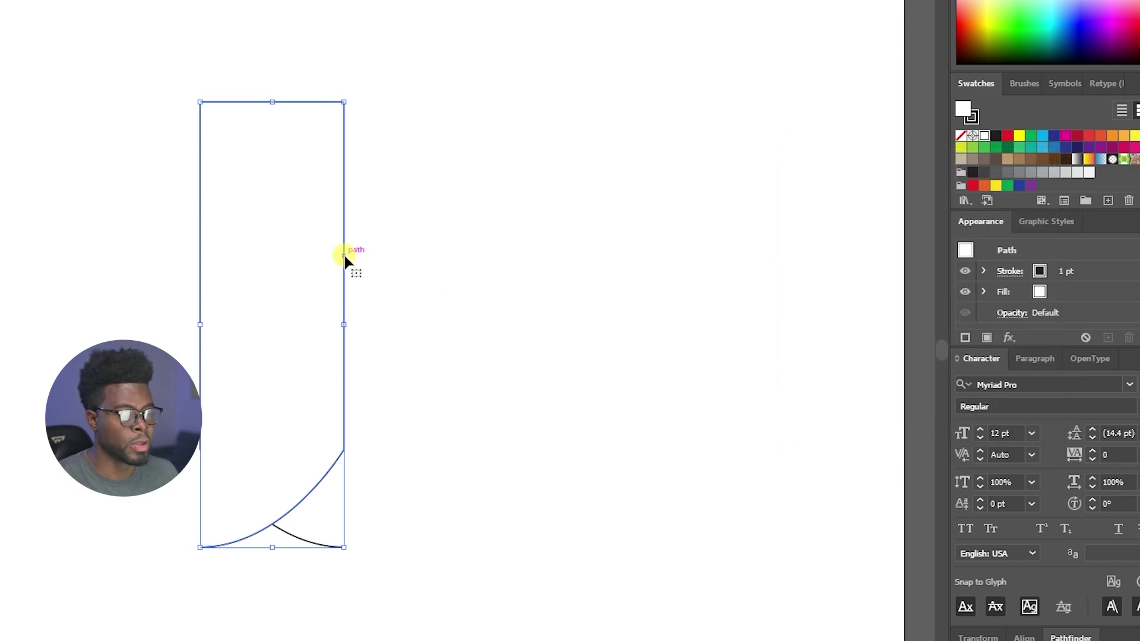
Move the reflected half horizontally until its endpoints meet those of the left half at the centre
{"action": "left_click_drag", "start_coordinate": [345, 257], "coordinate": [500, 269]}
{"action": "key", "text": "ctrl+shift+a"}
{"action": "scroll", "coordinate": [484, 215], "scroll_direction": "up", "scroll_amount": 2}
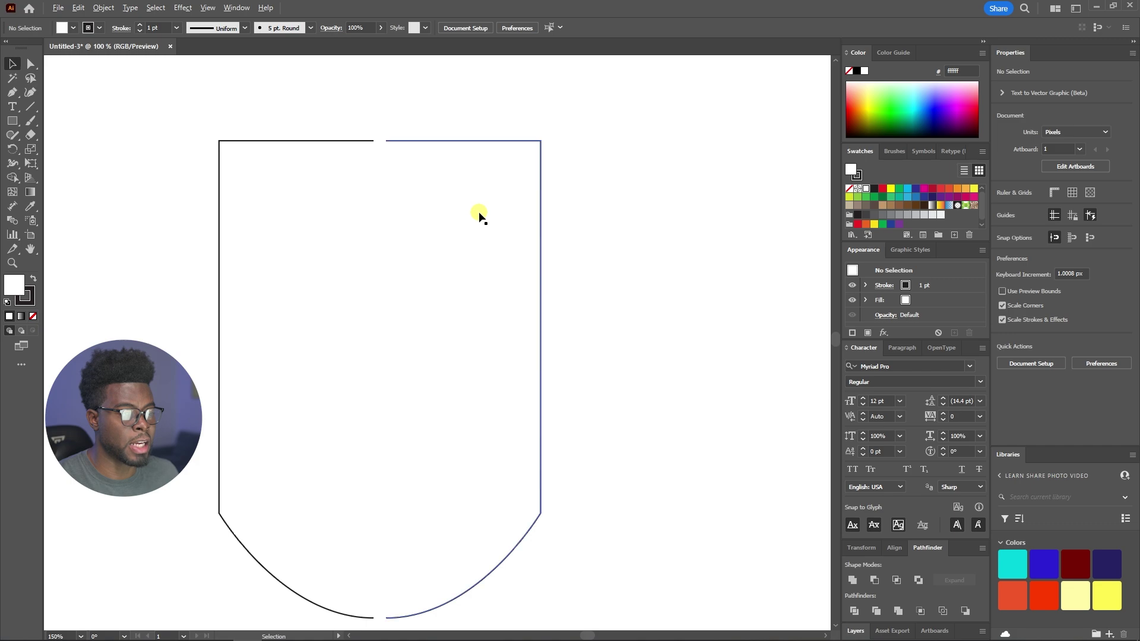
{"action": "left_click_drag", "start_coordinate": [540, 229], "coordinate": [527, 233]}
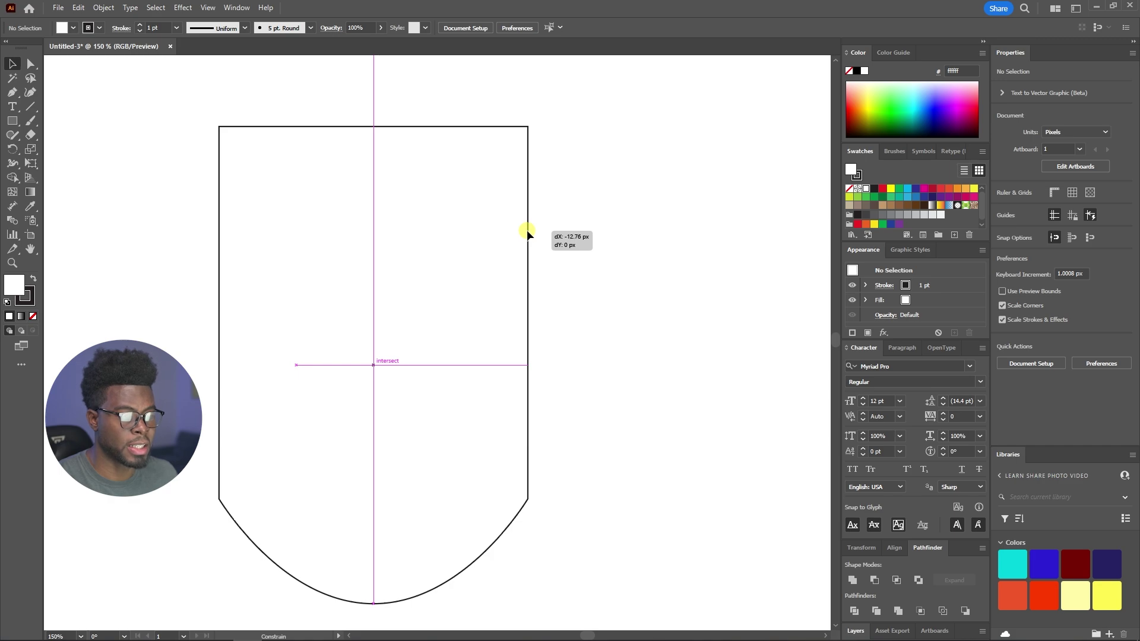
{"action": "left_click_drag", "start_coordinate": [526, 230], "coordinate": [526, 229]}
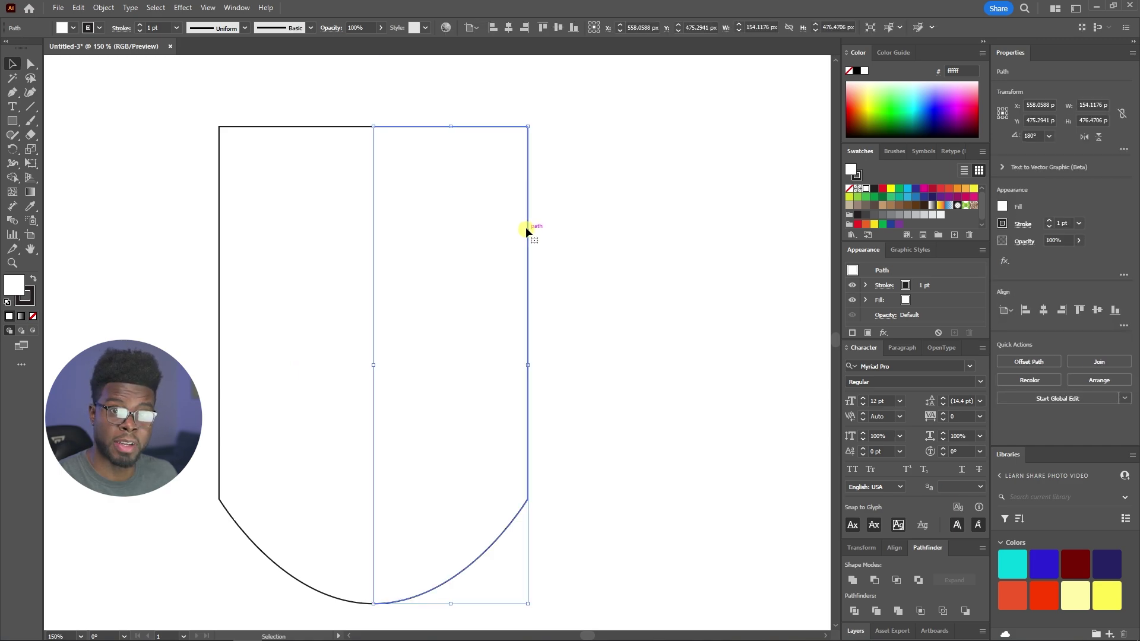
{"action": "left_click", "coordinate": [348, 106]}
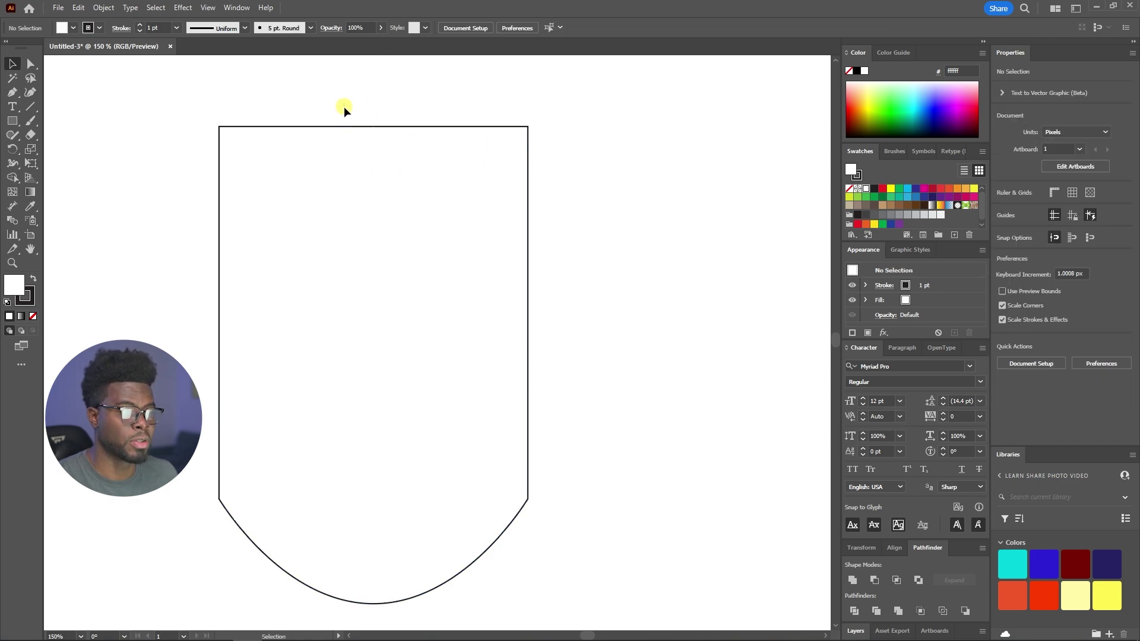
Select both shield halves and join them into a single path
{"action": "left_click_drag", "start_coordinate": [344, 104], "coordinate": [418, 163]}
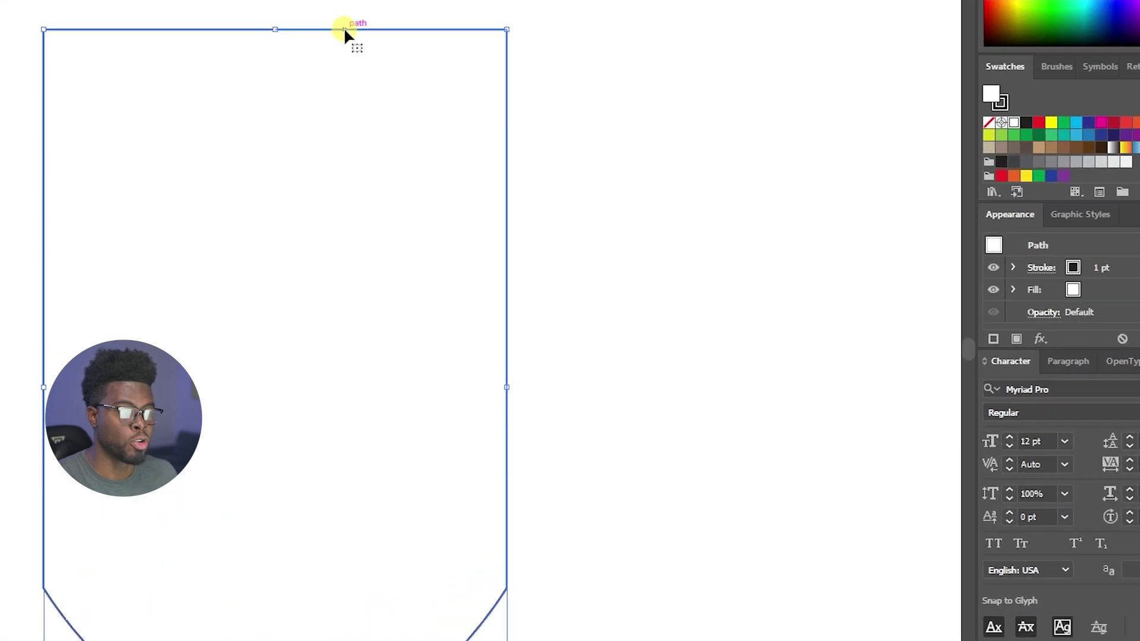
{"action": "right_click", "coordinate": [419, 127]}
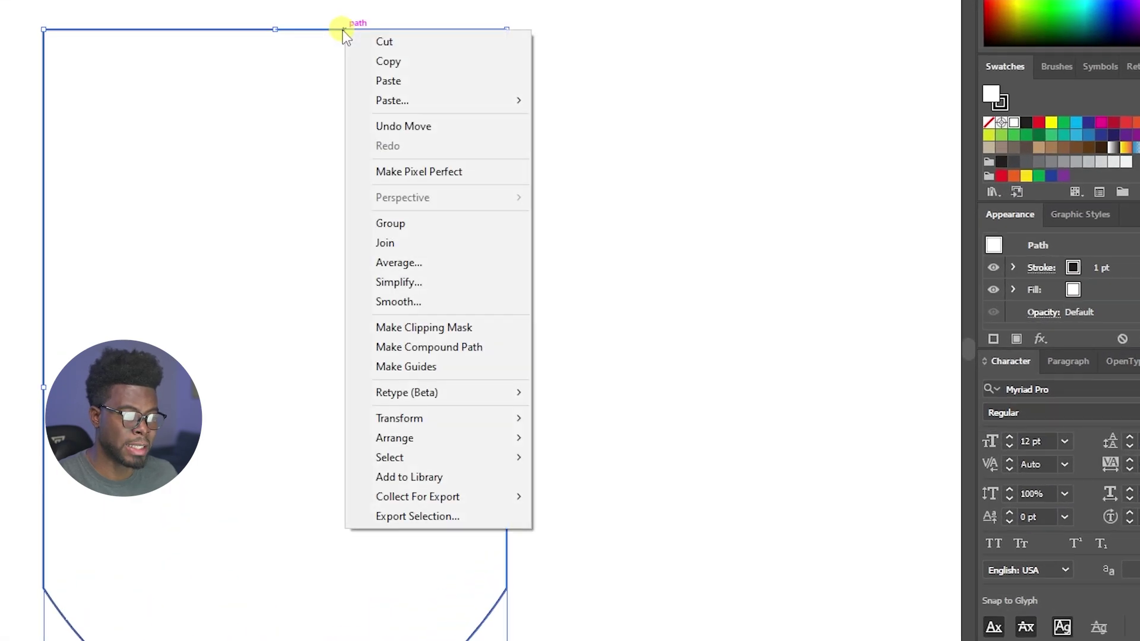
{"action": "left_click", "coordinate": [450, 246]}
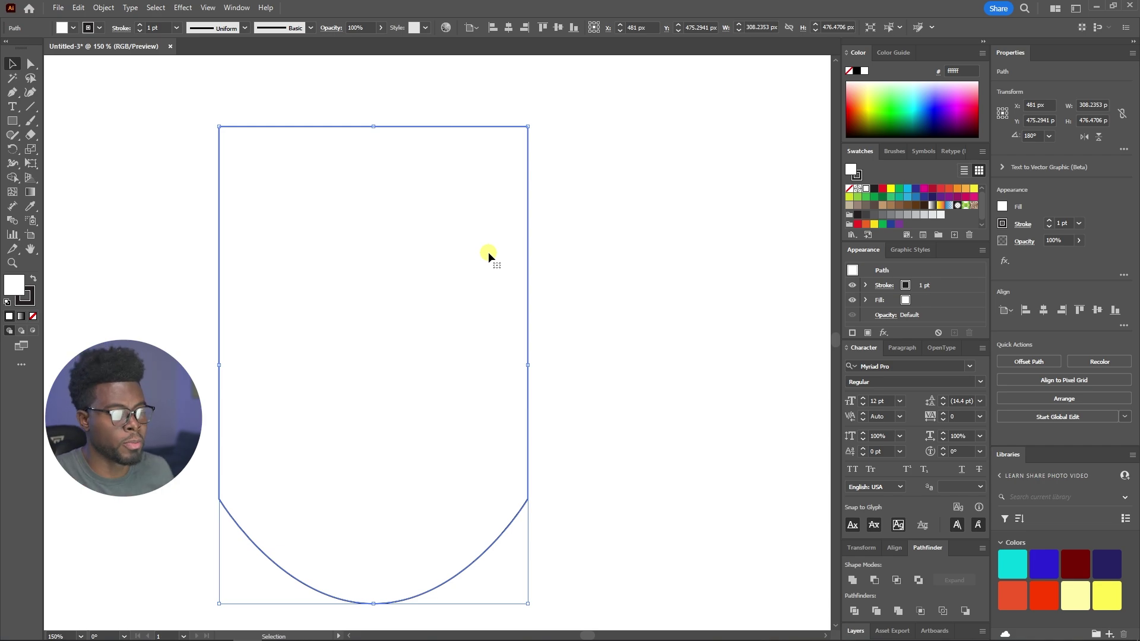
{"action": "scroll", "coordinate": [435, 237], "scroll_direction": "down", "scroll_amount": 2}
{"action": "scroll", "coordinate": [437, 232], "scroll_direction": "left", "scroll_amount": 1}
{"action": "left_click", "coordinate": [581, 270]}
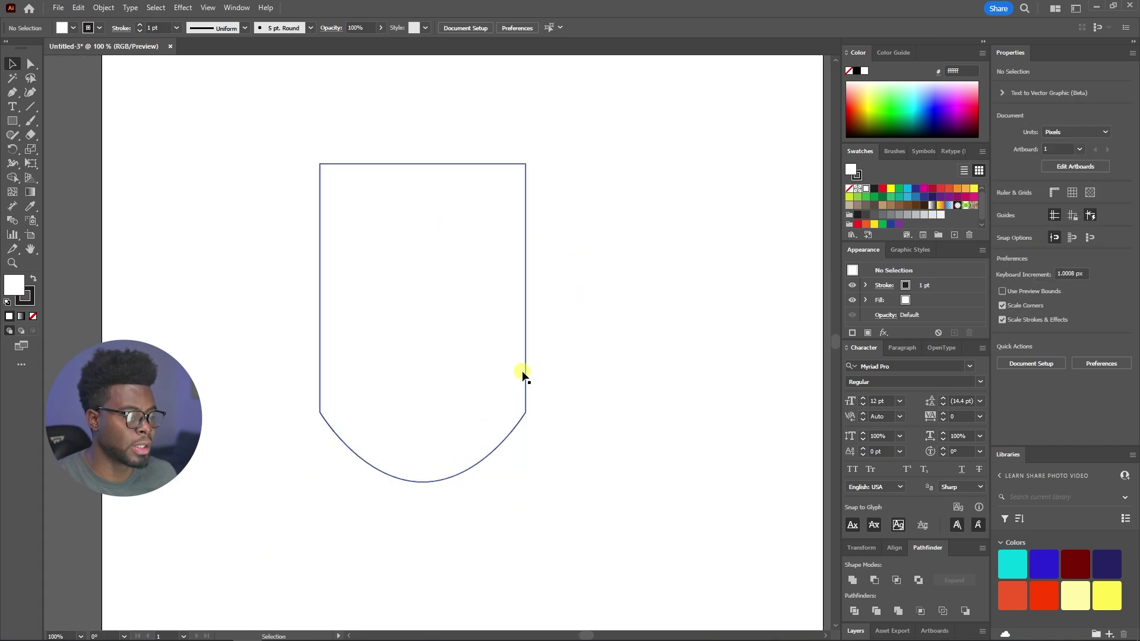
Stretch the shield horizontally from its right side to about 375 px wide
{"action": "left_click", "coordinate": [523, 374]}
{"action": "left_click_drag", "start_coordinate": [525, 323], "coordinate": [571, 326]}
{"action": "left_click", "coordinate": [655, 326]}
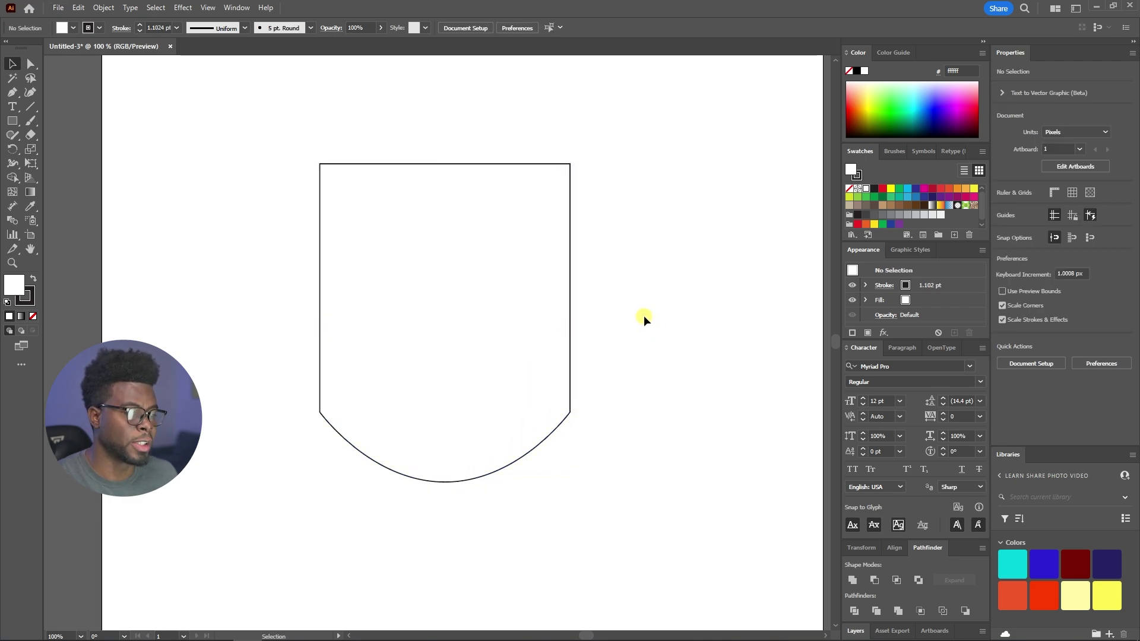
Fill the shield with the black swatch (231f20)
{"action": "left_click", "coordinate": [570, 167]}
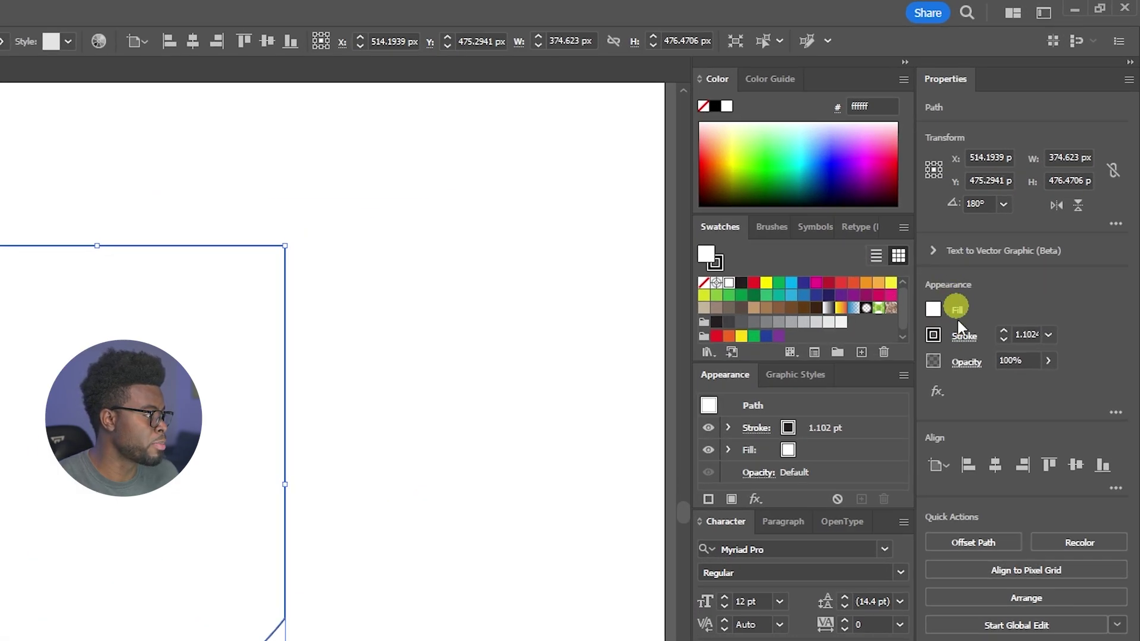
{"action": "left_click", "coordinate": [934, 307]}
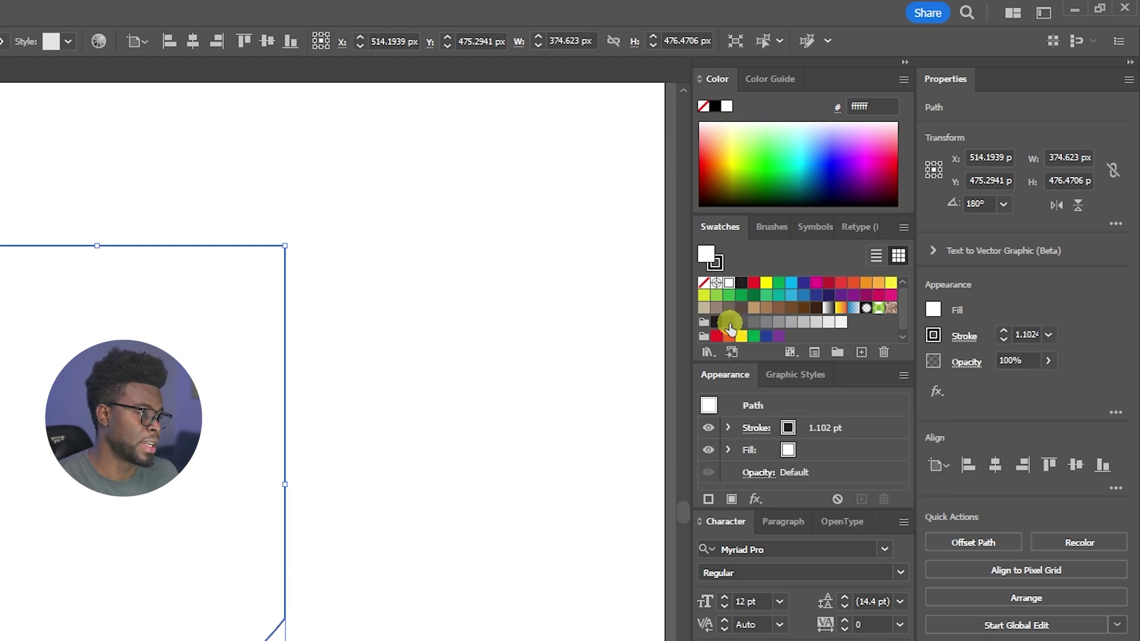
{"action": "left_click", "coordinate": [933, 308]}
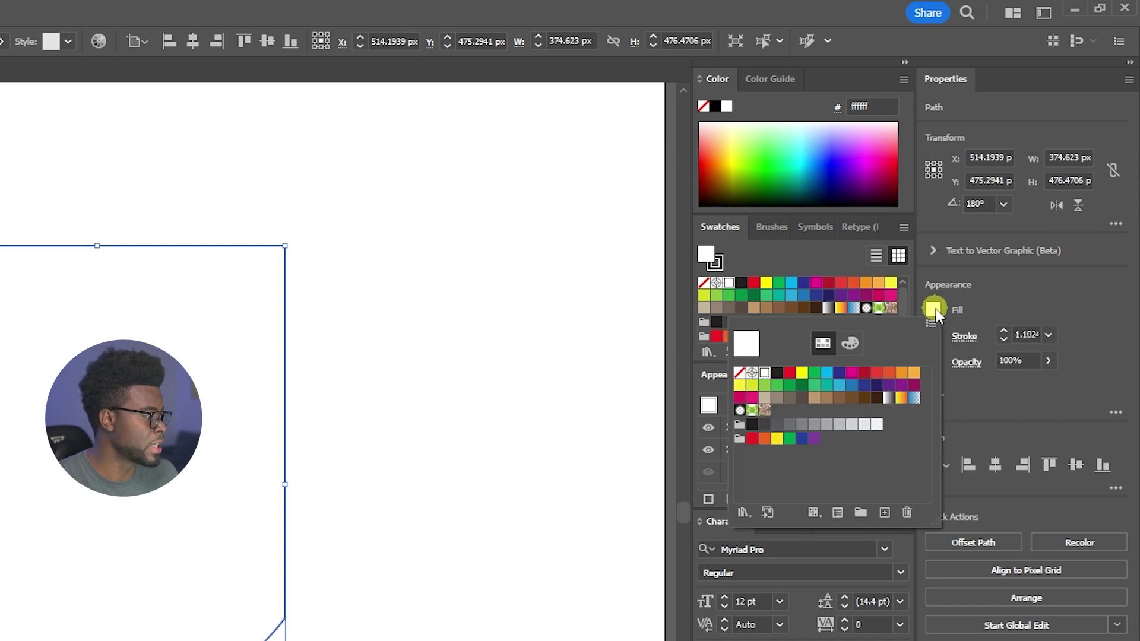
{"action": "left_click", "coordinate": [756, 432]}
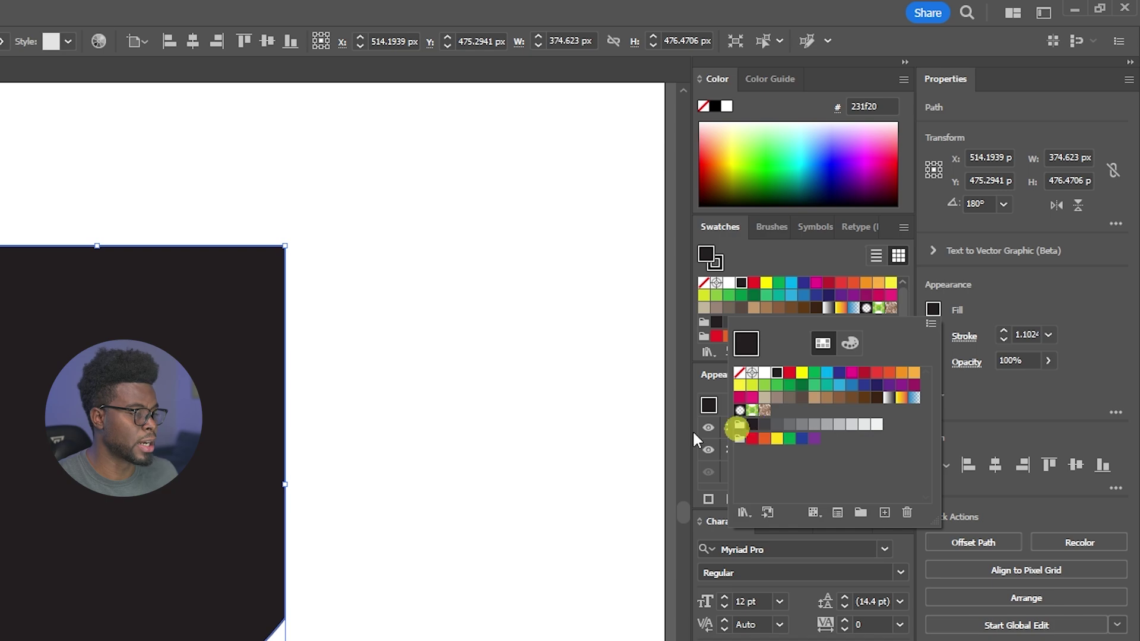
{"action": "left_click", "coordinate": [383, 343]}
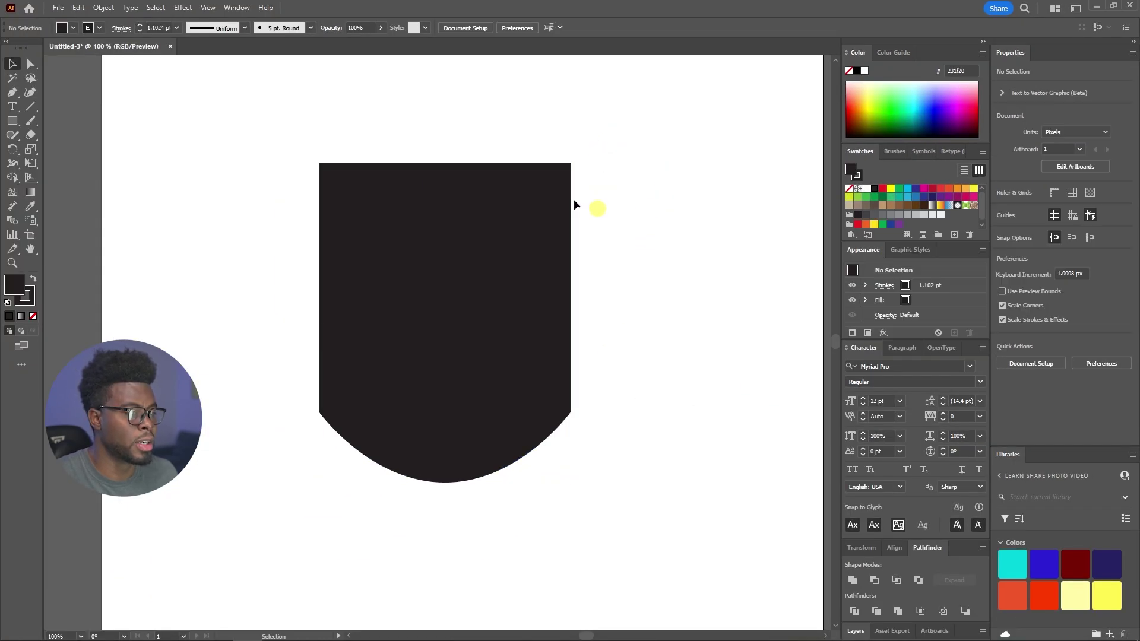
Set the black shield's stroke to None
{"action": "left_click", "coordinate": [543, 185]}
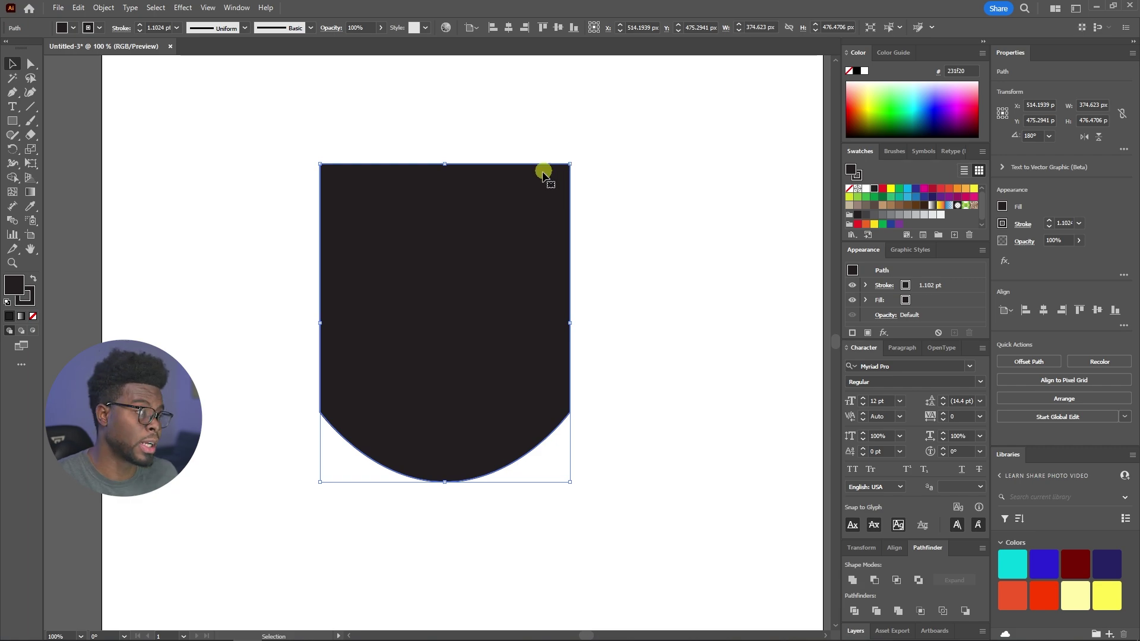
{"action": "key", "text": "ctrl+z"}
{"action": "key", "text": "ctrl+shift+z"}
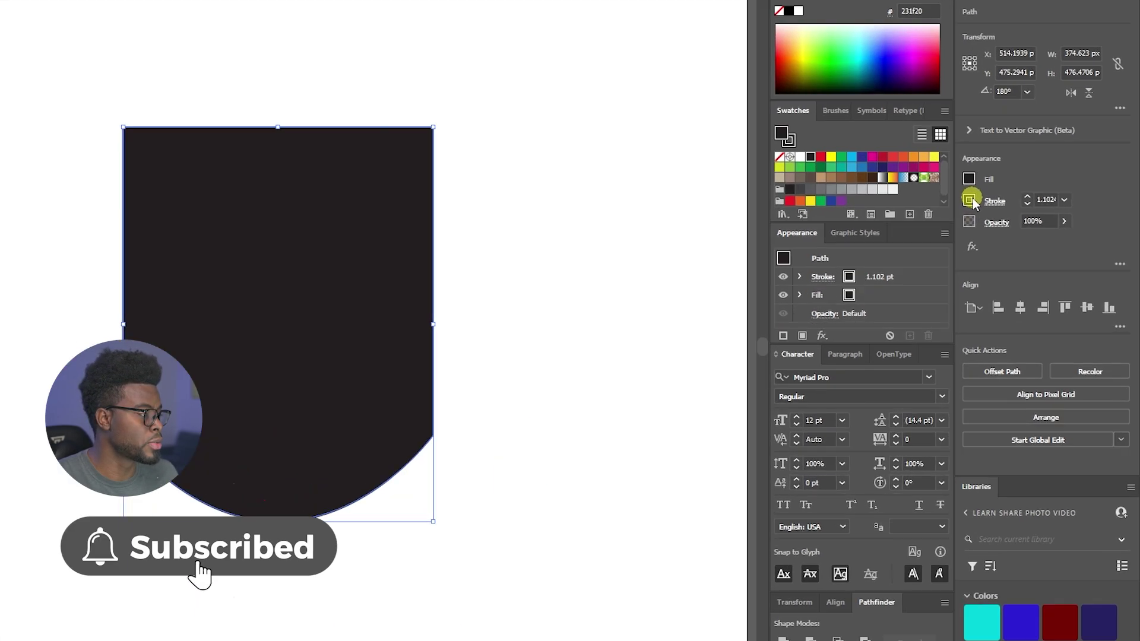
{"action": "left_click", "coordinate": [969, 200]}
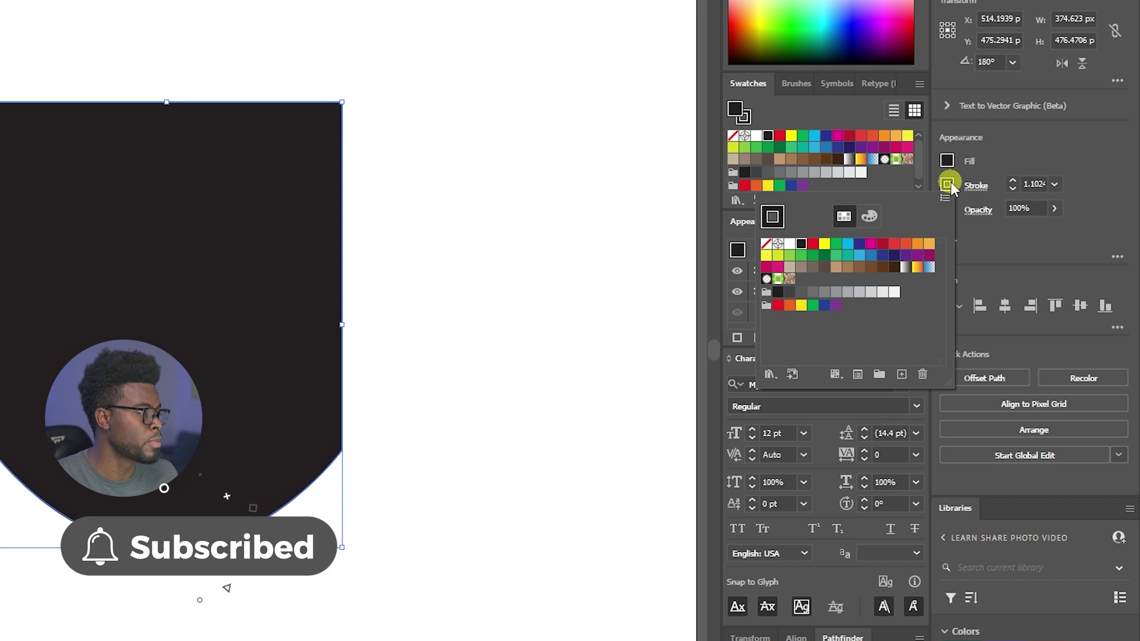
{"action": "left_click", "coordinate": [767, 244]}
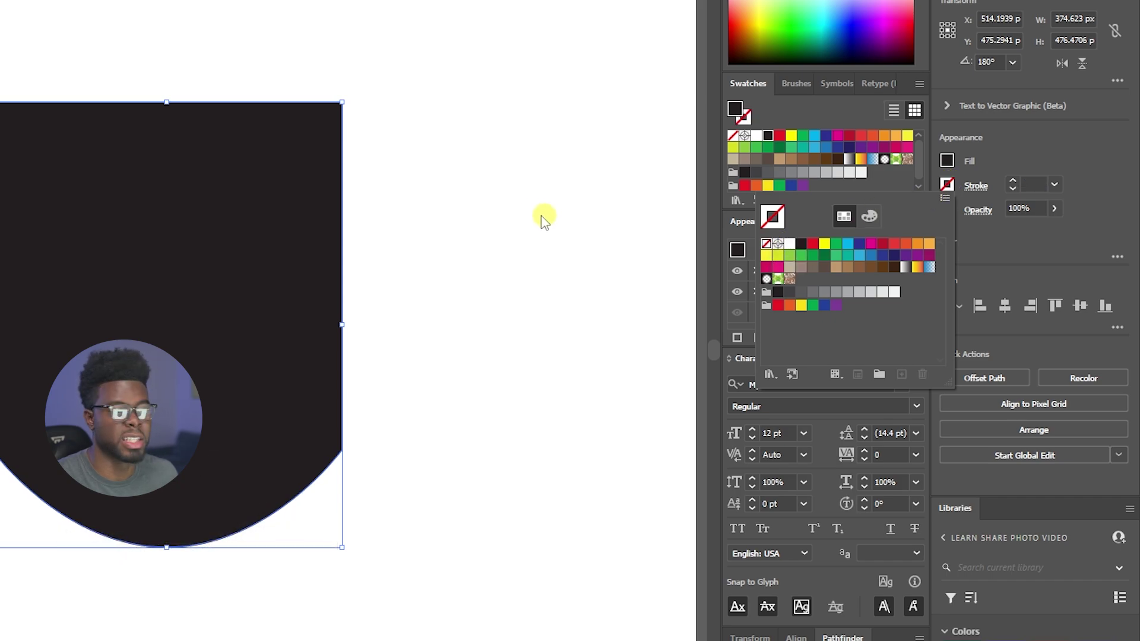
{"action": "left_click", "coordinate": [522, 212]}
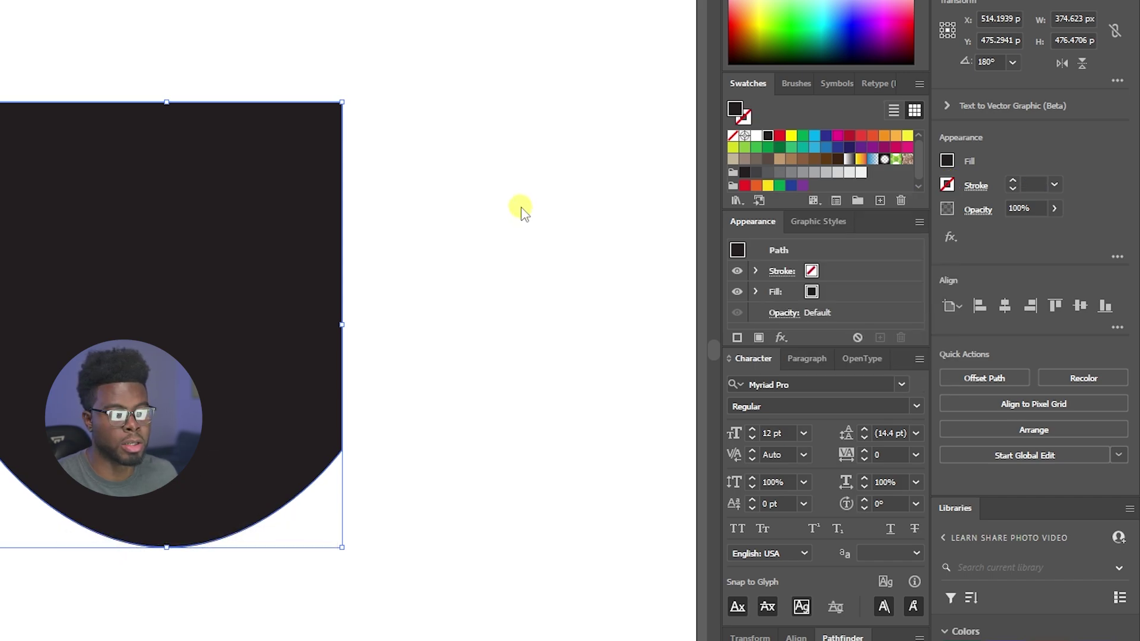
Give the black shield a green stroke with a weight of 10 pt
{"action": "left_click", "coordinate": [433, 157]}
{"action": "left_click", "coordinate": [331, 166]}
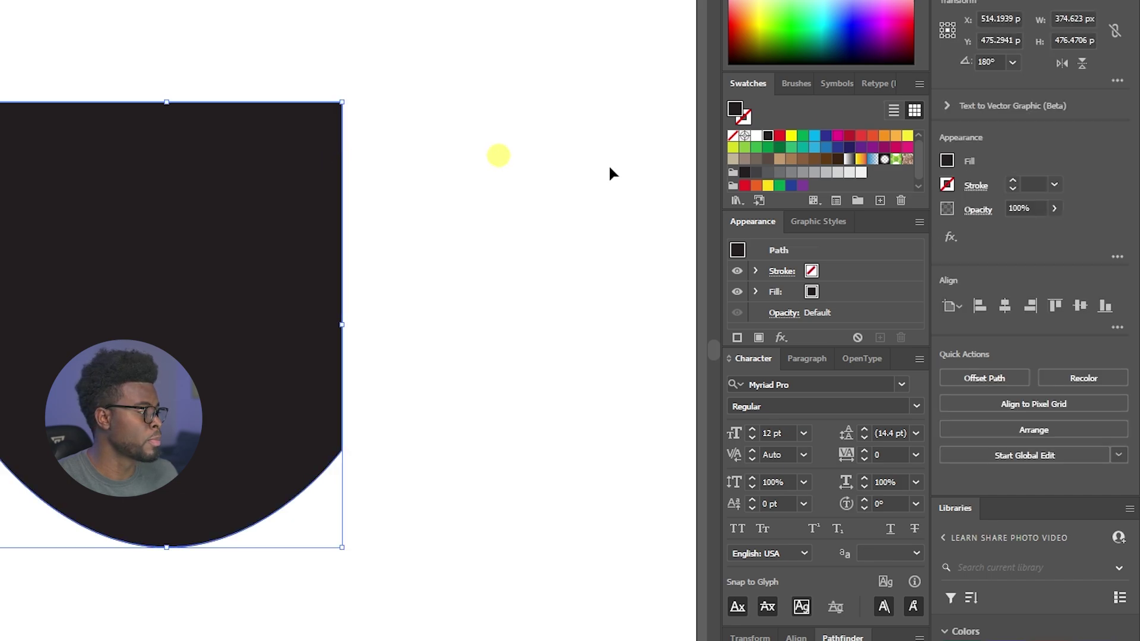
{"action": "left_click", "coordinate": [947, 184]}
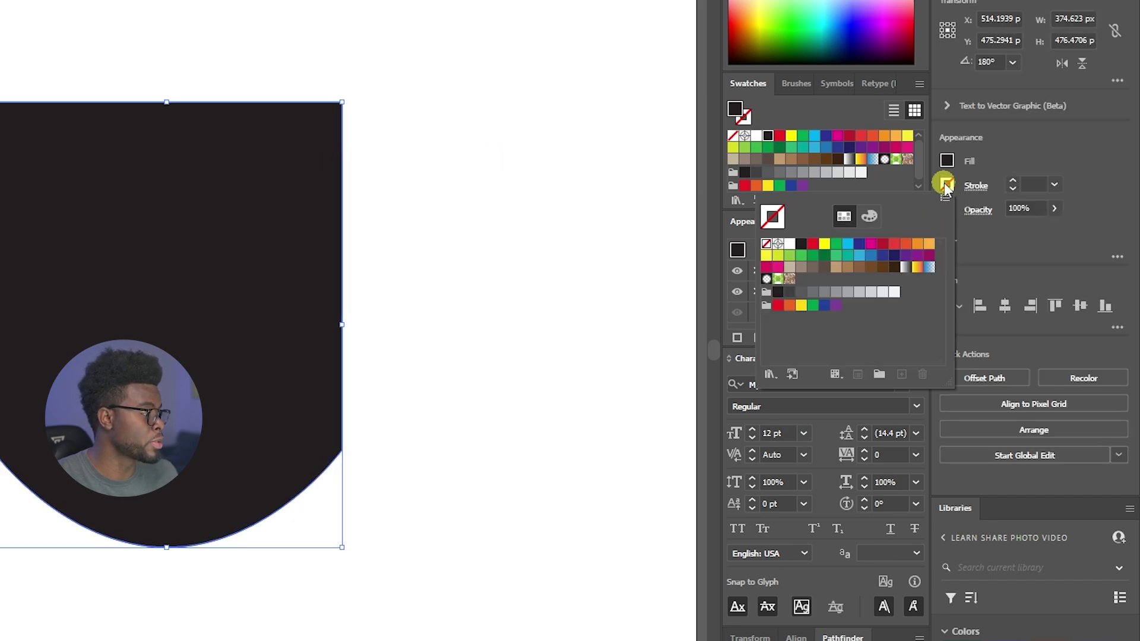
{"action": "left_click", "coordinate": [836, 255]}
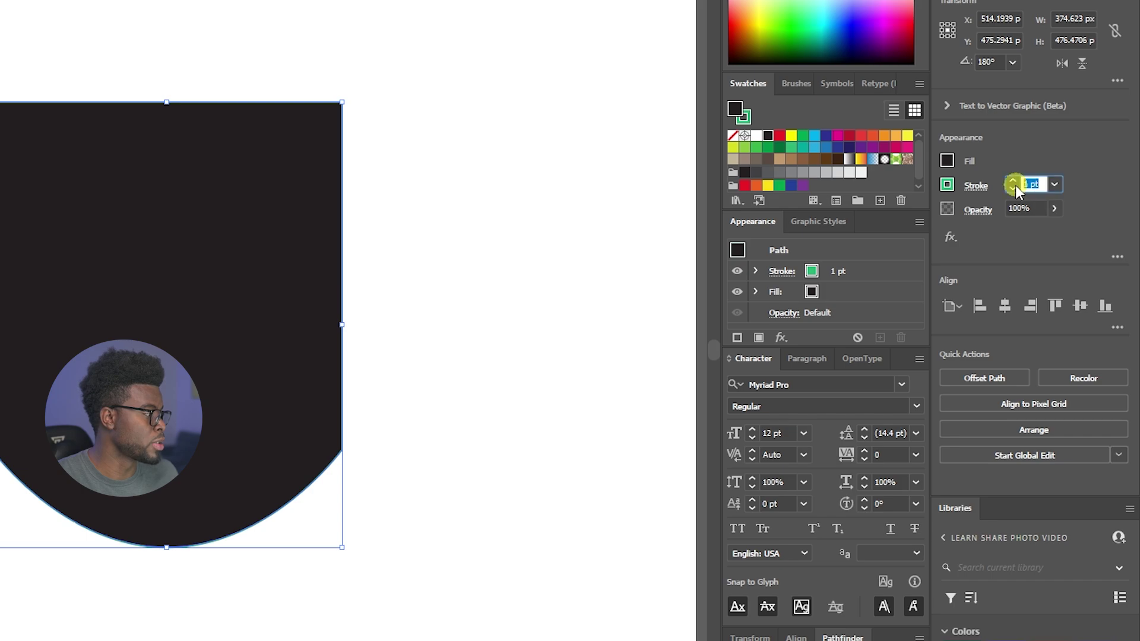
{"action": "type", "text": "10"}
{"action": "key", "text": "Return"}
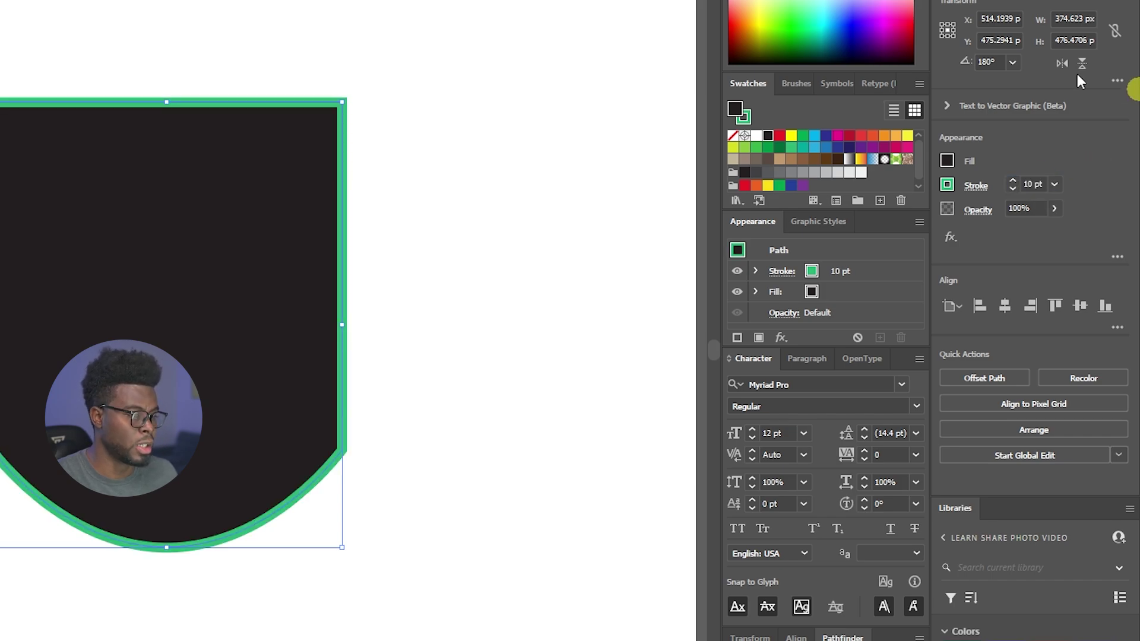
{"action": "left_click", "coordinate": [425, 116]}
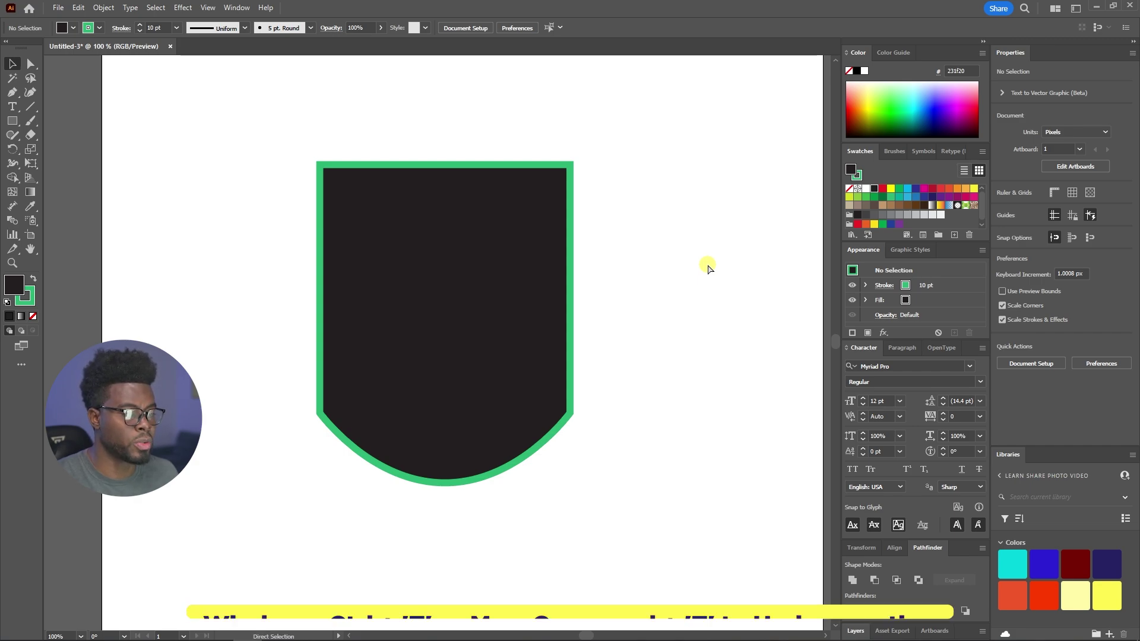
Undo the stroke weight and the green stroke colour on the shield
{"action": "key", "text": "ctrl+z"}
{"action": "left_click", "coordinate": [709, 266]}
{"action": "key", "text": "ctrl+z"}
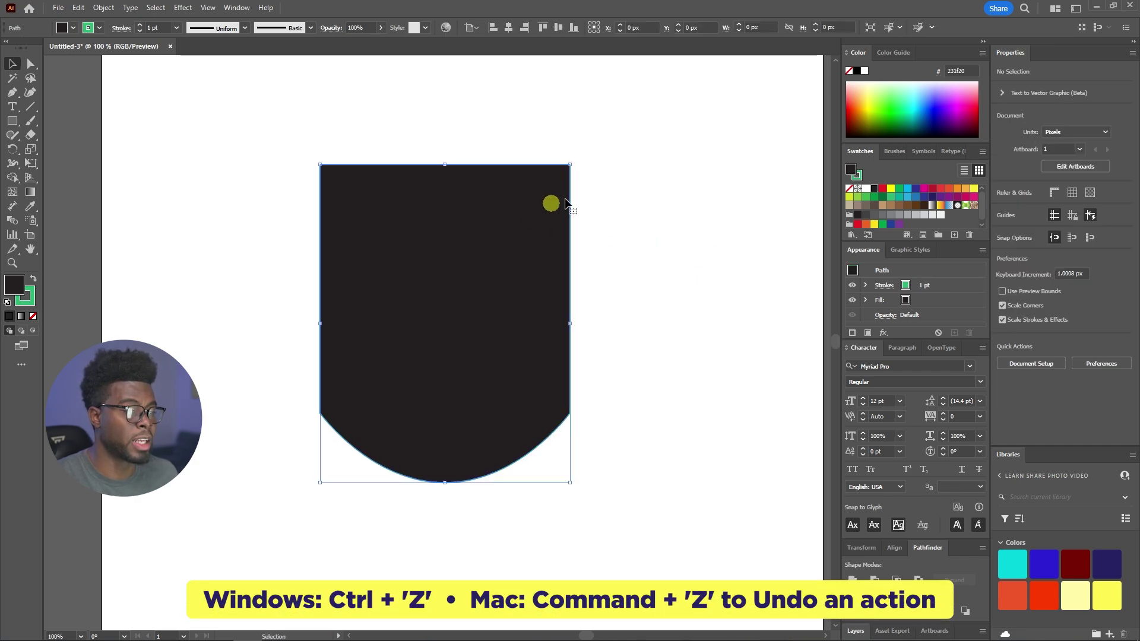
{"action": "left_click", "coordinate": [665, 195]}
{"action": "key", "text": "ctrl+z"}
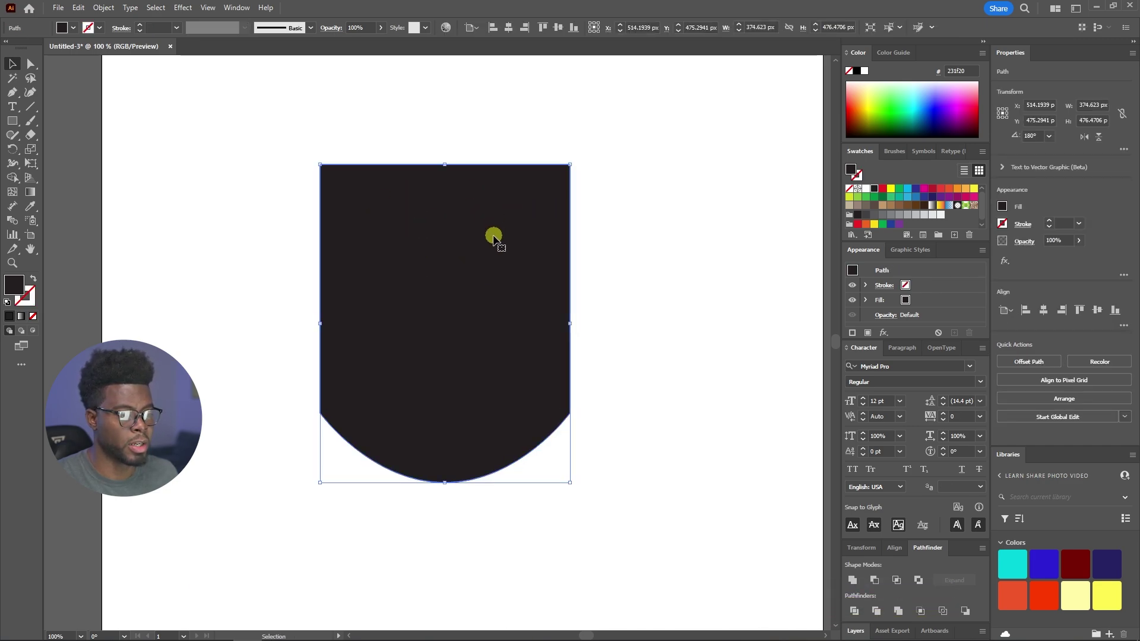
Copy the black shield and paste the duplicate in place directly over the original
{"action": "key", "text": "a"}
{"action": "key", "text": "ctrl+c"}
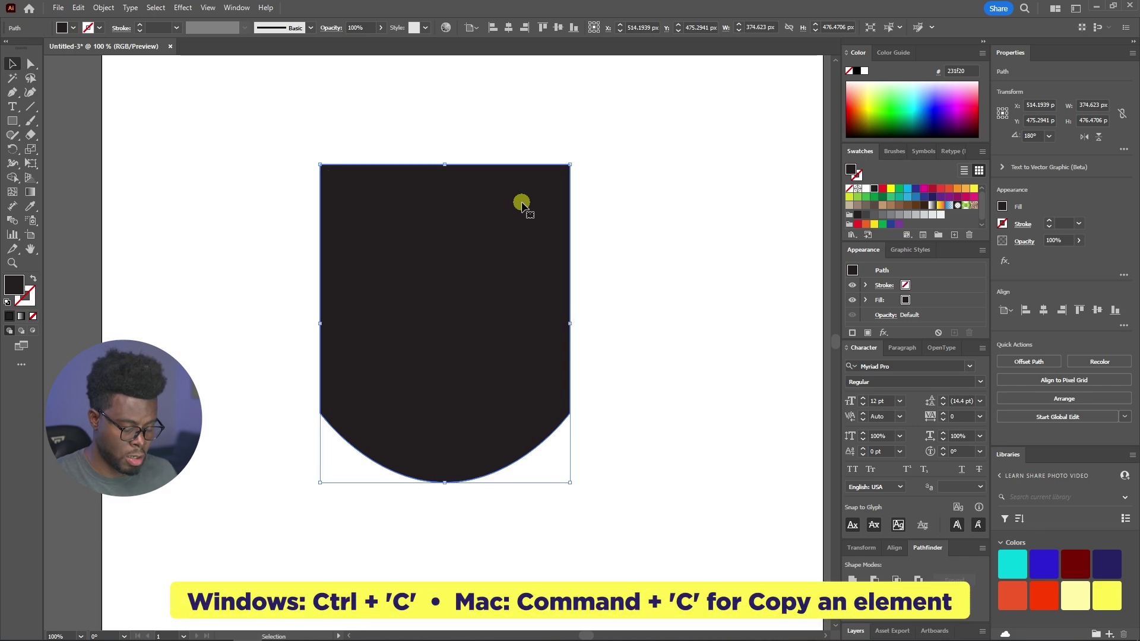
{"action": "key", "text": "ctrl+shift+v"}
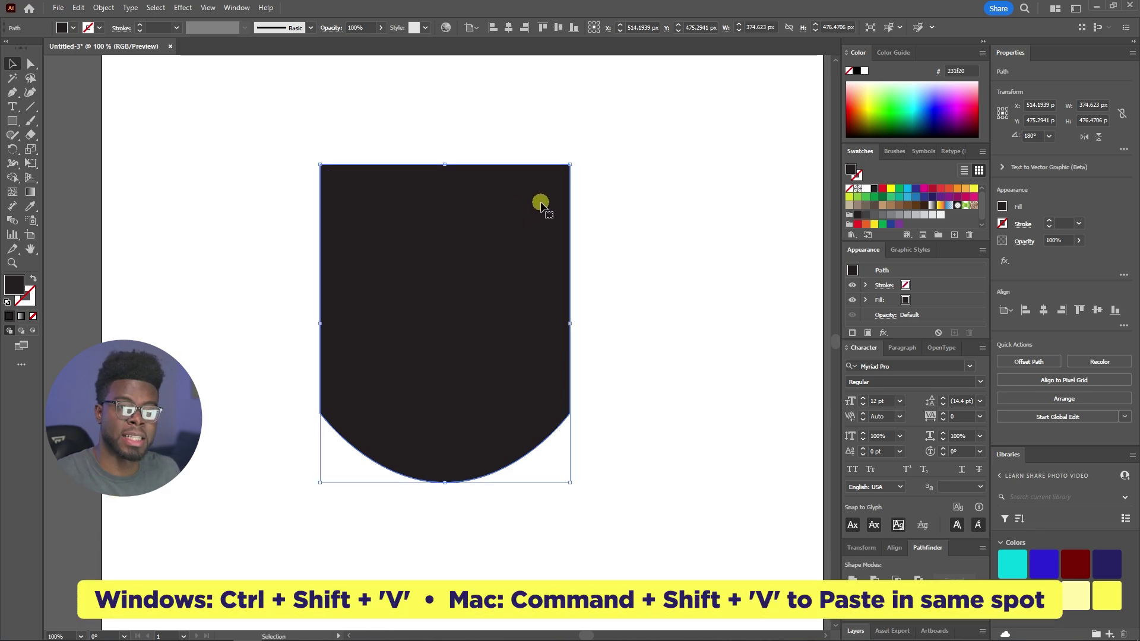
Shift the duplicate shield slightly to check the original beneath it, and undo the move
{"action": "key", "text": "ctrl"}
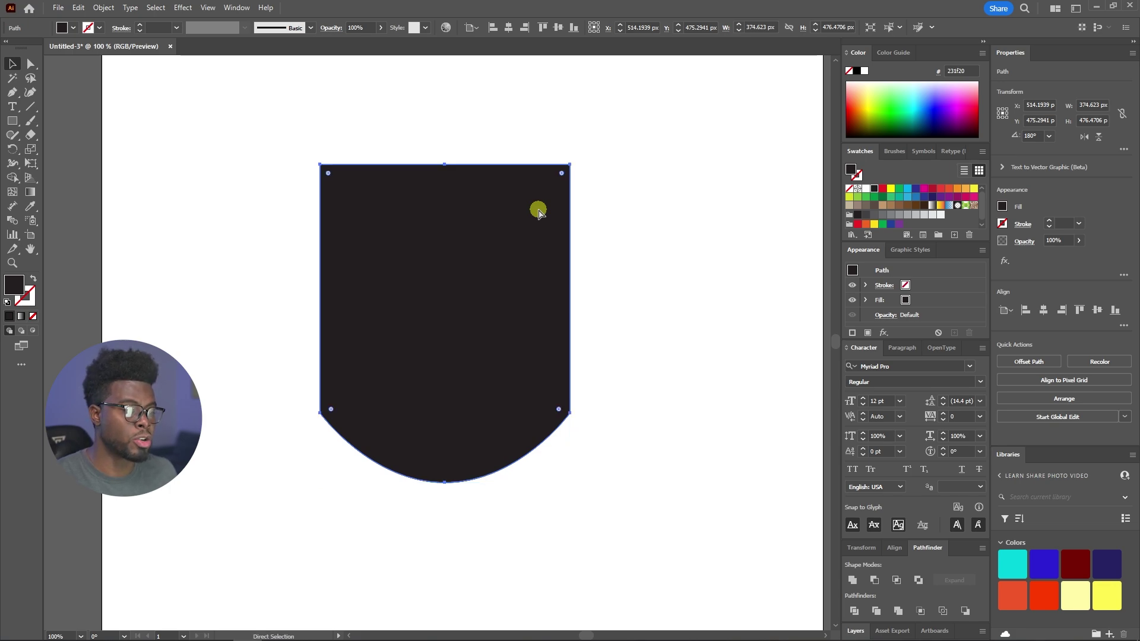
{"action": "left_click_drag", "start_coordinate": [538, 213], "coordinate": [530, 232]}
{"action": "left_click", "coordinate": [661, 198]}
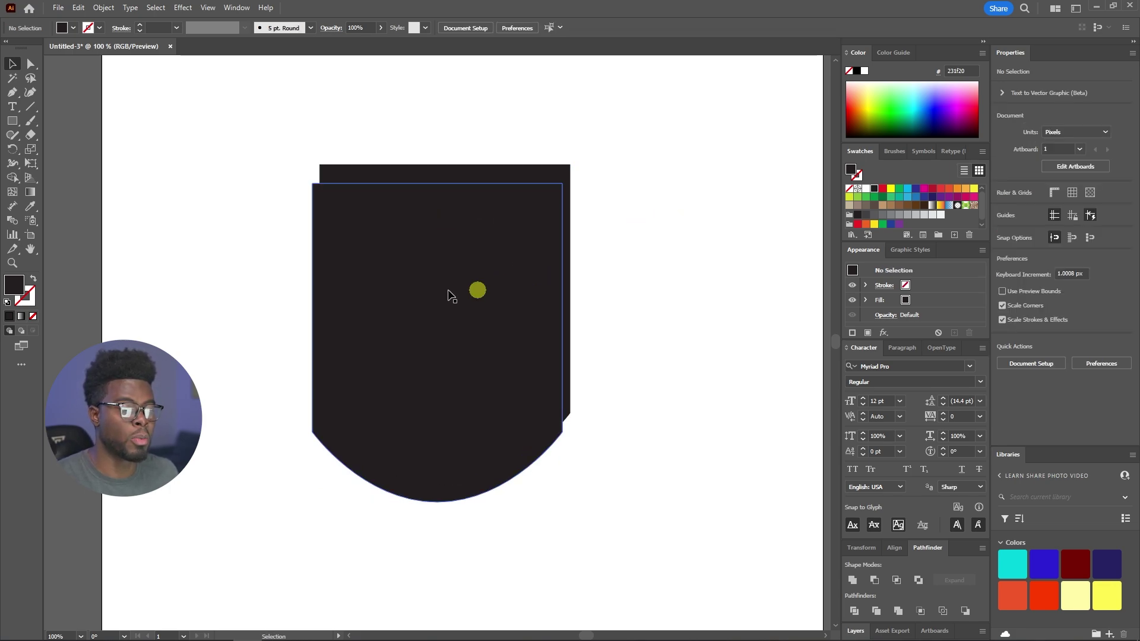
{"action": "left_click", "coordinate": [482, 242]}
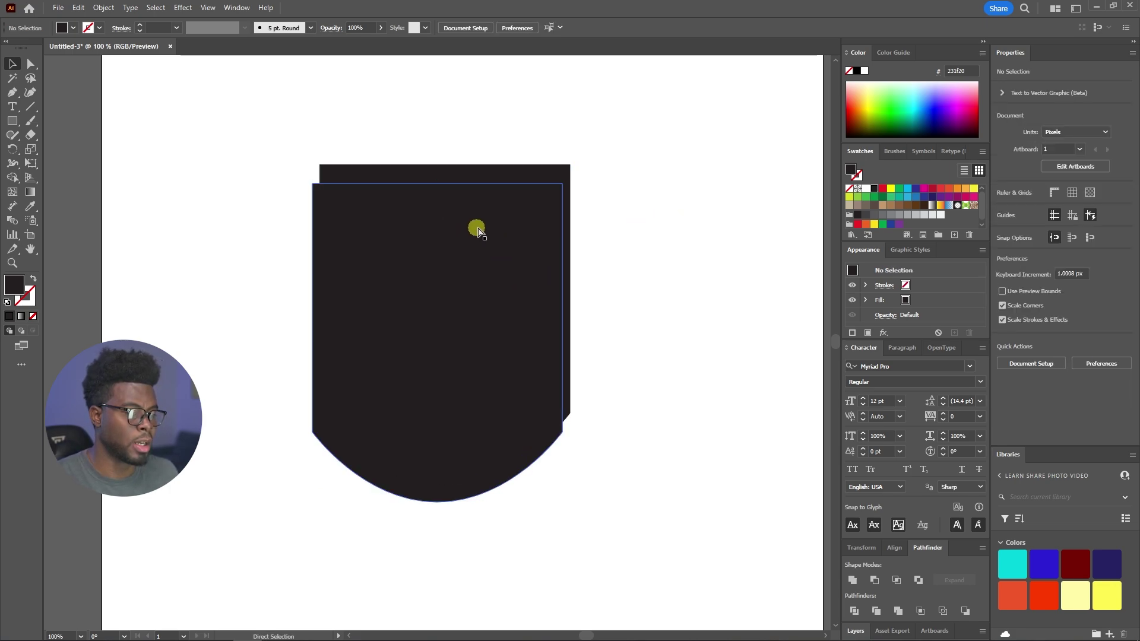
{"action": "key", "text": "ctrl+z"}
{"action": "left_click", "coordinate": [629, 247]}
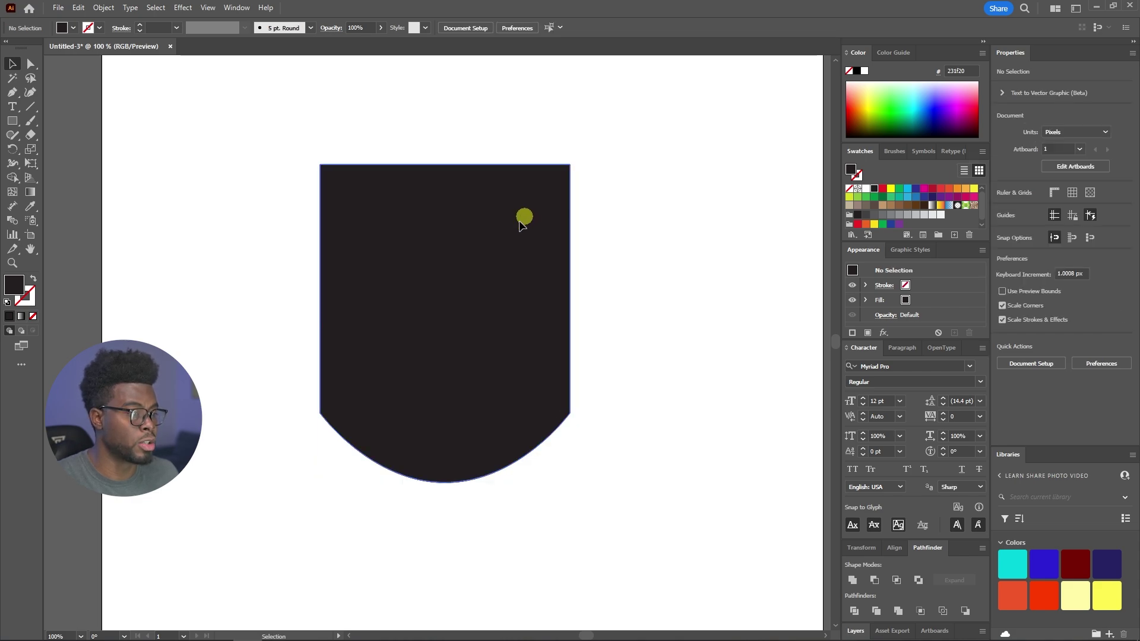
{"action": "key", "text": "ctrl+z"}
{"action": "key", "text": "ctrl+z"}
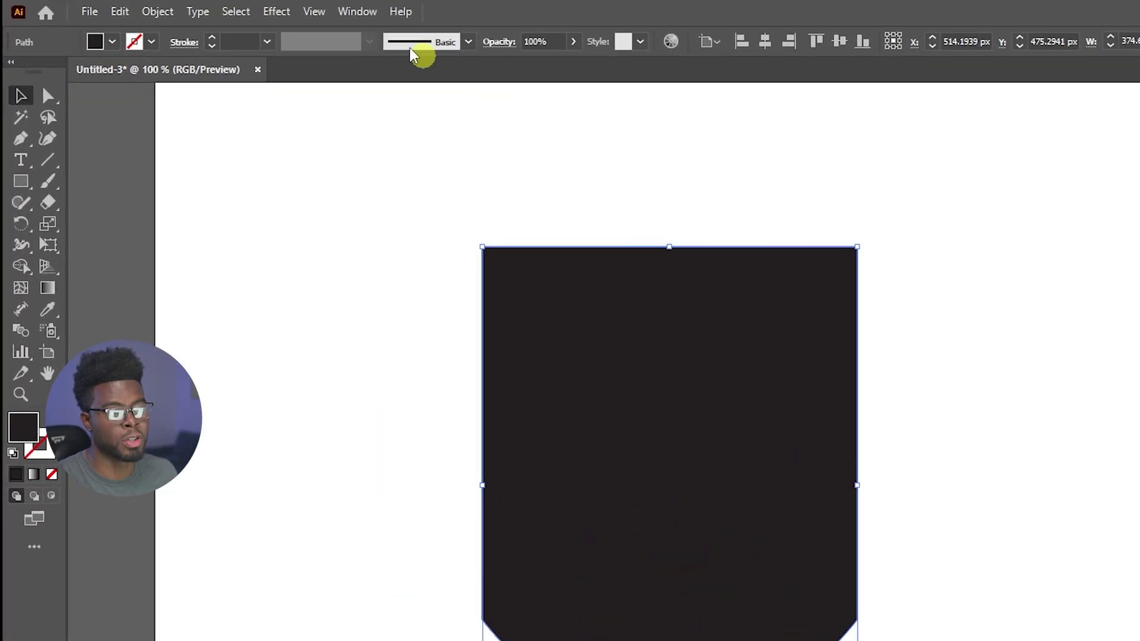
Undock the Properties panel, dock it back above Libraries and enlarge its height
{"action": "left_click", "coordinate": [236, 7]}
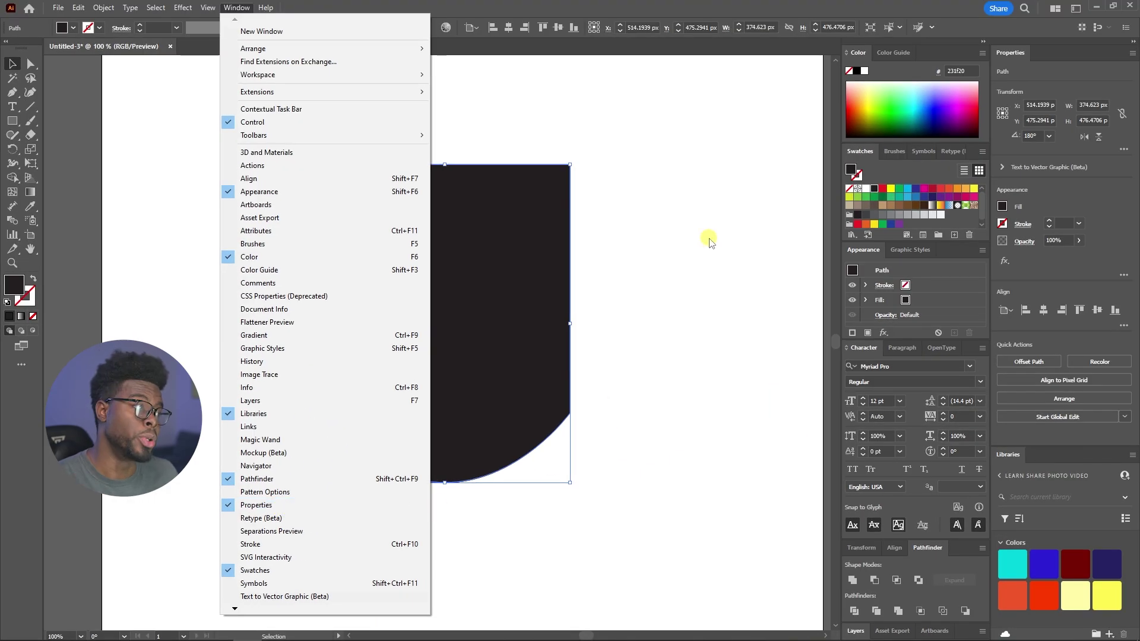
{"action": "left_click", "coordinate": [710, 240]}
{"action": "left_click_drag", "start_coordinate": [1022, 54], "coordinate": [641, 112]}
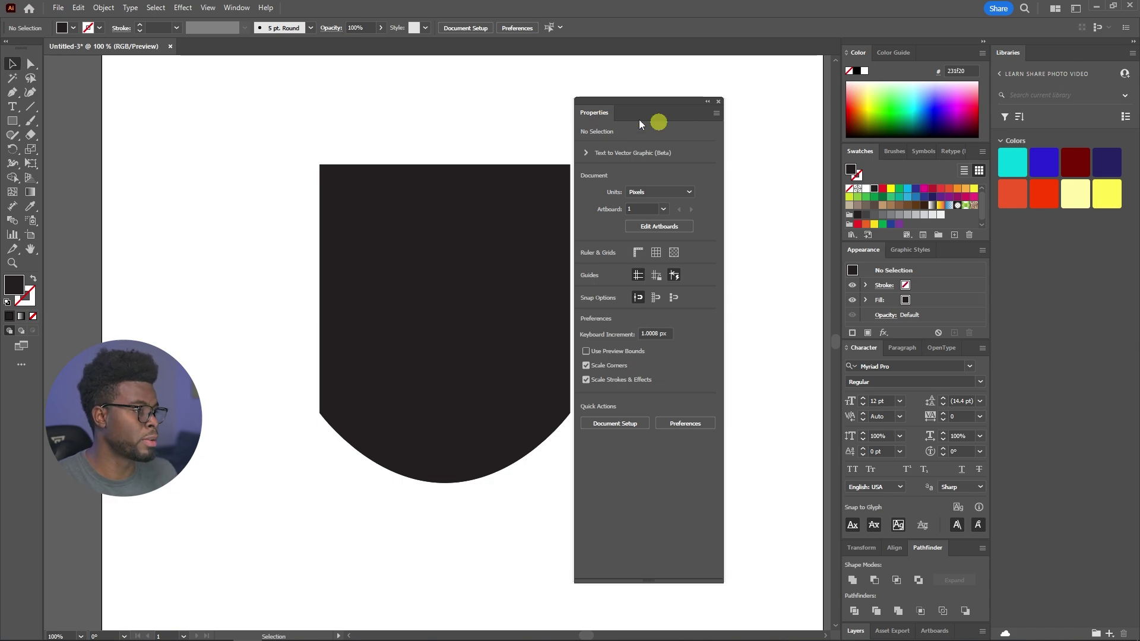
{"action": "left_click_drag", "start_coordinate": [600, 119], "coordinate": [983, 65]}
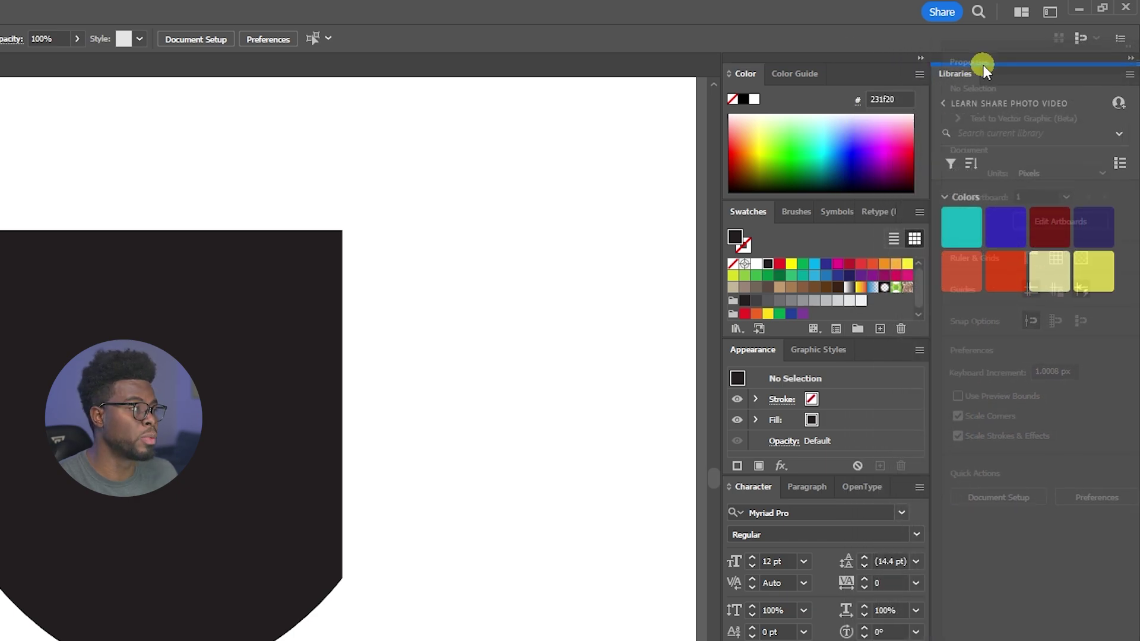
{"action": "left_click_drag", "start_coordinate": [983, 65], "coordinate": [1049, 47]}
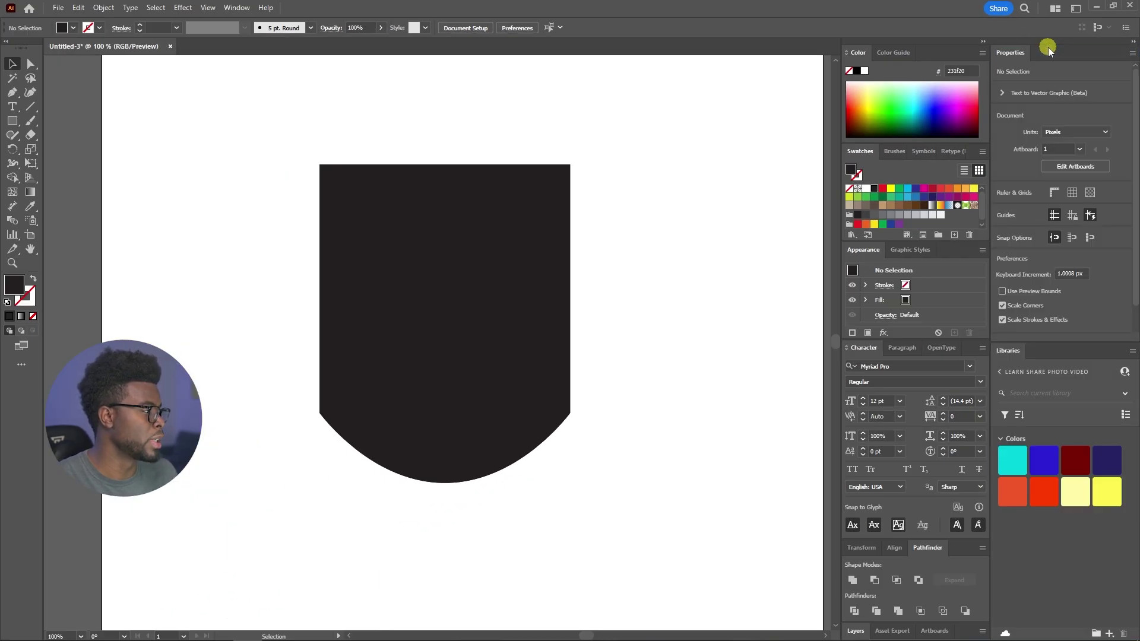
{"action": "left_click_drag", "start_coordinate": [1063, 343], "coordinate": [1068, 421]}
Scale the duplicate shield proportionally from its centre to about 400 × 509 px and fill it with dark gray (414042)
{"action": "left_click", "coordinate": [509, 257]}
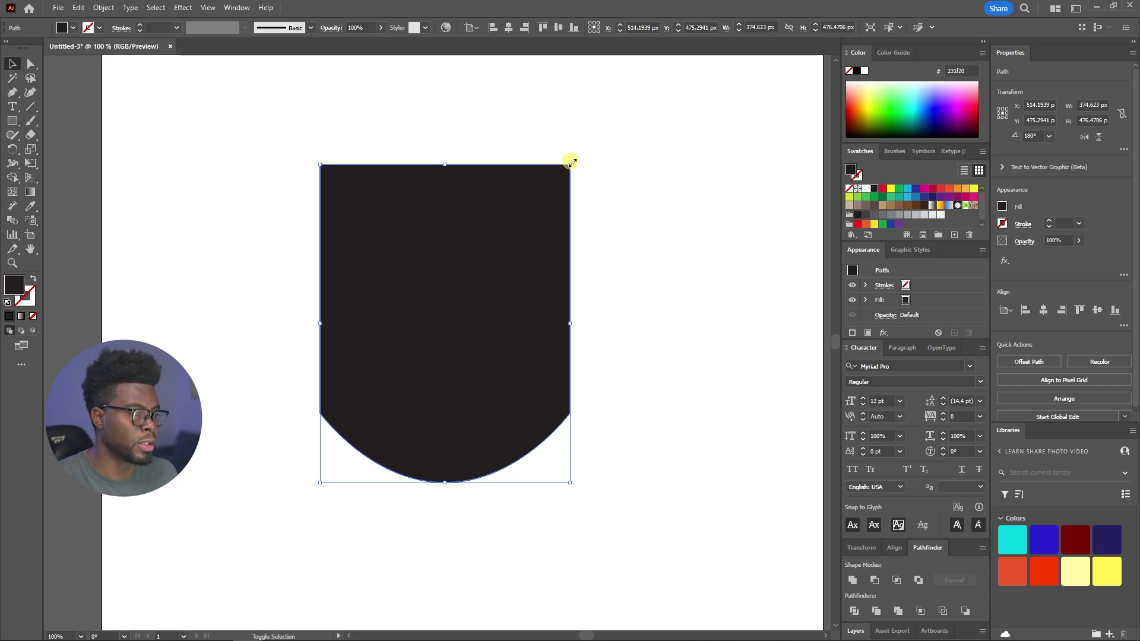
{"action": "left_click_drag", "start_coordinate": [571, 162], "coordinate": [578, 153]}
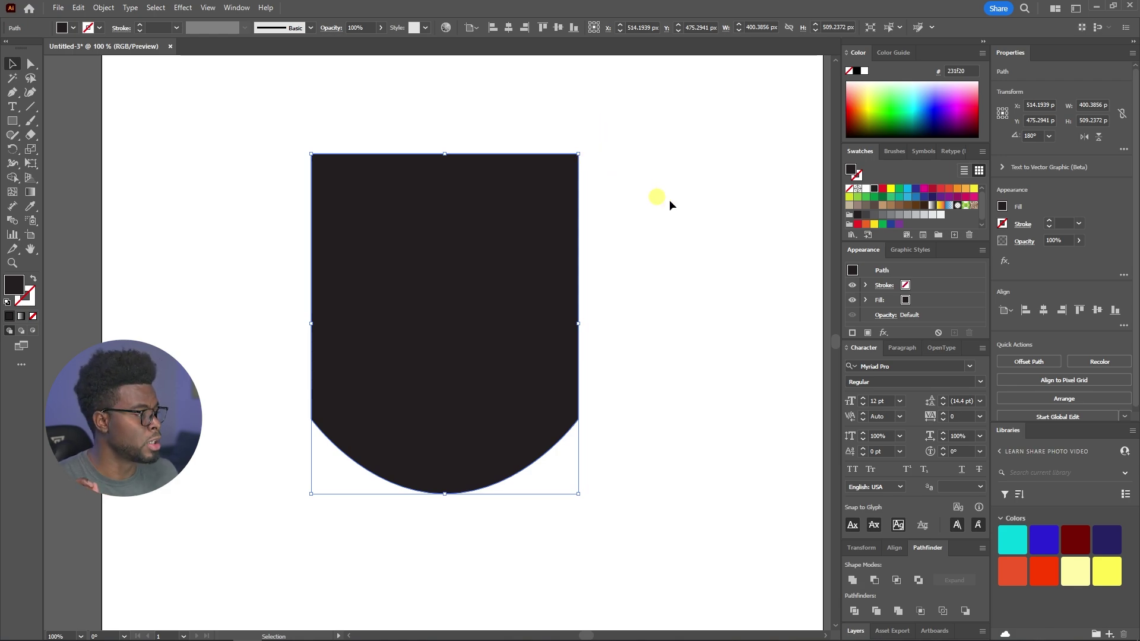
{"action": "left_click", "coordinate": [864, 216]}
{"action": "left_click", "coordinate": [639, 214]}
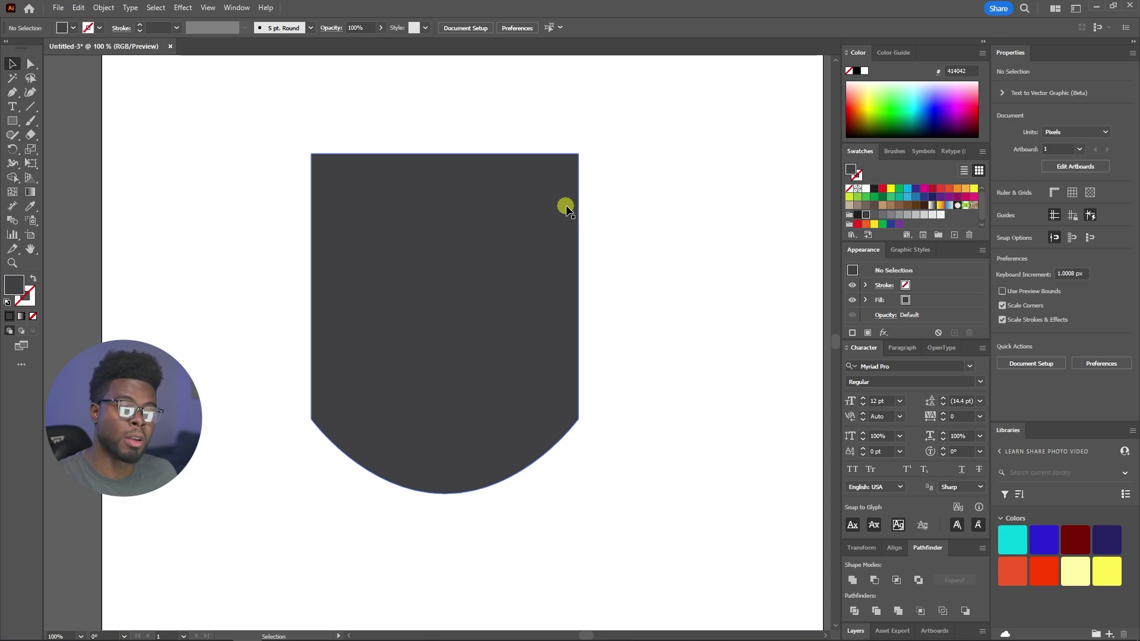
Send the larger dark gray shield to the back, behind the black one
{"action": "left_click", "coordinate": [566, 207]}
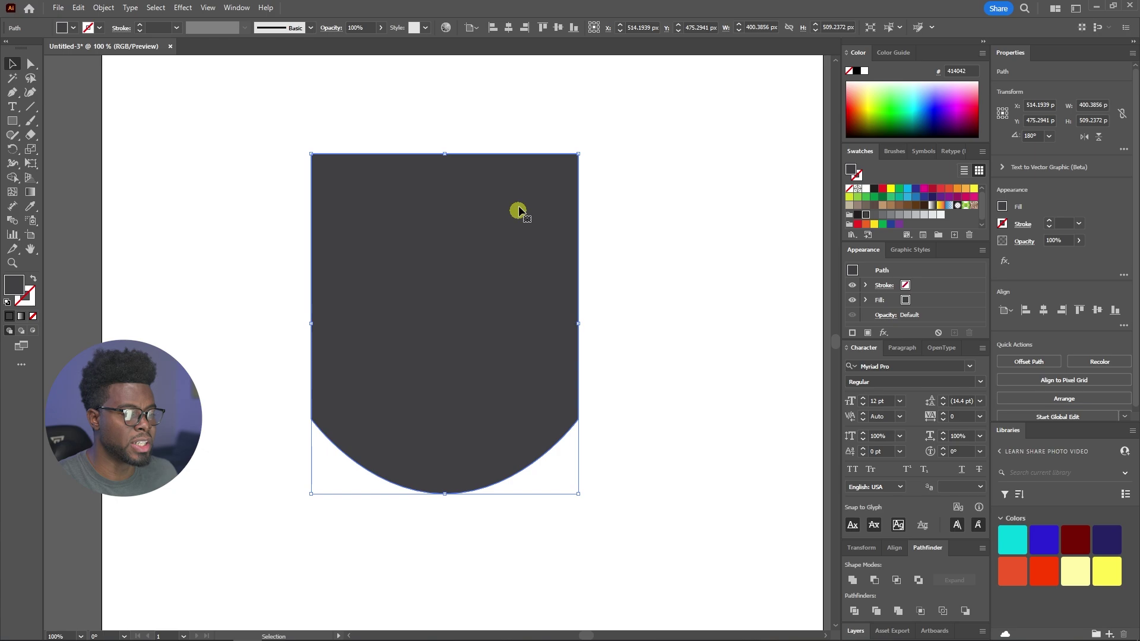
{"action": "right_click", "coordinate": [573, 211]}
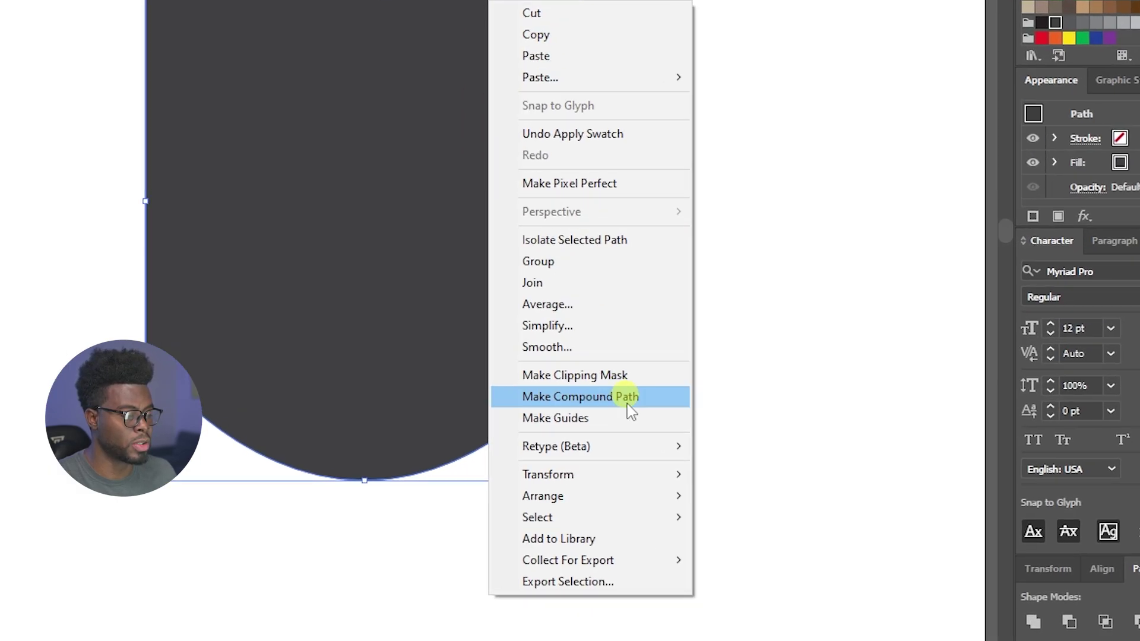
{"action": "mouse_move", "coordinate": [665, 495]}
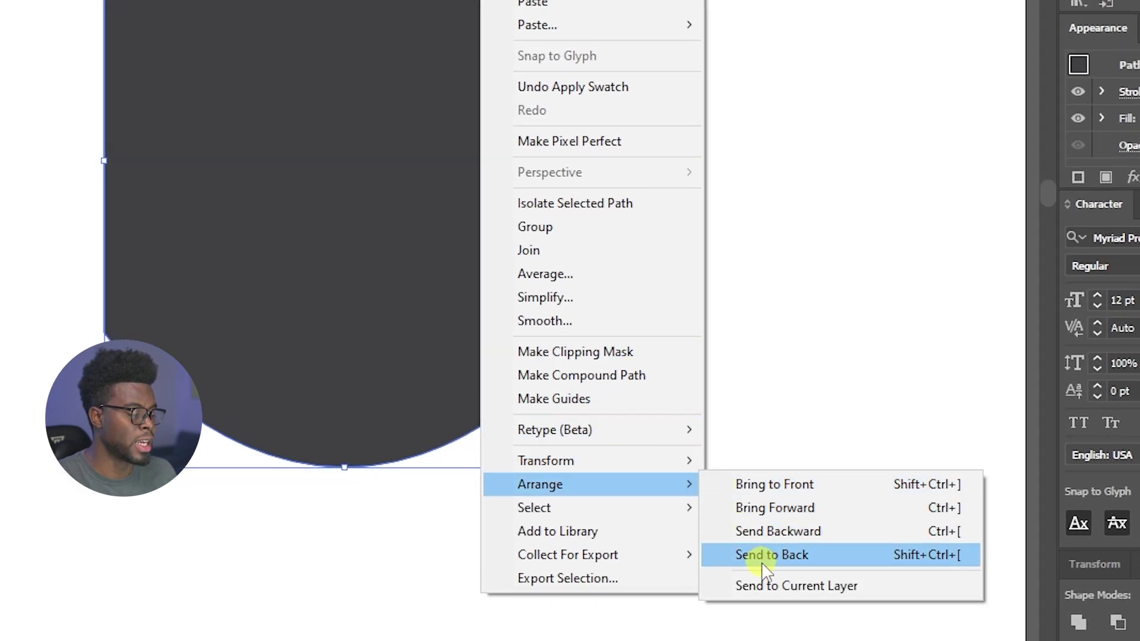
{"action": "left_click", "coordinate": [741, 561]}
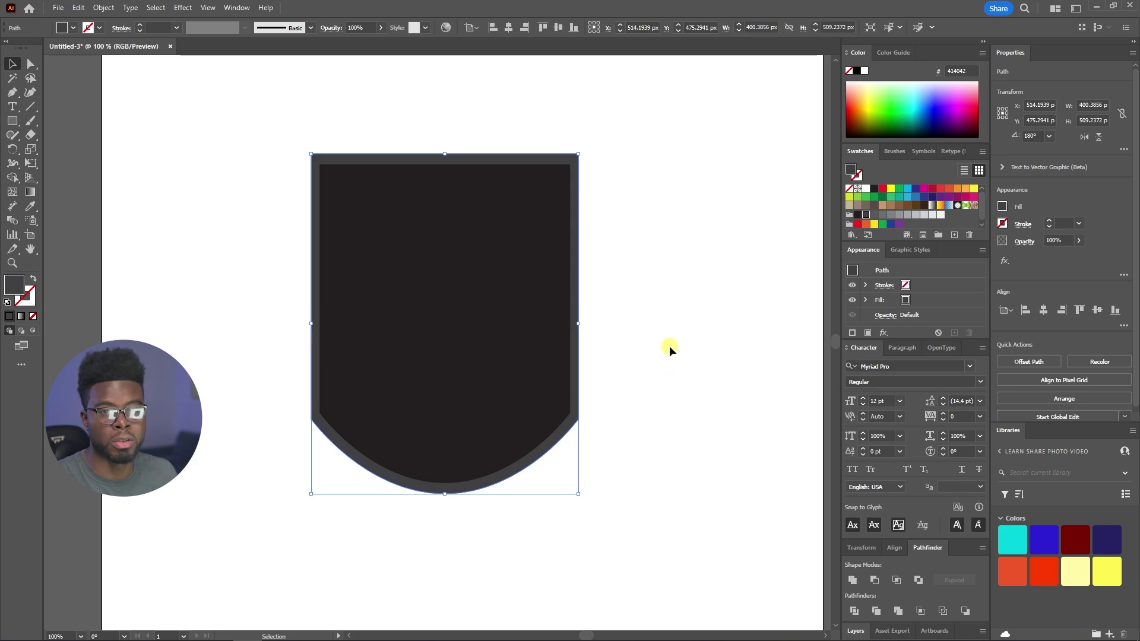
{"action": "right_click", "coordinate": [573, 211]}
{"action": "mouse_move", "coordinate": [648, 513]}
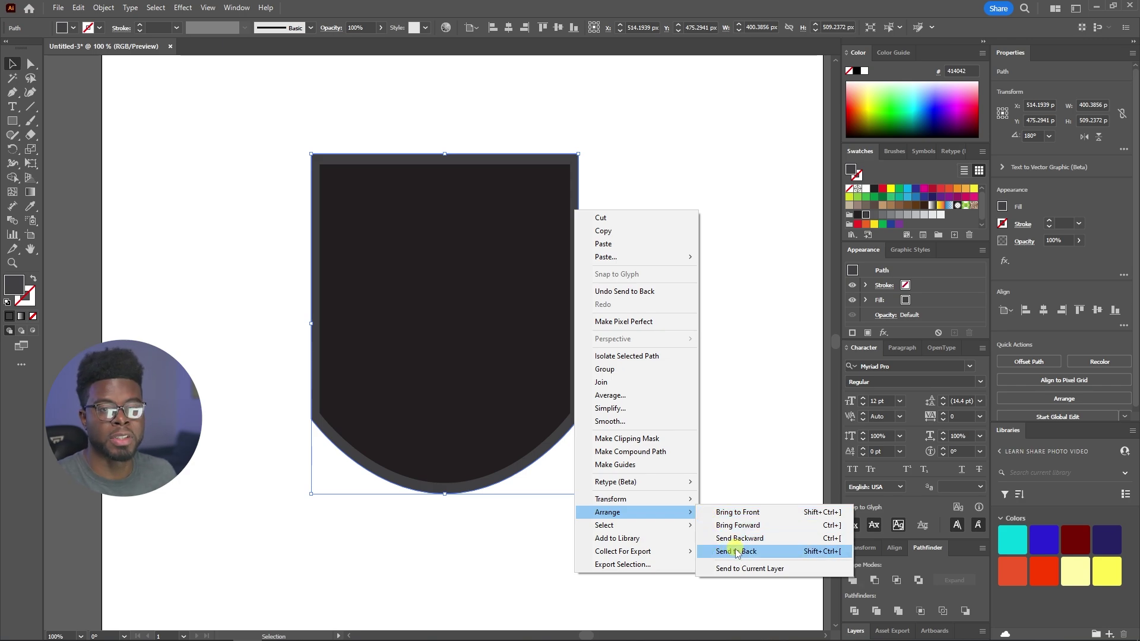
{"action": "left_click", "coordinate": [516, 537]}
Give the inner black shield a white stroke with a weight of 5 pt
{"action": "scroll", "coordinate": [622, 307], "scroll_direction": "up", "scroll_amount": 2}
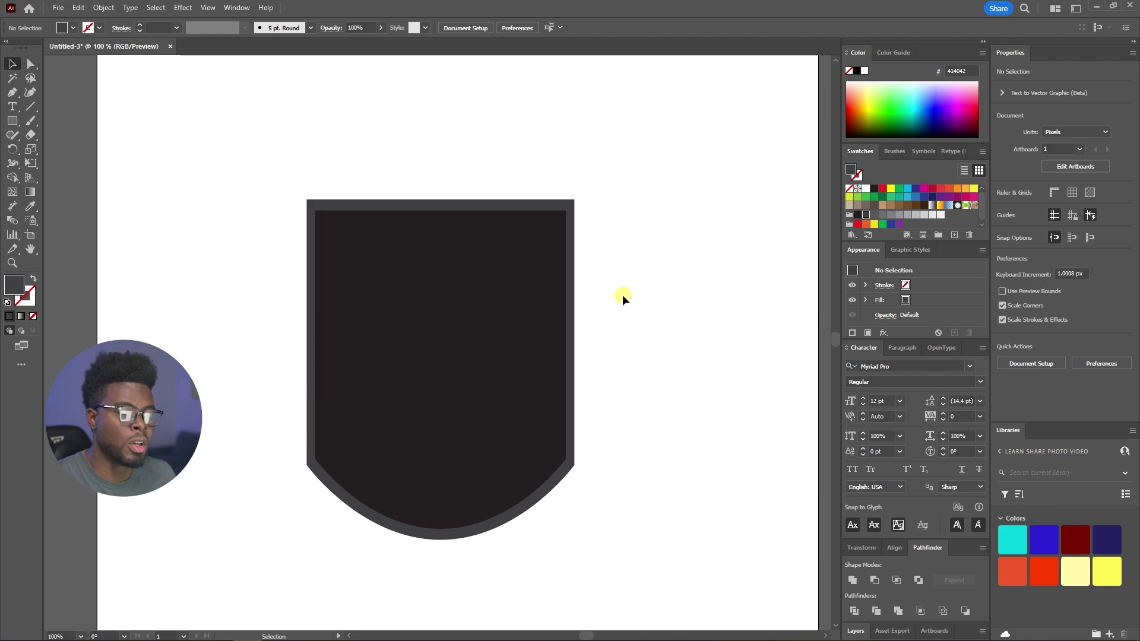
{"action": "left_click", "coordinate": [537, 280]}
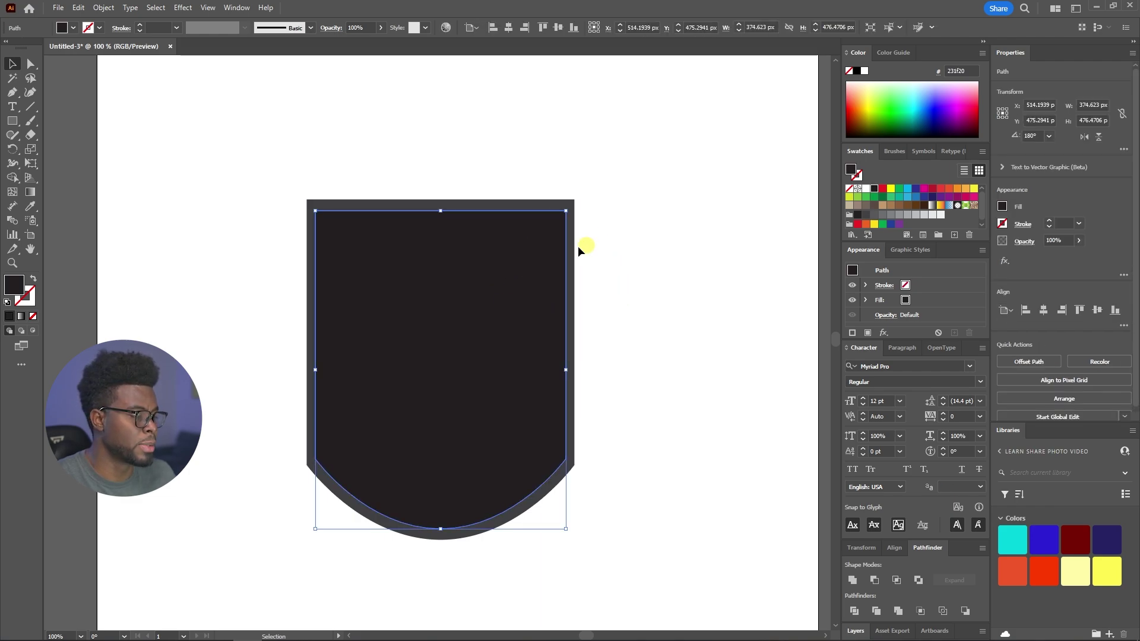
{"action": "left_click", "coordinate": [1021, 226]}
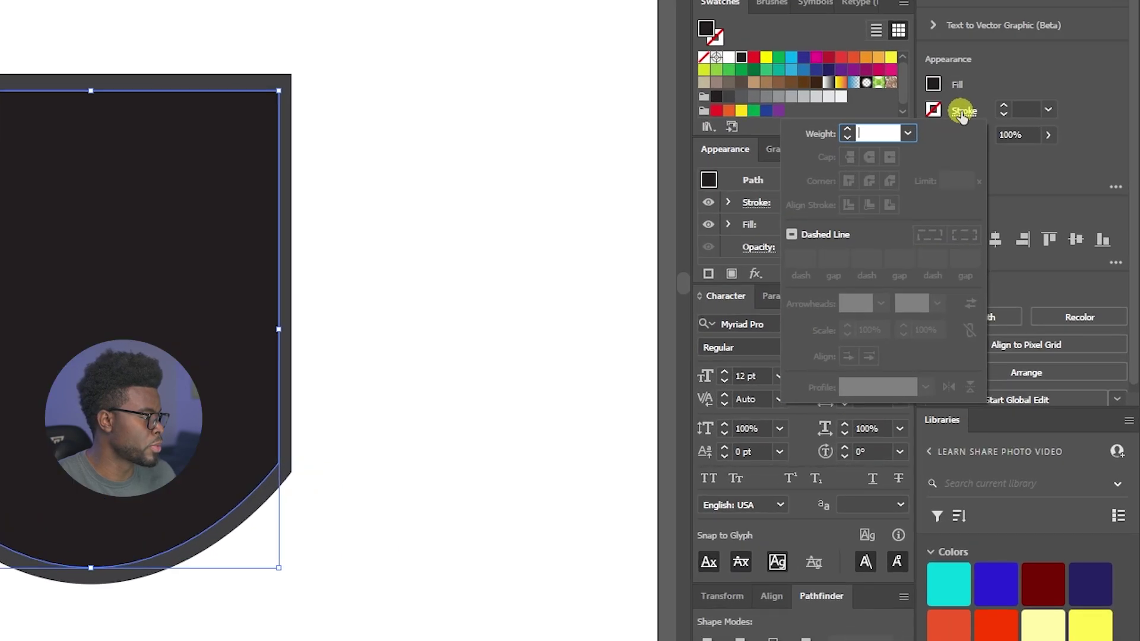
{"action": "left_click", "coordinate": [934, 109]}
{"action": "left_click", "coordinate": [933, 109]}
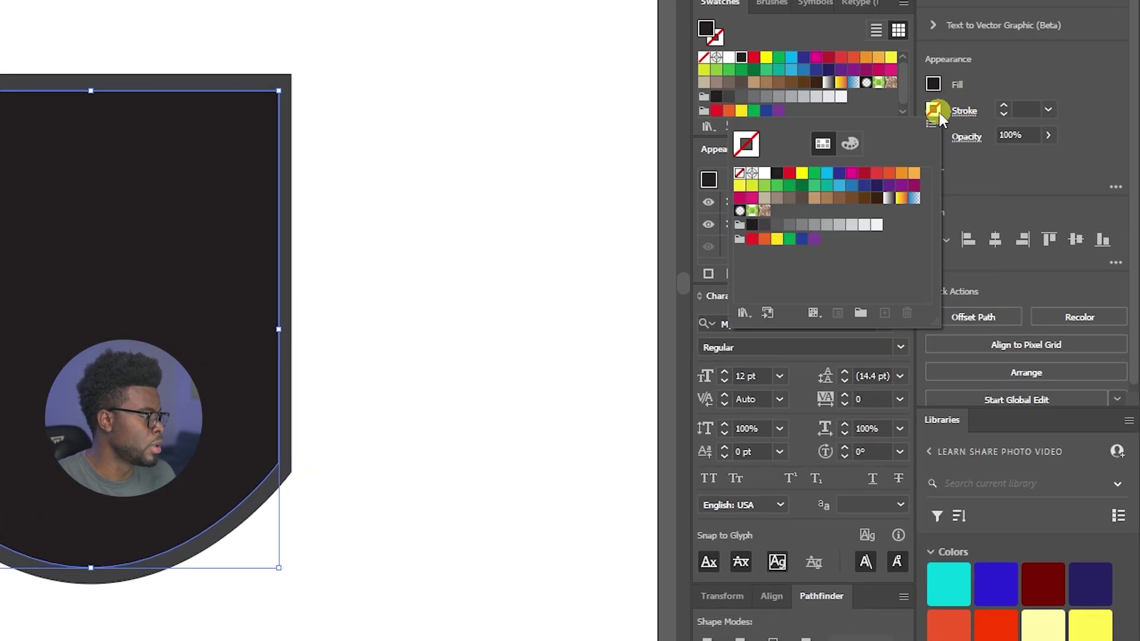
{"action": "left_click", "coordinate": [767, 178]}
{"action": "left_click", "coordinate": [1017, 113]}
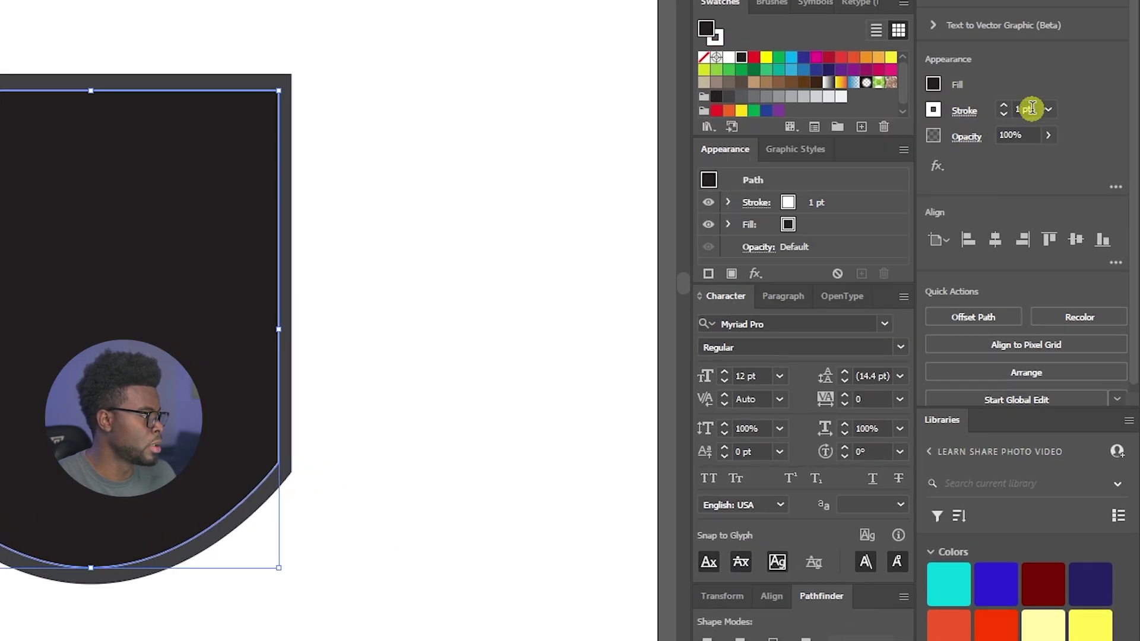
{"action": "left_click", "coordinate": [1043, 109]}
{"action": "double_click", "coordinate": [1035, 104]}
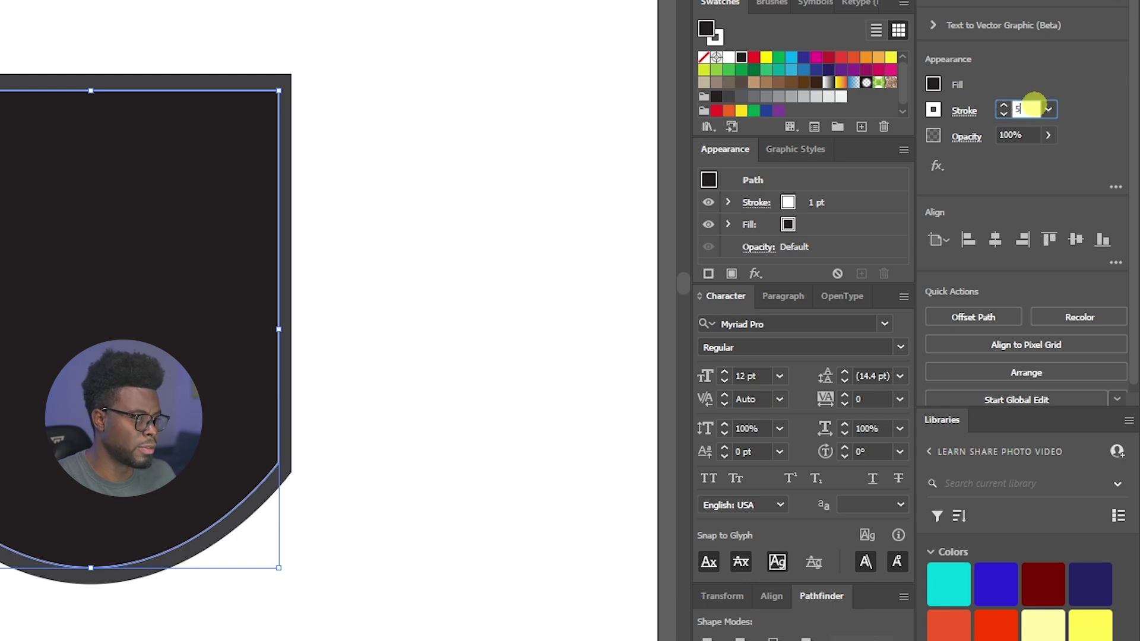
{"action": "key", "text": "Return"}
{"action": "left_click", "coordinate": [489, 102]}
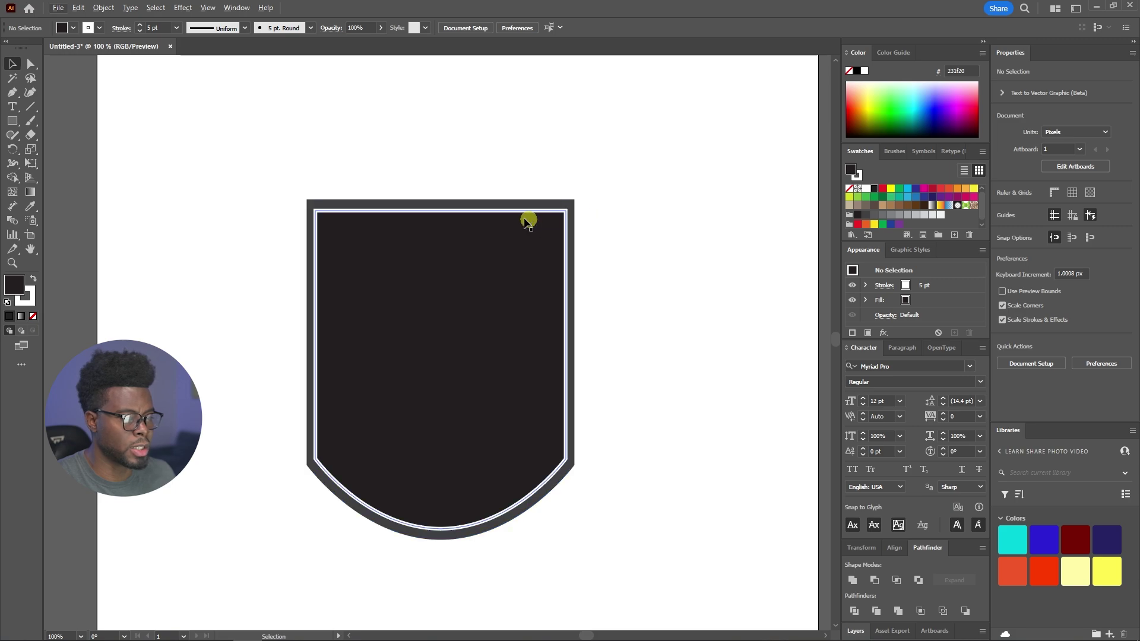
Try a black fill on the larger outer shield and undo it
{"action": "scroll", "coordinate": [526, 217], "scroll_direction": "up", "scroll_amount": 1}
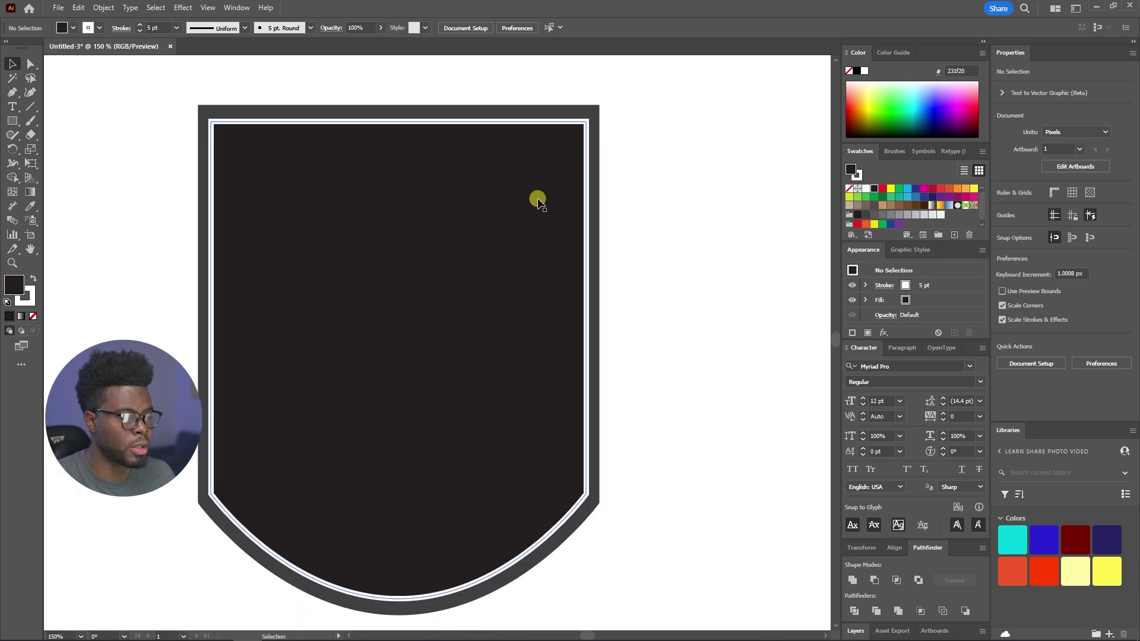
{"action": "left_click", "coordinate": [598, 110]}
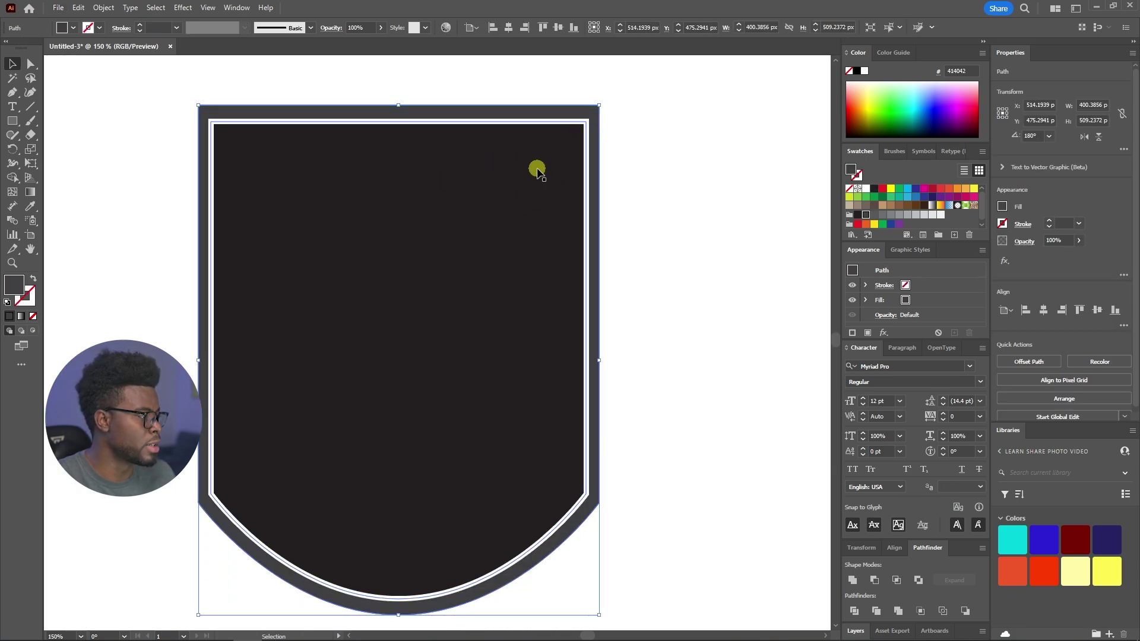
{"action": "left_click", "coordinate": [1002, 207]}
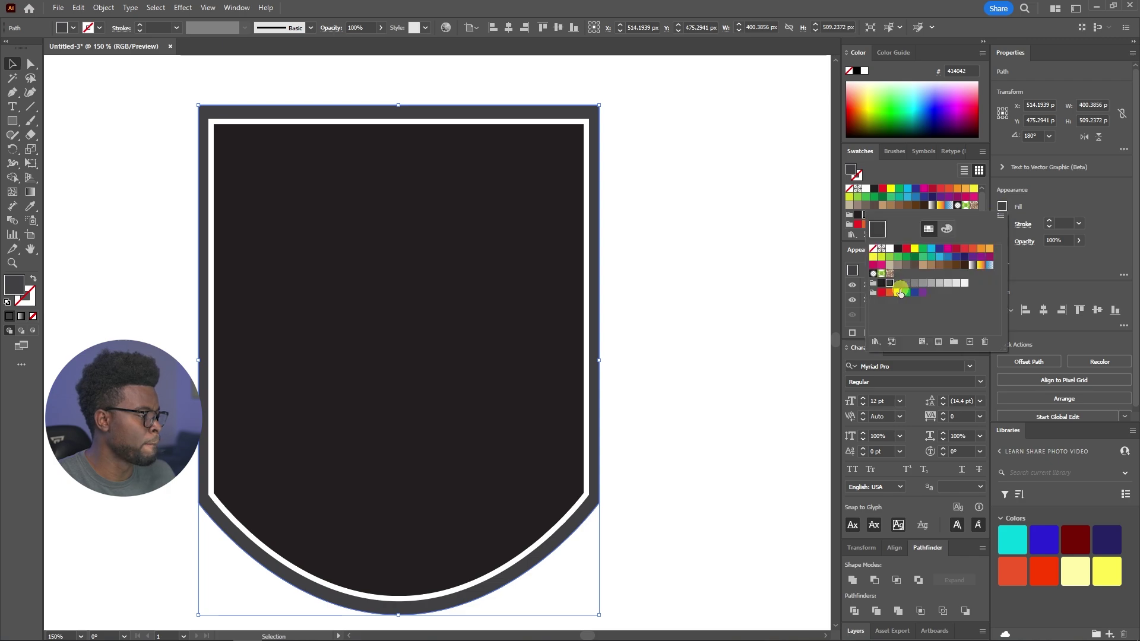
{"action": "left_click", "coordinate": [880, 283]}
{"action": "left_click", "coordinate": [705, 214]}
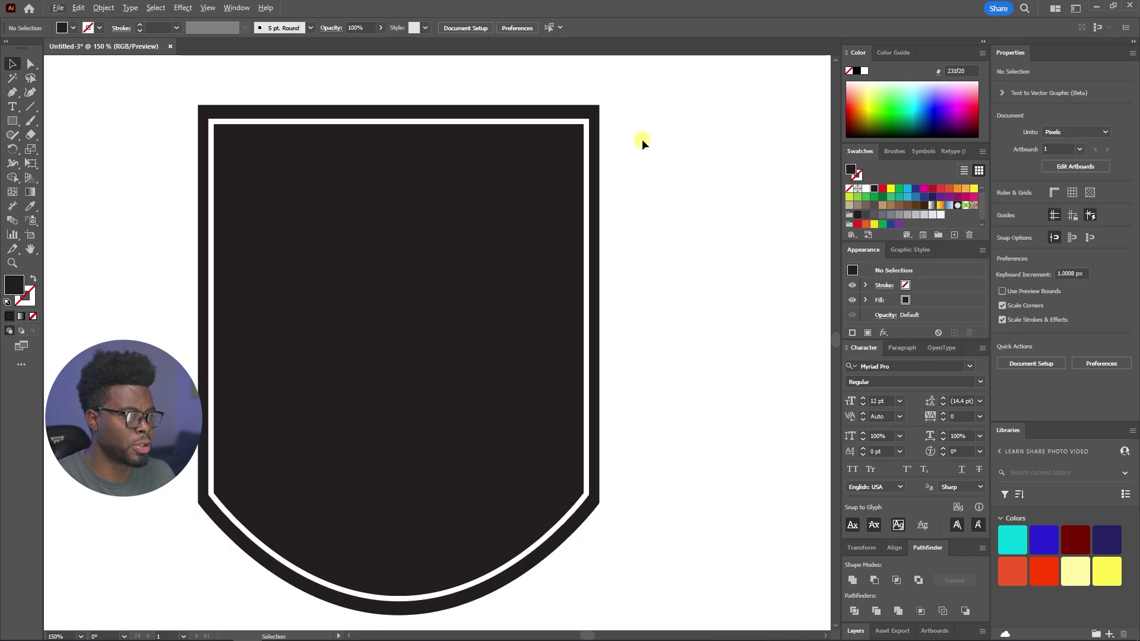
{"action": "key", "text": "ctrl+z"}
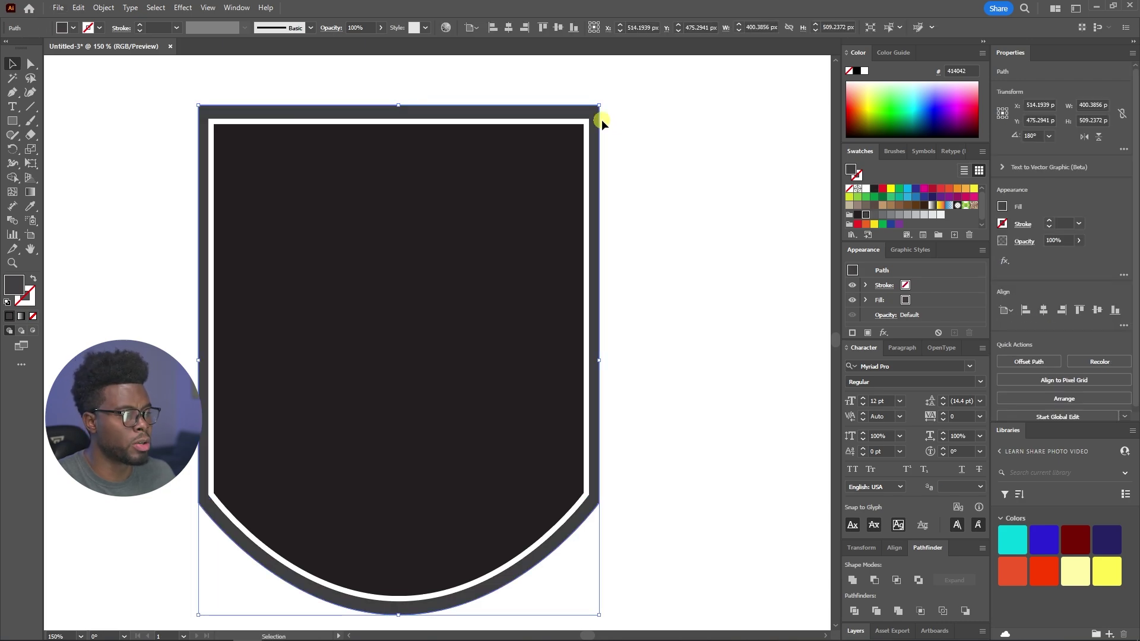
Fill the larger outer shield with a lighter gray (58595B)
{"action": "left_click", "coordinate": [1002, 206]}
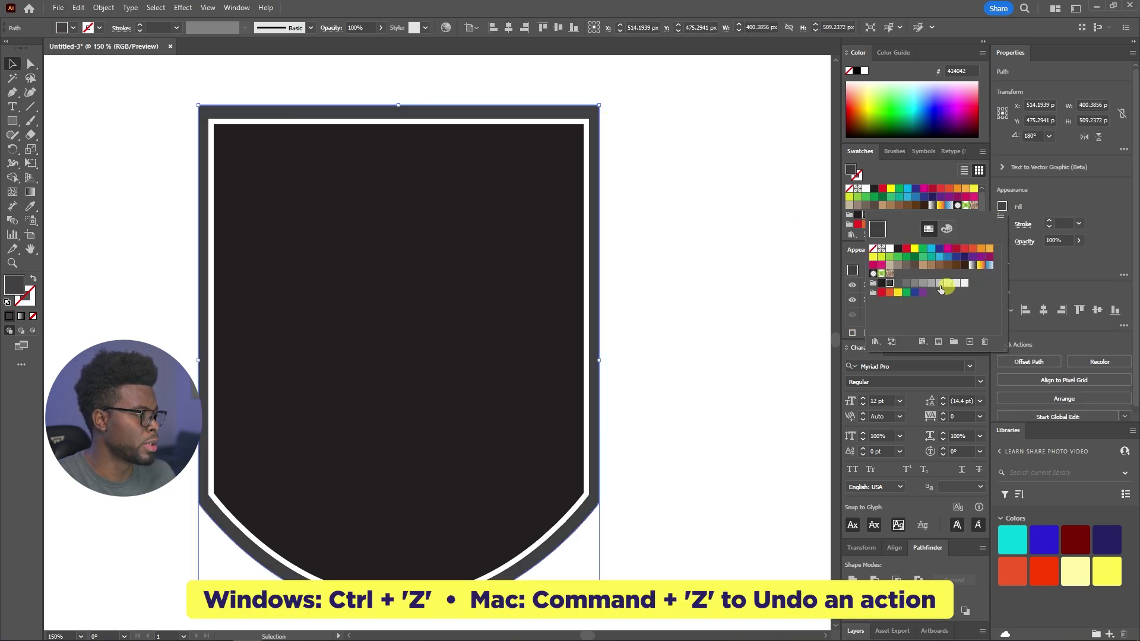
{"action": "left_click", "coordinate": [897, 283]}
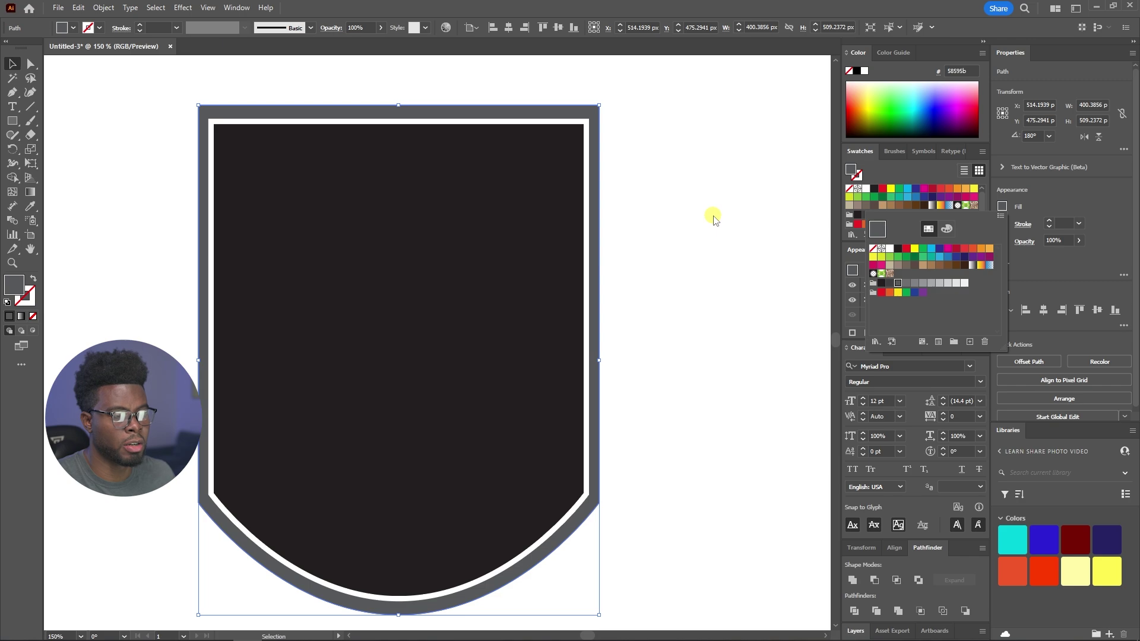
{"action": "left_click", "coordinate": [714, 219]}
{"action": "left_click", "coordinate": [712, 215]}
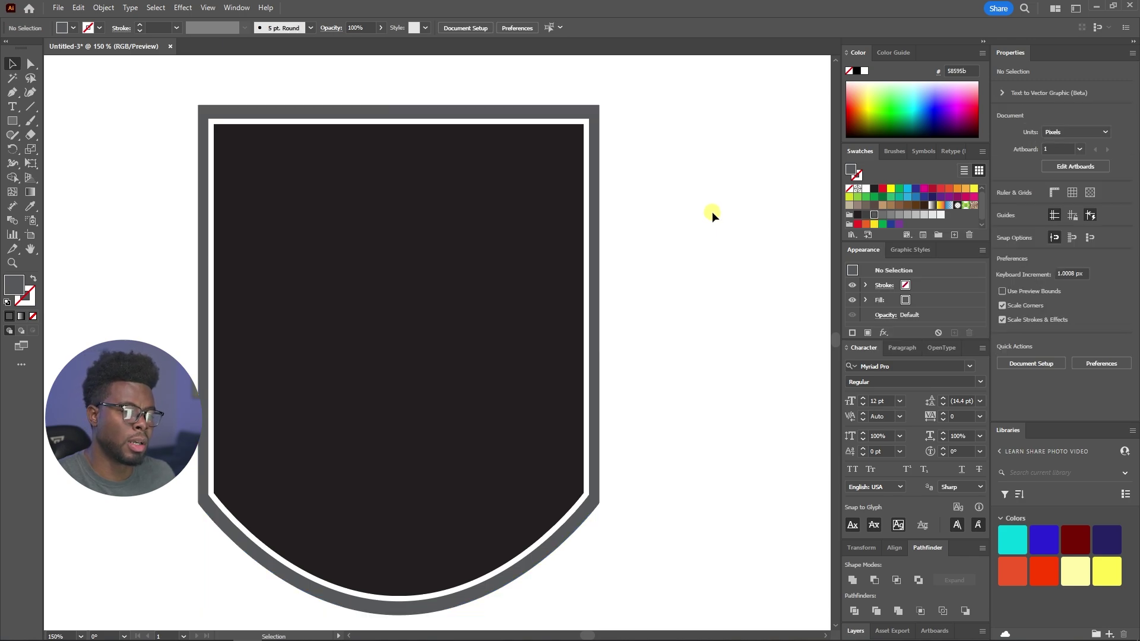
Fill the inner shield with dark gray (414042) and the larger outer shield with black
{"action": "left_click", "coordinate": [551, 187]}
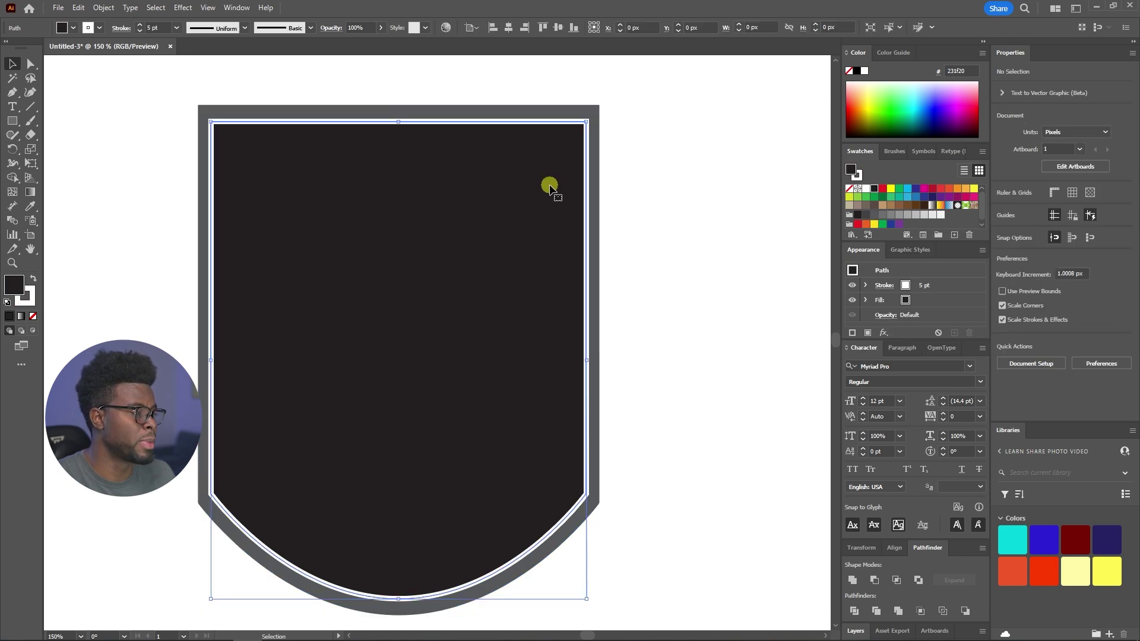
{"action": "left_click", "coordinate": [865, 215]}
{"action": "left_click", "coordinate": [592, 112]}
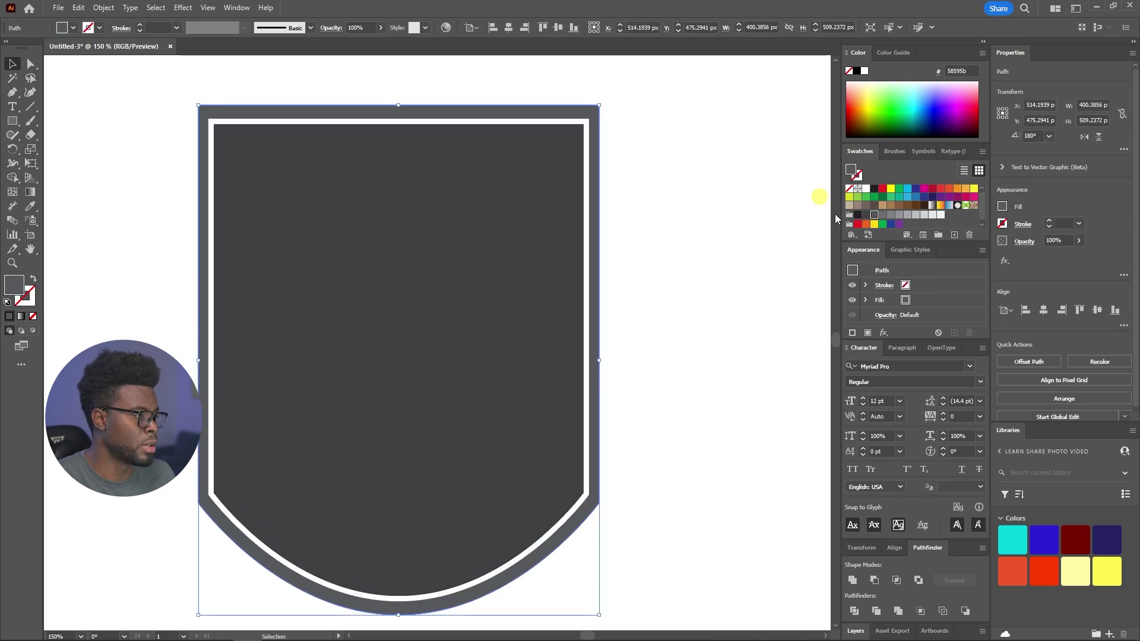
{"action": "left_click", "coordinate": [857, 214]}
{"action": "left_click", "coordinate": [748, 195]}
{"action": "scroll", "coordinate": [657, 174], "scroll_direction": "down", "scroll_amount": 1}
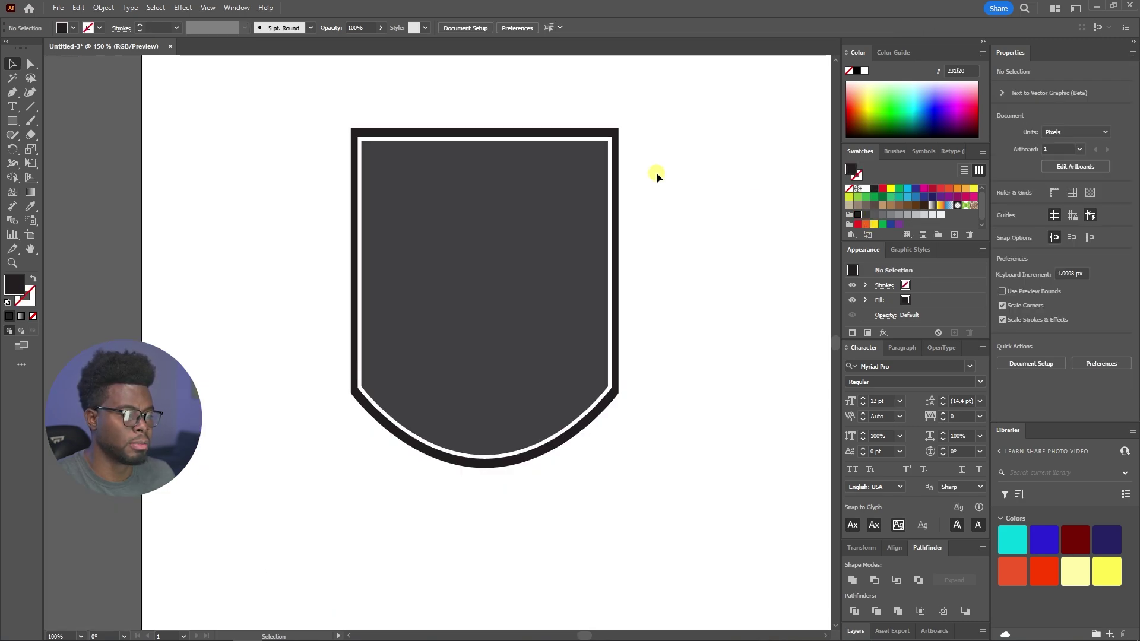
Set the inner shield's white stroke weight to 3 pt
{"action": "scroll", "coordinate": [657, 173], "scroll_direction": "up", "scroll_amount": 1}
{"action": "left_click", "coordinate": [585, 142]}
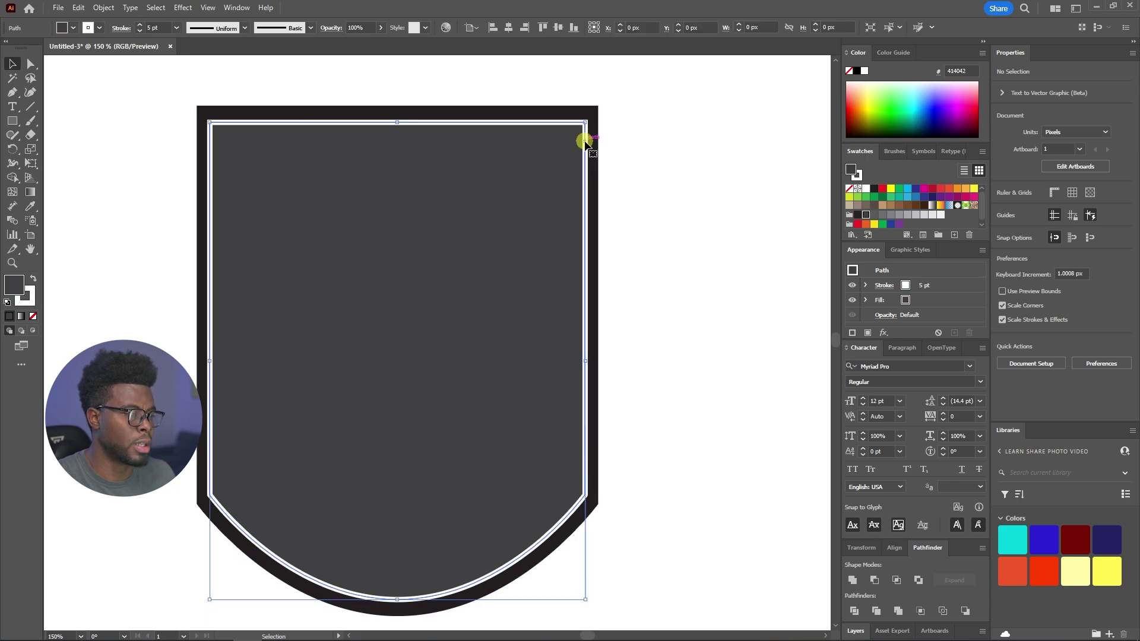
{"action": "left_click", "coordinate": [1062, 223]}
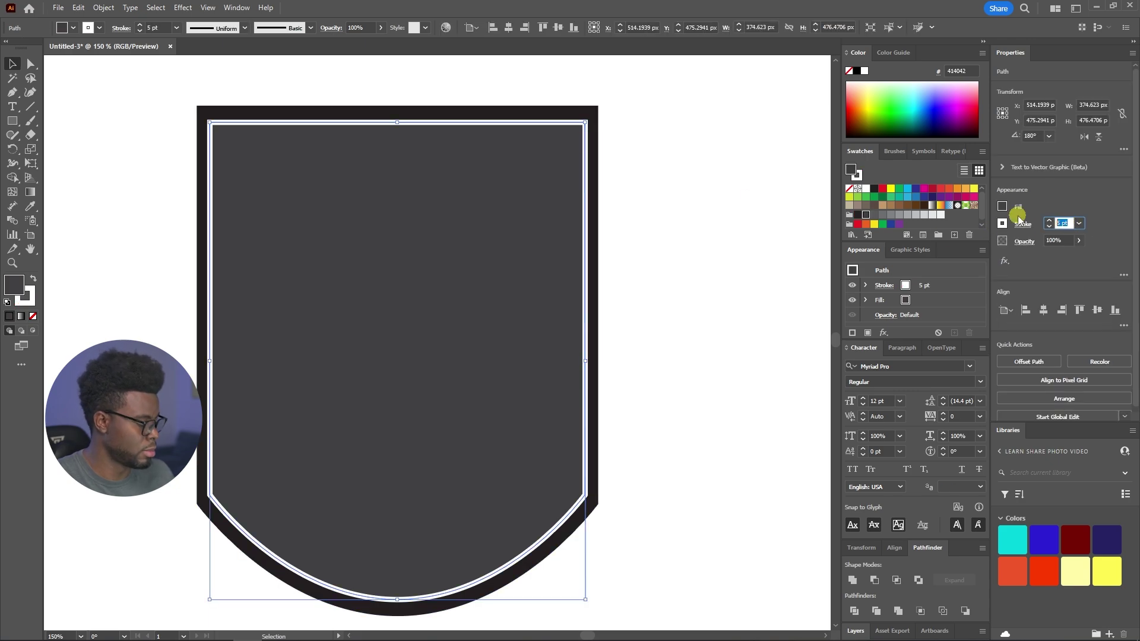
{"action": "type", "text": "3"}
{"action": "key", "text": "Return"}
{"action": "left_click", "coordinate": [636, 197]}
{"action": "scroll", "coordinate": [636, 198], "scroll_direction": "down", "scroll_amount": 2}
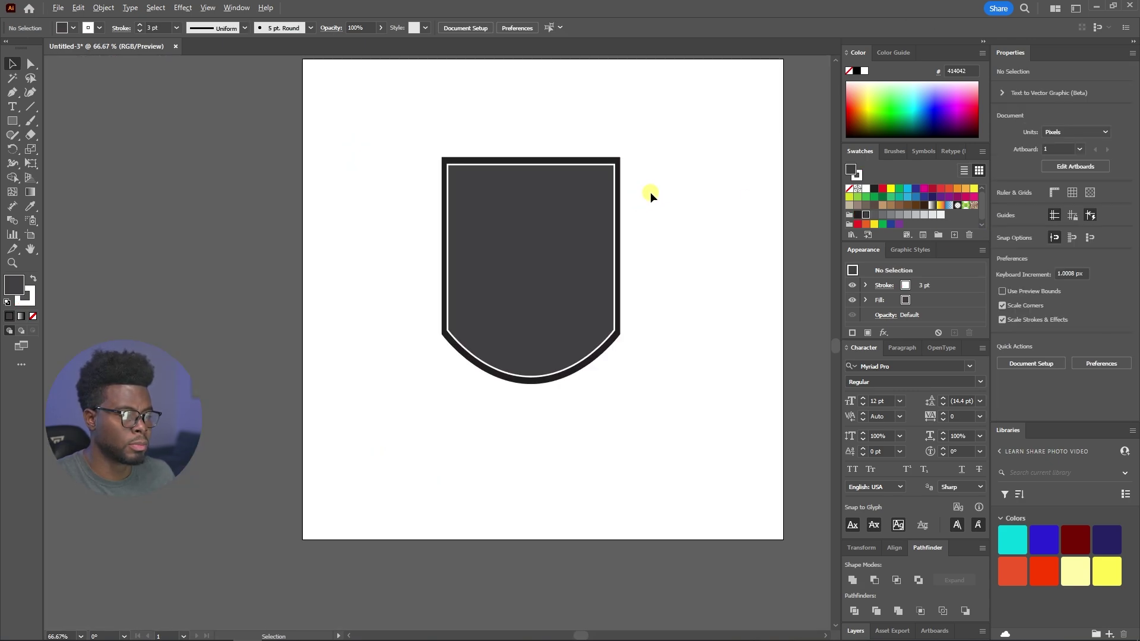
{"action": "scroll", "coordinate": [650, 191], "scroll_direction": "up", "scroll_amount": 2}
{"action": "scroll", "coordinate": [642, 190], "scroll_direction": "right", "scroll_amount": 1}
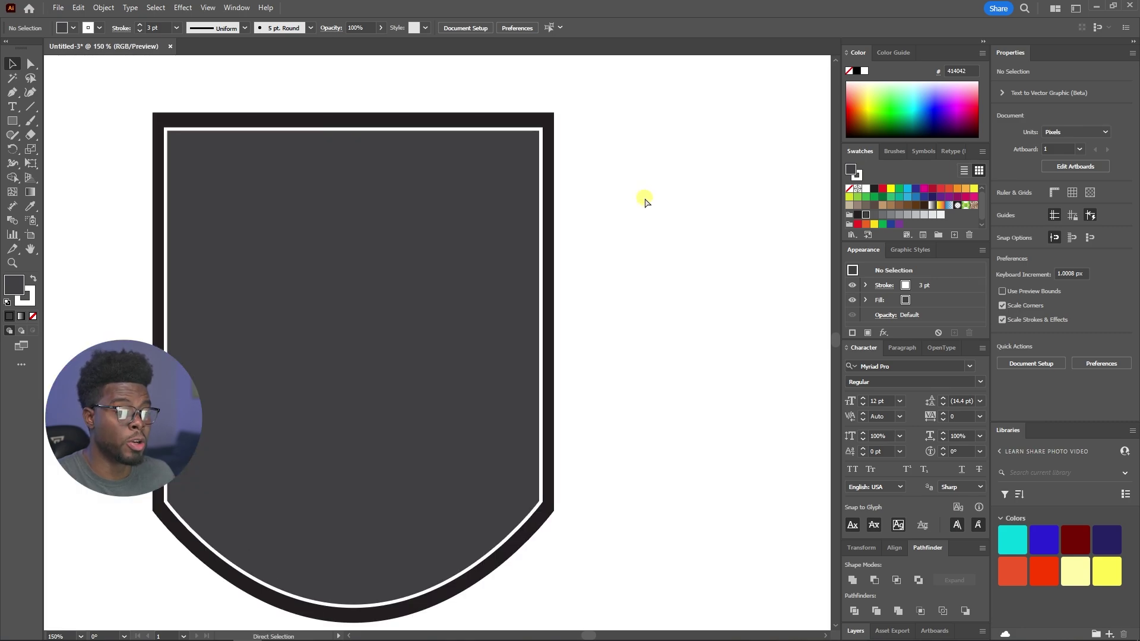
{"action": "scroll", "coordinate": [645, 201], "scroll_direction": "down", "scroll_amount": 1}
{"action": "scroll", "coordinate": [644, 201], "scroll_direction": "up", "scroll_amount": 1}
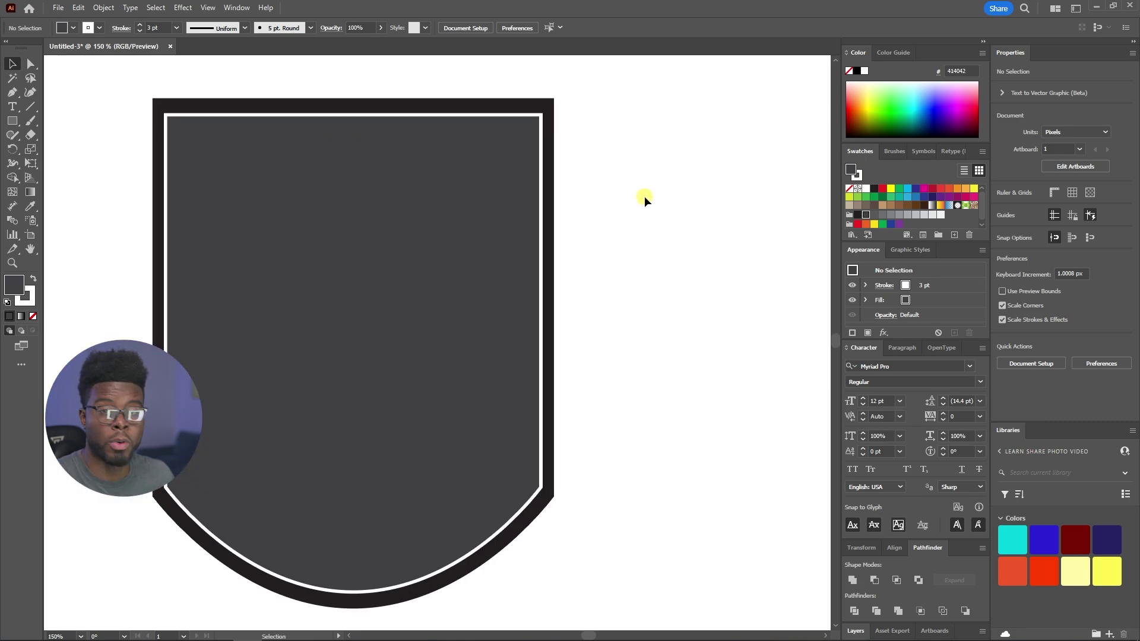
{"action": "scroll", "coordinate": [643, 196], "scroll_direction": "left", "scroll_amount": 1}
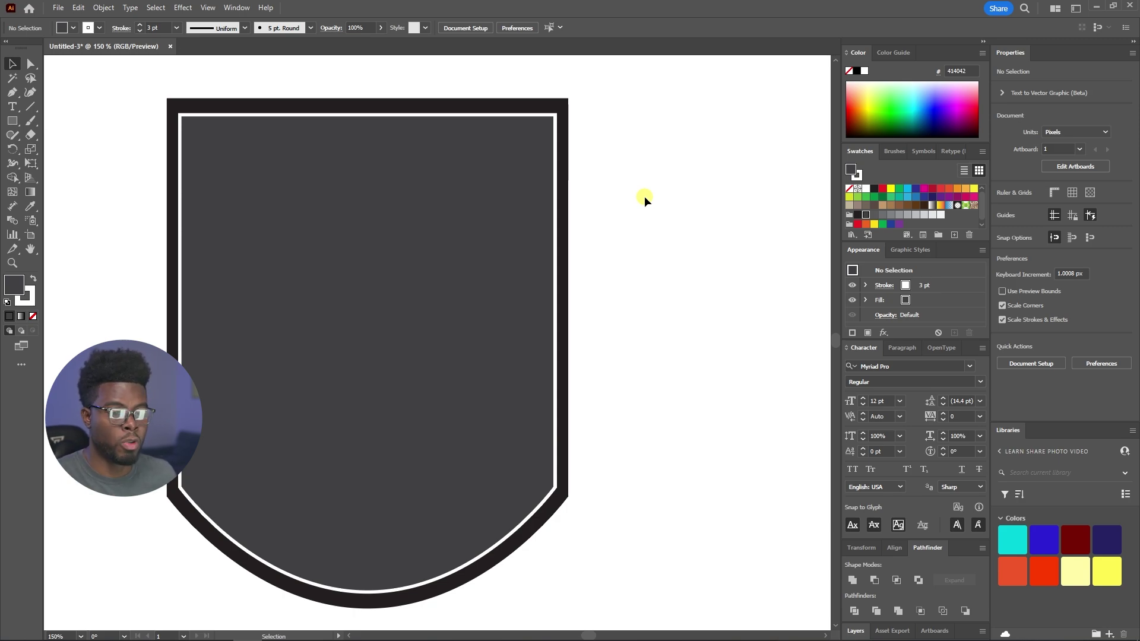
Place a point text object reading LEARN in the upper part of the inner shield
{"action": "key", "text": "t"}
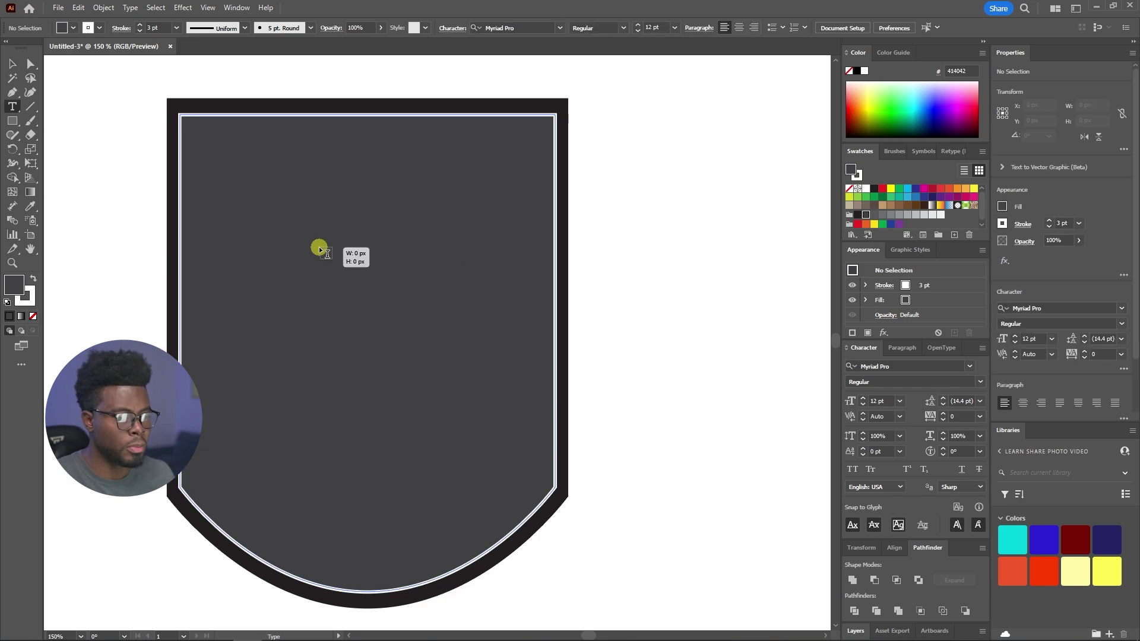
{"action": "left_click", "coordinate": [320, 247]}
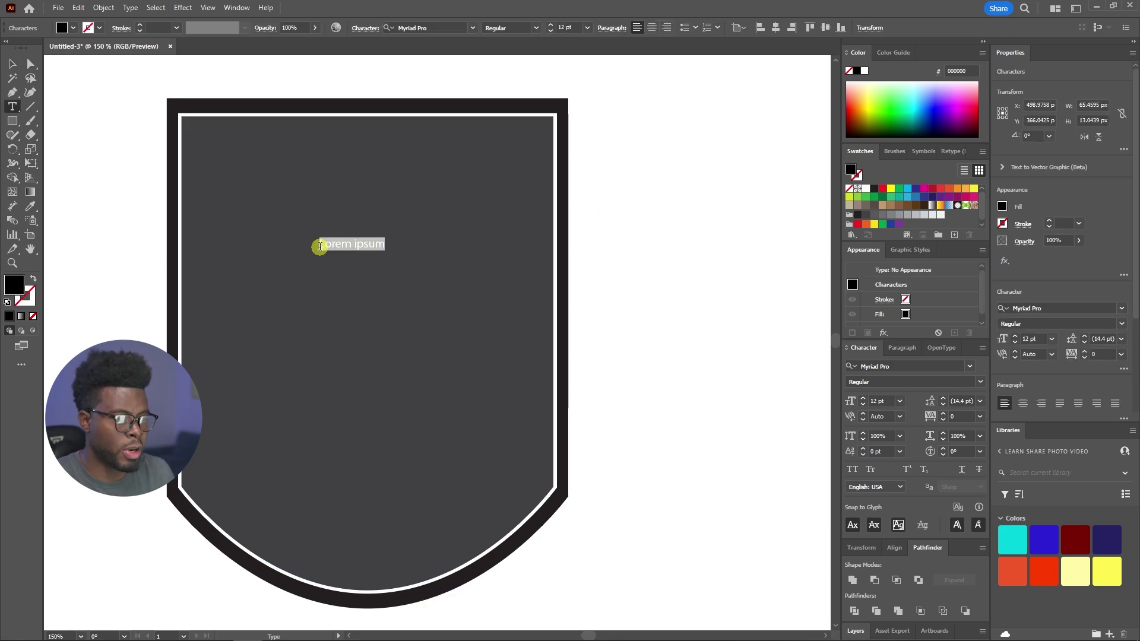
{"action": "key", "text": "BackSpace"}
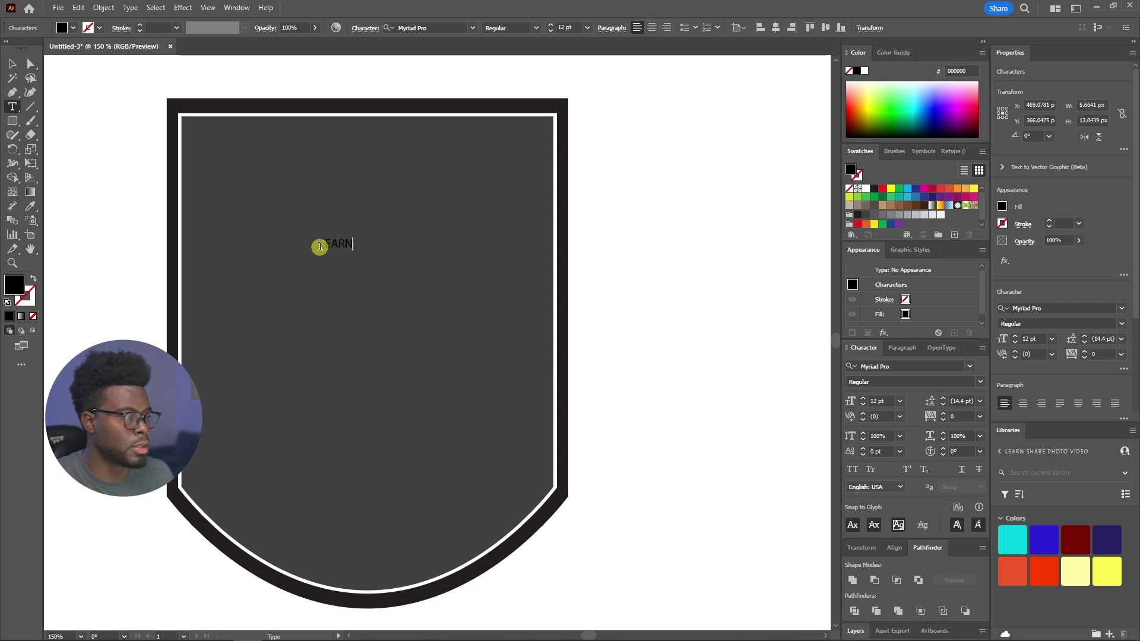
{"action": "key", "text": "Escape"}
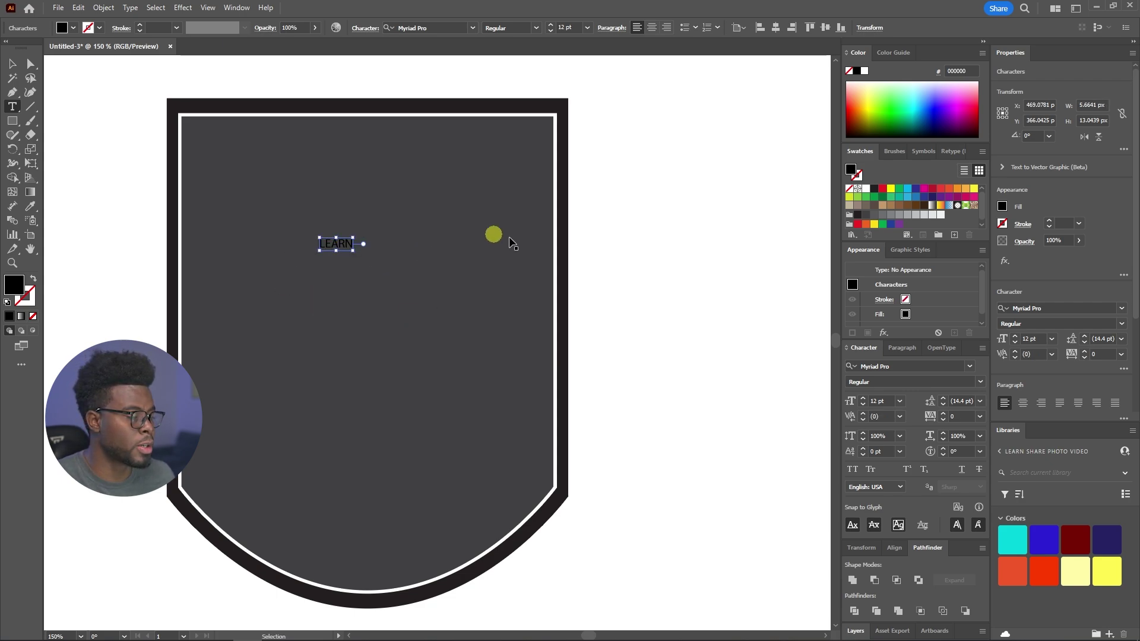
Set the LEARN text to a size of 60 pt in the Gotham-Black font
{"action": "key", "text": "Return"}
{"action": "left_click", "coordinate": [586, 28]}
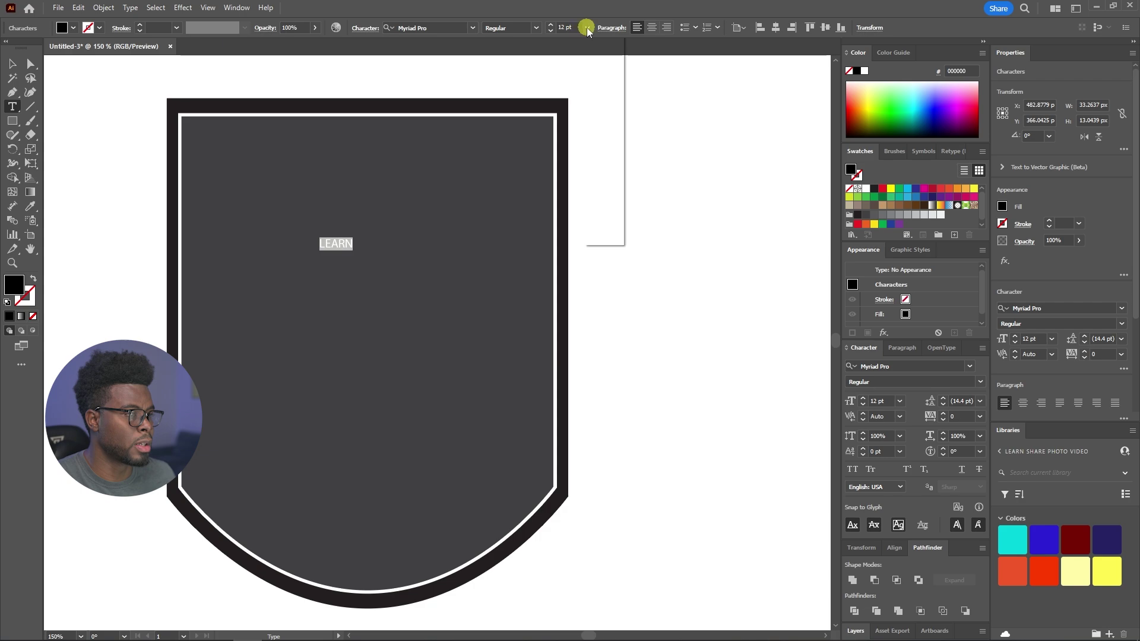
{"action": "left_click", "coordinate": [603, 223]}
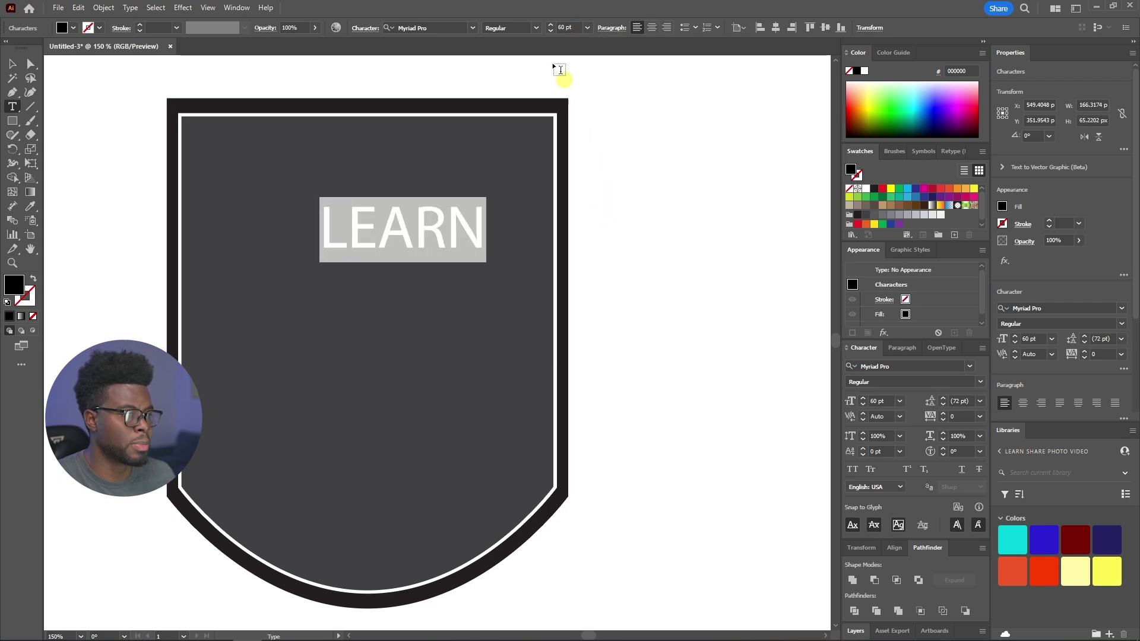
{"action": "left_click", "coordinate": [451, 28]}
{"action": "type", "text": "gotham"}
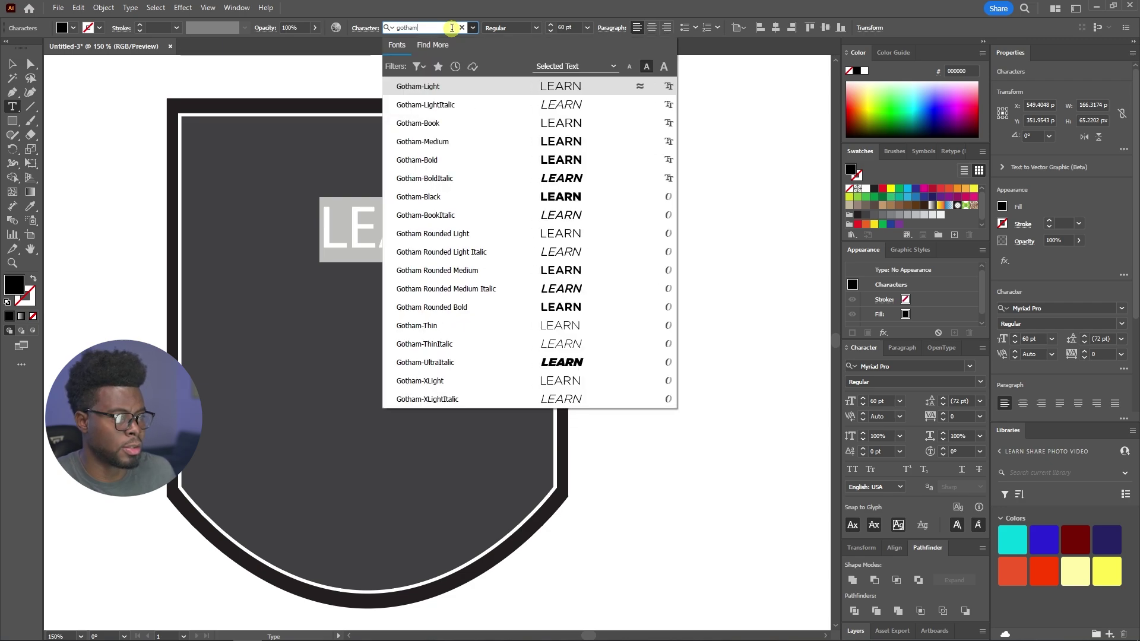
{"action": "left_click", "coordinate": [448, 195]}
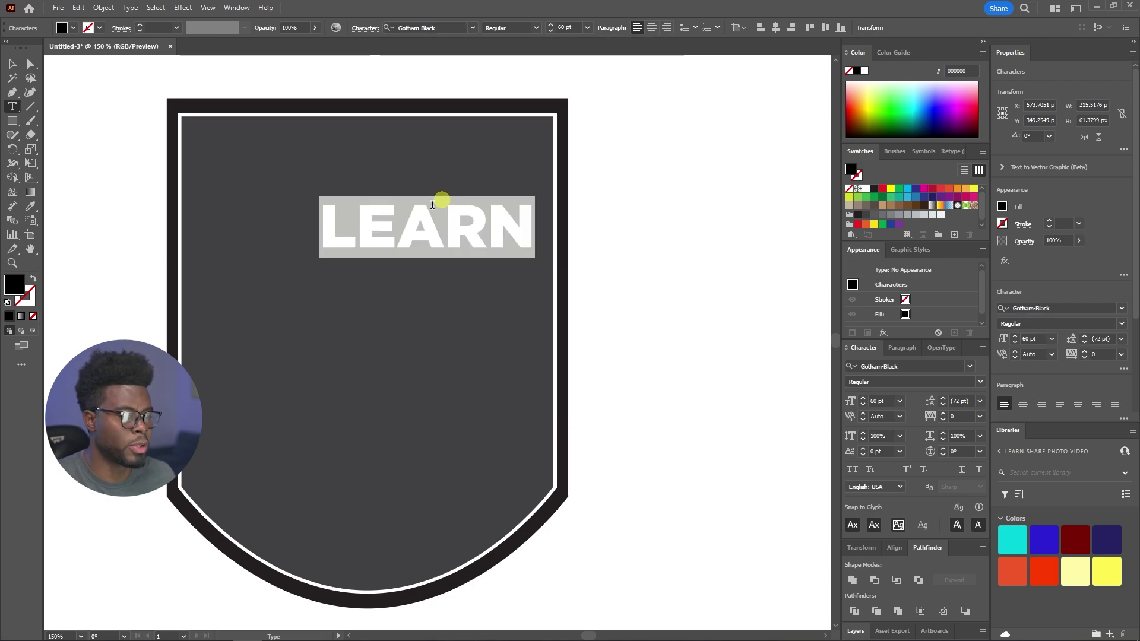
Shorten LEARN to LRN and add the word SHR after it on the same line
{"action": "left_click", "coordinate": [28, 69]}
{"action": "double_click", "coordinate": [432, 229]}
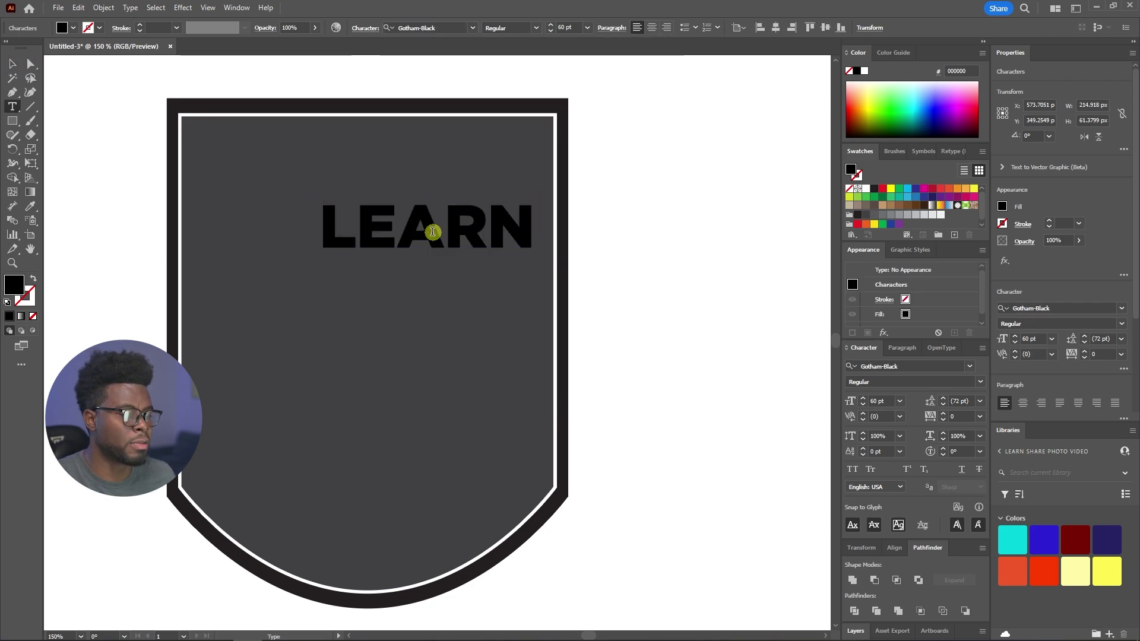
{"action": "left_click_drag", "start_coordinate": [358, 223], "coordinate": [478, 220]}
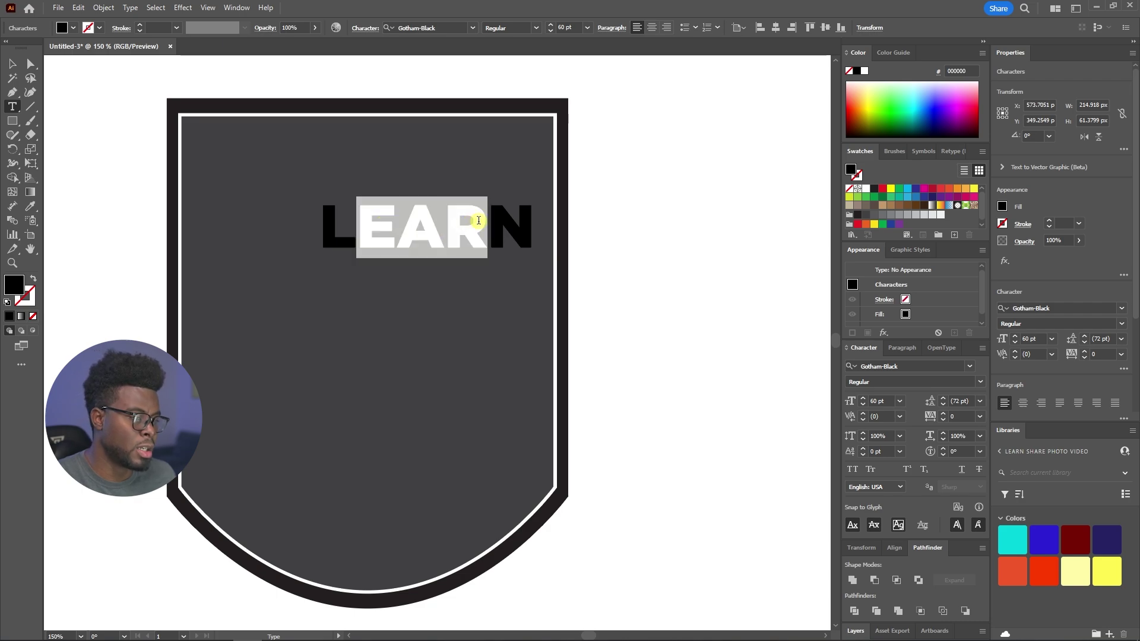
{"action": "key", "text": "BackSpace"}
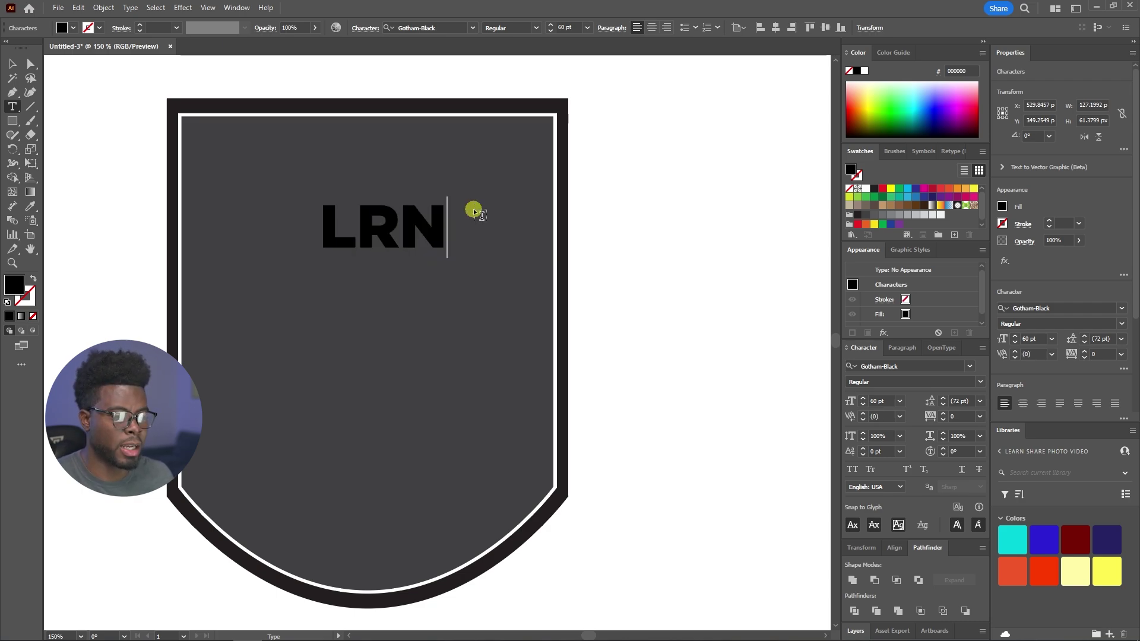
{"action": "type", "text": "SHR"}
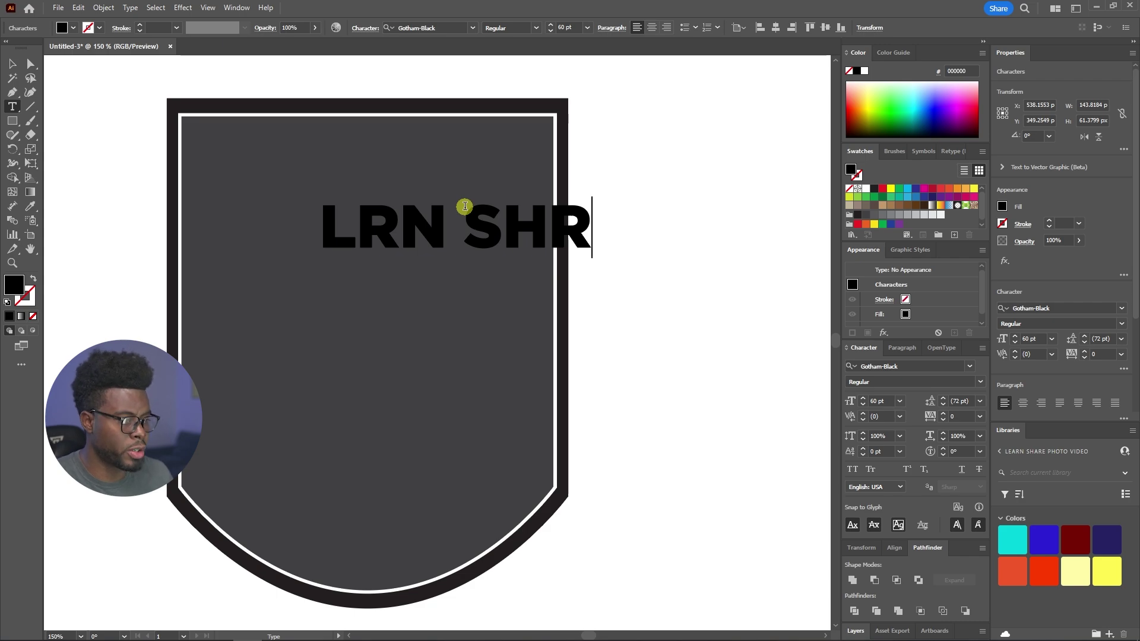
Add a second text line reading ORIGINAL below LRN SHR
{"action": "type", "text": "ori"}
{"action": "key", "text": "BackSpace"}
{"action": "key", "text": "BackSpace"}
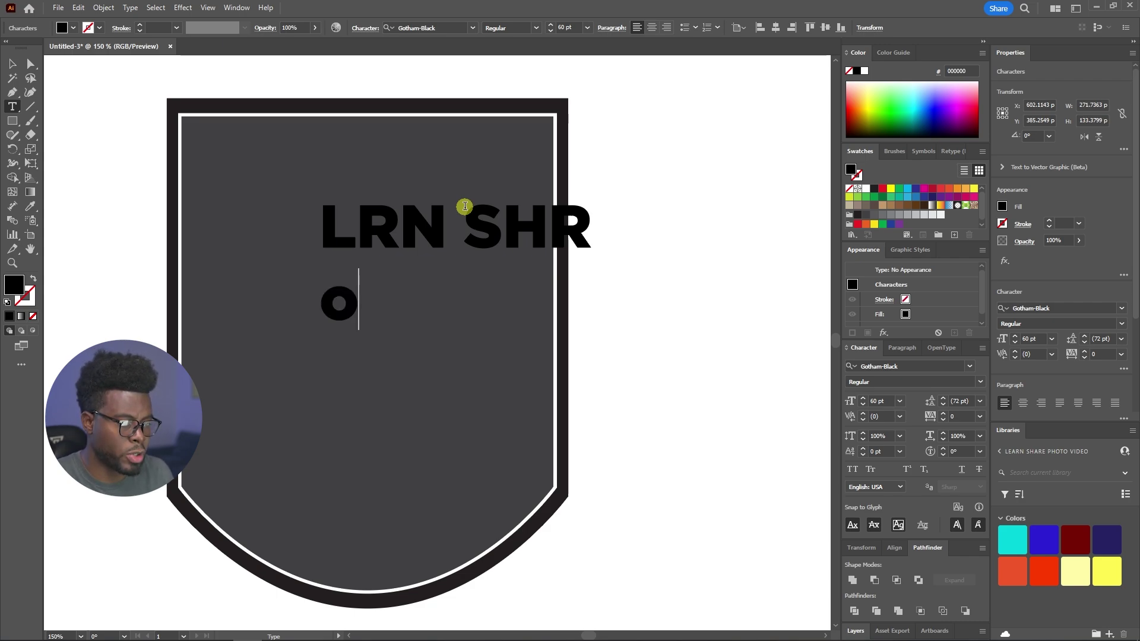
{"action": "key", "text": "BackSpace"}
{"action": "type", "text": "POR"}
{"action": "key", "text": "BackSpace"}
{"action": "key", "text": "BackSpace"}
{"action": "key", "text": "BackSpace"}
{"action": "type", "text": "PROGO"}
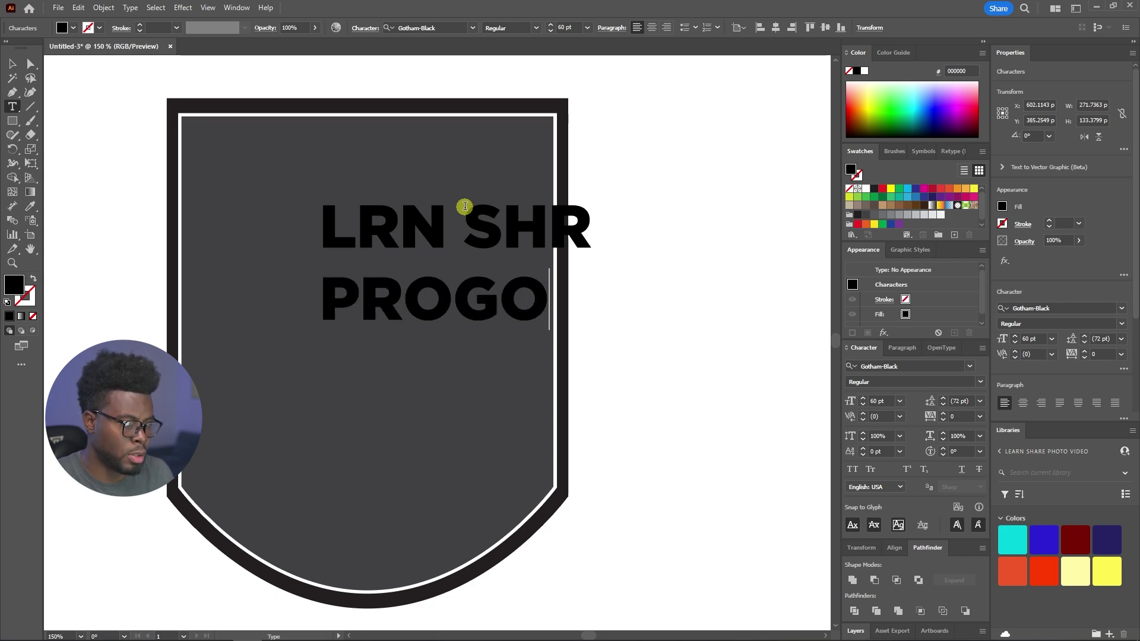
{"action": "key", "text": "BackSpace"}
{"action": "key", "text": "BackSpace"}
{"action": "key", "text": "BackSpace"}
{"action": "key", "text": "BackSpace"}
{"action": "key", "text": "BackSpace"}
{"action": "type", "text": "OR"}
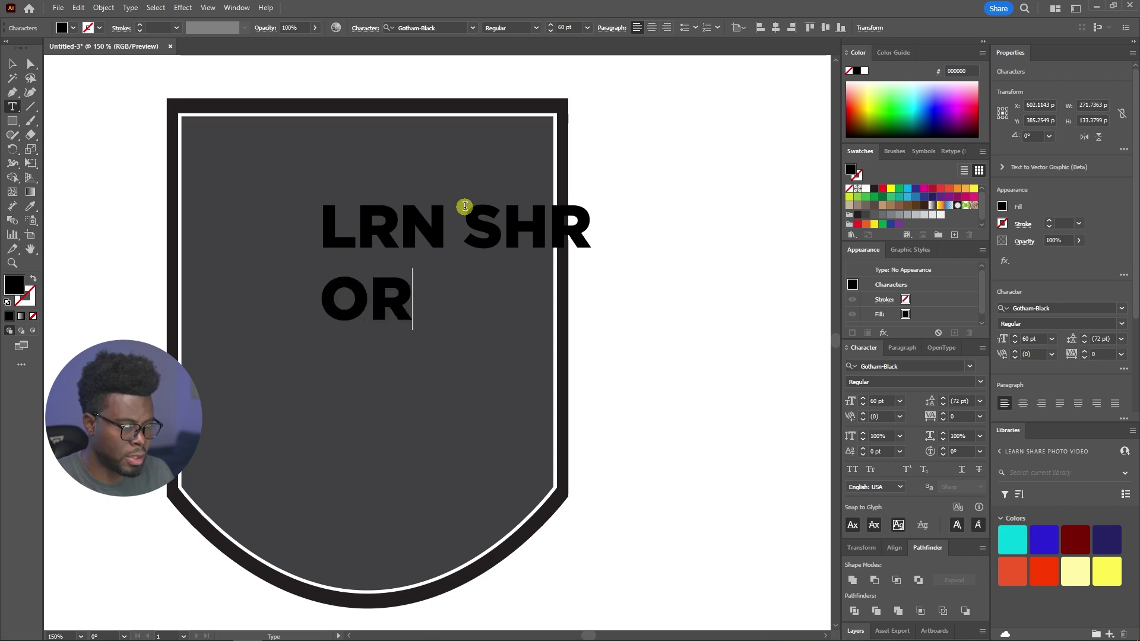
{"action": "type", "text": "IGINAL"}
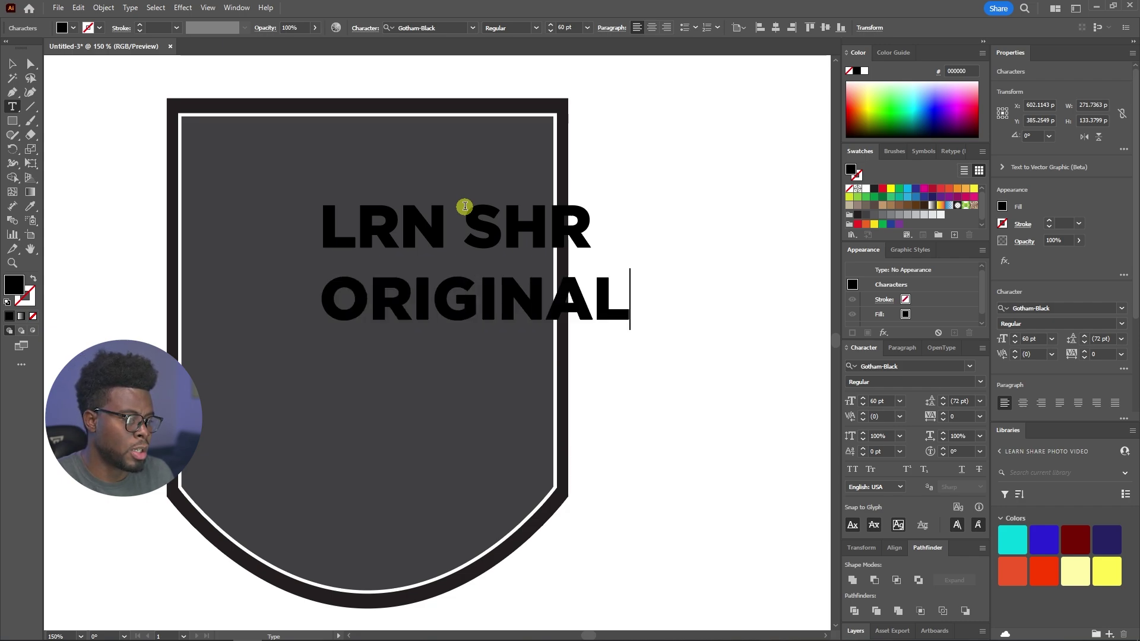
Remove the A and both I's from ORIGINAL so the second line reads ORGNL
{"action": "key", "text": "Left"}
{"action": "key", "text": "BackSpace"}
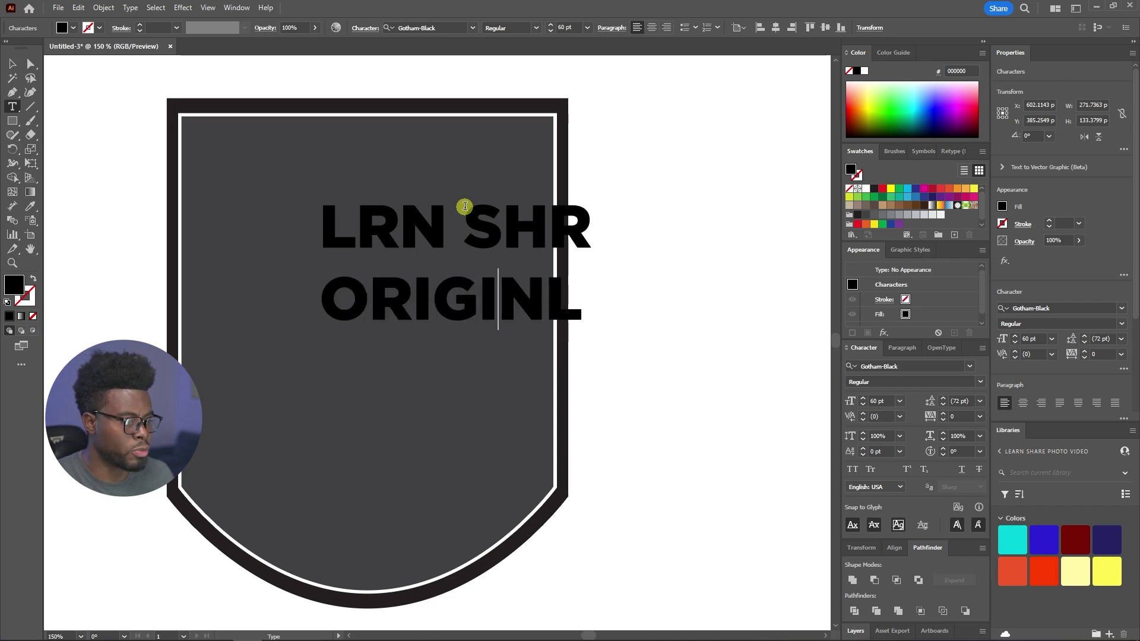
{"action": "key", "text": "BackSpace"}
{"action": "key", "text": "BackSpace"}
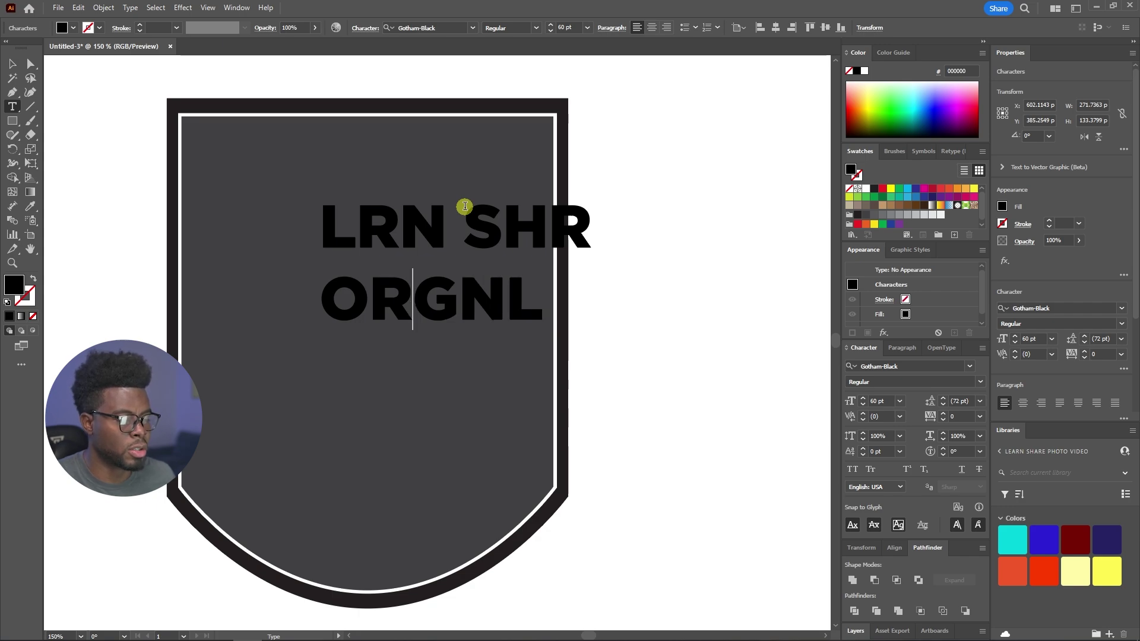
Center-align the two lines of the LRN SHR ORGNL text and place the text block in the middle of the shield
{"action": "left_click", "coordinate": [7, 63]}
{"action": "left_click", "coordinate": [376, 247]}
{"action": "left_click_drag", "start_coordinate": [448, 218], "coordinate": [364, 249]}
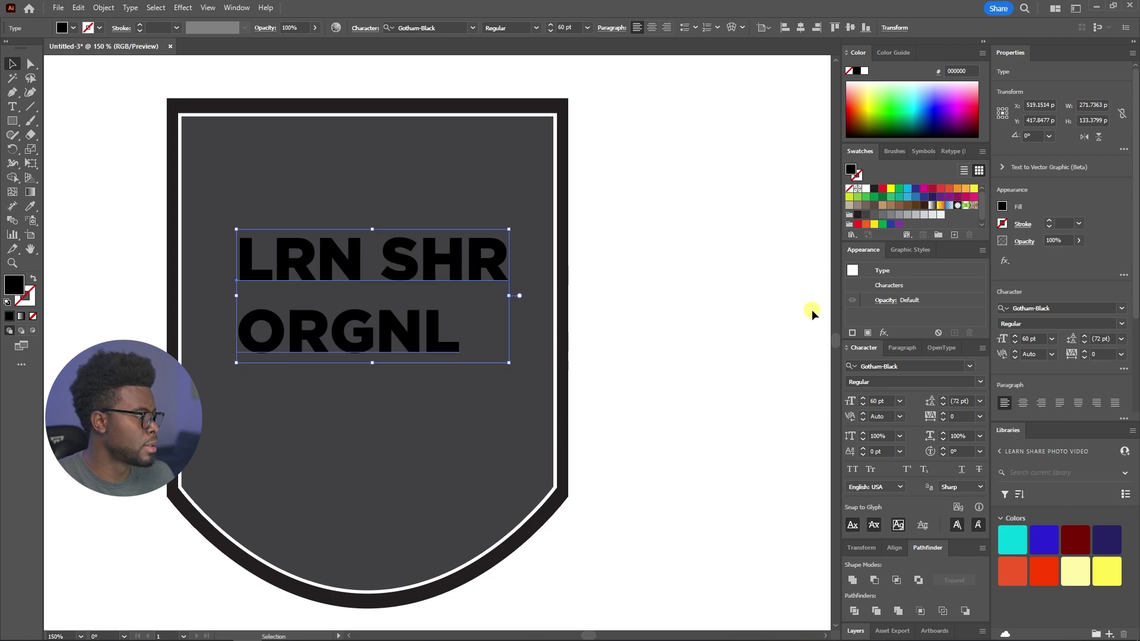
{"action": "left_click", "coordinate": [651, 28]}
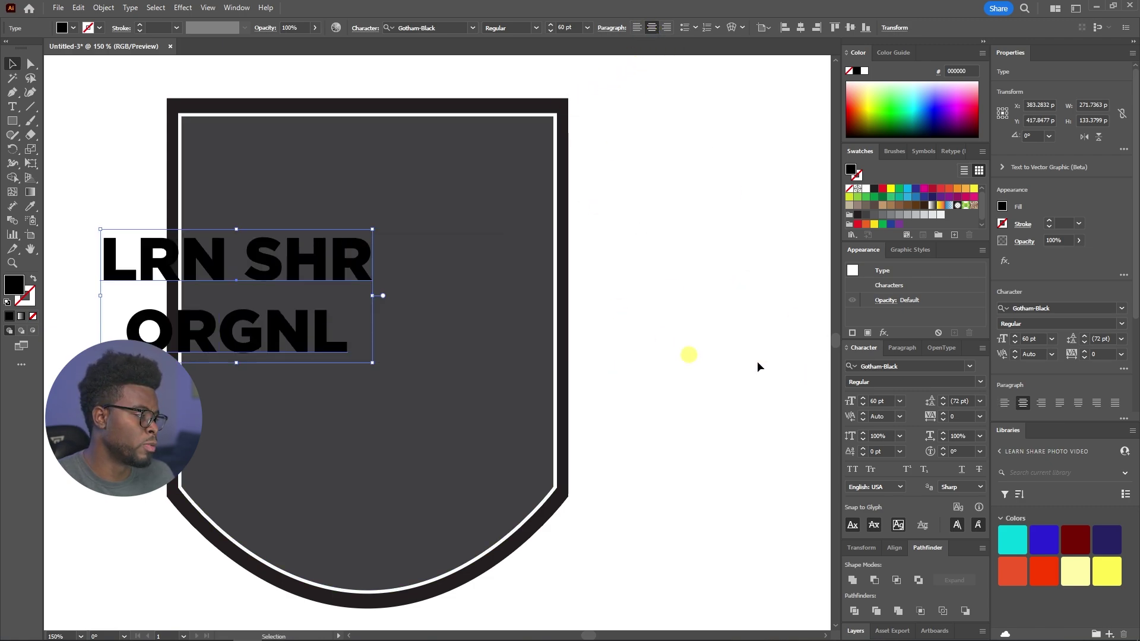
{"action": "left_click_drag", "start_coordinate": [325, 263], "coordinate": [439, 289]}
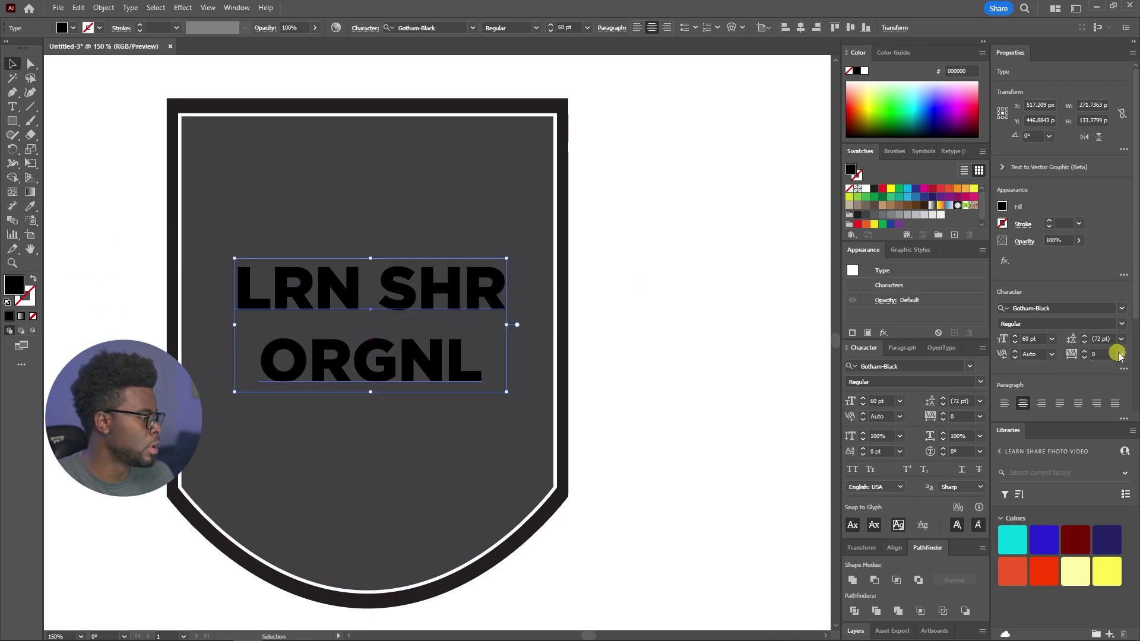
Tighten the leading of the LRN SHR ORGNL text, trying 60 pt and settling on 50 pt
{"action": "left_click", "coordinate": [1103, 338]}
{"action": "type", "text": "60"}
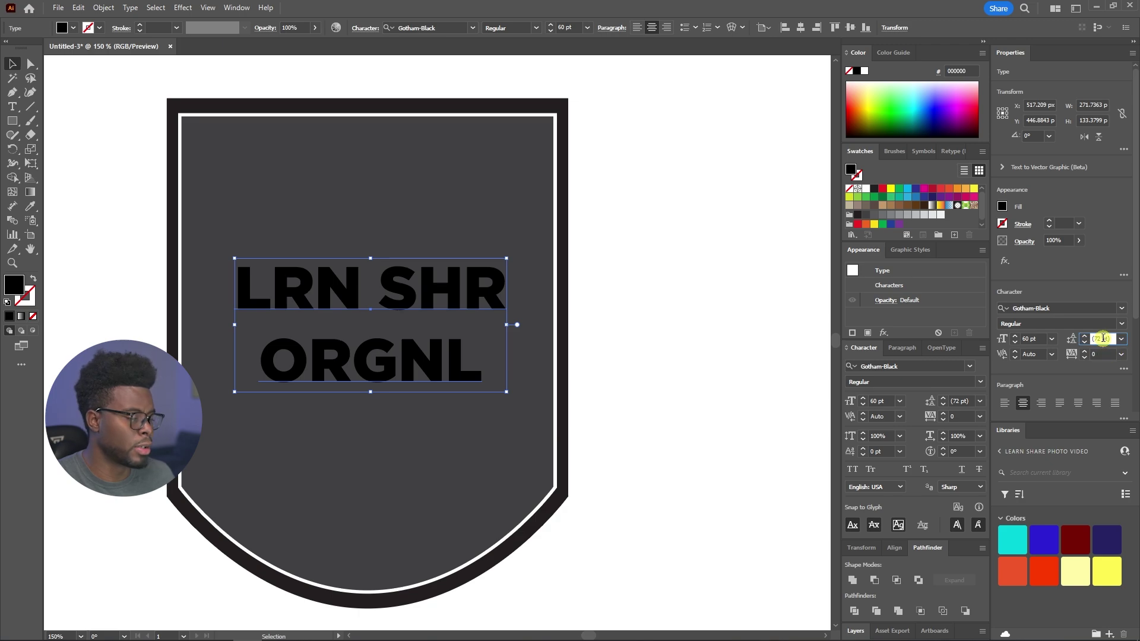
{"action": "key", "text": "Return"}
{"action": "type", "text": "50"}
{"action": "key", "text": "Return"}
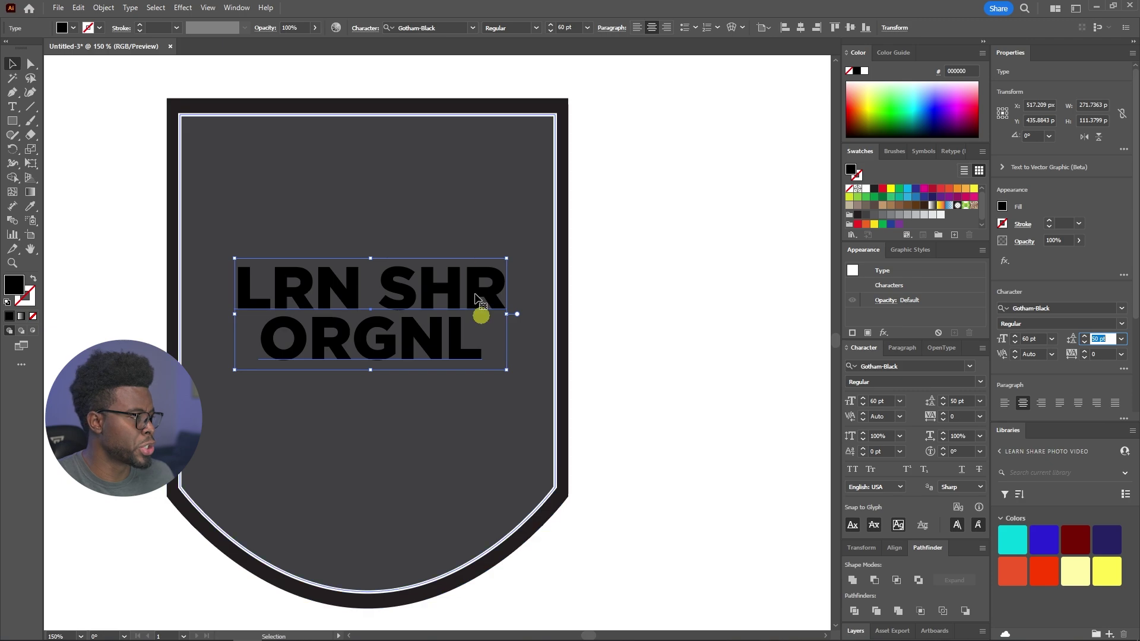
Change the fill of the LRN SHR ORGNL text to white and deselect it
{"action": "left_click", "coordinate": [1002, 206]}
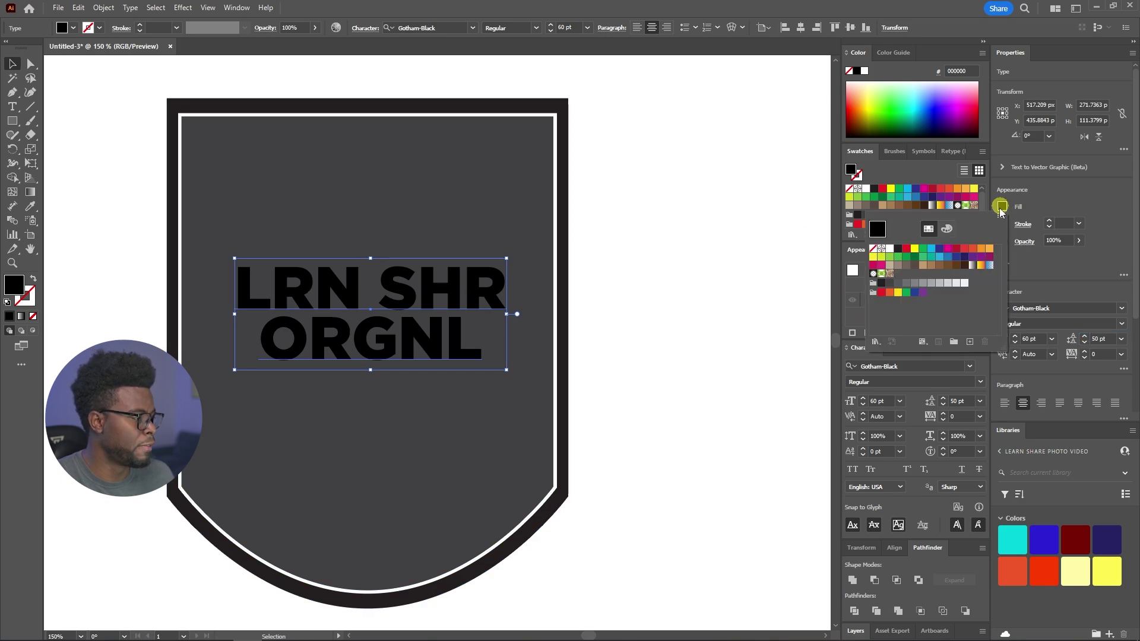
{"action": "left_click", "coordinate": [889, 248]}
{"action": "left_click", "coordinate": [668, 267]}
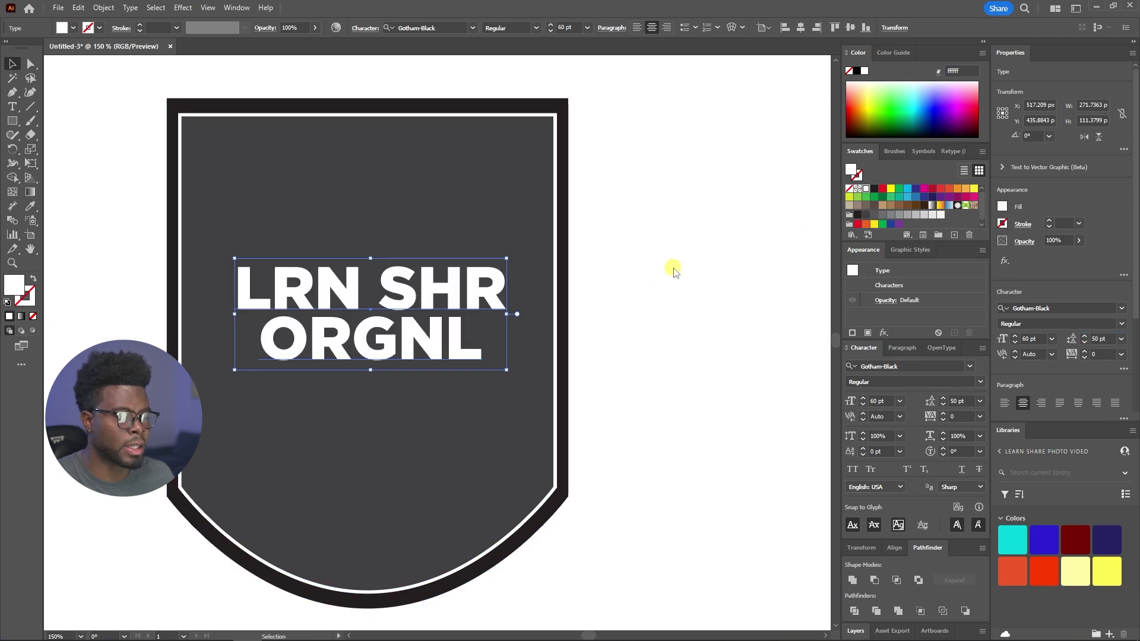
{"action": "left_click", "coordinate": [666, 265]}
{"action": "key", "text": "ctrl+1"}
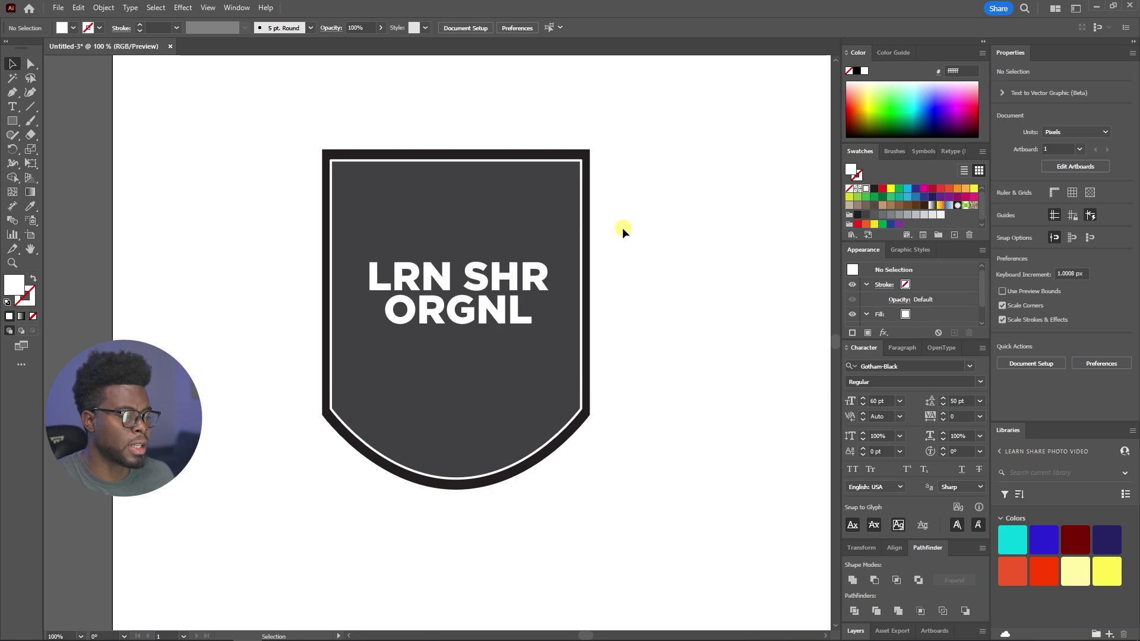
Duplicate the LRN SHR ORGNL text block and place the copy below the original inside the shield
{"action": "scroll", "coordinate": [483, 289], "scroll_direction": "up", "scroll_amount": 1}
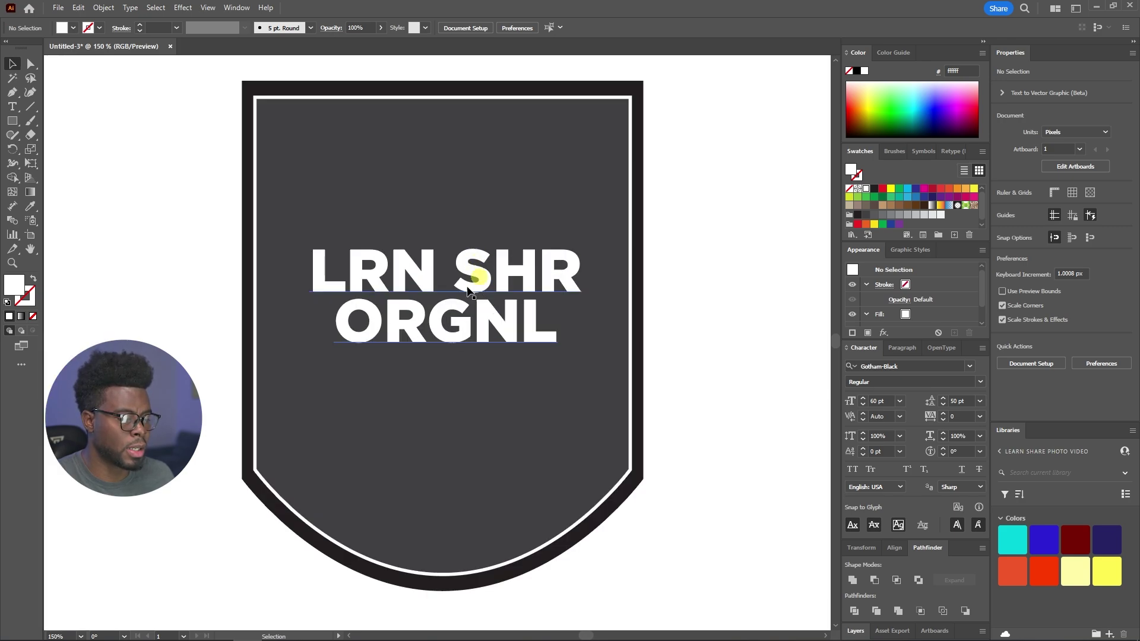
{"action": "left_click", "coordinate": [460, 272]}
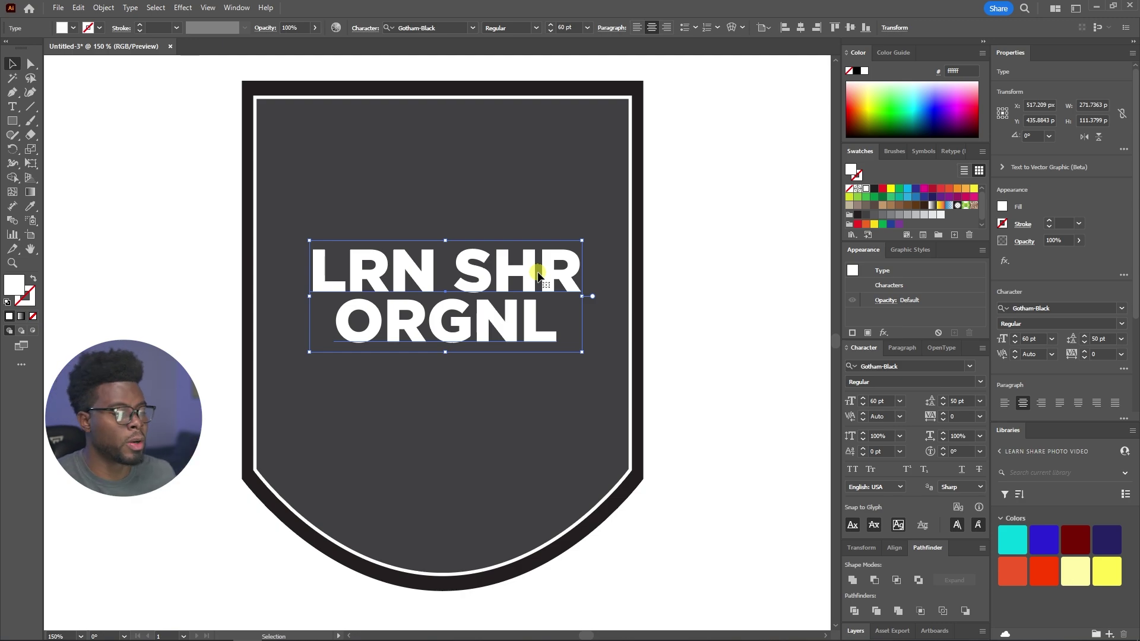
{"action": "key", "text": "a"}
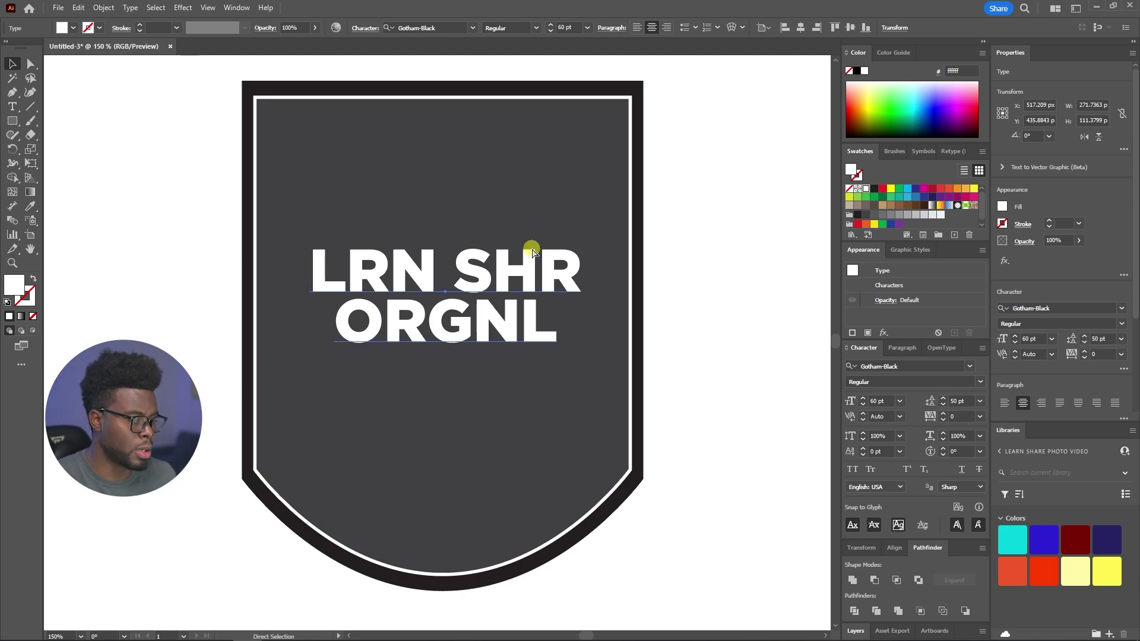
{"action": "key", "text": "v"}
{"action": "left_click_drag", "start_coordinate": [533, 253], "coordinate": [501, 442]}
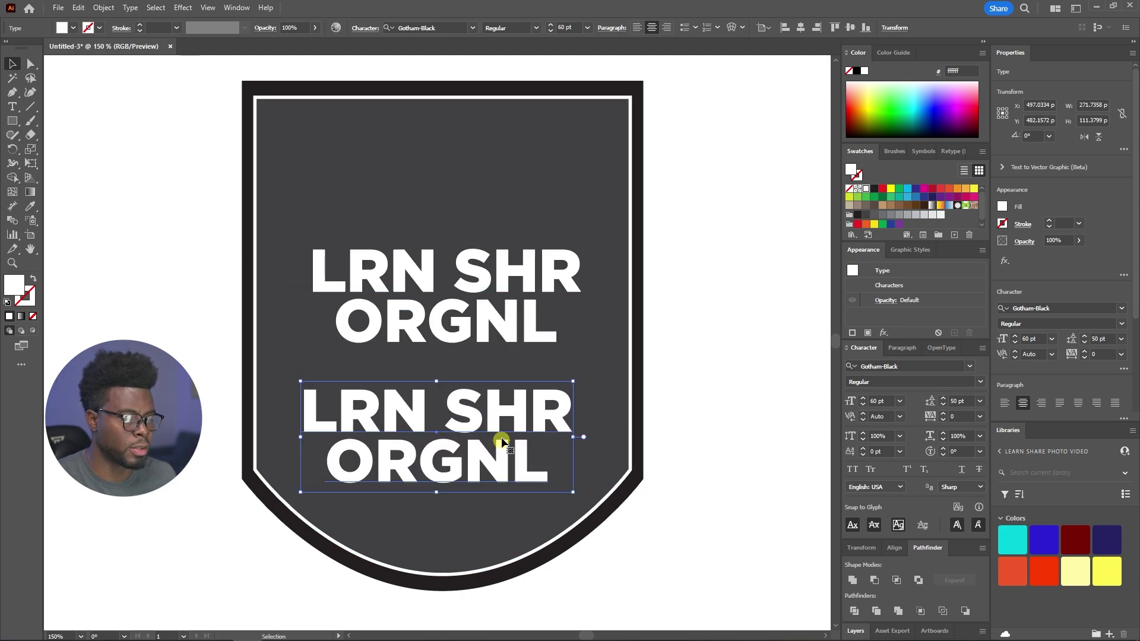
Replace the entire wording of the lower text copy with ESTABLISHED
{"action": "double_click", "coordinate": [447, 413]}
{"action": "key", "text": "ctrl+a"}
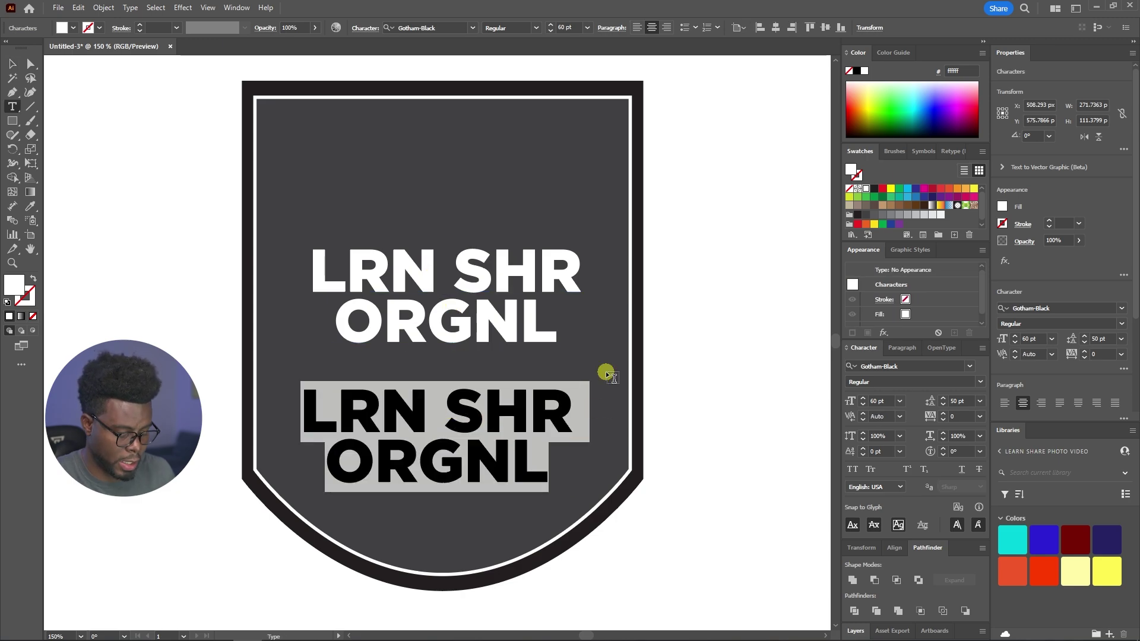
{"action": "type", "text": "E"}
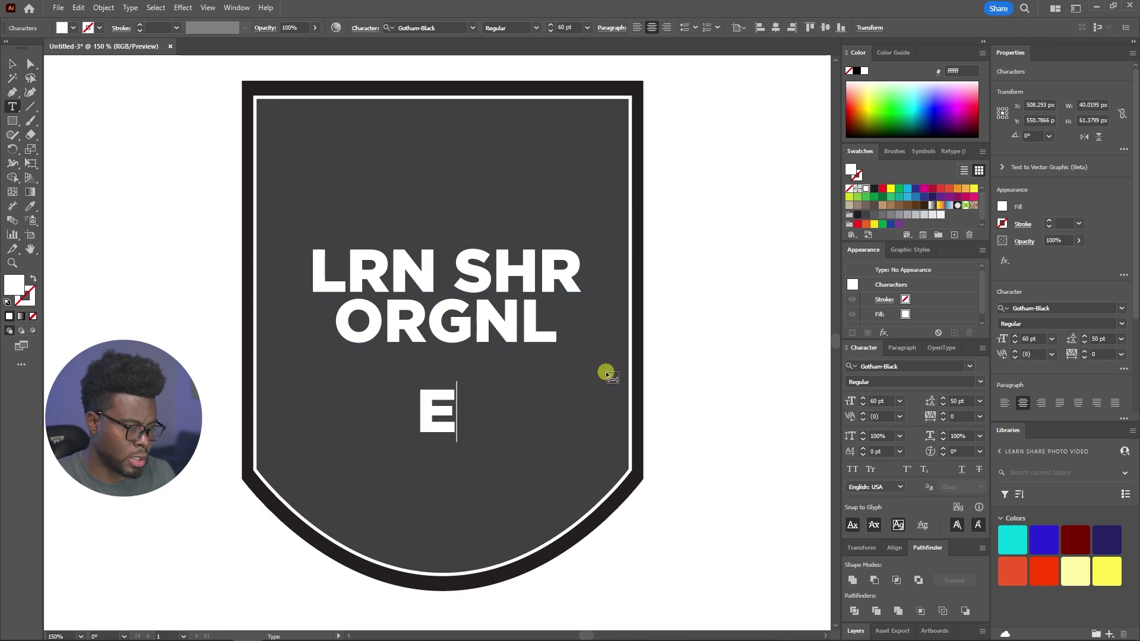
{"action": "type", "text": "STABLISH"}
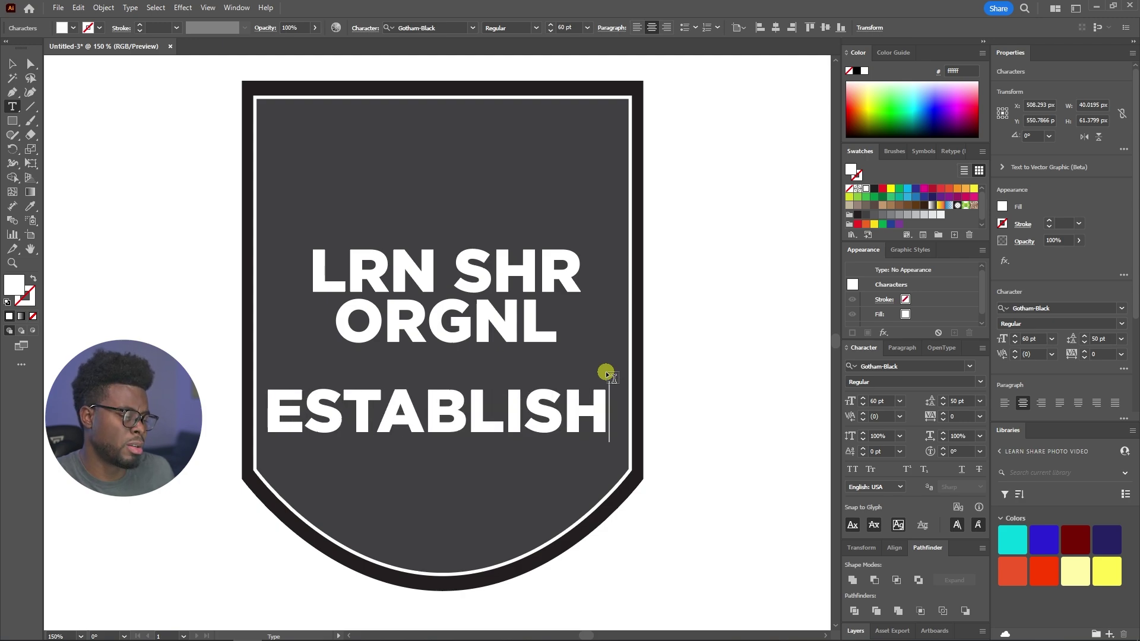
{"action": "type", "text": "ED"}
Shorten ESTABLISHED to the abbreviation EST. with a closing period
{"action": "key", "text": "ctrl+a"}
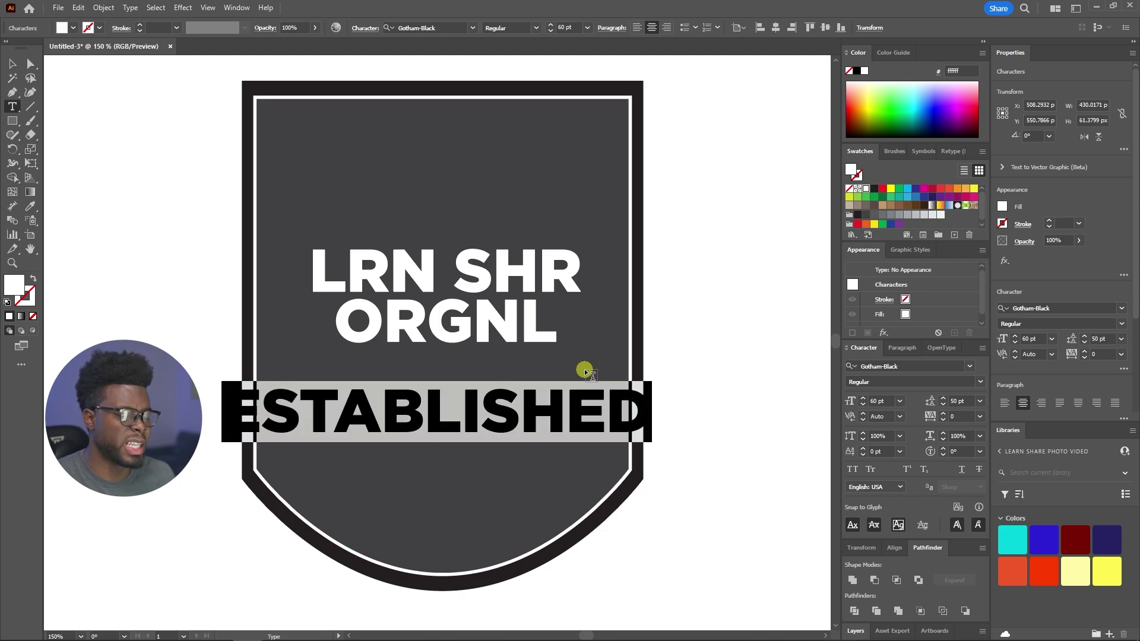
{"action": "left_click", "coordinate": [381, 410]}
{"action": "left_click_drag", "start_coordinate": [350, 416], "coordinate": [667, 425]}
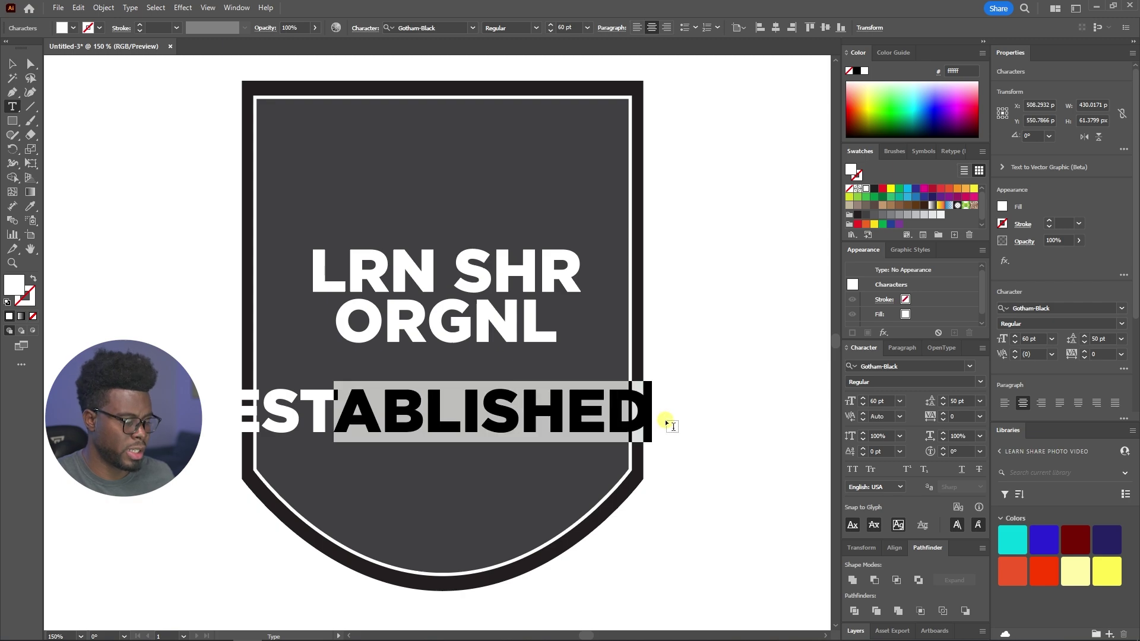
{"action": "key", "text": "BackSpace"}
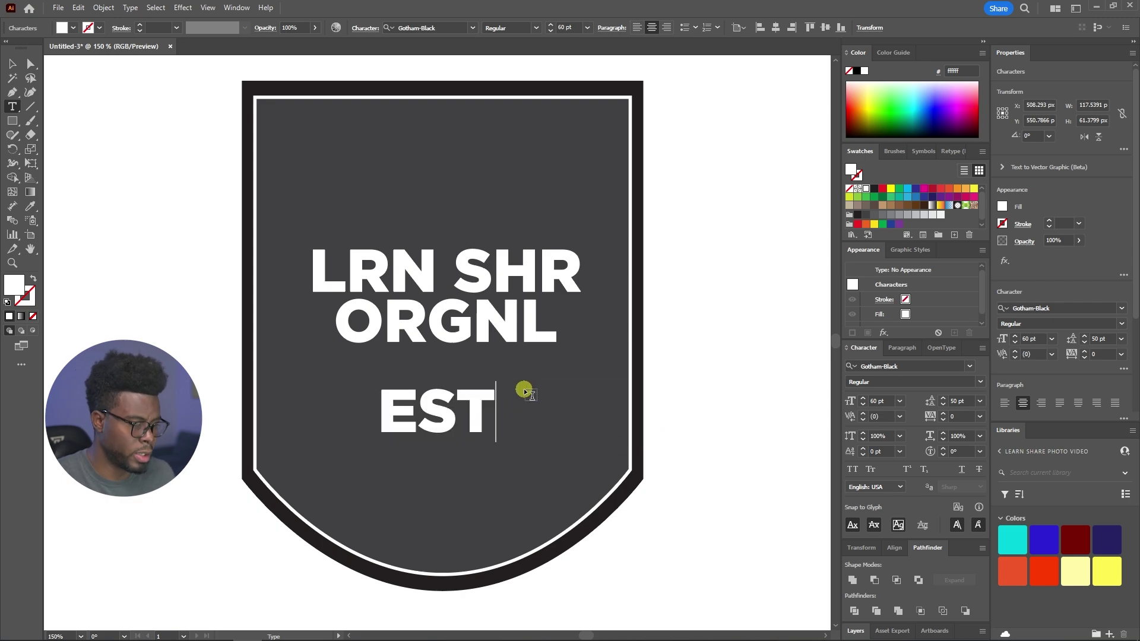
{"action": "type", "text": "."}
Reduce the EST. text to 10 pt and widen its tracking, trying 300 and settling on 600
{"action": "key", "text": "ctrl+a"}
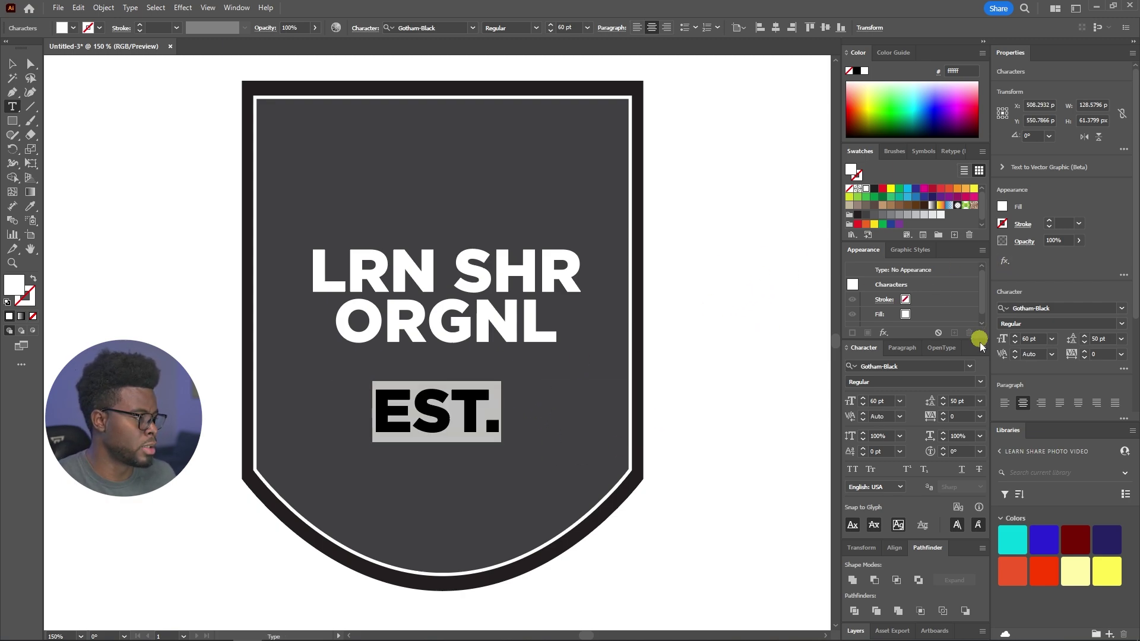
{"action": "left_click", "coordinate": [1051, 340]}
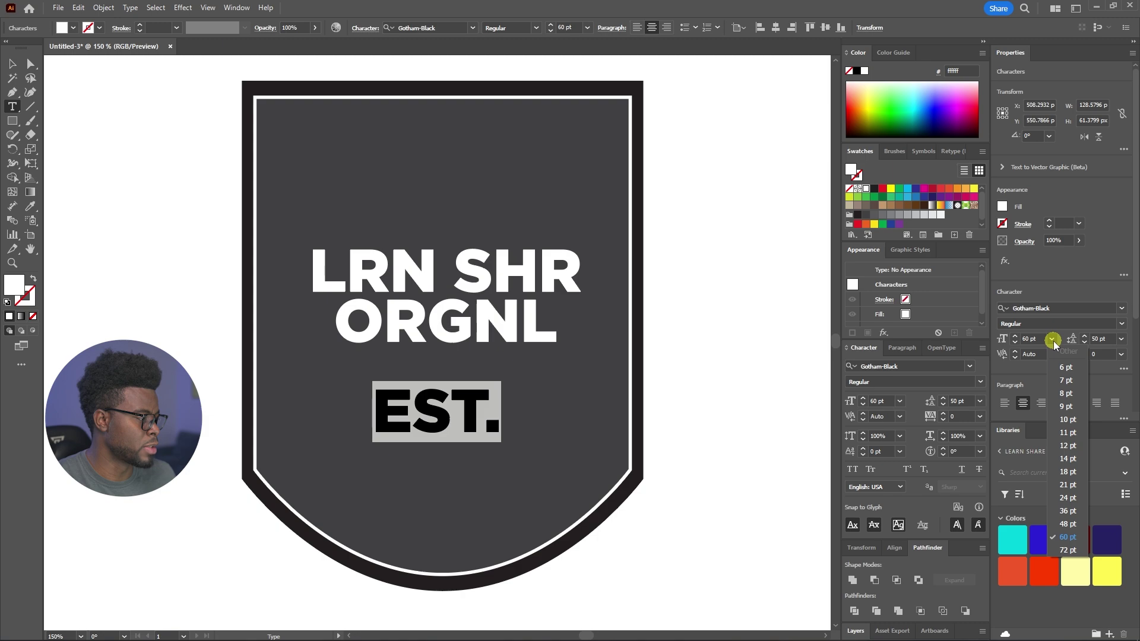
{"action": "left_click", "coordinate": [1068, 420]}
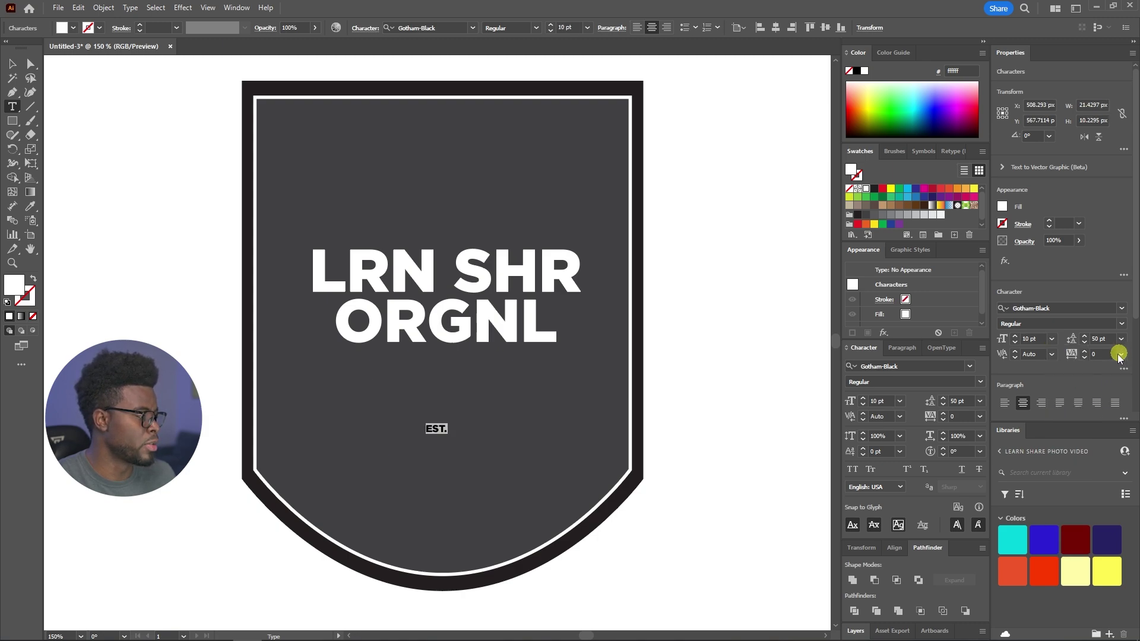
{"action": "type", "text": "30"}
{"action": "key", "text": "Return"}
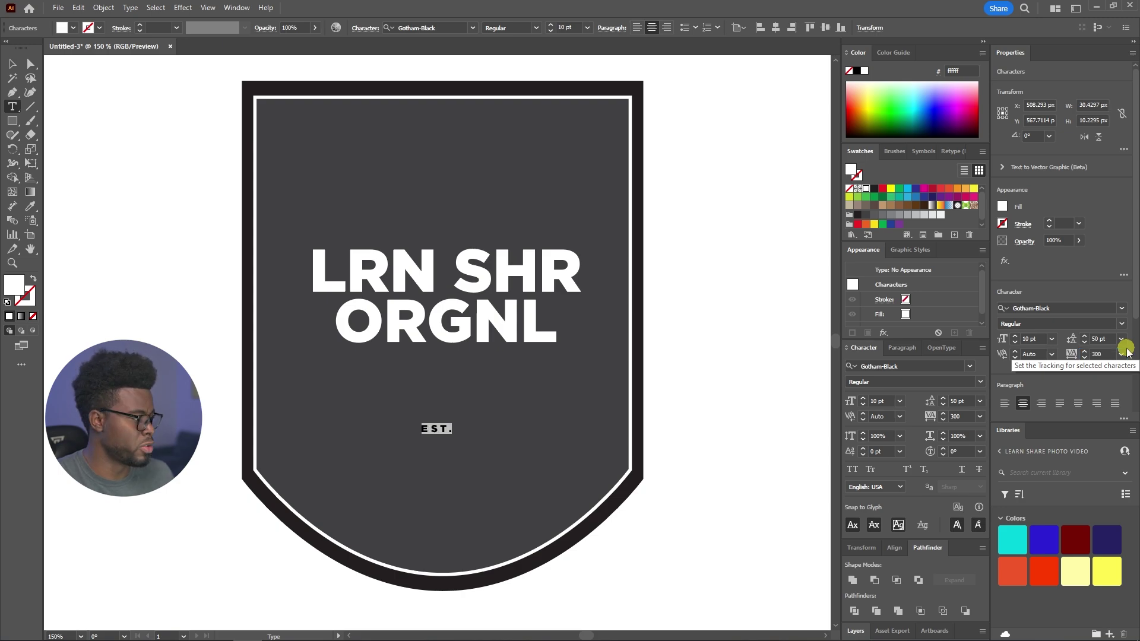
{"action": "left_click", "coordinate": [1109, 353]}
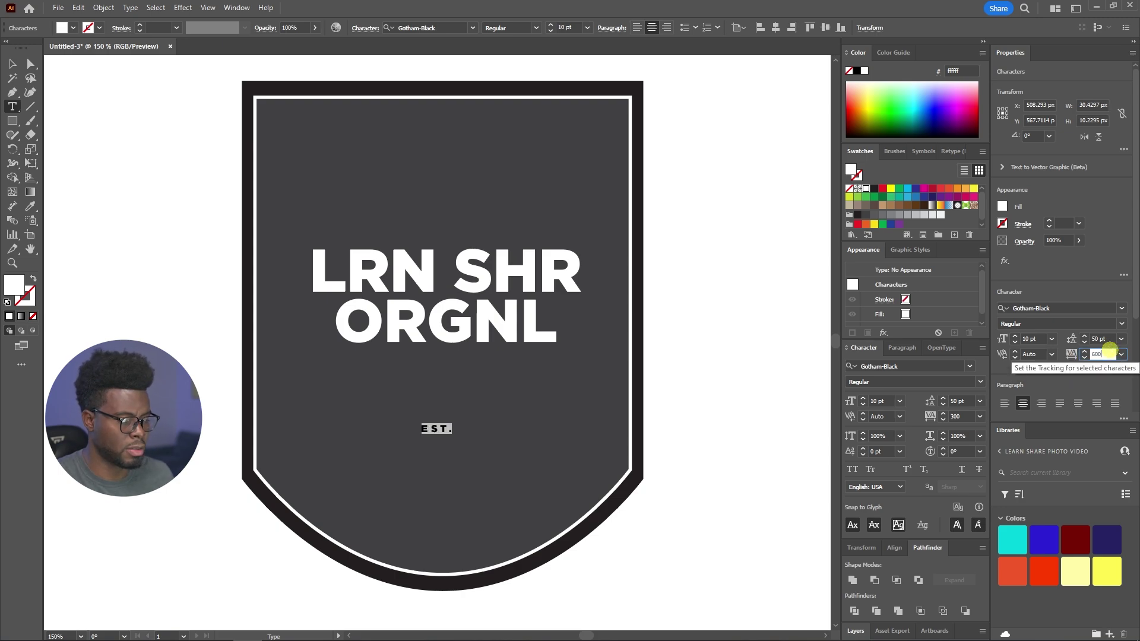
{"action": "key", "text": "Escape"}
Increase the size of the EST. text to 12 pt and deselect it
{"action": "scroll", "coordinate": [343, 315], "scroll_direction": "down", "scroll_amount": 1}
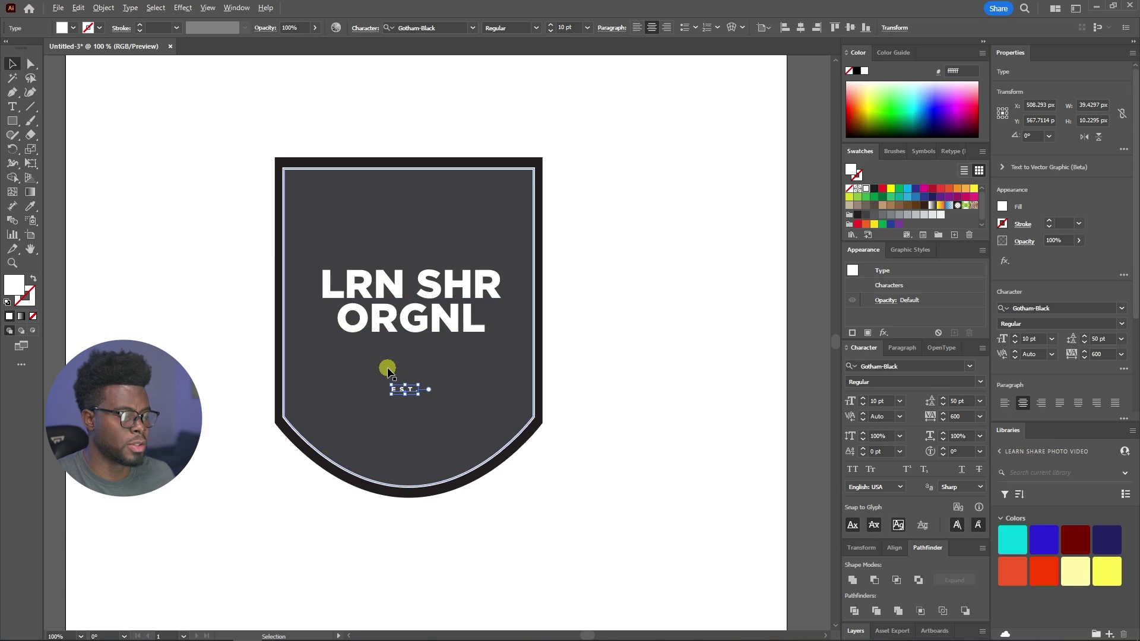
{"action": "scroll", "coordinate": [387, 372], "scroll_direction": "up", "scroll_amount": 1}
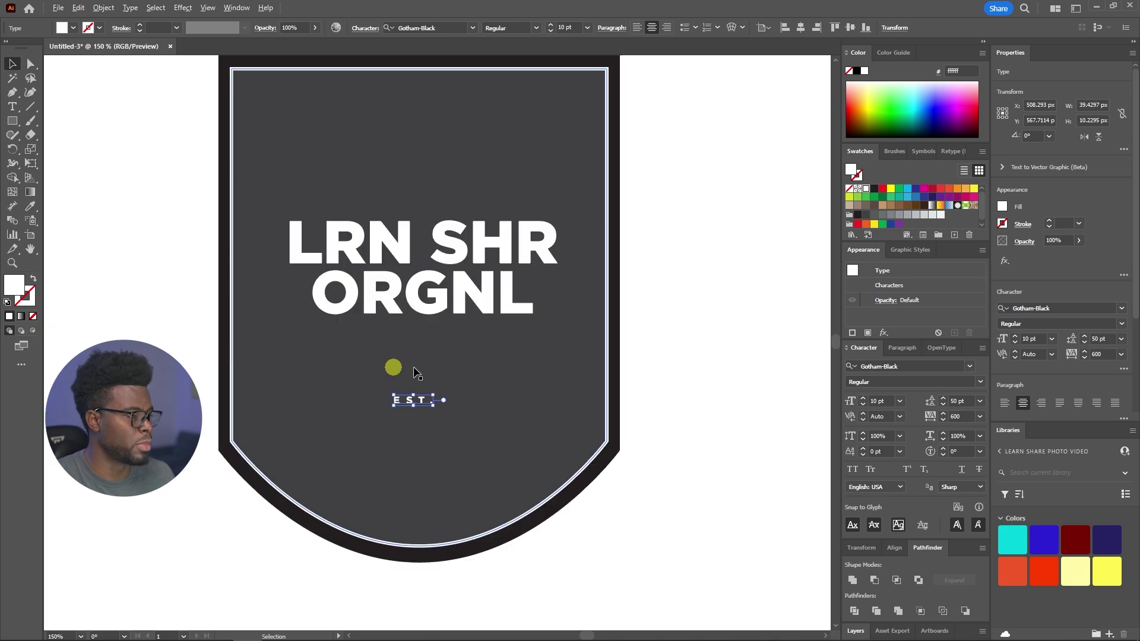
{"action": "left_click", "coordinate": [1051, 343]}
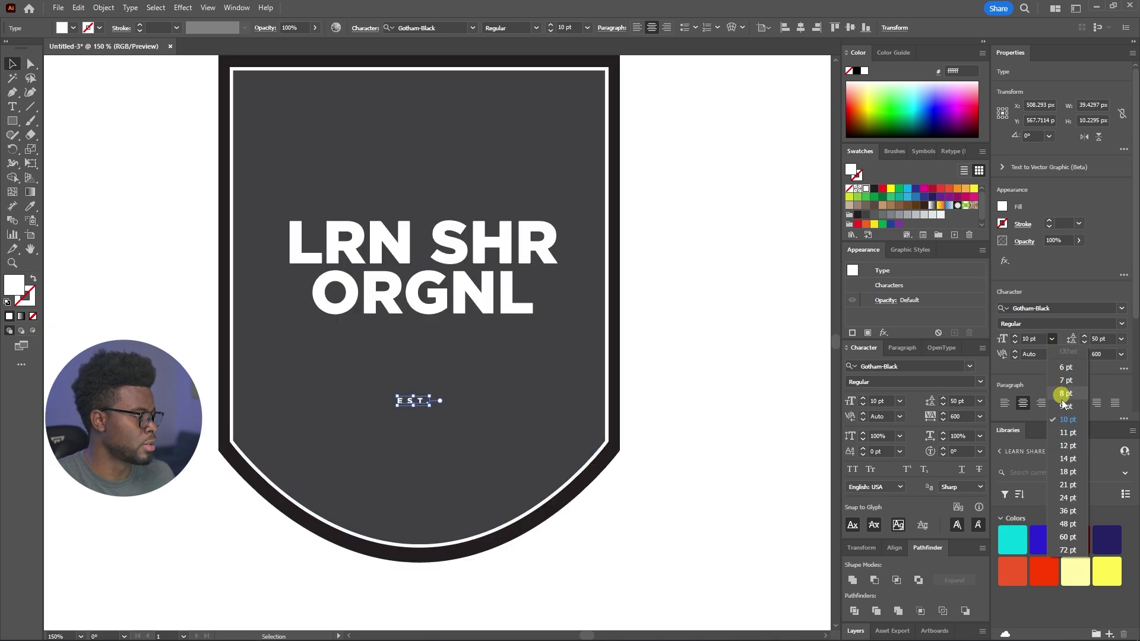
{"action": "left_click", "coordinate": [1067, 446]}
{"action": "left_click", "coordinate": [693, 327]}
{"action": "scroll", "coordinate": [694, 327], "scroll_direction": "down", "scroll_amount": 1}
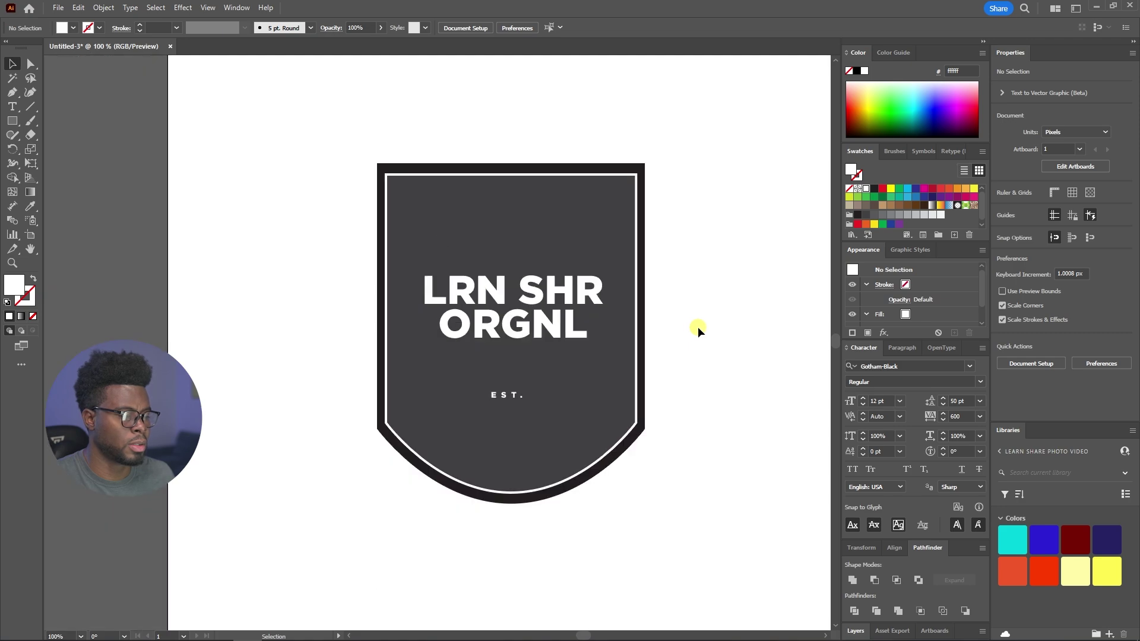
Group the shield's black outer shape with the white-outlined inner shape
{"action": "scroll", "coordinate": [692, 328], "scroll_direction": "right", "scroll_amount": 2}
{"action": "scroll", "coordinate": [613, 318], "scroll_direction": "up", "scroll_amount": 1}
{"action": "scroll", "coordinate": [614, 318], "scroll_direction": "down", "scroll_amount": 1}
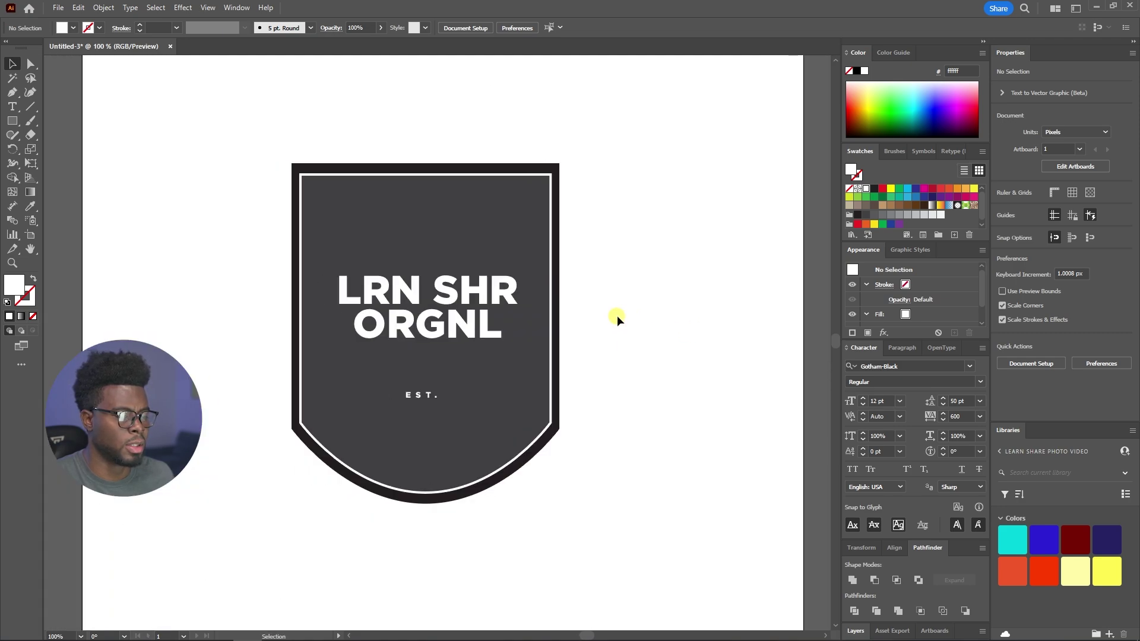
{"action": "left_click", "coordinate": [553, 171]}
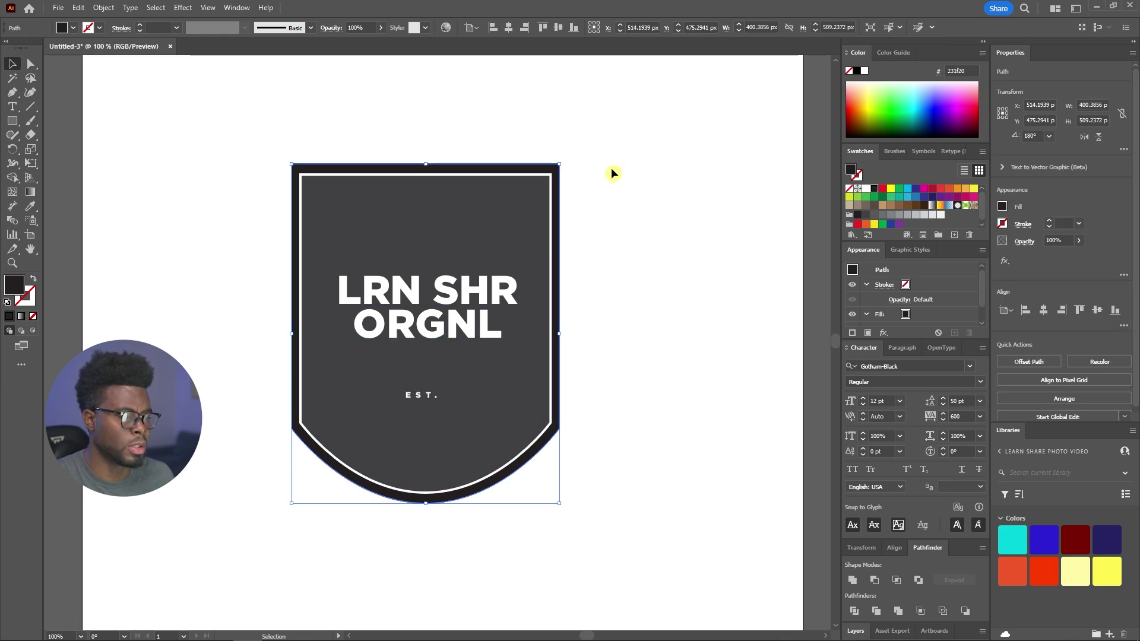
{"action": "key", "text": "a"}
{"action": "left_click", "coordinate": [471, 174], "text": "shift"}
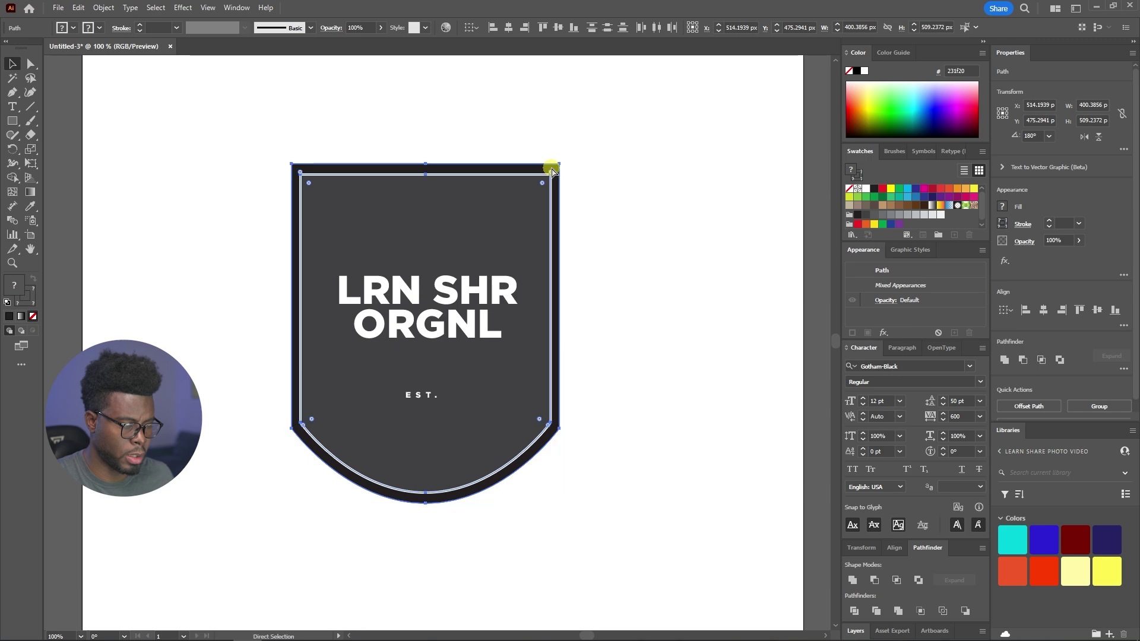
{"action": "key", "text": "ctrl+g"}
{"action": "left_click", "coordinate": [588, 152]}
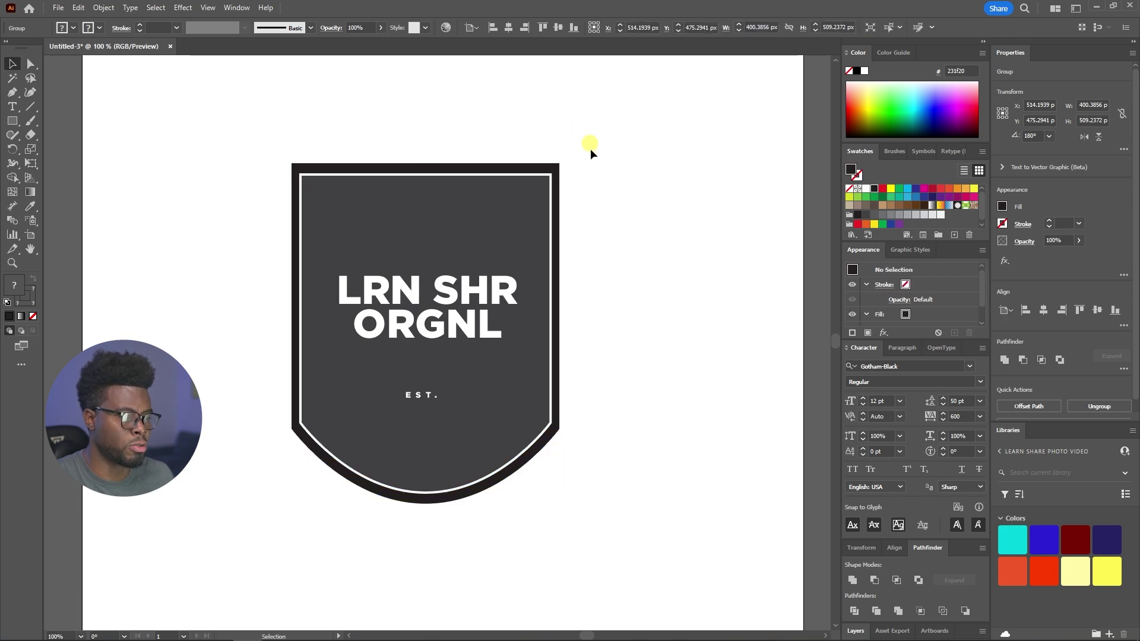
Try moving the grouped shield away from the lettering and undo the move
{"action": "left_click_drag", "start_coordinate": [483, 224], "coordinate": [520, 239]}
{"action": "key", "text": "a"}
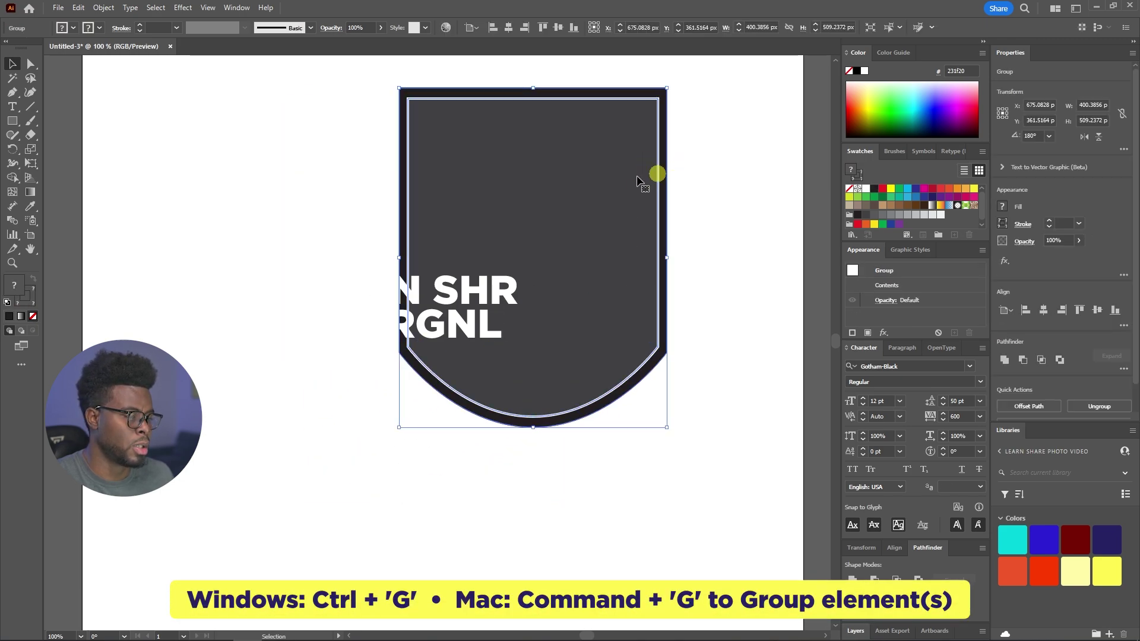
{"action": "key", "text": "ctrl+z"}
{"action": "key", "text": "v"}
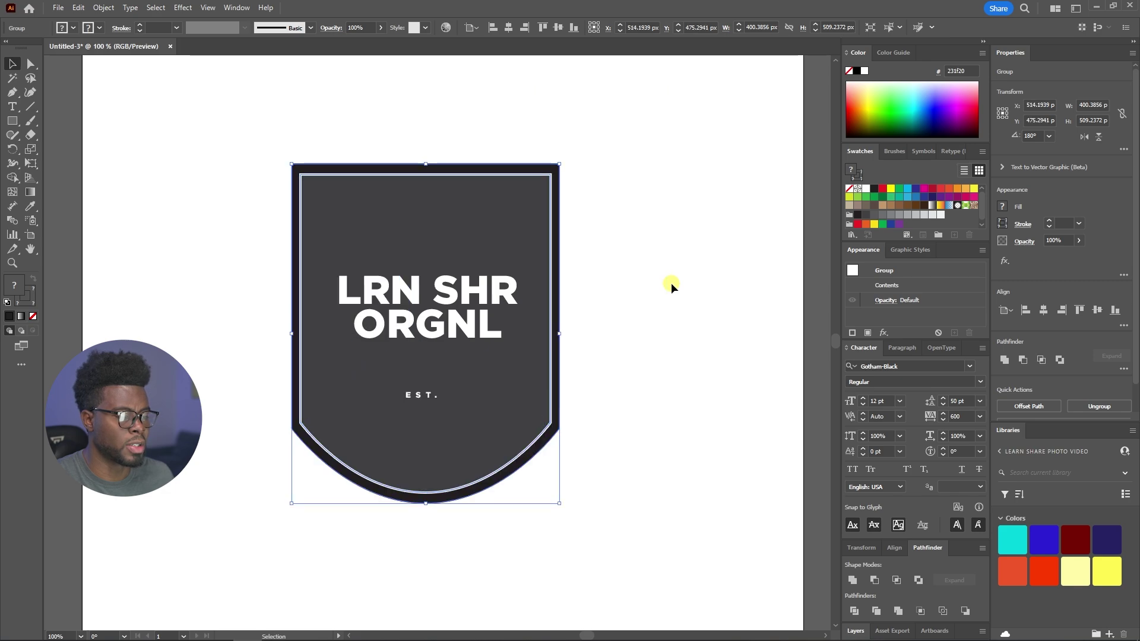
Center the grouped shield horizontally and vertically on the artboard
{"action": "left_click", "coordinate": [509, 27]}
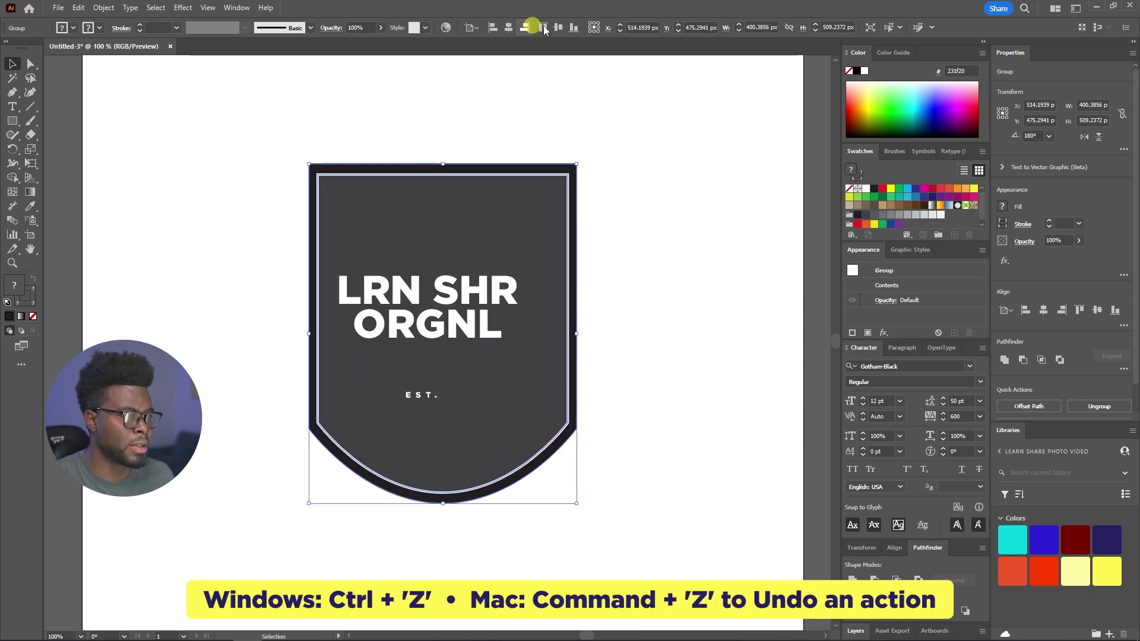
{"action": "left_click", "coordinate": [558, 27]}
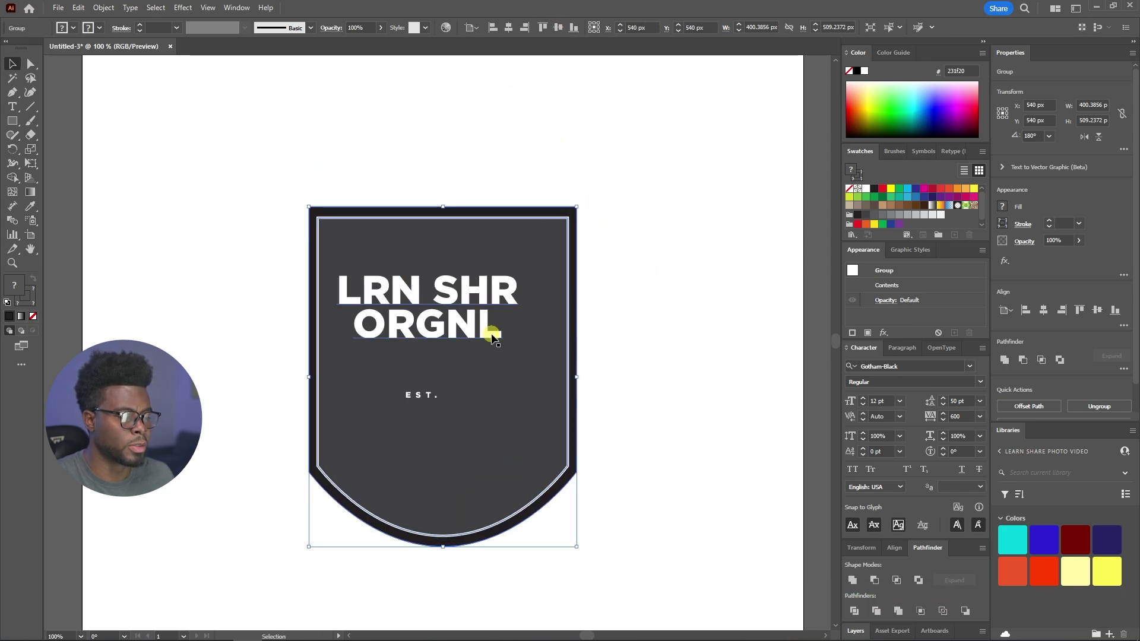
Center the LRN SHR ORGNL lettering horizontally and vertically on the artboard
{"action": "scroll", "coordinate": [486, 279], "scroll_direction": "down", "scroll_amount": 1}
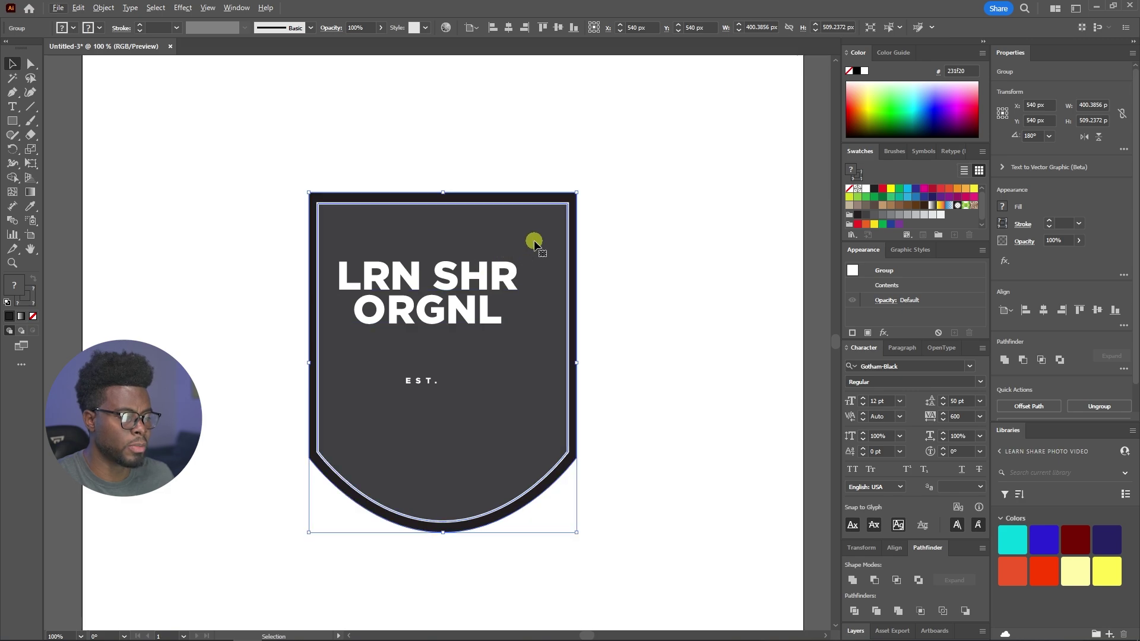
{"action": "left_click", "coordinate": [478, 270]}
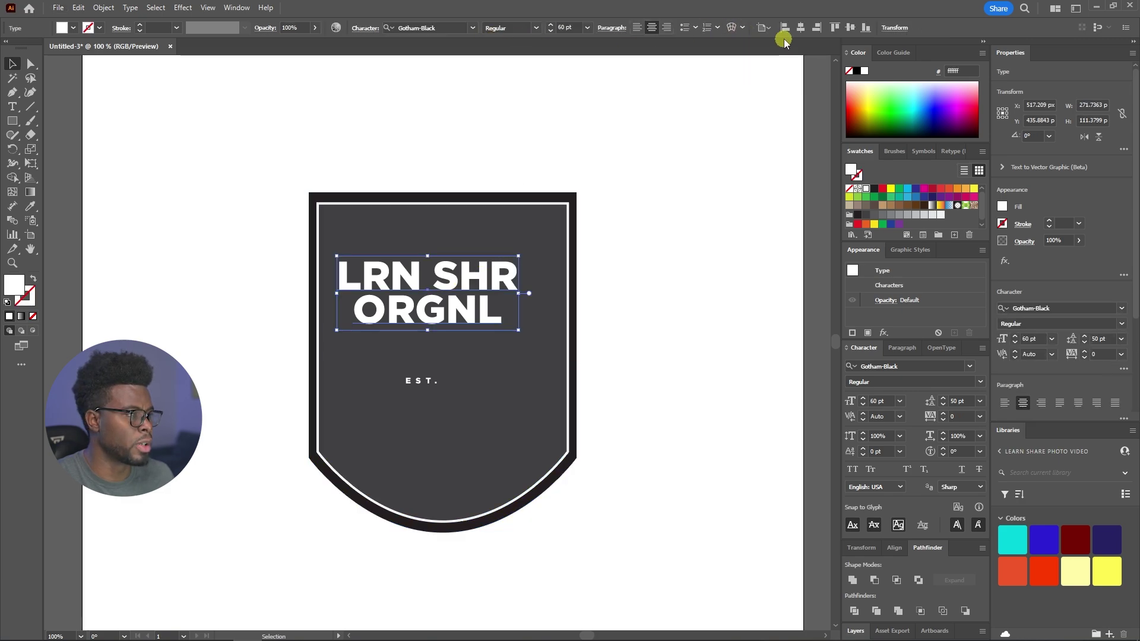
{"action": "left_click", "coordinate": [801, 27]}
{"action": "left_click", "coordinate": [848, 27]}
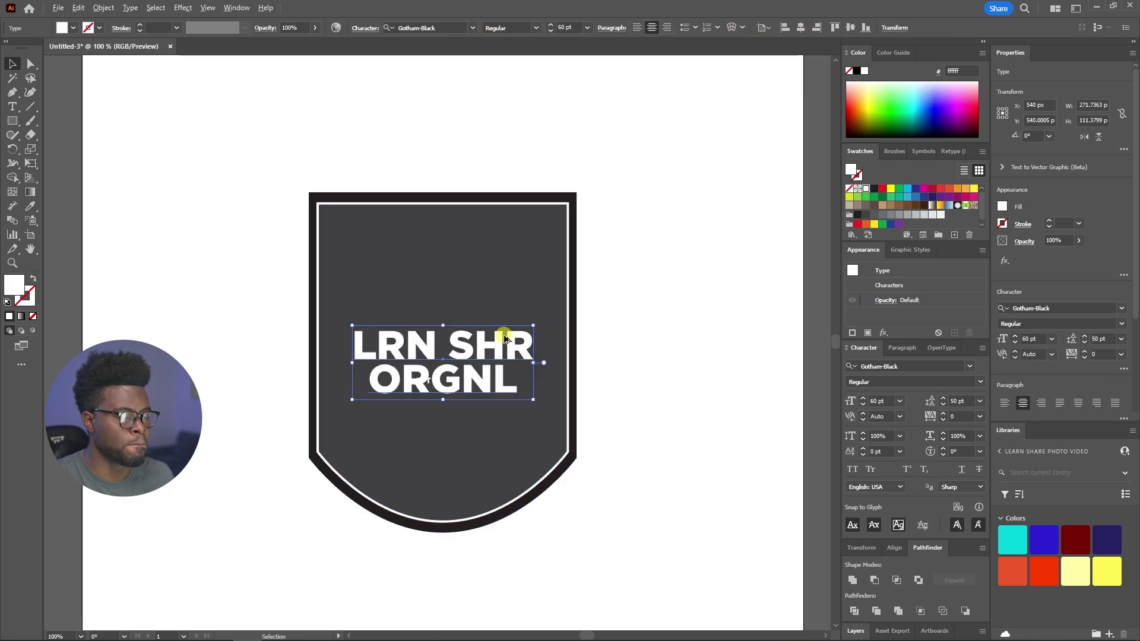
Move the LRN SHR ORGNL lettering higher in the shield and place the EST. line above it near the shield's upper edge
{"action": "scroll", "coordinate": [505, 339], "scroll_direction": "up", "scroll_amount": 1}
{"action": "left_click_drag", "start_coordinate": [483, 339], "coordinate": [465, 275]}
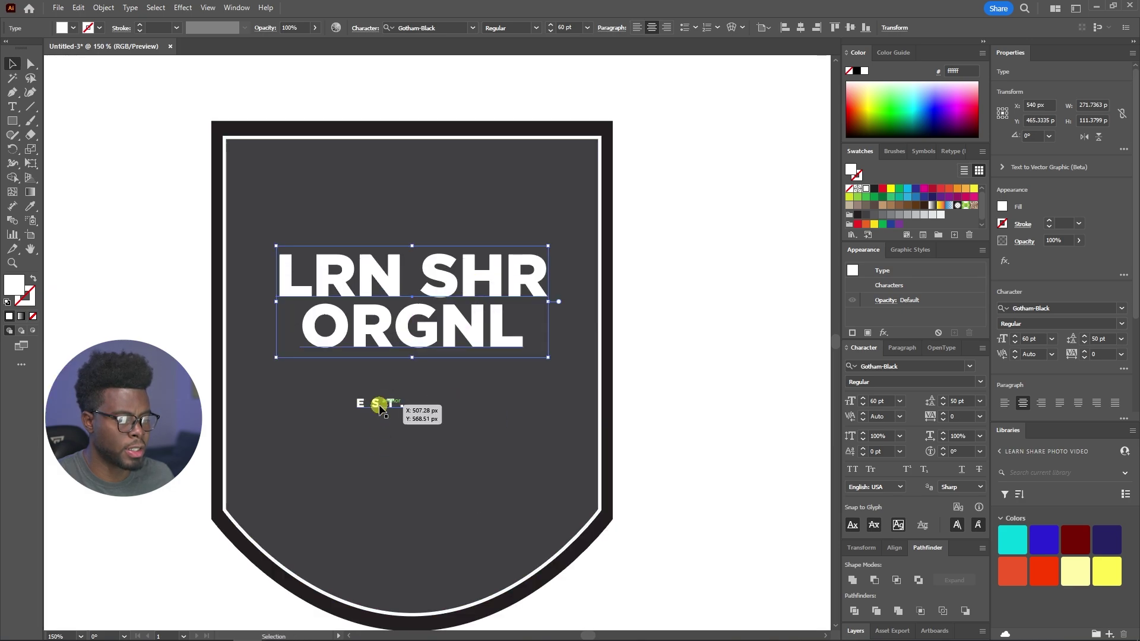
{"action": "left_click_drag", "start_coordinate": [380, 409], "coordinate": [425, 186]}
{"action": "scroll", "coordinate": [423, 188], "scroll_direction": "down", "scroll_amount": 1}
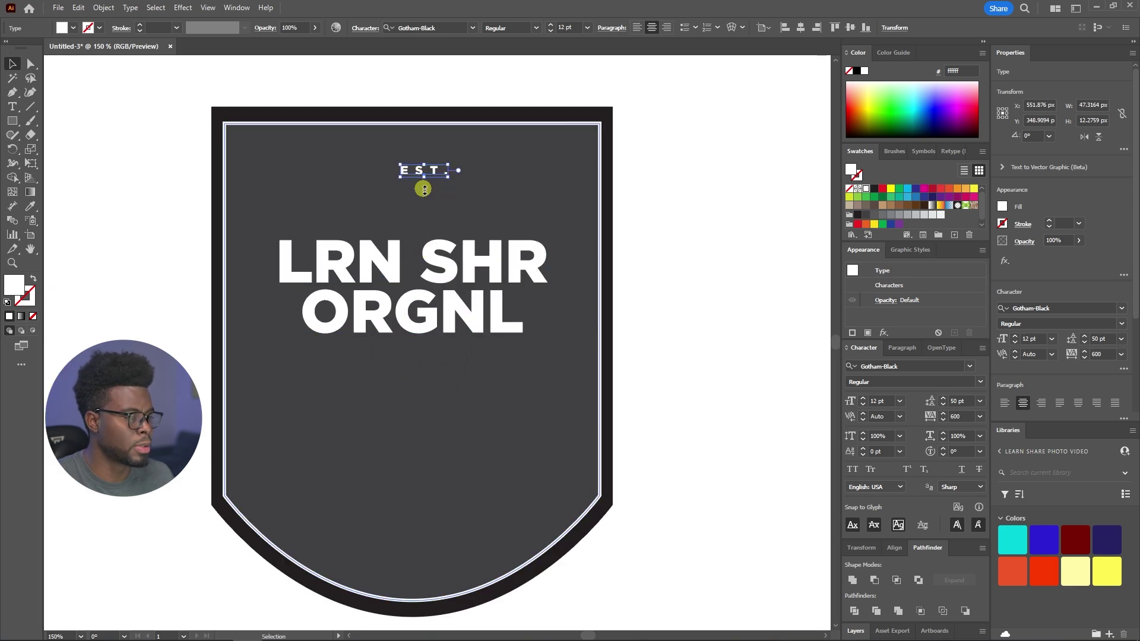
Duplicate the EST. text and place the copy below the lettering in the lower part of the shield
{"action": "key", "text": "a"}
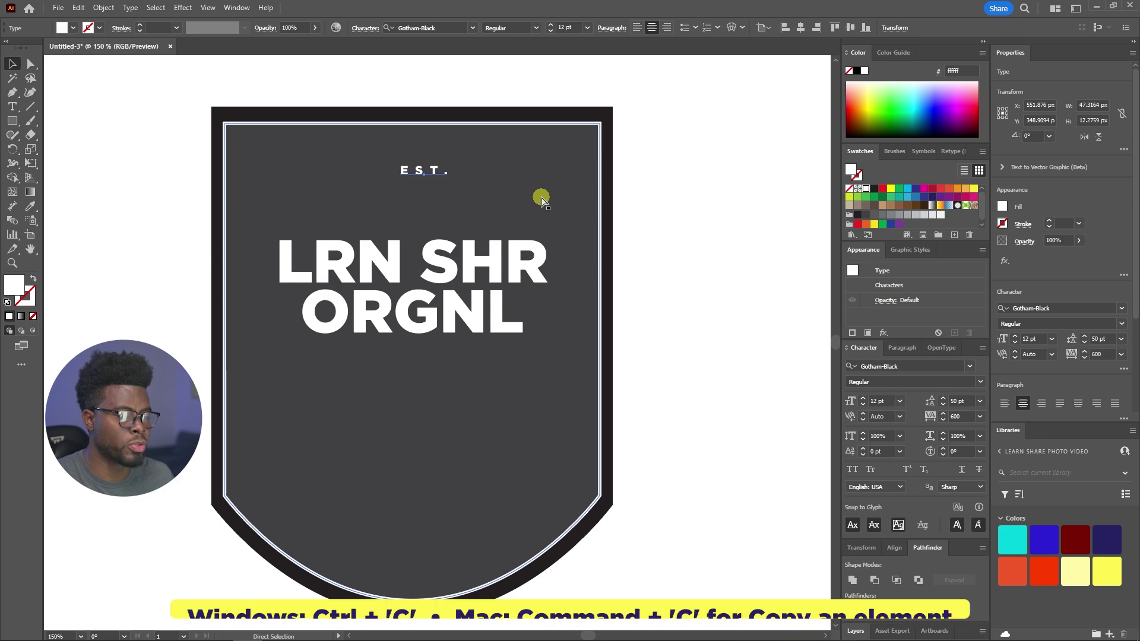
{"action": "key", "text": "ctrl+c"}
{"action": "key", "text": "ctrl+v"}
{"action": "left_click_drag", "start_coordinate": [422, 354], "coordinate": [415, 470]}
Replace the text of the lower EST. copy with 2016
{"action": "double_click", "coordinate": [425, 467]}
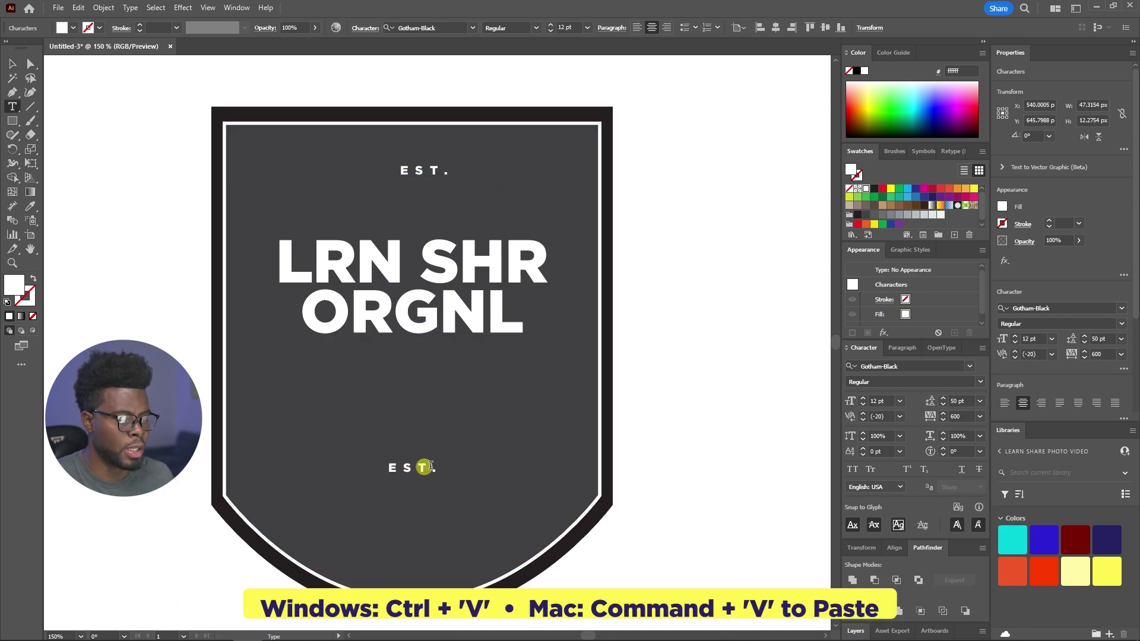
{"action": "key", "text": "ctrl+a"}
{"action": "type", "text": "2"}
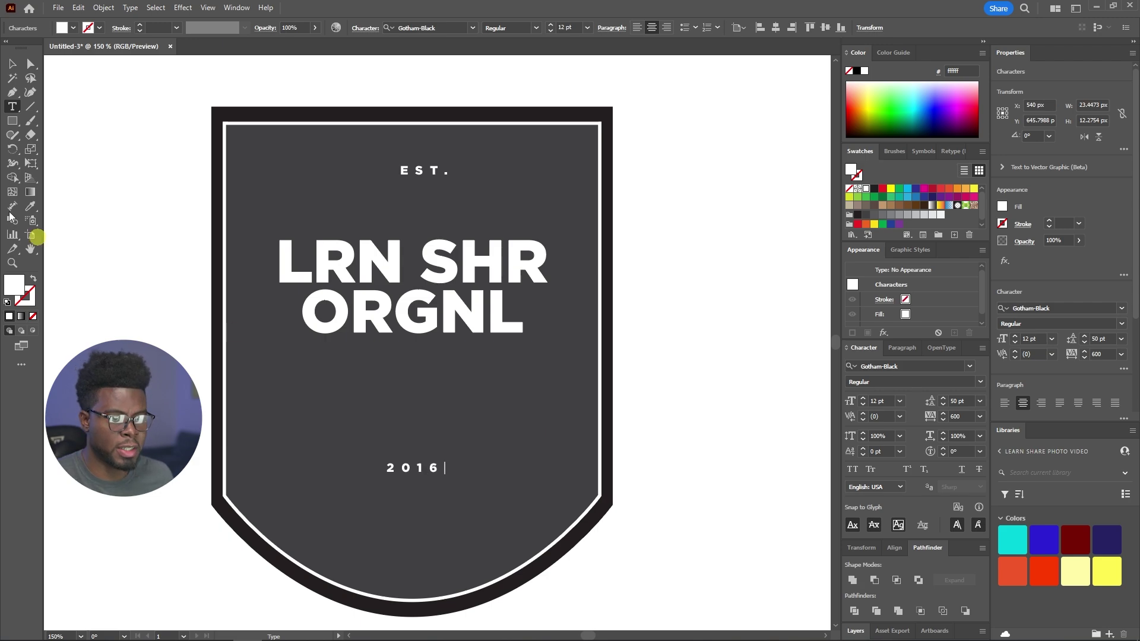
{"action": "type", "text": "016"}
{"action": "left_click", "coordinate": [15, 64]}
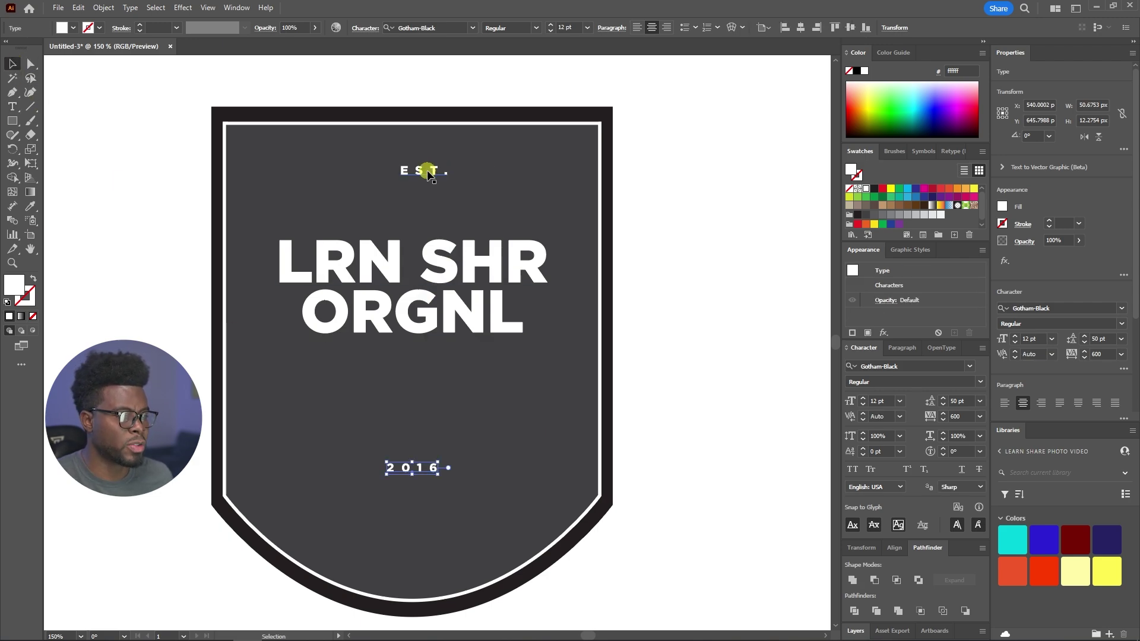
Center the LRN SHR ORGNL lettering vertically between the EST. and 2016 lines by aligning it to the artboard
{"action": "left_click", "coordinate": [443, 266]}
{"action": "left_click", "coordinate": [835, 28]}
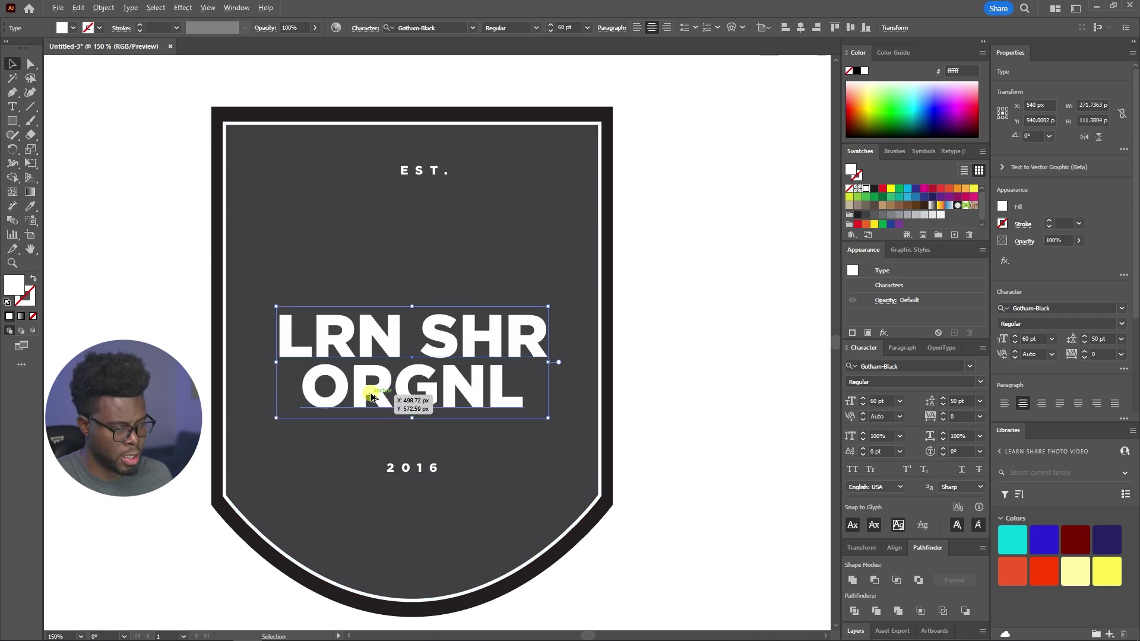
{"action": "scroll", "coordinate": [371, 397], "scroll_direction": "up", "scroll_amount": 1}
{"action": "scroll", "coordinate": [372, 396], "scroll_direction": "down", "scroll_amount": 1}
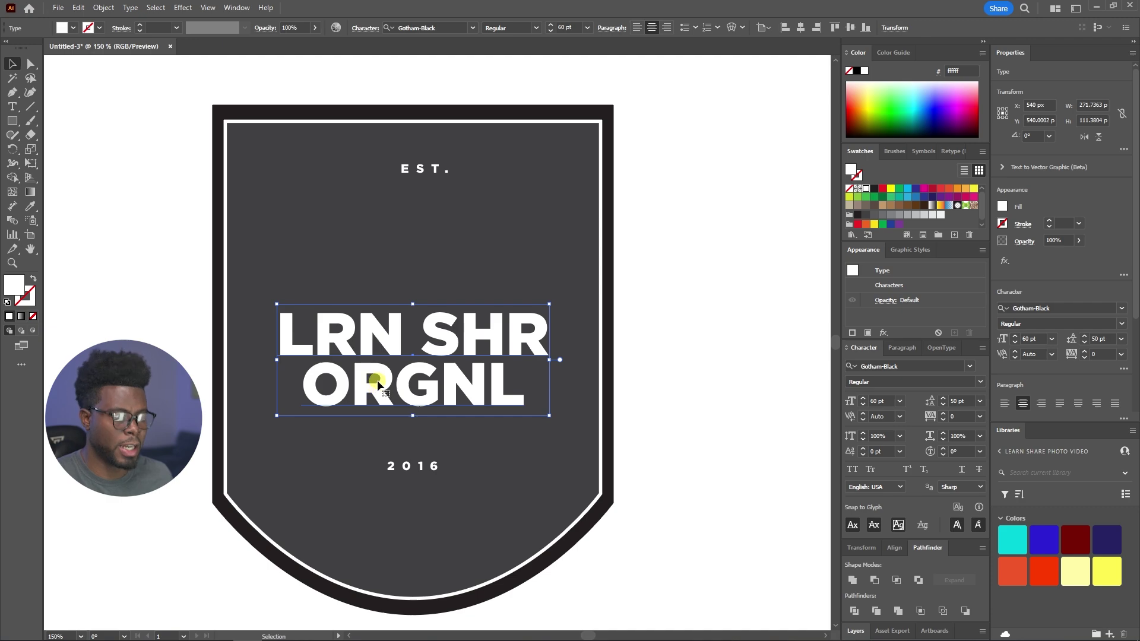
{"action": "scroll", "coordinate": [375, 387], "scroll_direction": "down", "scroll_amount": 1}
{"action": "scroll", "coordinate": [376, 386], "scroll_direction": "down", "scroll_amount": 1}
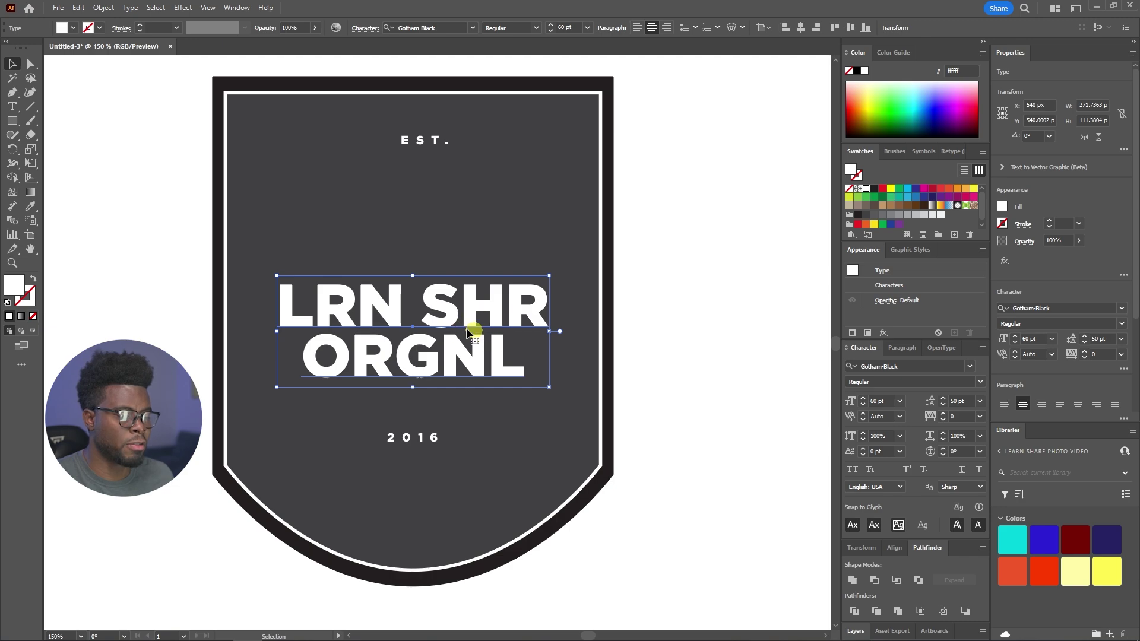
{"action": "scroll", "coordinate": [441, 310], "scroll_direction": "down", "scroll_amount": 1}
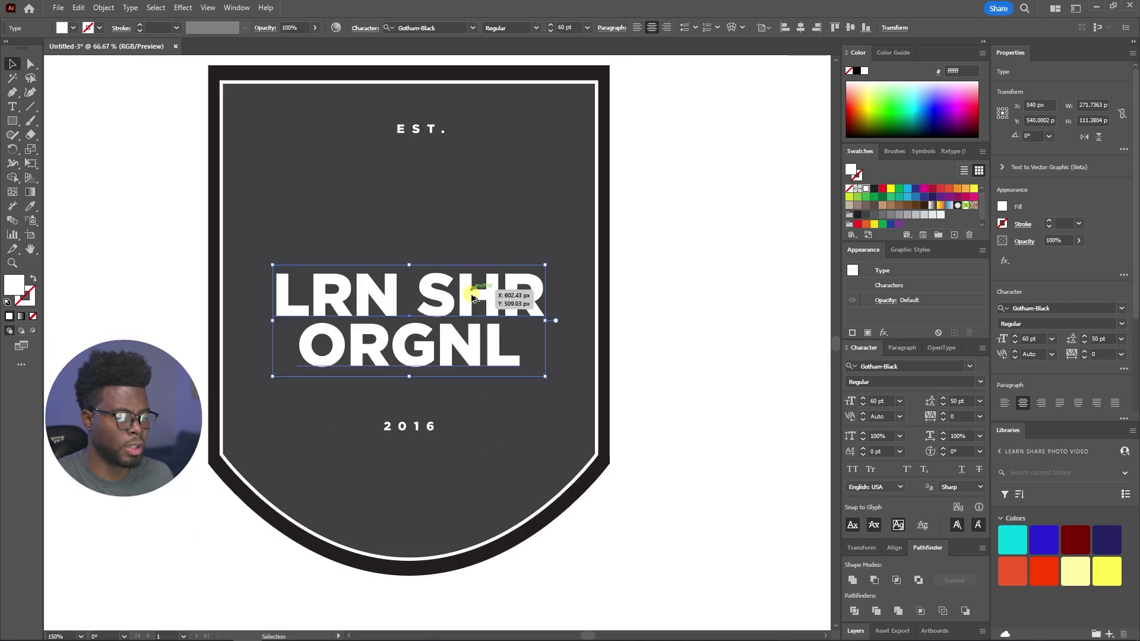
{"action": "scroll", "coordinate": [466, 306], "scroll_direction": "down", "scroll_amount": 1}
{"action": "scroll", "coordinate": [466, 288], "scroll_direction": "down", "scroll_amount": 4}
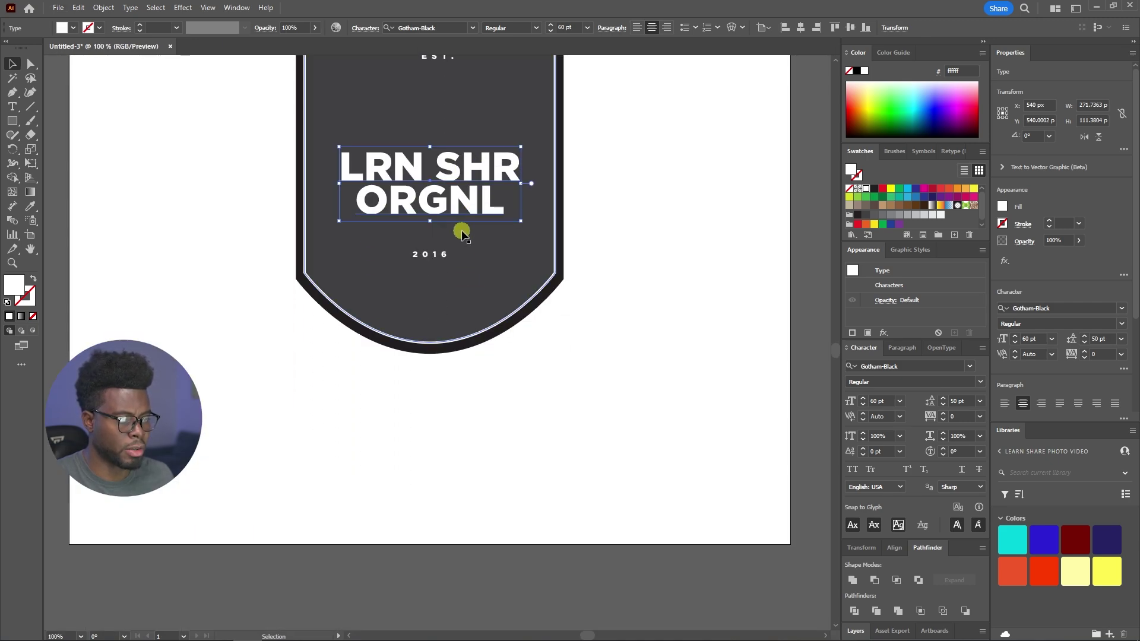
{"action": "scroll", "coordinate": [487, 226], "scroll_direction": "left", "scroll_amount": 3}
Try converting the LRN SHR ORGNL lettering to outlines, undo the conversion and deselect the text
{"action": "right_click", "coordinate": [551, 181]}
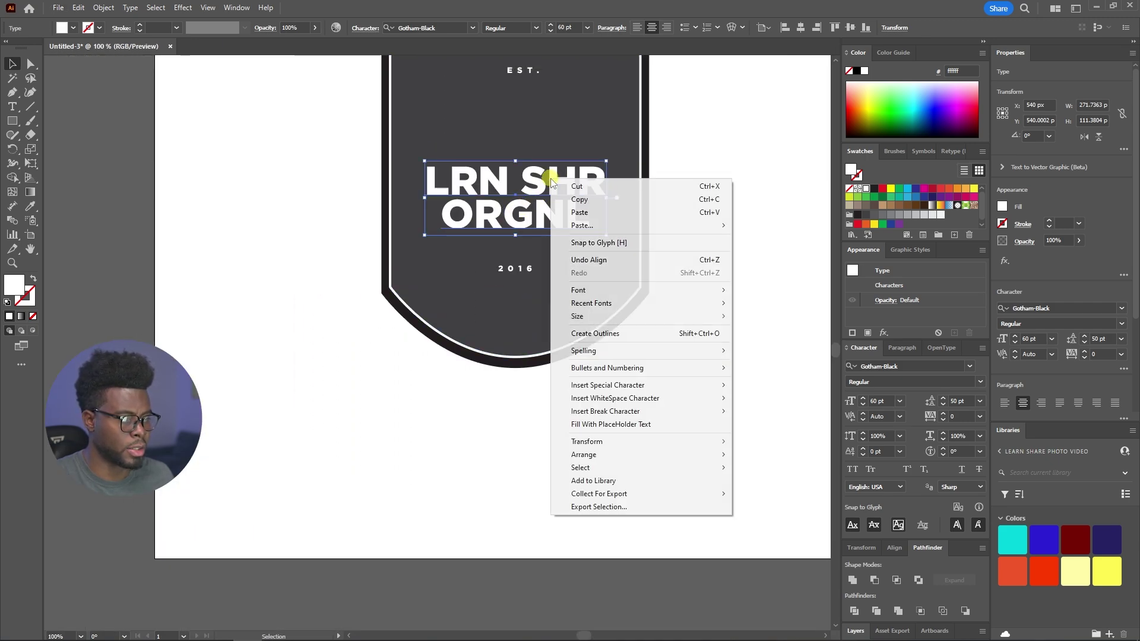
{"action": "left_click", "coordinate": [636, 333]}
{"action": "left_click", "coordinate": [720, 190]}
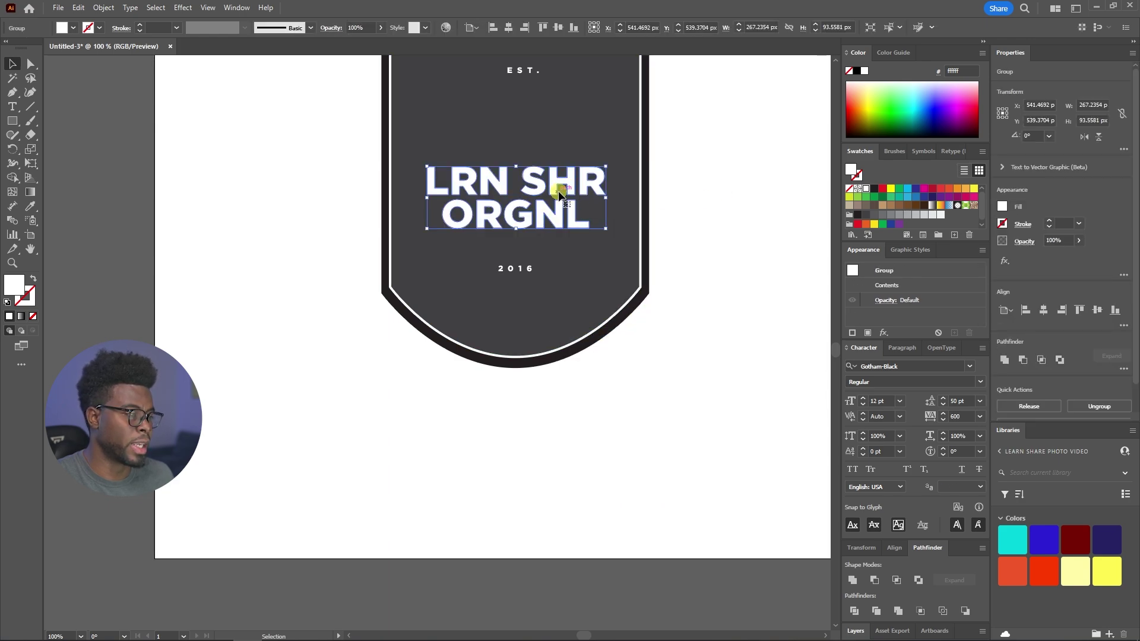
{"action": "double_click", "coordinate": [558, 195]}
{"action": "key", "text": "Escape"}
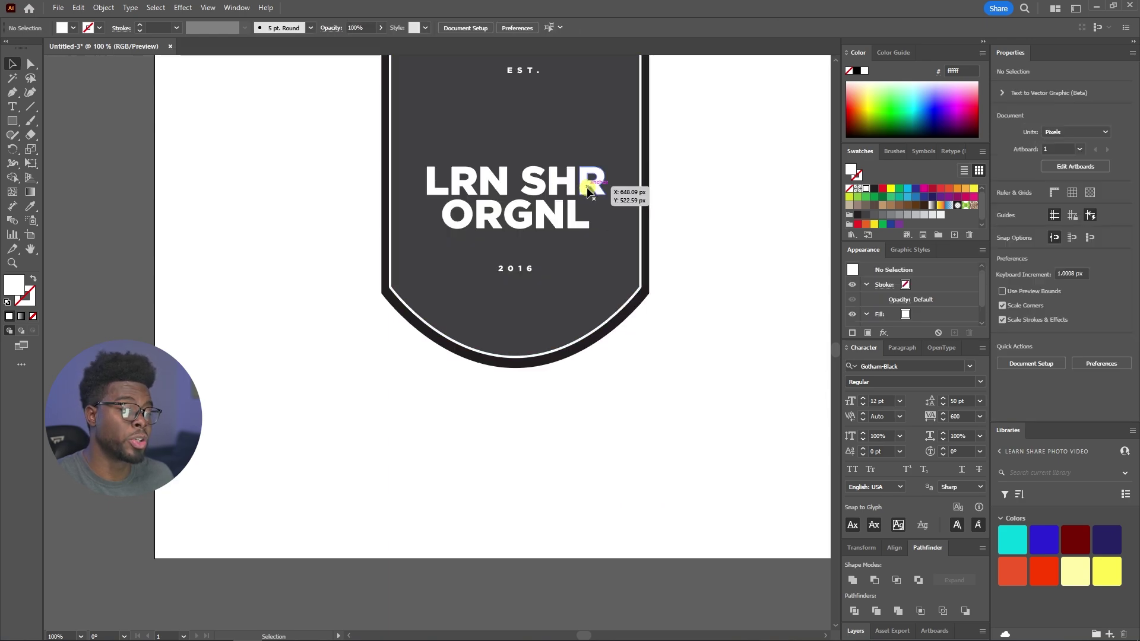
{"action": "left_click", "coordinate": [589, 188]}
{"action": "key", "text": "ctrl+z"}
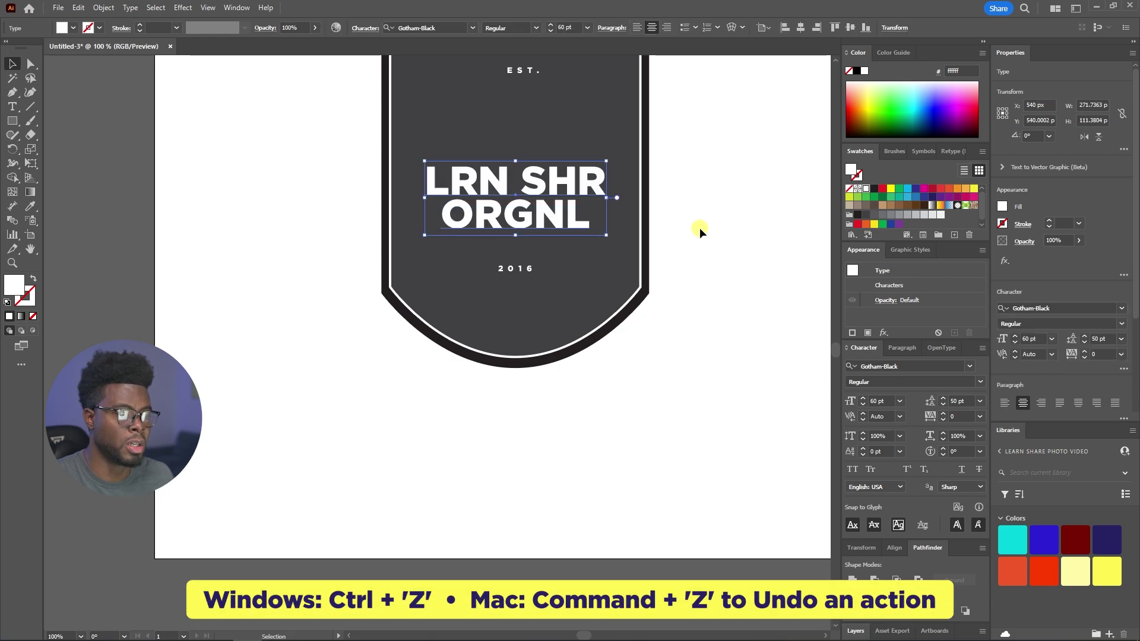
{"action": "left_click", "coordinate": [700, 227]}
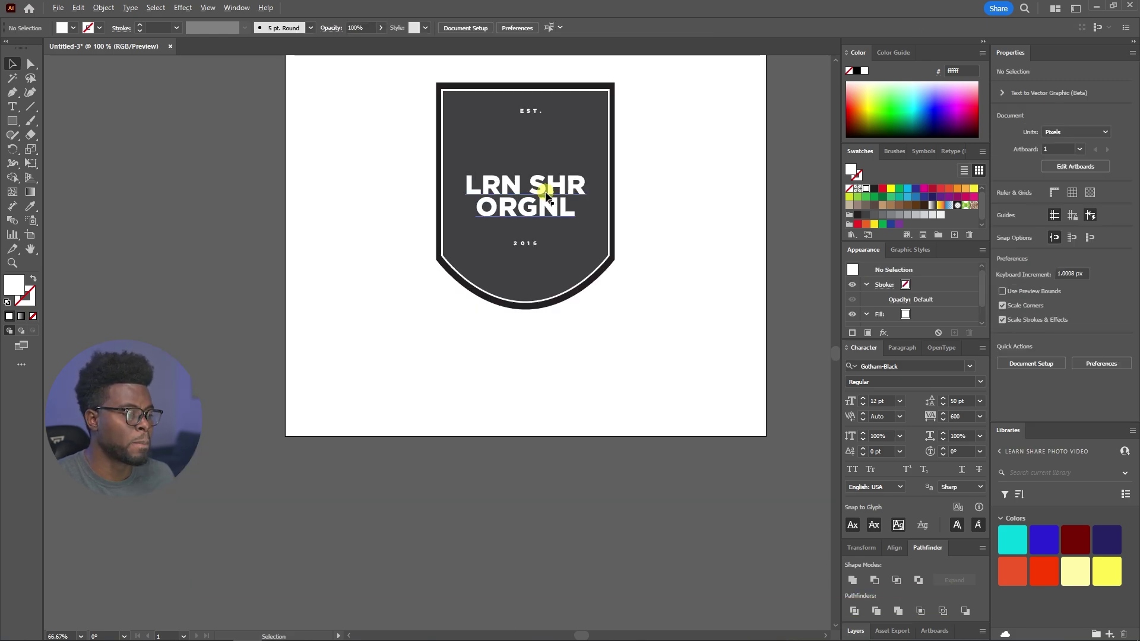
Place a duplicate of the live LRN SHR ORGNL text outside the artboard, beyond its lower-left corner, and deselect it
{"action": "scroll", "coordinate": [545, 197], "scroll_direction": "down", "scroll_amount": 1}
{"action": "left_click", "coordinate": [567, 192]}
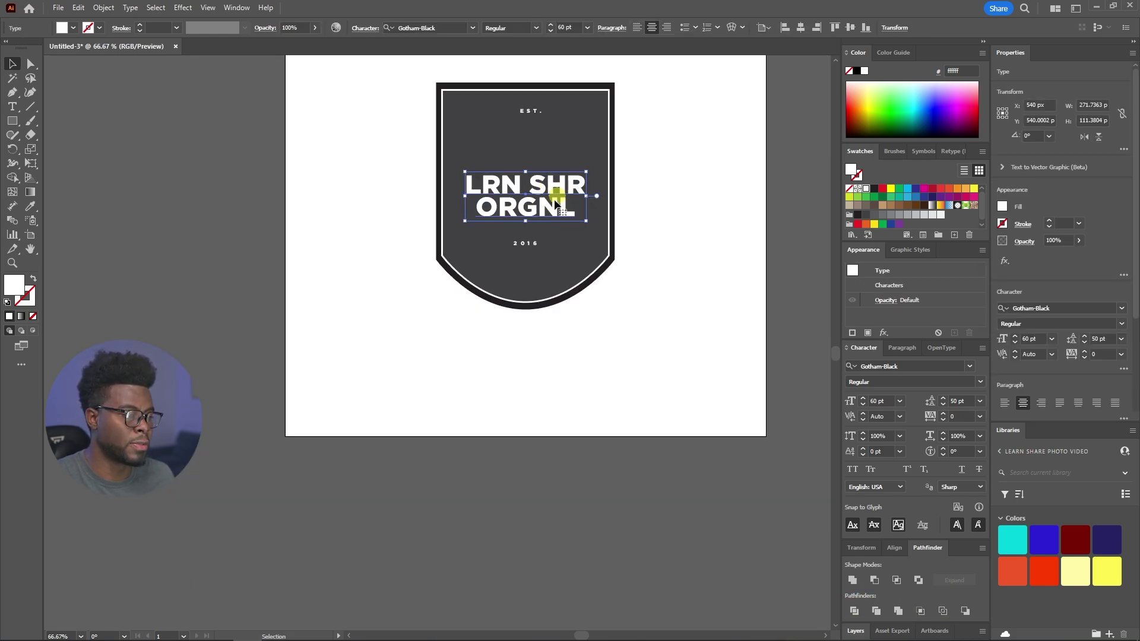
{"action": "left_click_drag", "start_coordinate": [551, 189], "coordinate": [217, 502]}
{"action": "scroll", "coordinate": [404, 297], "scroll_direction": "up", "scroll_amount": 1}
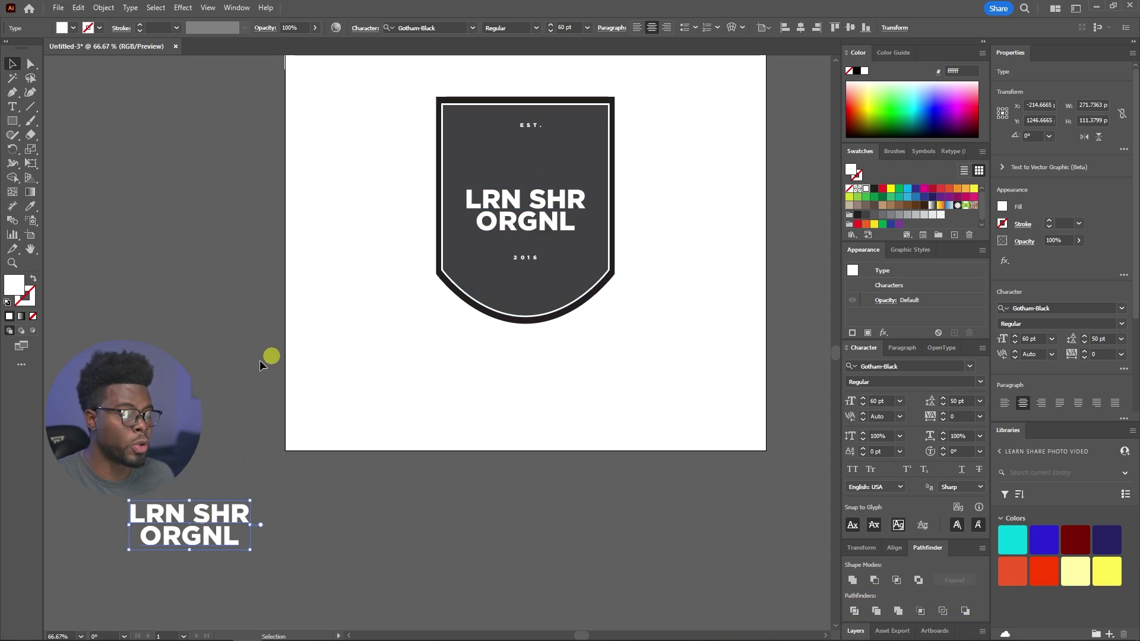
{"action": "left_click", "coordinate": [270, 356]}
Convert the LRN SHR ORGNL lettering inside the shield to outlines and deselect it
{"action": "left_click", "coordinate": [544, 210]}
{"action": "right_click", "coordinate": [559, 205]}
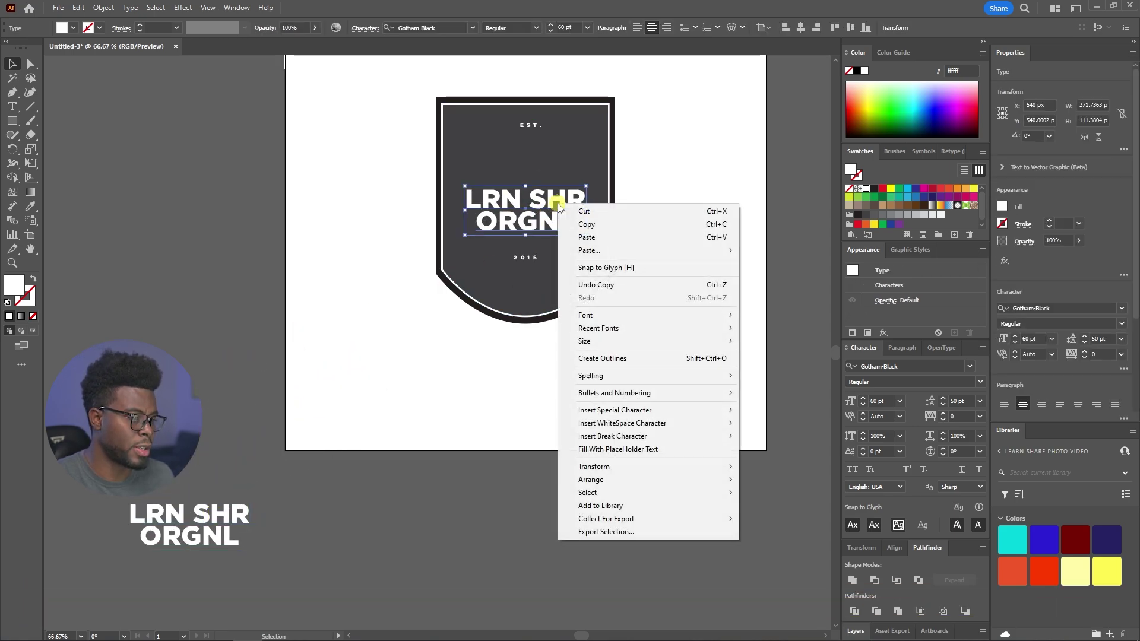
{"action": "left_click", "coordinate": [602, 360]}
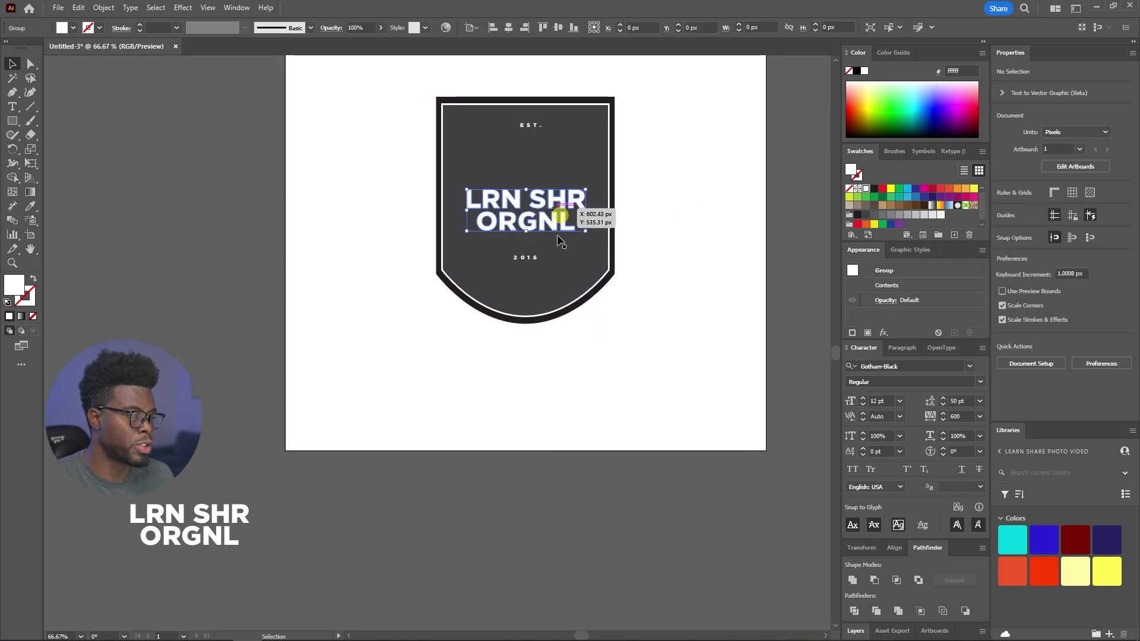
{"action": "left_click", "coordinate": [656, 212]}
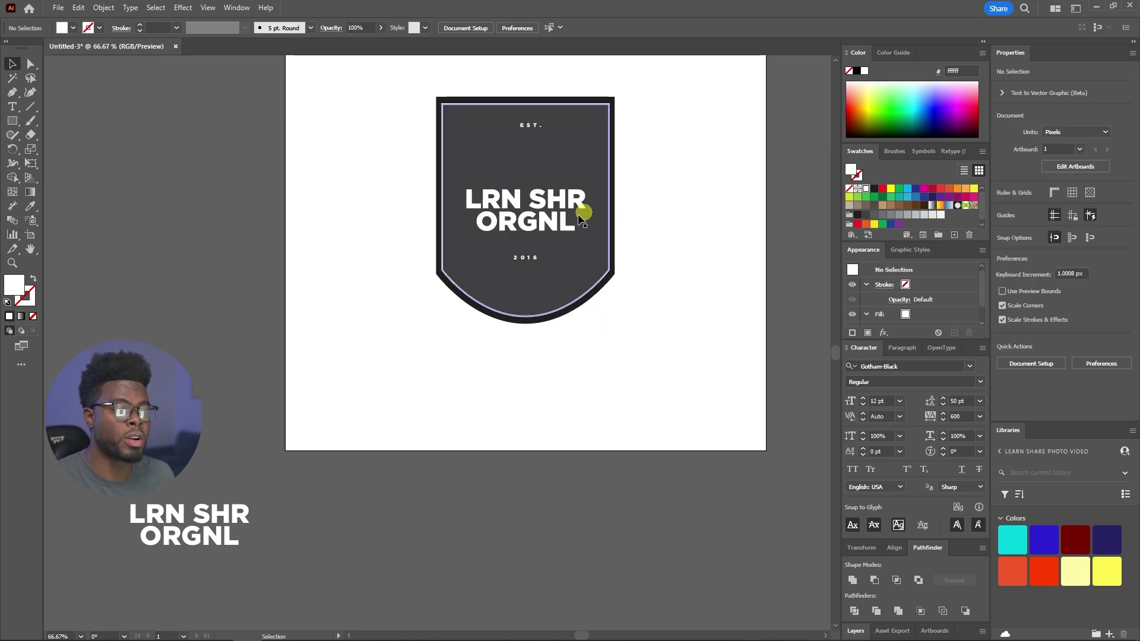
Compare the outlined lettering in the shield with the live text copy outside the artboard
{"action": "left_click", "coordinate": [544, 210]}
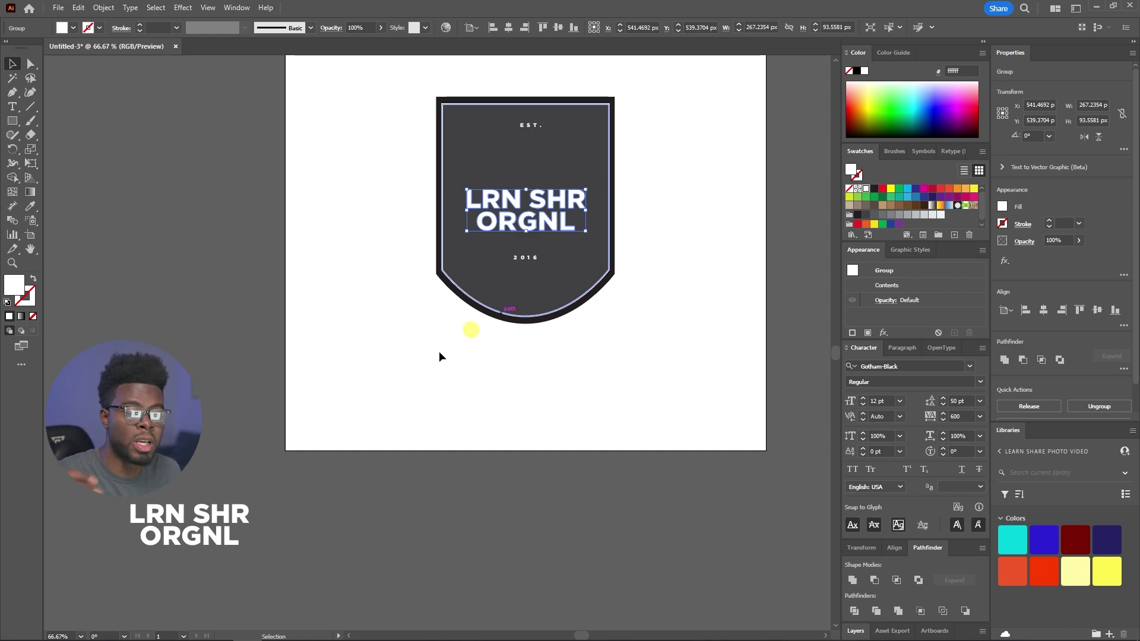
{"action": "left_click", "coordinate": [196, 517]}
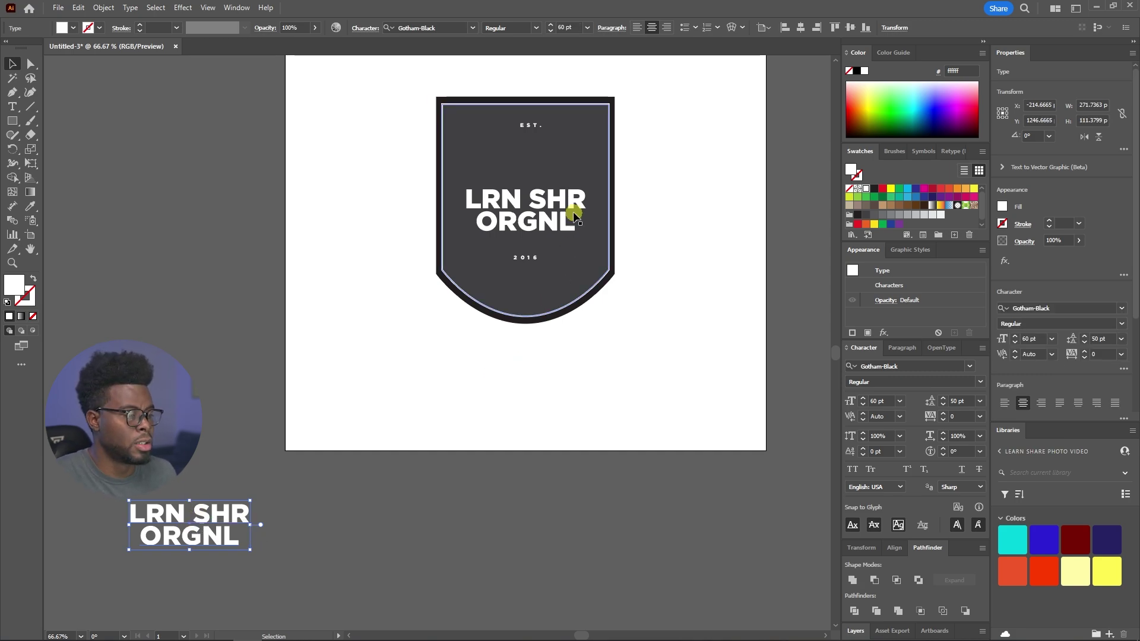
{"action": "scroll", "coordinate": [561, 220], "scroll_direction": "up", "scroll_amount": 1}
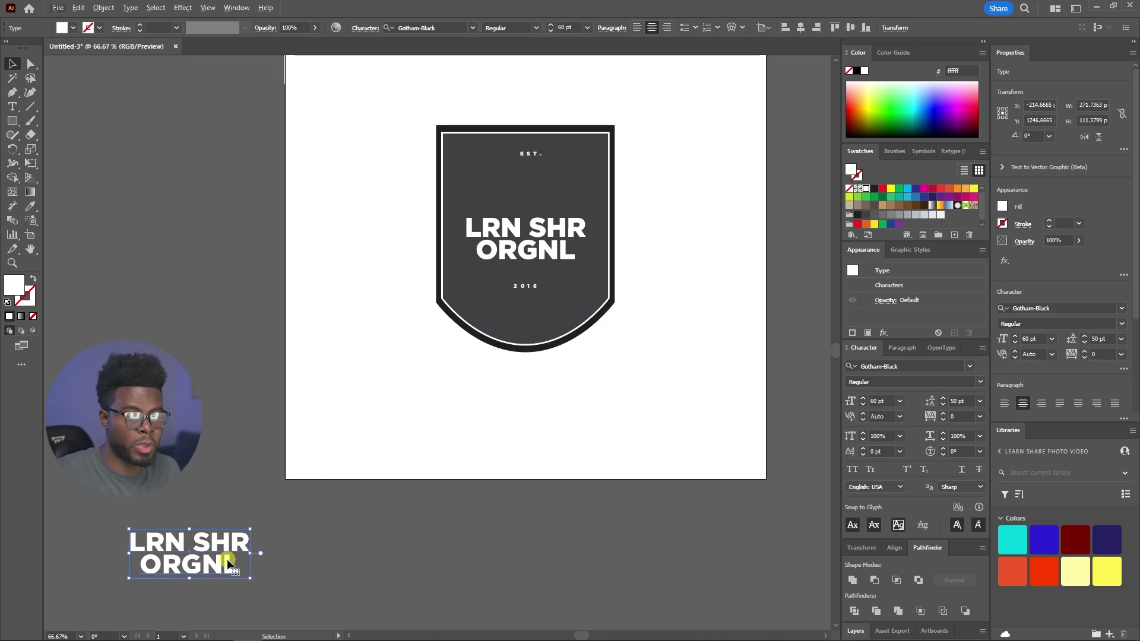
{"action": "scroll", "coordinate": [198, 529], "scroll_direction": "down", "scroll_amount": 2}
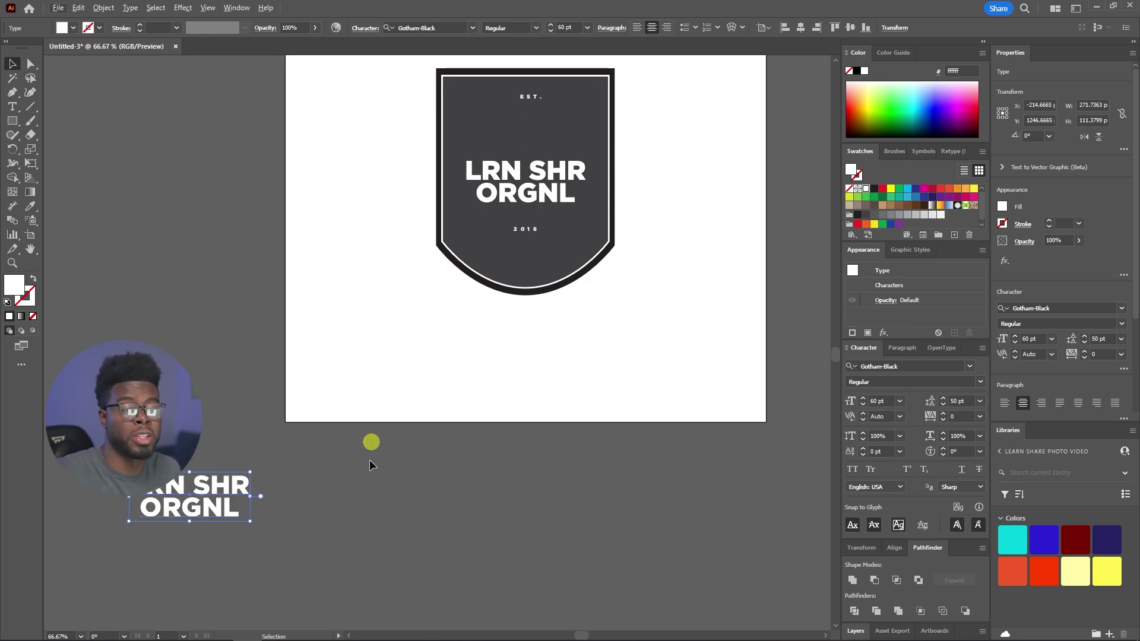
Center the outlined LRN SHR ORGNL lettering horizontally and vertically on the artboard
{"action": "scroll", "coordinate": [506, 315], "scroll_direction": "up", "scroll_amount": 4}
{"action": "scroll", "coordinate": [508, 250], "scroll_direction": "up", "scroll_amount": 1}
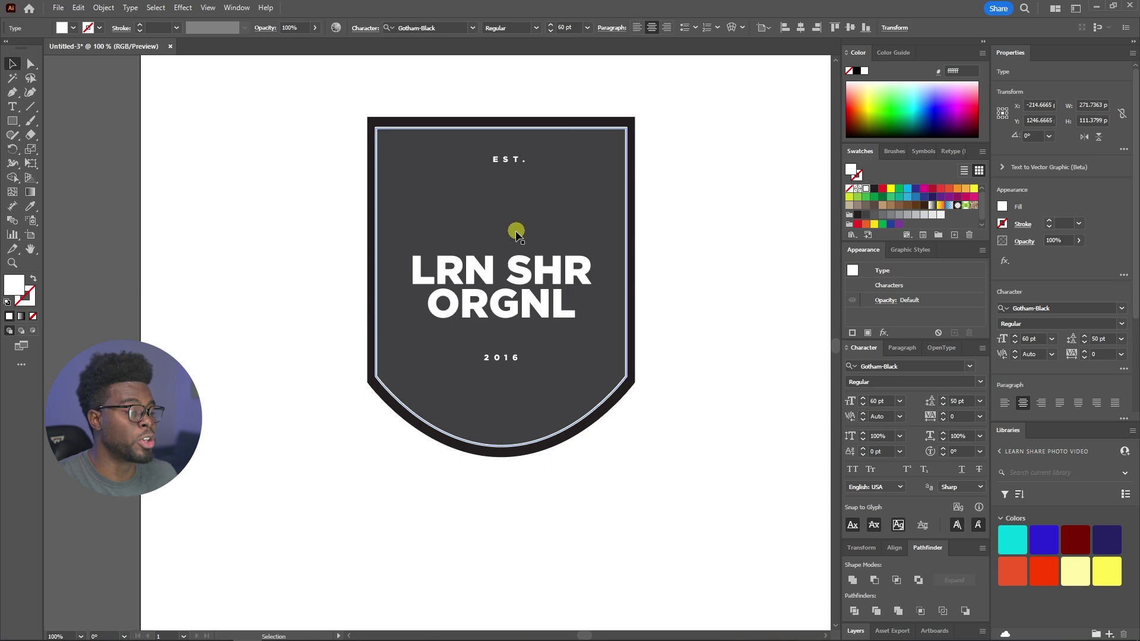
{"action": "left_click", "coordinate": [514, 270]}
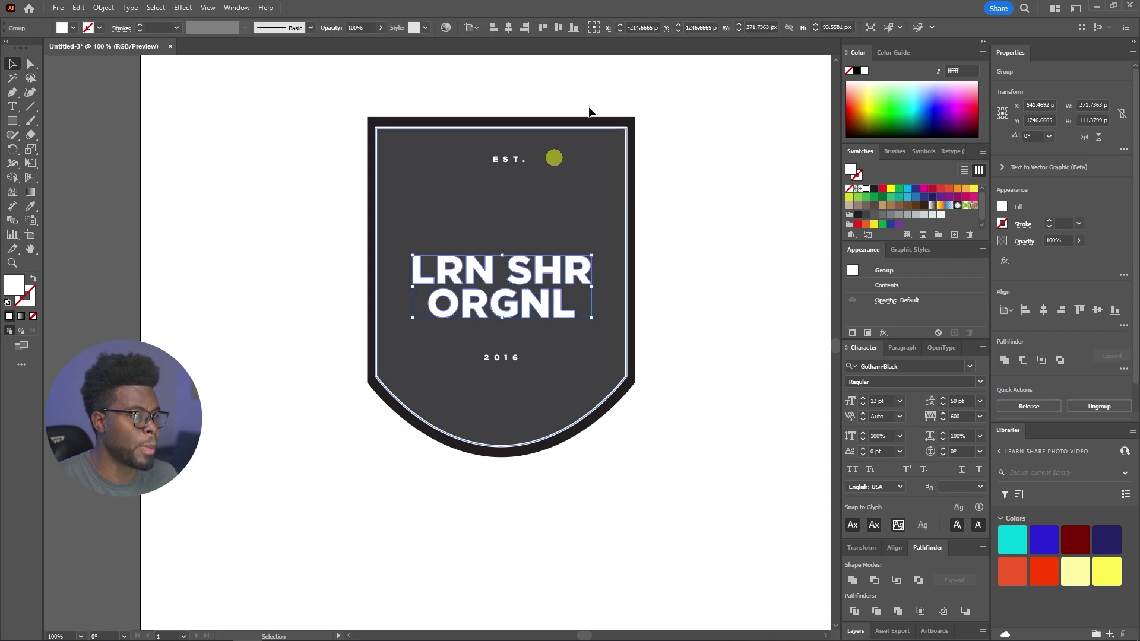
{"action": "left_click", "coordinate": [508, 27]}
{"action": "left_click", "coordinate": [557, 27]}
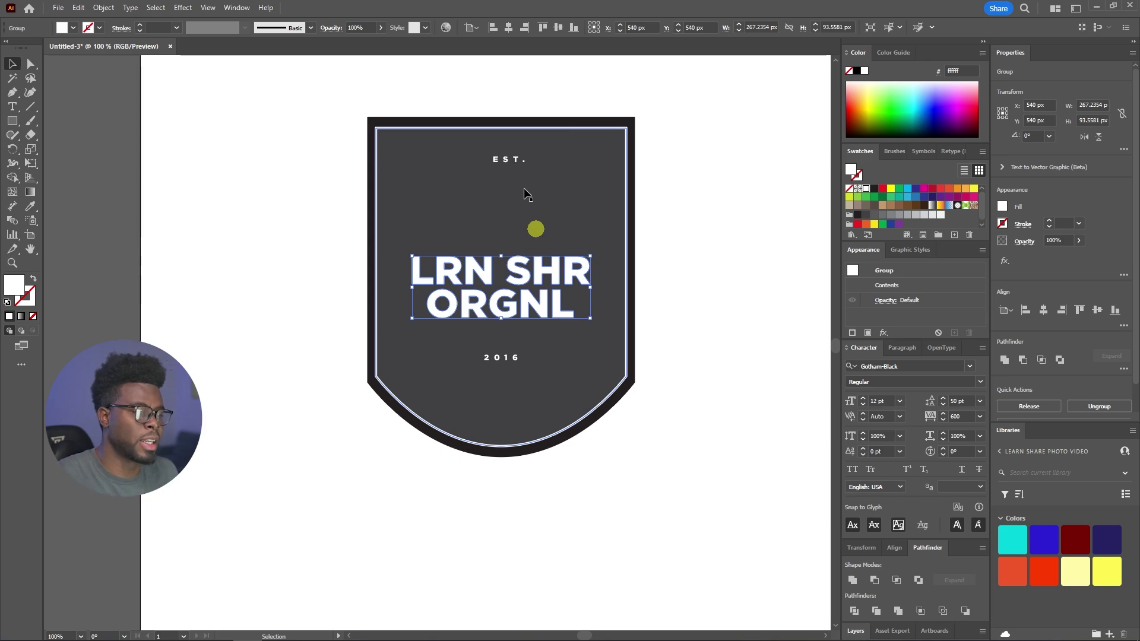
Center the EST. line and the 2016 line horizontally on the artboard and deselect them
{"action": "left_click", "coordinate": [506, 159]}
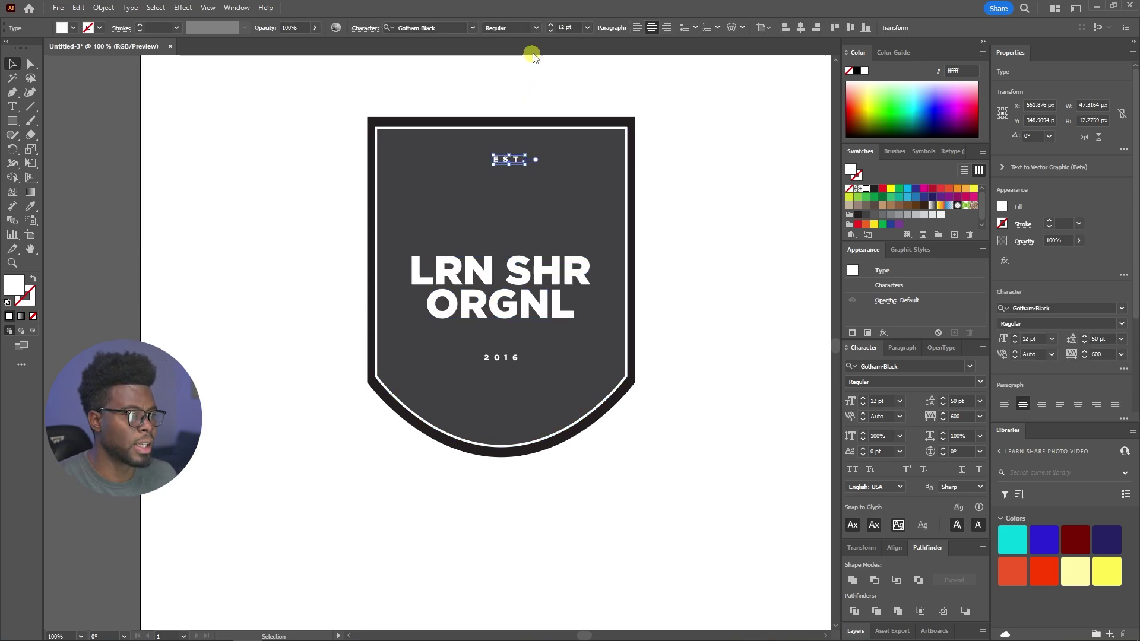
{"action": "key", "text": "ctrl+z"}
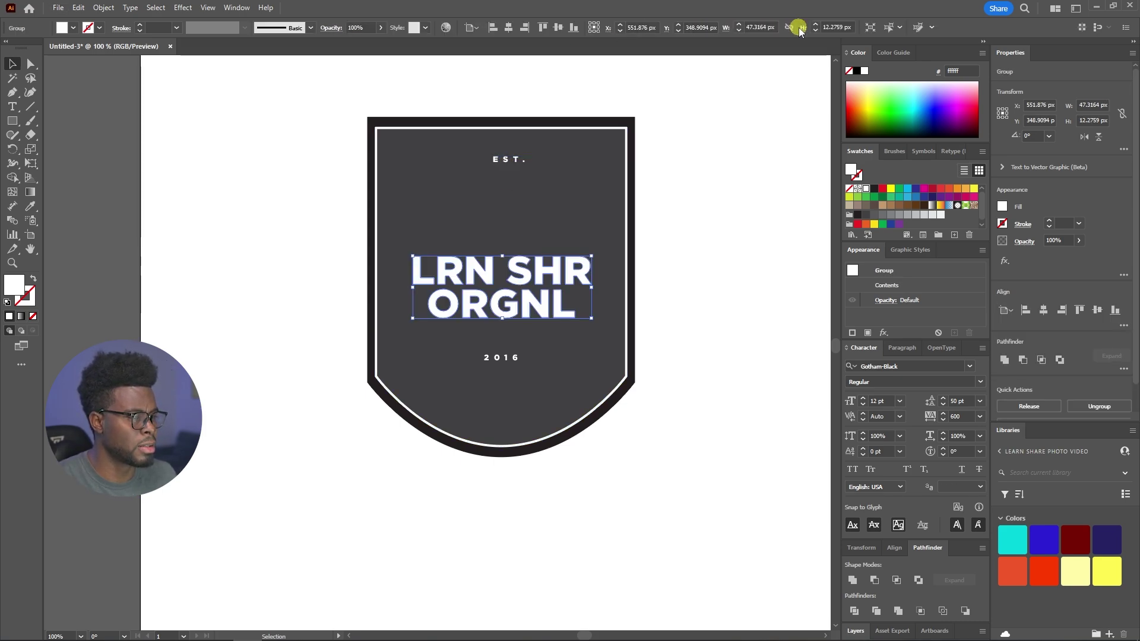
{"action": "left_click", "coordinate": [508, 159]}
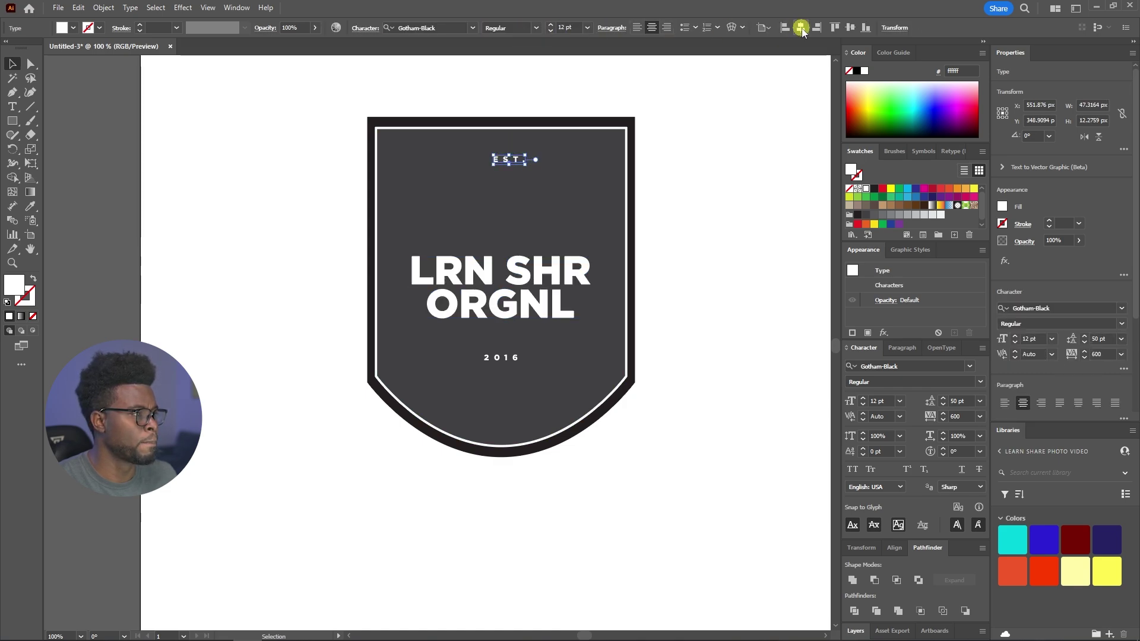
{"action": "left_click", "coordinate": [504, 359]}
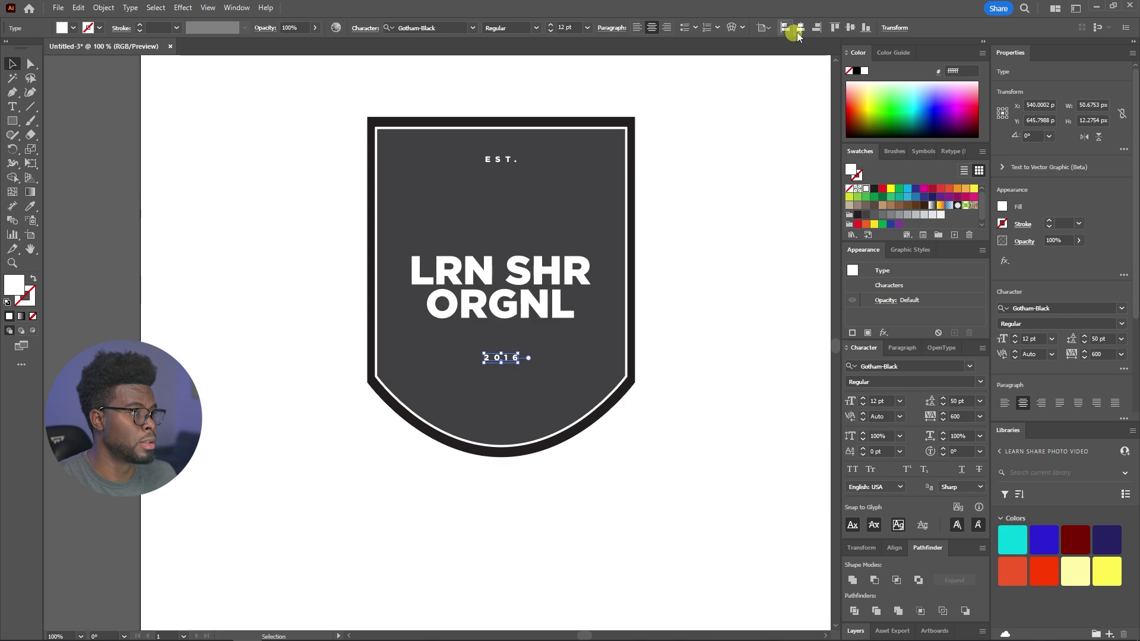
{"action": "left_click", "coordinate": [757, 95]}
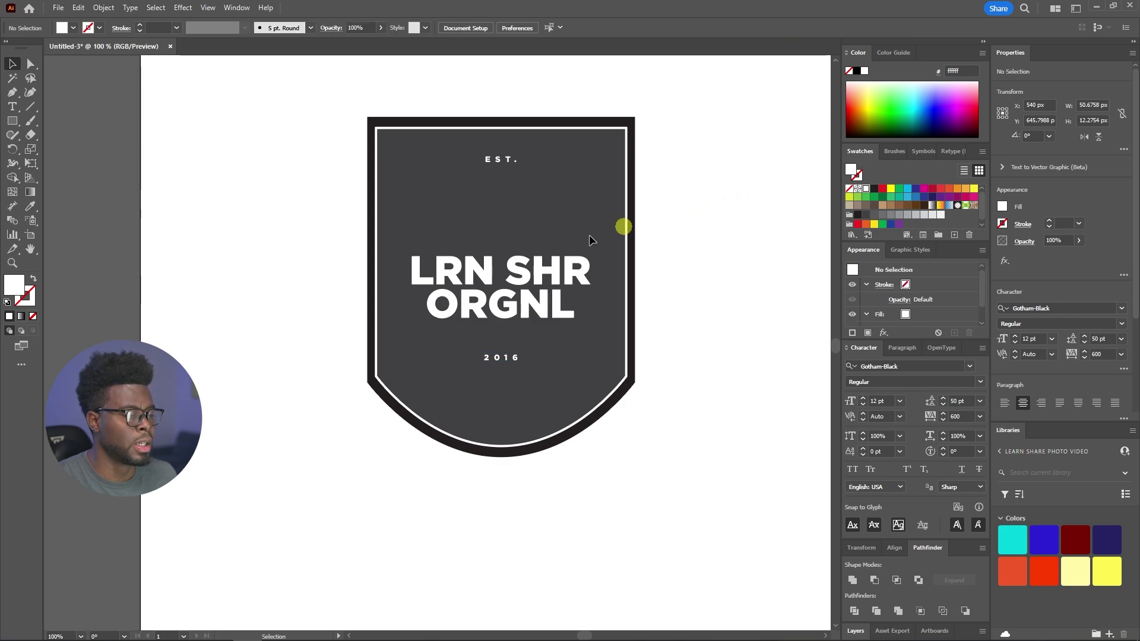
Move the 2016 line straight down to about Y 704 px and raise the LRN SHR ORGNL lettering slightly
{"action": "left_click", "coordinate": [504, 160]}
{"action": "left_click", "coordinate": [520, 291]}
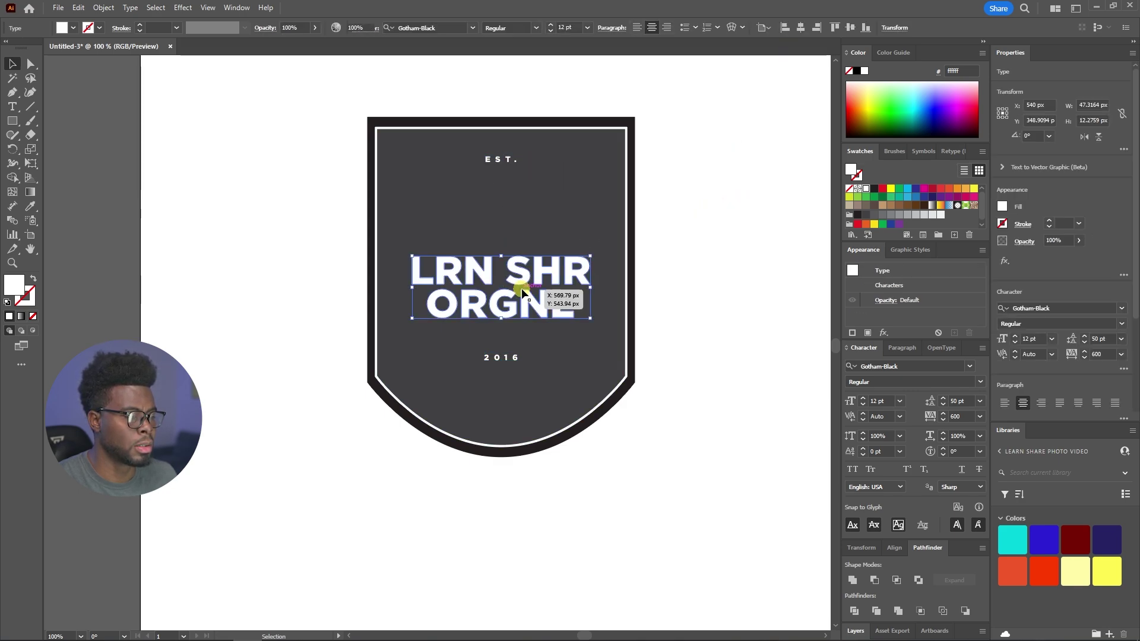
{"action": "left_click", "coordinate": [501, 162]}
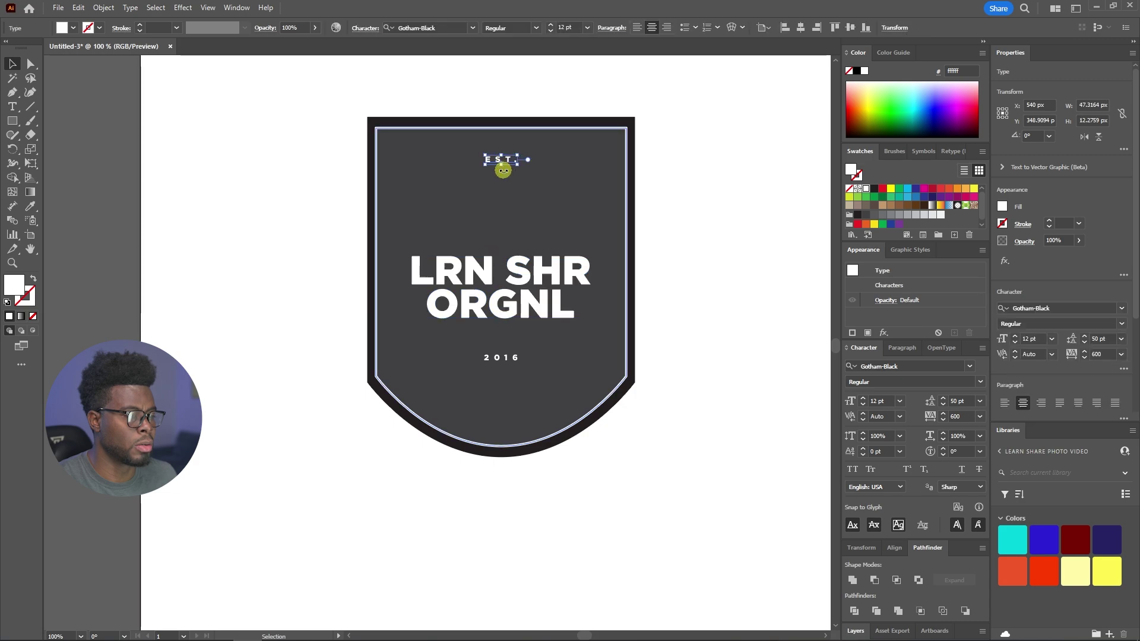
{"action": "left_click", "coordinate": [508, 299]}
{"action": "left_click_drag", "start_coordinate": [502, 359], "coordinate": [503, 397]}
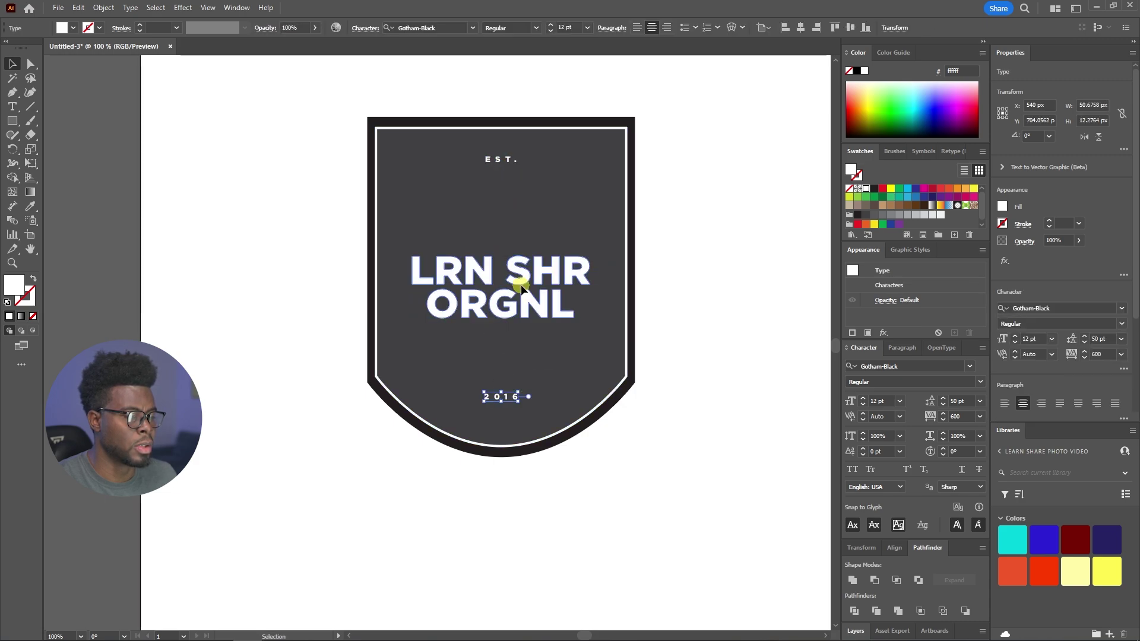
{"action": "left_click_drag", "start_coordinate": [521, 284], "coordinate": [523, 279]}
{"action": "left_click", "coordinate": [661, 259]}
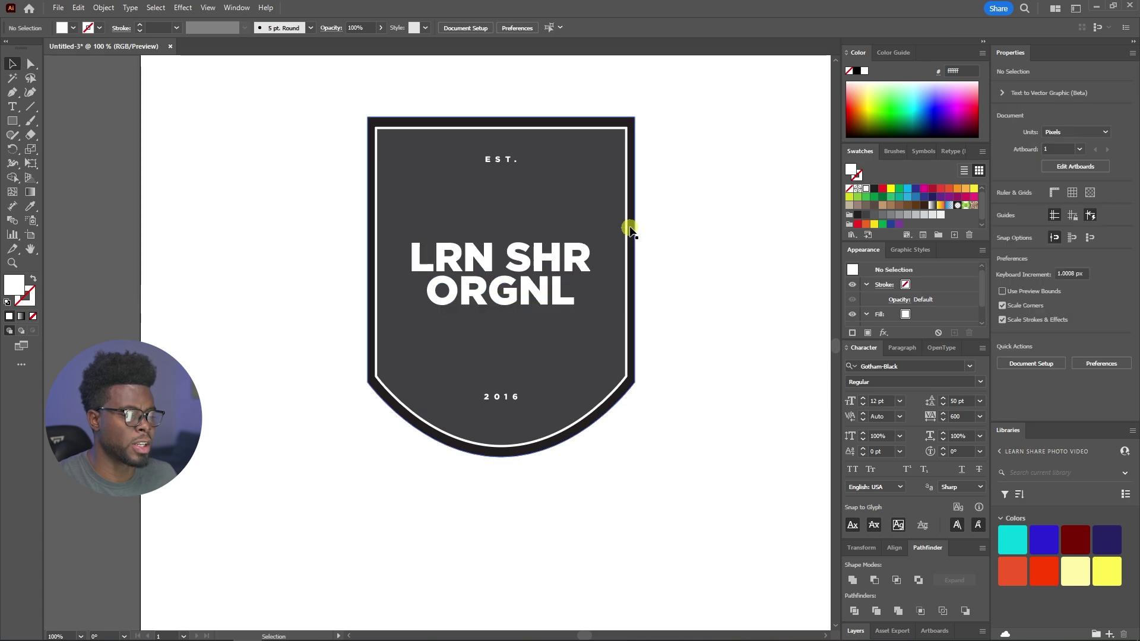
Draw an upright white five-pointed star about 45 px wide with the Star tool, just below and left of the EST. line
{"action": "scroll", "coordinate": [625, 226], "scroll_direction": "up", "scroll_amount": 1}
{"action": "scroll", "coordinate": [588, 264], "scroll_direction": "up", "scroll_amount": 1}
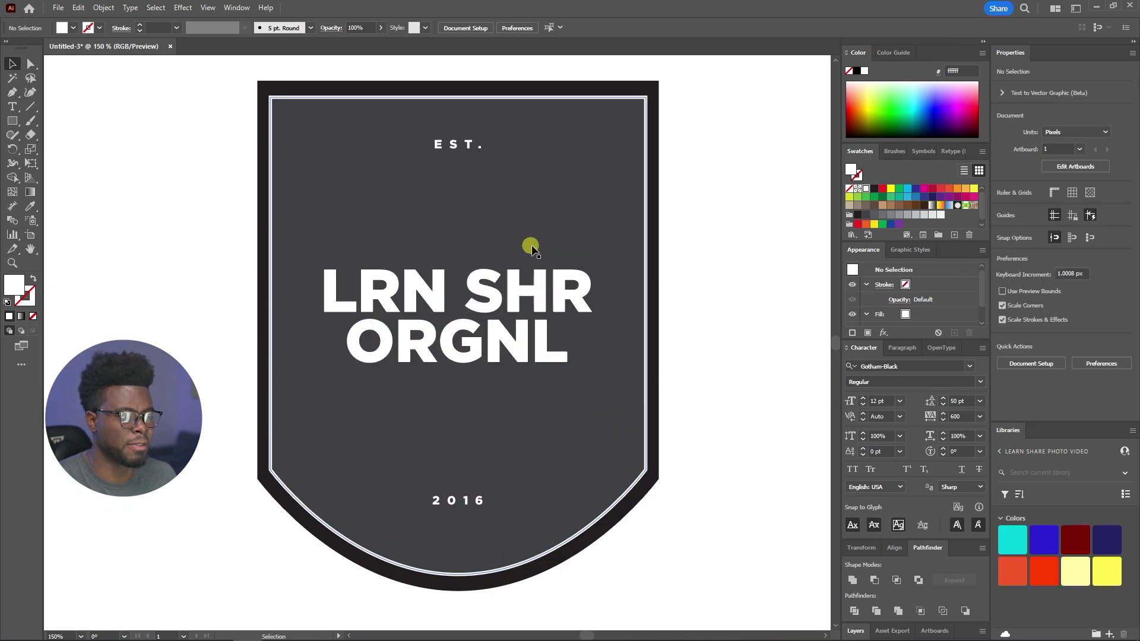
{"action": "scroll", "coordinate": [557, 242], "scroll_direction": "up", "scroll_amount": 2}
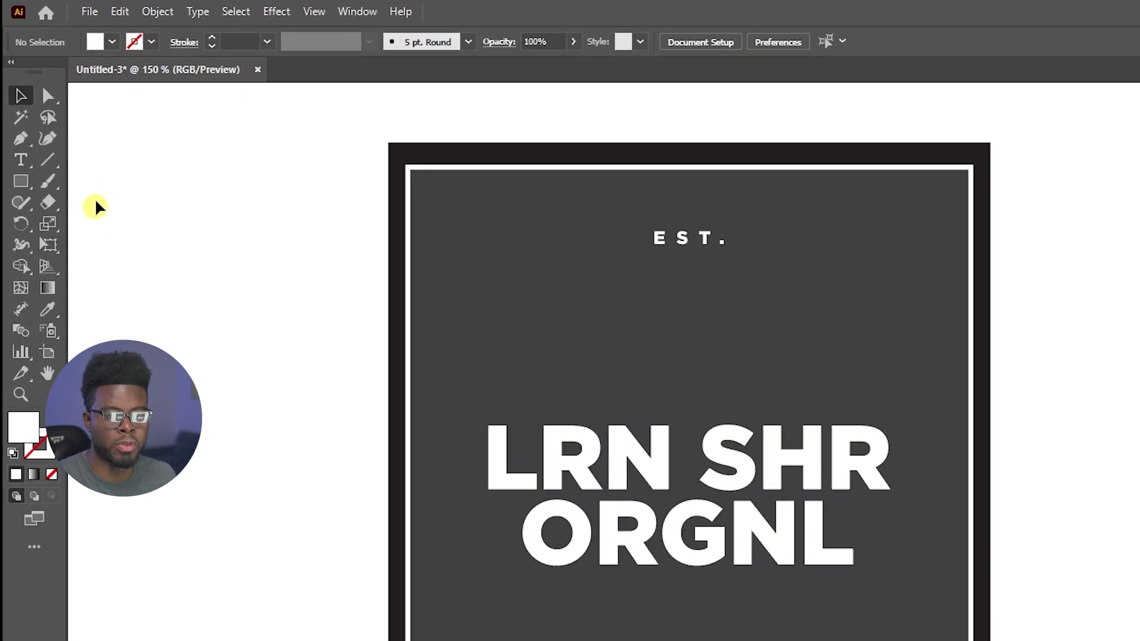
{"action": "left_click", "coordinate": [13, 121]}
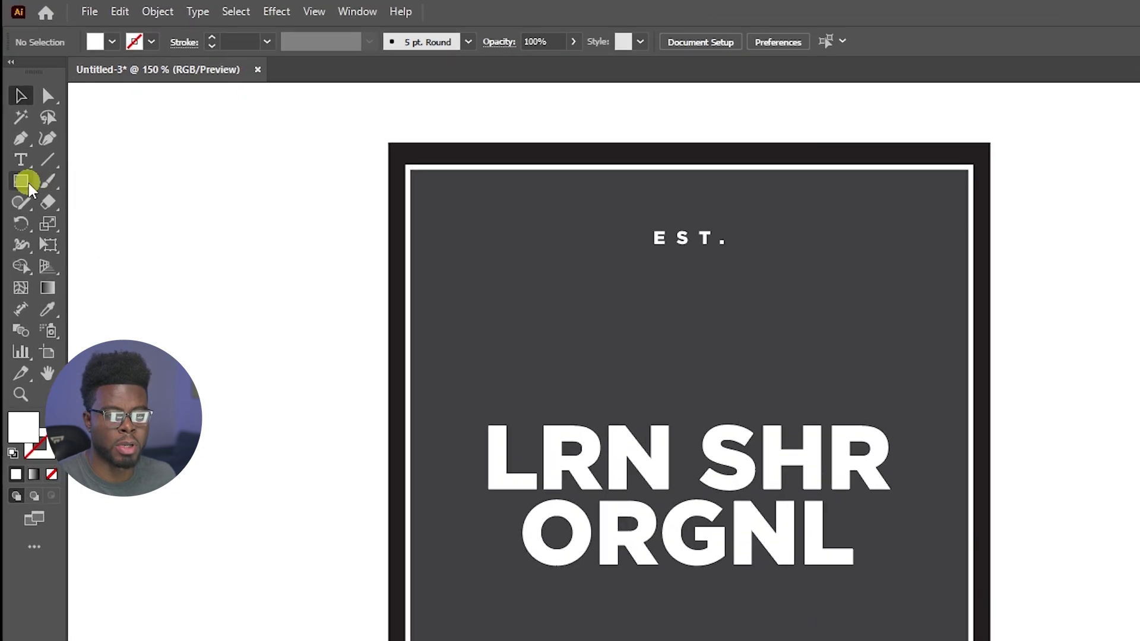
{"action": "left_click", "coordinate": [24, 182]}
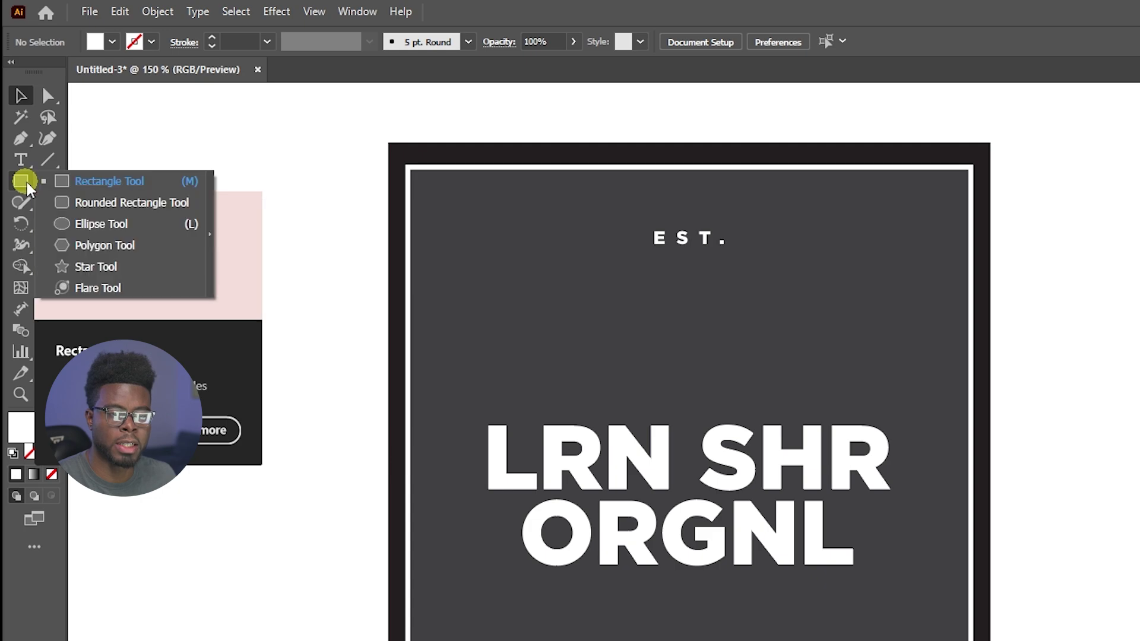
{"action": "left_click", "coordinate": [107, 267]}
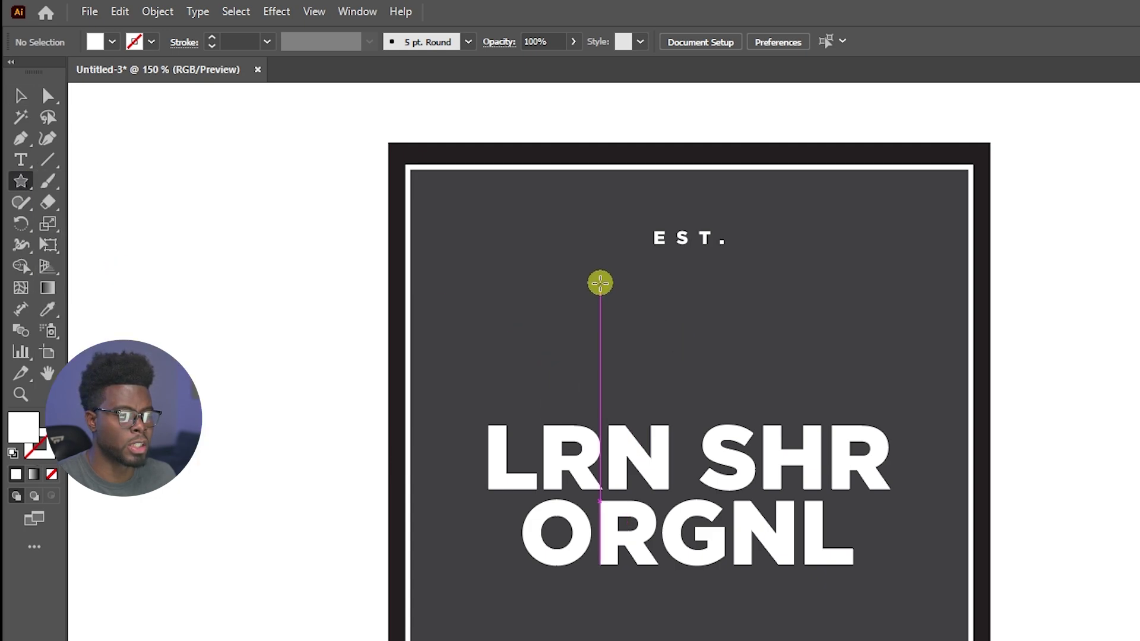
{"action": "left_click_drag", "start_coordinate": [594, 276], "coordinate": [597, 232]}
{"action": "mouse_move", "coordinate": [553, 295]}
{"action": "left_mouse_down"}
{"action": "mouse_move", "coordinate": [564, 323]}
{"action": "mouse_move", "coordinate": [710, 232]}
{"action": "mouse_move", "coordinate": [656, 407]}
{"action": "mouse_move", "coordinate": [540, 221]}
{"action": "mouse_move", "coordinate": [653, 254]}
{"action": "mouse_move", "coordinate": [608, 189]}
{"action": "mouse_move", "coordinate": [572, 203]}
{"action": "mouse_move", "coordinate": [616, 243]}
{"action": "mouse_move", "coordinate": [585, 219]}
{"action": "mouse_move", "coordinate": [587, 176]}
{"action": "mouse_move", "coordinate": [557, 97]}
{"action": "mouse_move", "coordinate": [571, 251]}
{"action": "left_mouse_up"}
{"action": "key", "text": "v"}
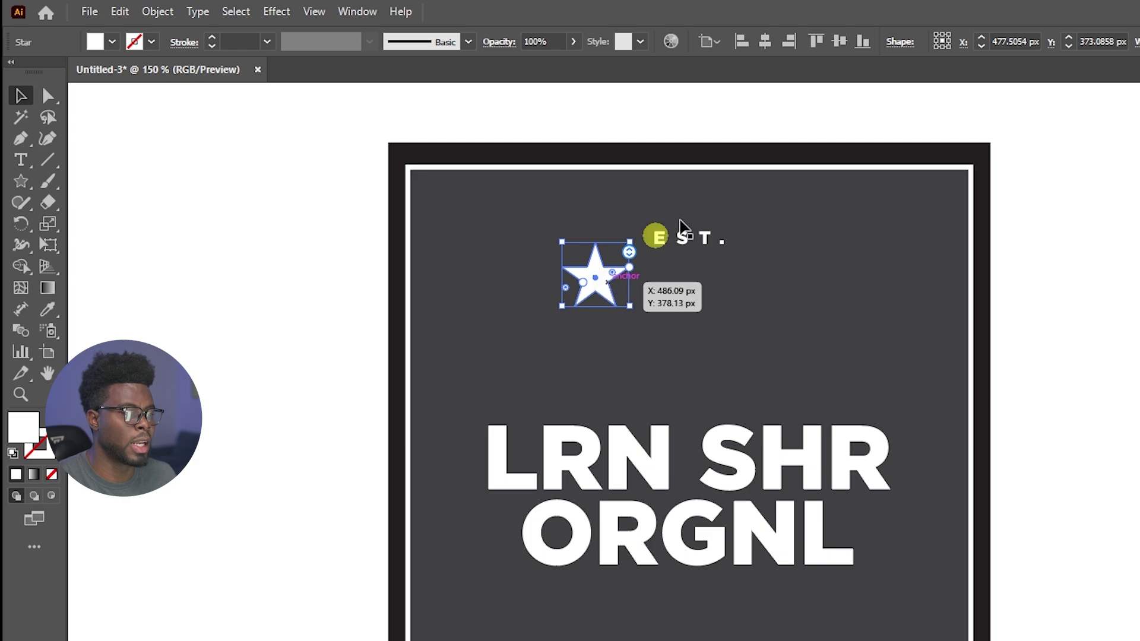
Center the star horizontally on the artboard and move it down to about Y 411 px, between EST. and the lettering
{"action": "left_click", "coordinate": [764, 41]}
{"action": "left_click_drag", "start_coordinate": [700, 282], "coordinate": [701, 337]}
{"action": "scroll", "coordinate": [701, 337], "scroll_direction": "down", "scroll_amount": 1}
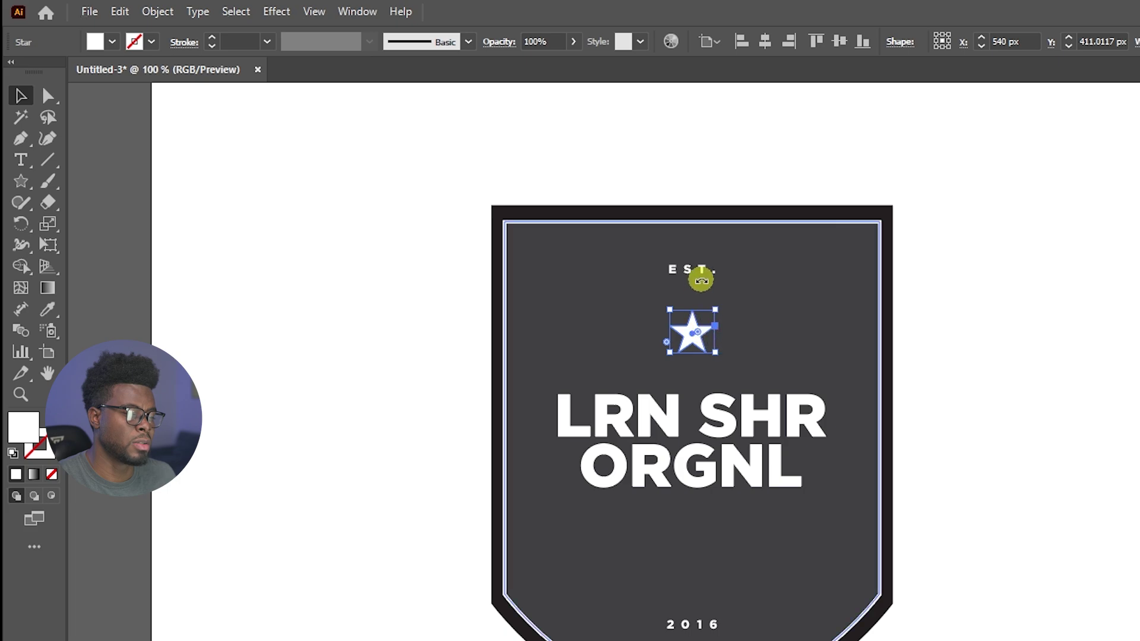
{"action": "right_click", "coordinate": [701, 335]}
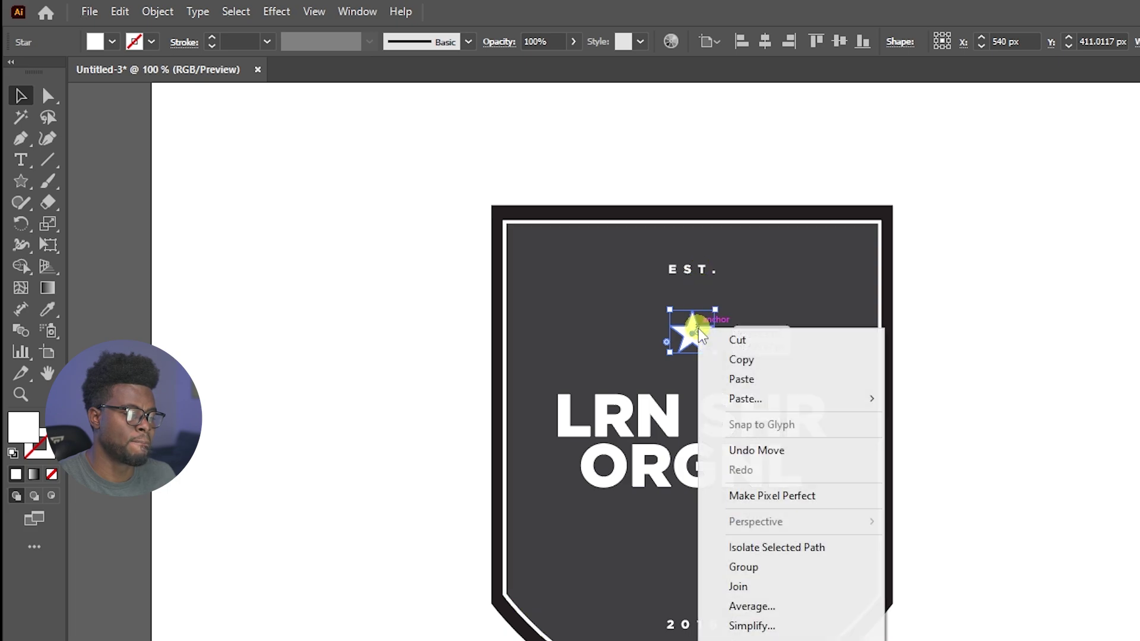
{"action": "left_click", "coordinate": [968, 294]}
{"action": "left_click", "coordinate": [983, 288]}
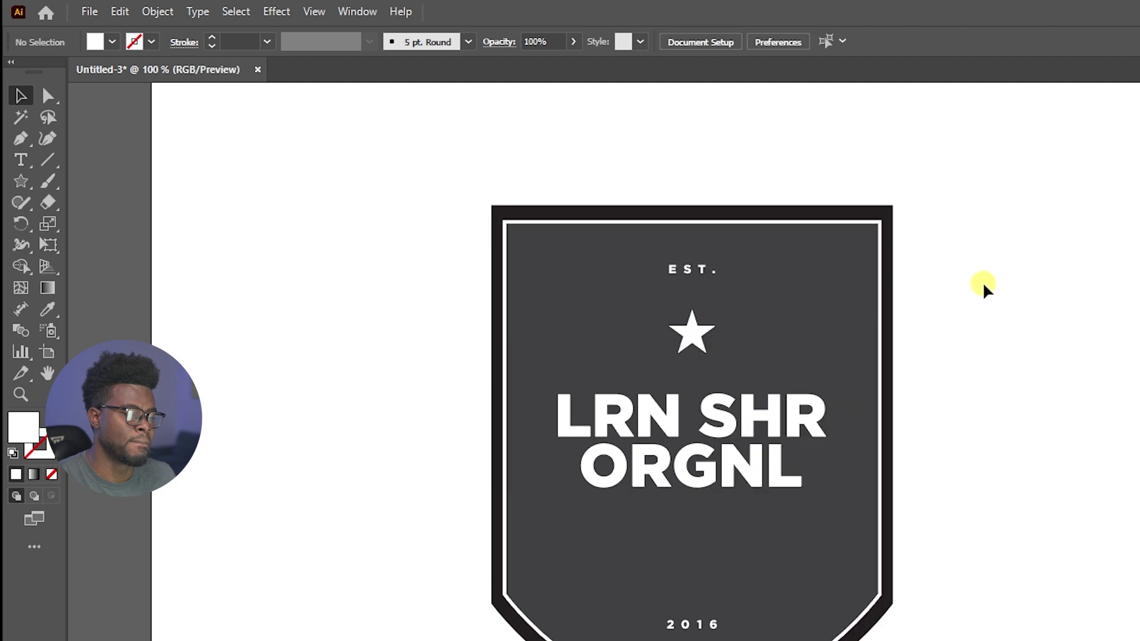
Copy the star and paste the duplicate in the same spot
{"action": "scroll", "coordinate": [896, 298], "scroll_direction": "up", "scroll_amount": 1}
{"action": "scroll", "coordinate": [878, 302], "scroll_direction": "left", "scroll_amount": 2}
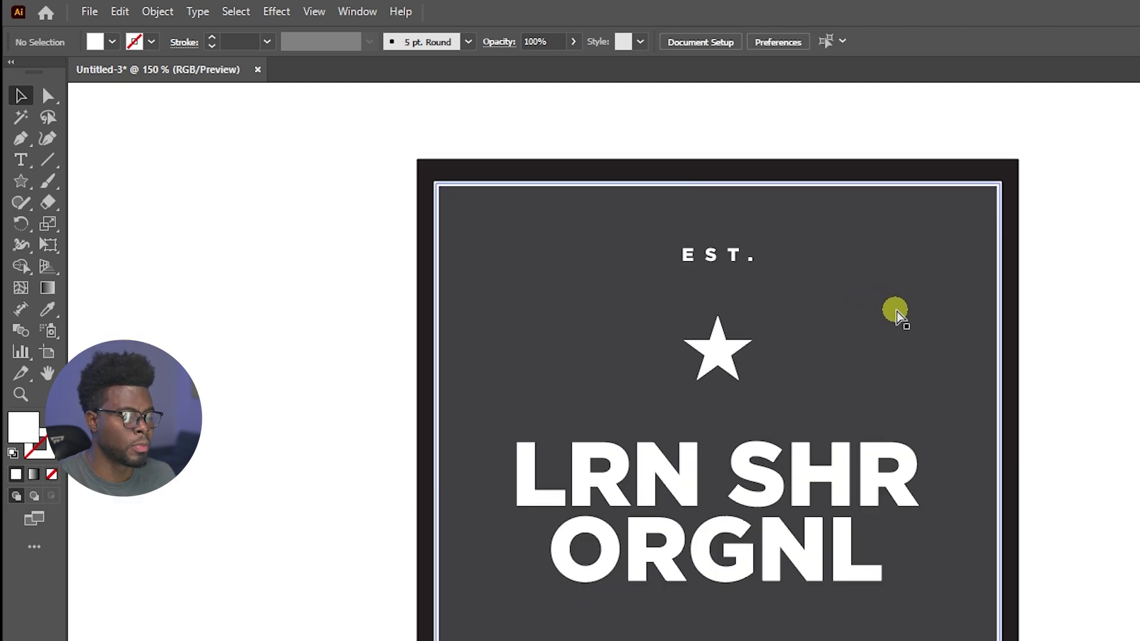
{"action": "left_click", "coordinate": [722, 341]}
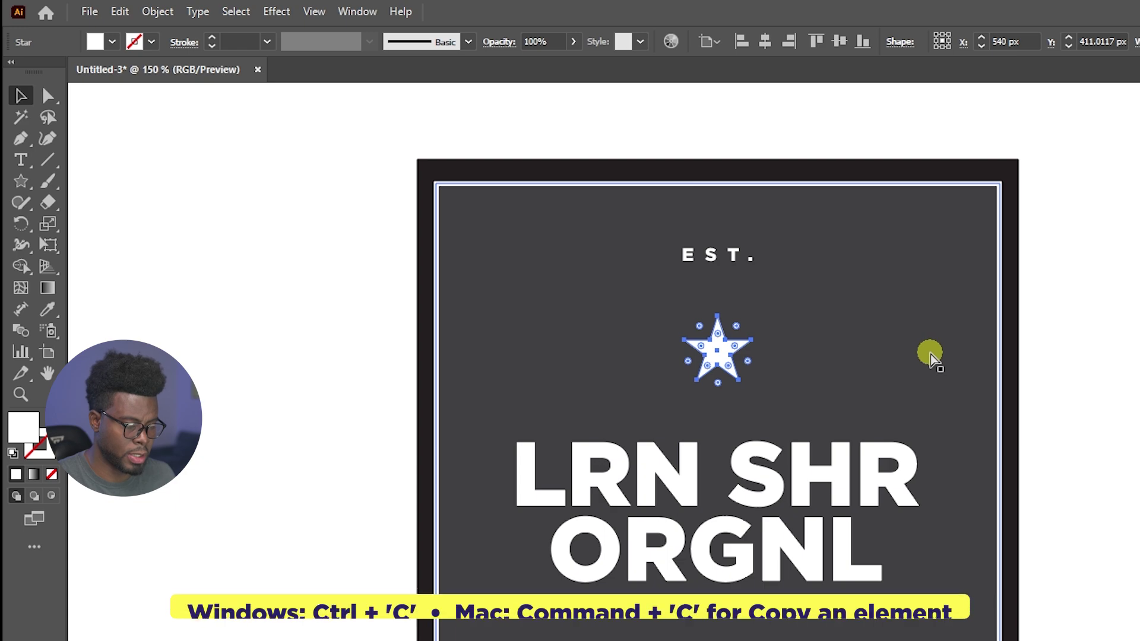
{"action": "key", "text": "ctrl+shift+v"}
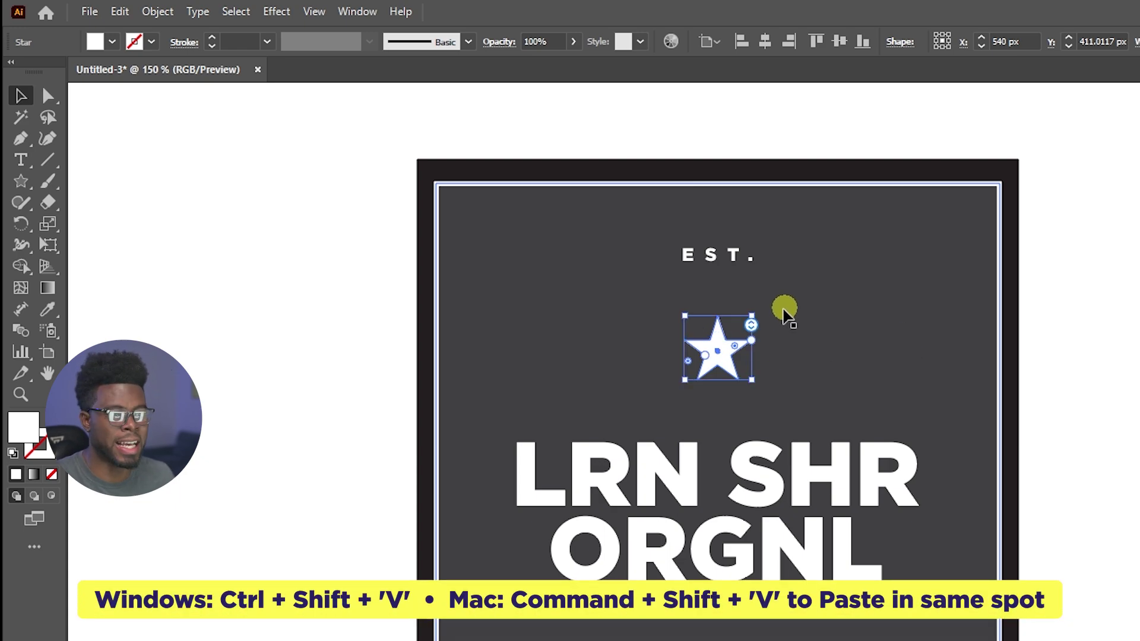
{"action": "key", "text": "c"}
{"action": "left_click", "coordinate": [735, 339]}
{"action": "key", "text": "v"}
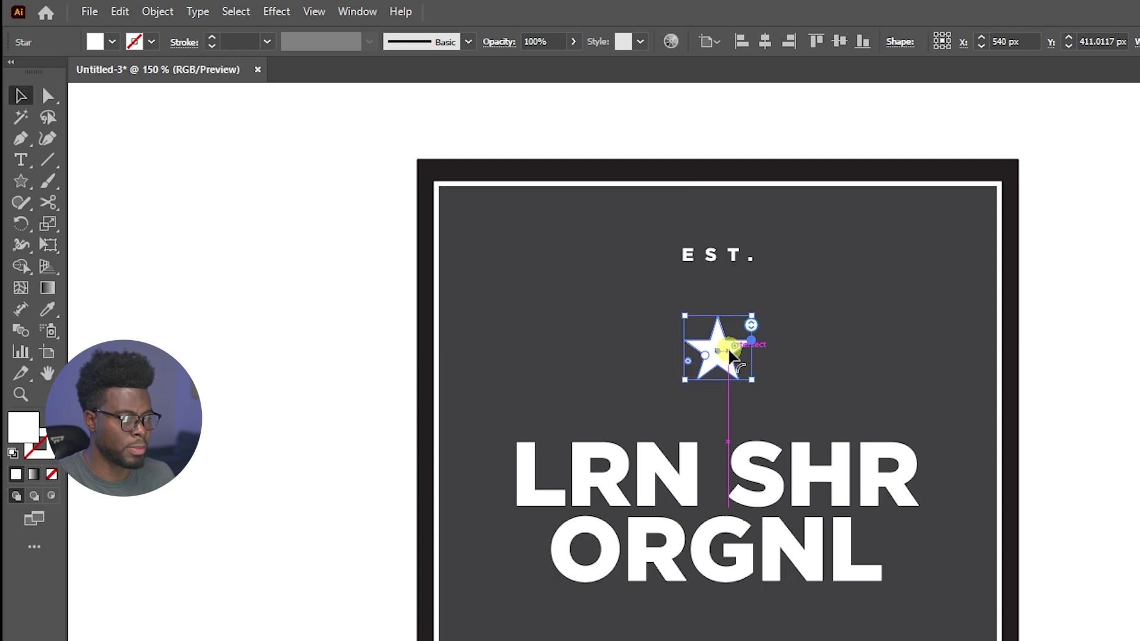
{"action": "left_click", "coordinate": [777, 356]}
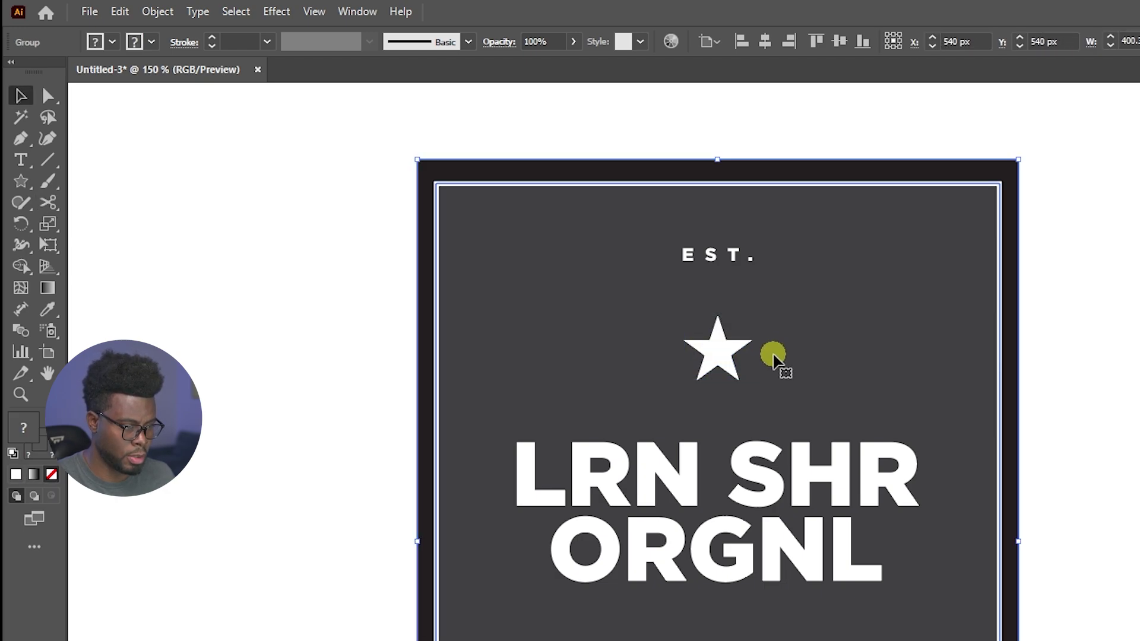
{"action": "scroll", "coordinate": [710, 351], "scroll_direction": "up", "scroll_amount": 1}
{"action": "left_click", "coordinate": [727, 352]}
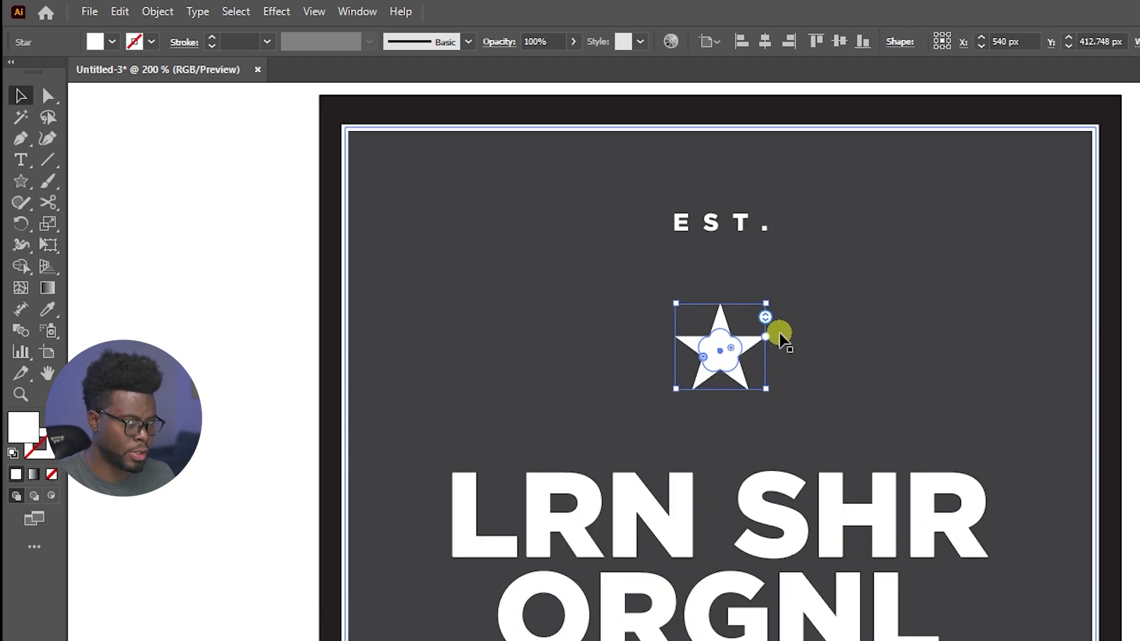
{"action": "left_click_drag", "start_coordinate": [757, 347], "coordinate": [687, 323]}
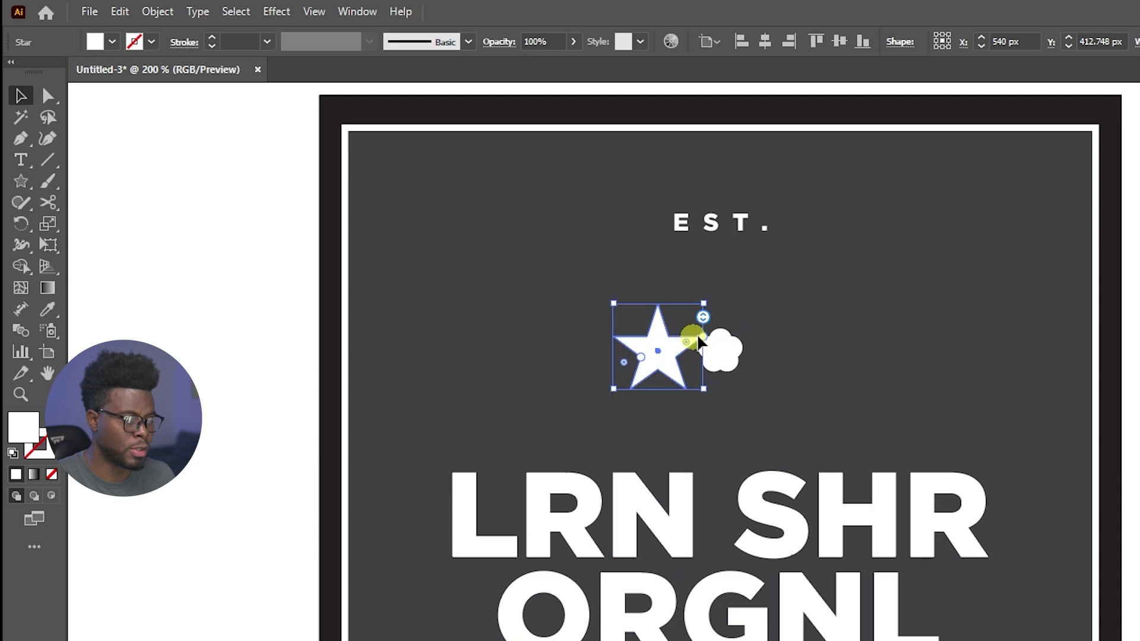
{"action": "key", "text": "ctrl+z"}
Place star copies on both sides of the center star at the same height, at about X 486 px and X 598 px
{"action": "left_click", "coordinate": [736, 349]}
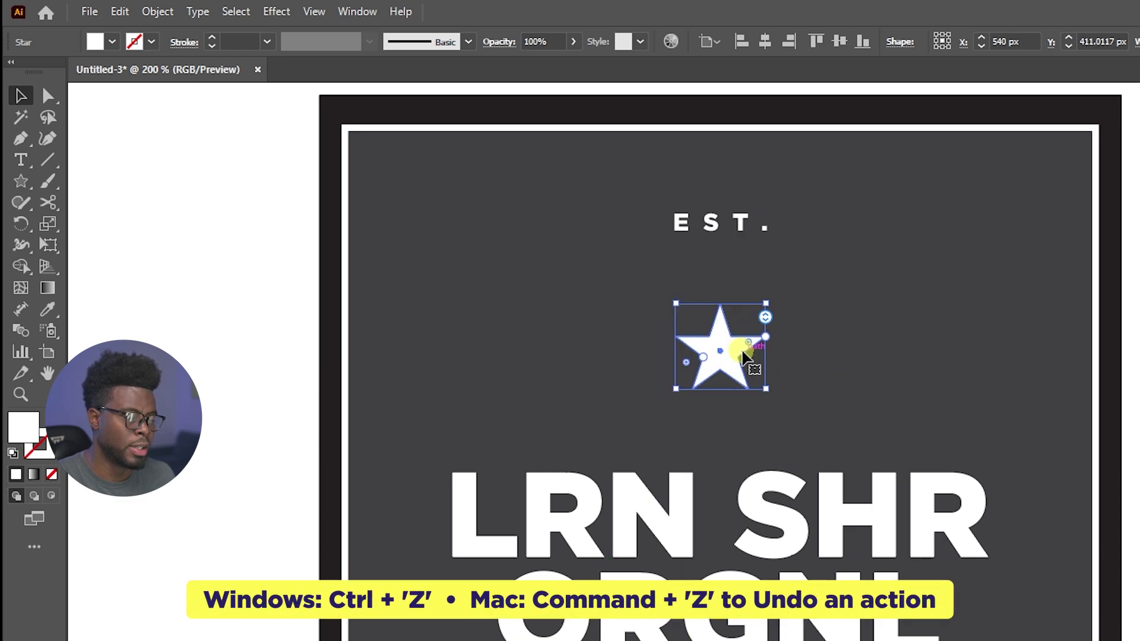
{"action": "left_click_drag", "start_coordinate": [743, 350], "coordinate": [638, 351]}
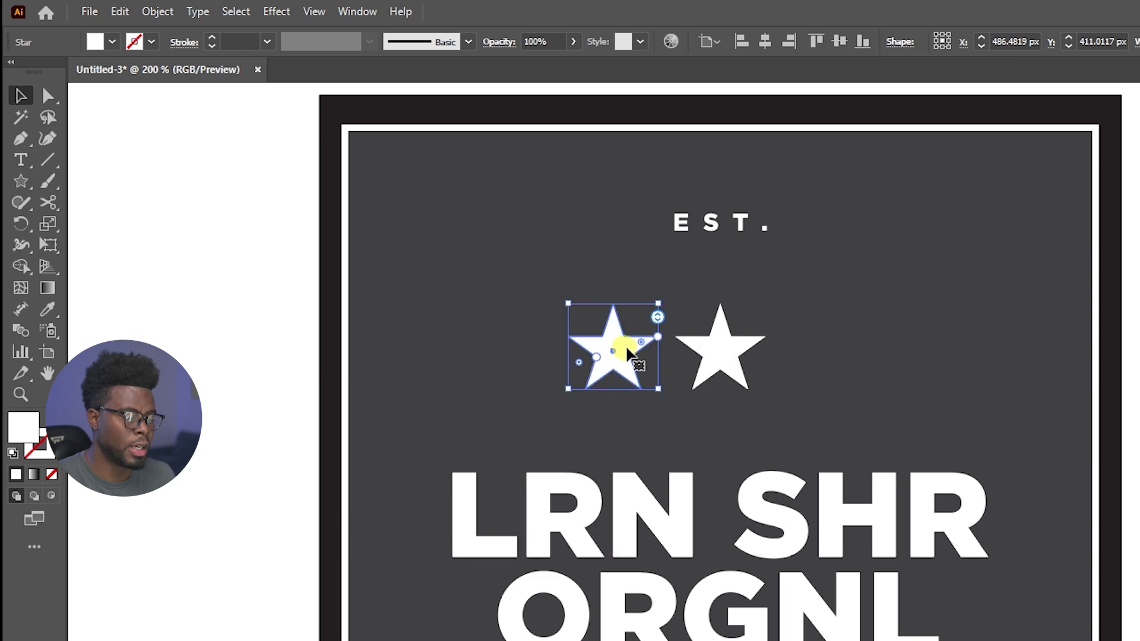
{"action": "key", "text": "ctrl+shift+b"}
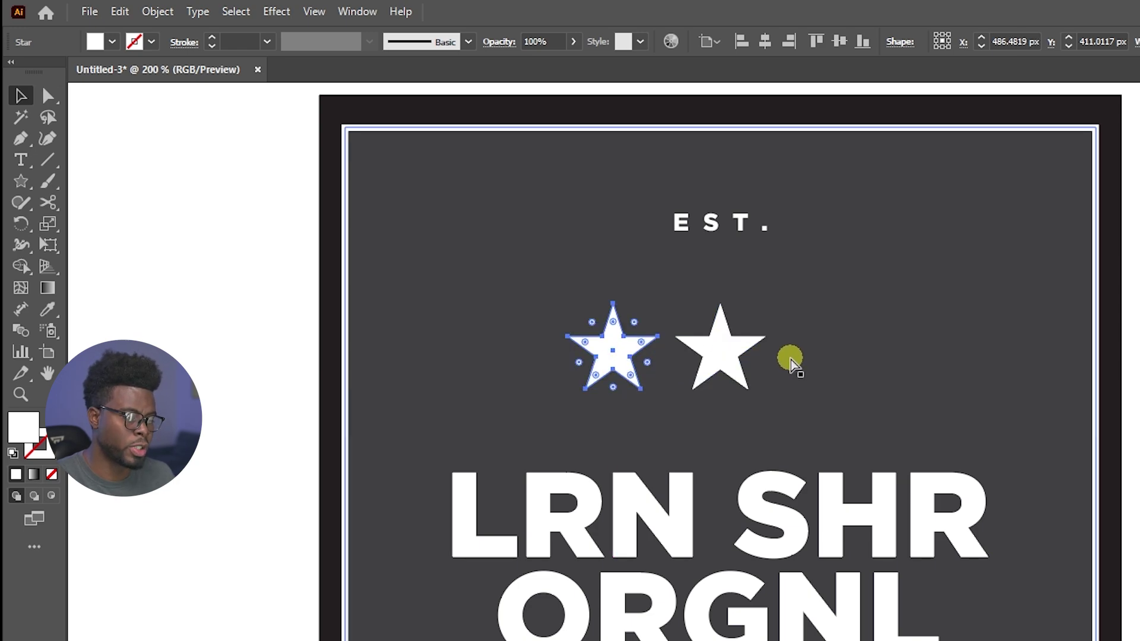
{"action": "left_click", "coordinate": [747, 350]}
{"action": "left_click_drag", "start_coordinate": [730, 336], "coordinate": [847, 352]}
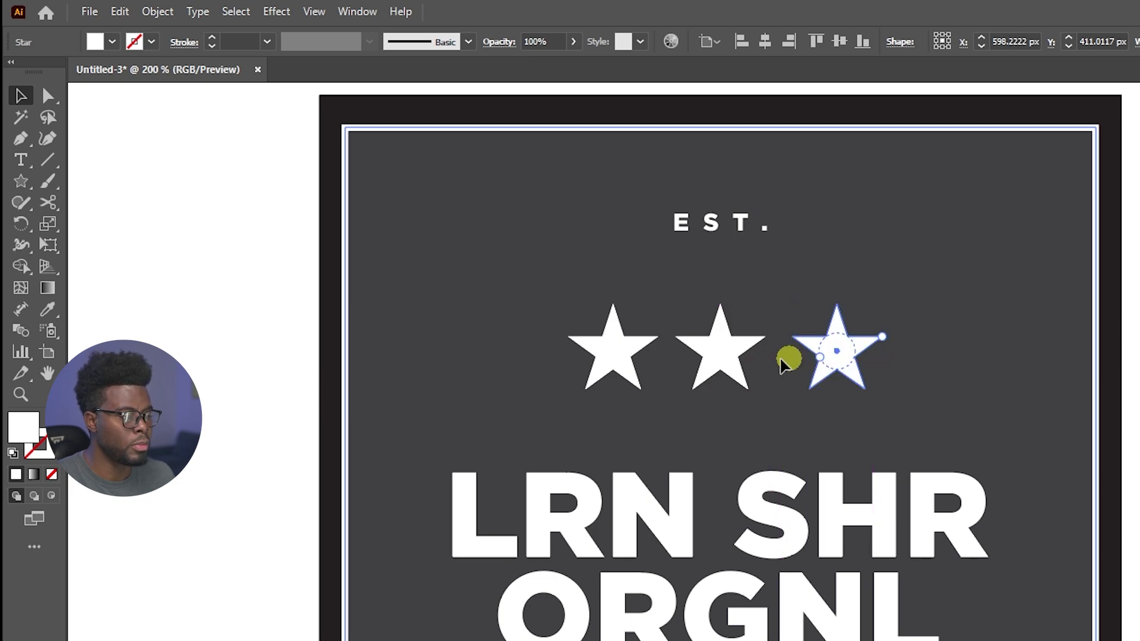
Distribute the three stars evenly by their horizontal centers and deselect them
{"action": "left_click", "coordinate": [739, 355], "text": "shift"}
{"action": "left_click", "coordinate": [619, 349], "text": "shift"}
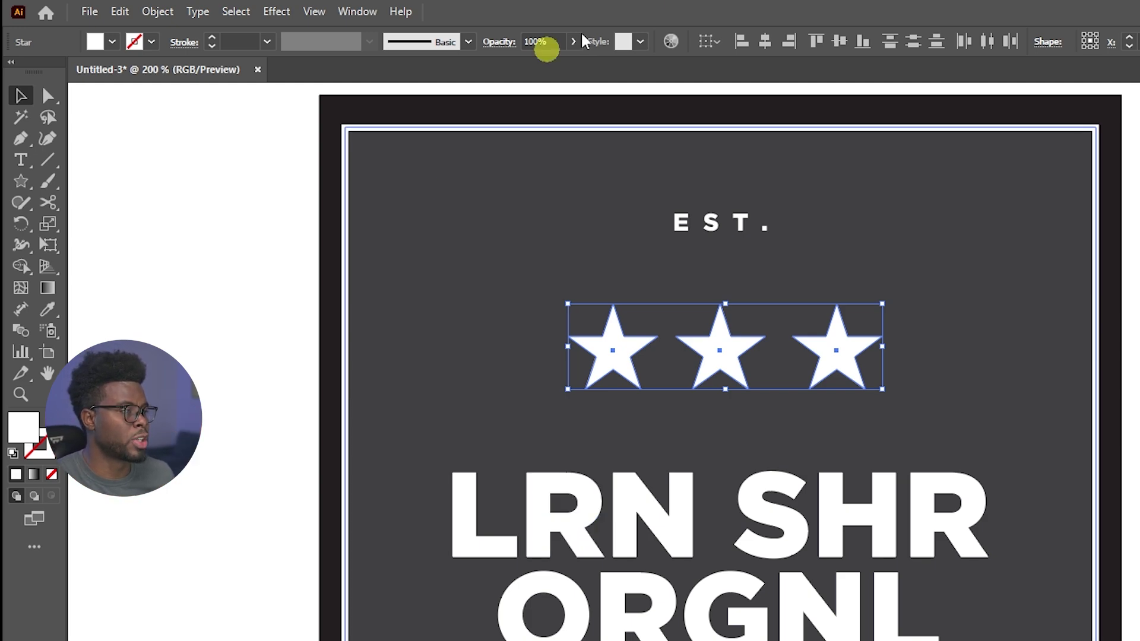
{"action": "left_click", "coordinate": [986, 42]}
{"action": "scroll", "coordinate": [757, 233], "scroll_direction": "down", "scroll_amount": 1}
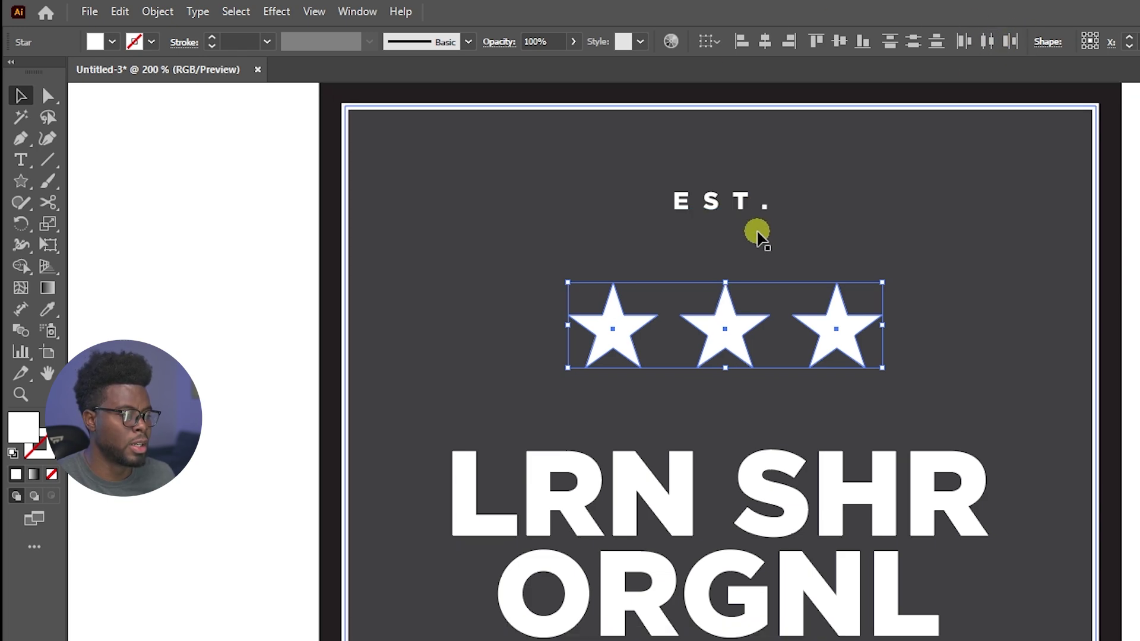
{"action": "scroll", "coordinate": [758, 233], "scroll_direction": "down", "scroll_amount": 1}
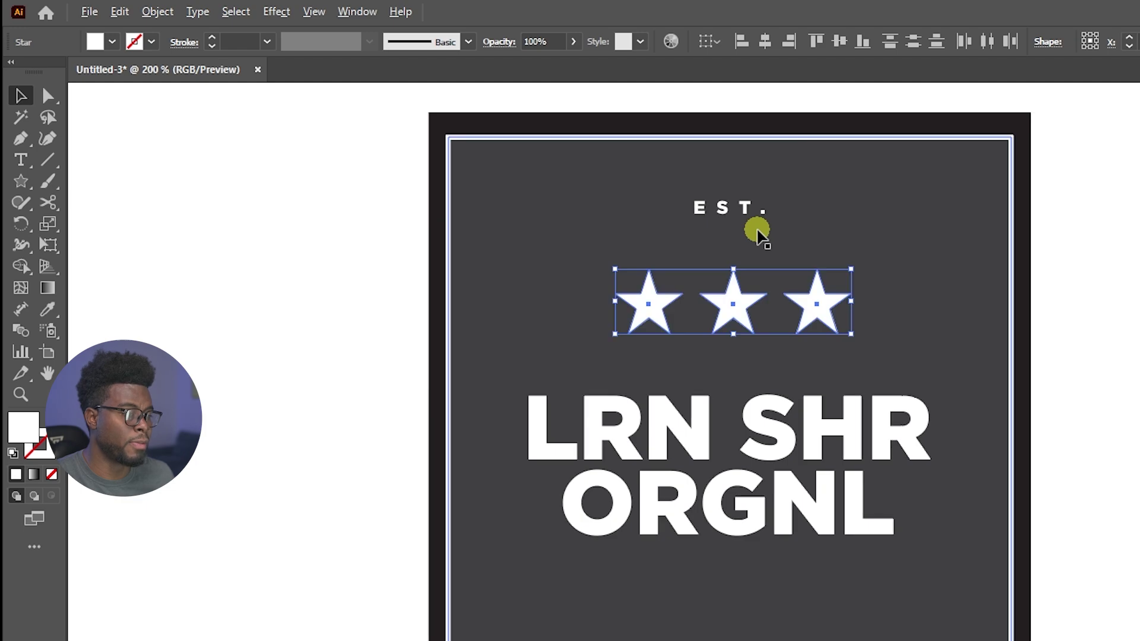
{"action": "left_click", "coordinate": [809, 261]}
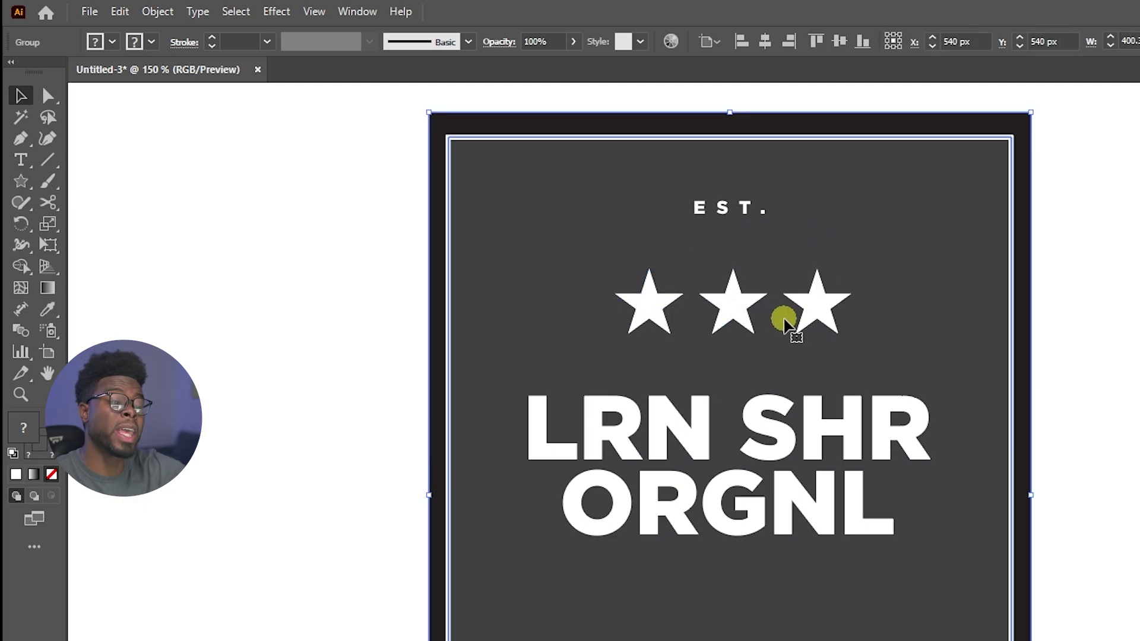
Paste a star in place at the artboard's horizontal center, over the middle star of the row
{"action": "left_click", "coordinate": [749, 318]}
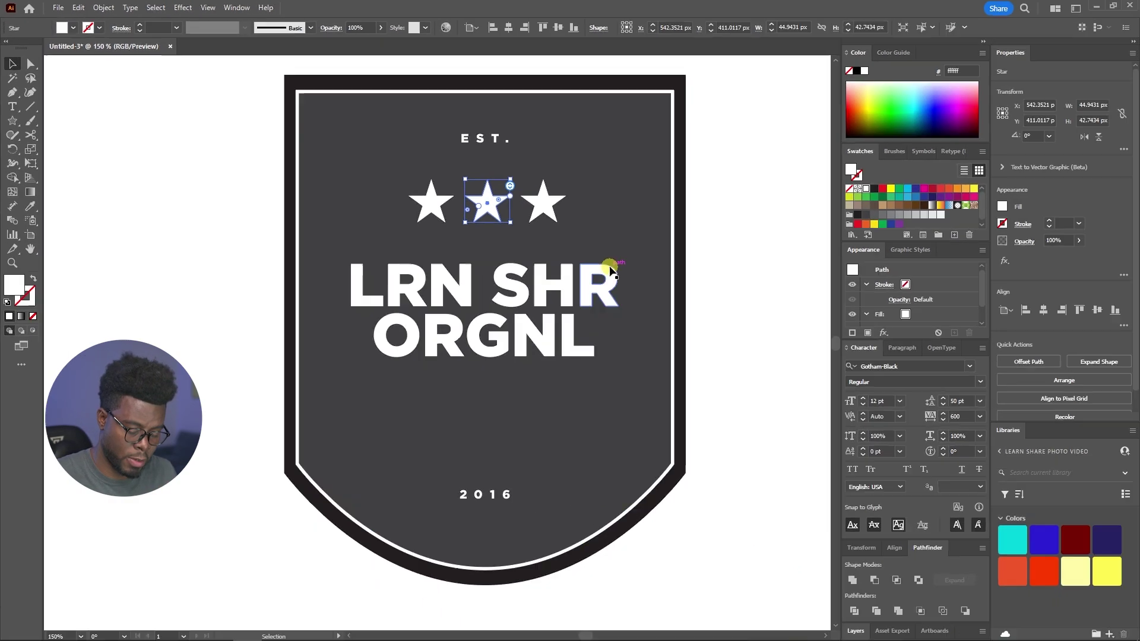
{"action": "key", "text": "ctrl"}
{"action": "key", "text": "ctrl+shift+v"}
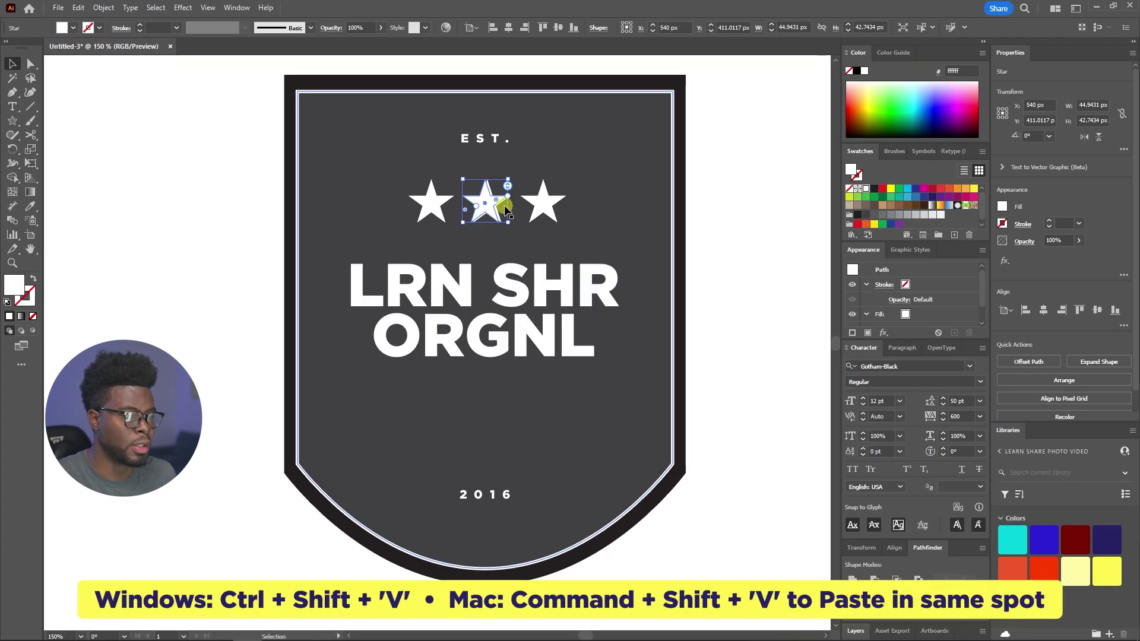
Move the pasted star straight down between ORGNL and 2016, to about Y 633 px, and delete the off-center duplicate in the star row
{"action": "left_click_drag", "start_coordinate": [505, 209], "coordinate": [493, 431]}
{"action": "scroll", "coordinate": [494, 215], "scroll_direction": "up", "scroll_amount": 3}
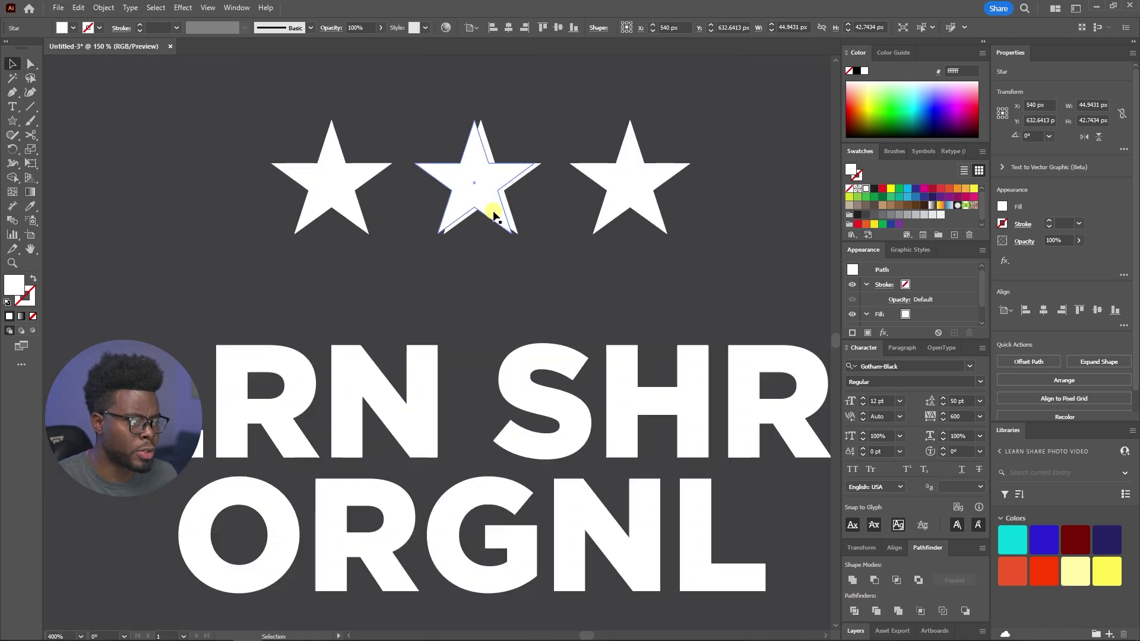
{"action": "left_click_drag", "start_coordinate": [493, 184], "coordinate": [491, 185]}
{"action": "left_click", "coordinate": [493, 149]}
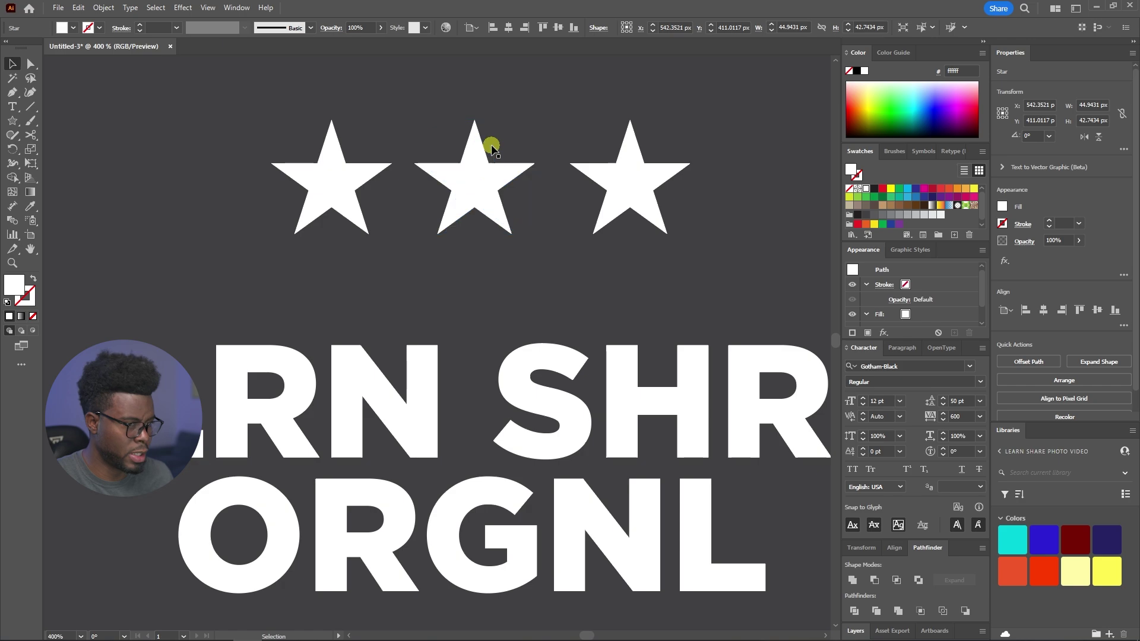
Redistribute the three stars in the upper row evenly by their horizontal centers
{"action": "scroll", "coordinate": [492, 148], "scroll_direction": "down", "scroll_amount": 2}
{"action": "left_click", "coordinate": [504, 158]}
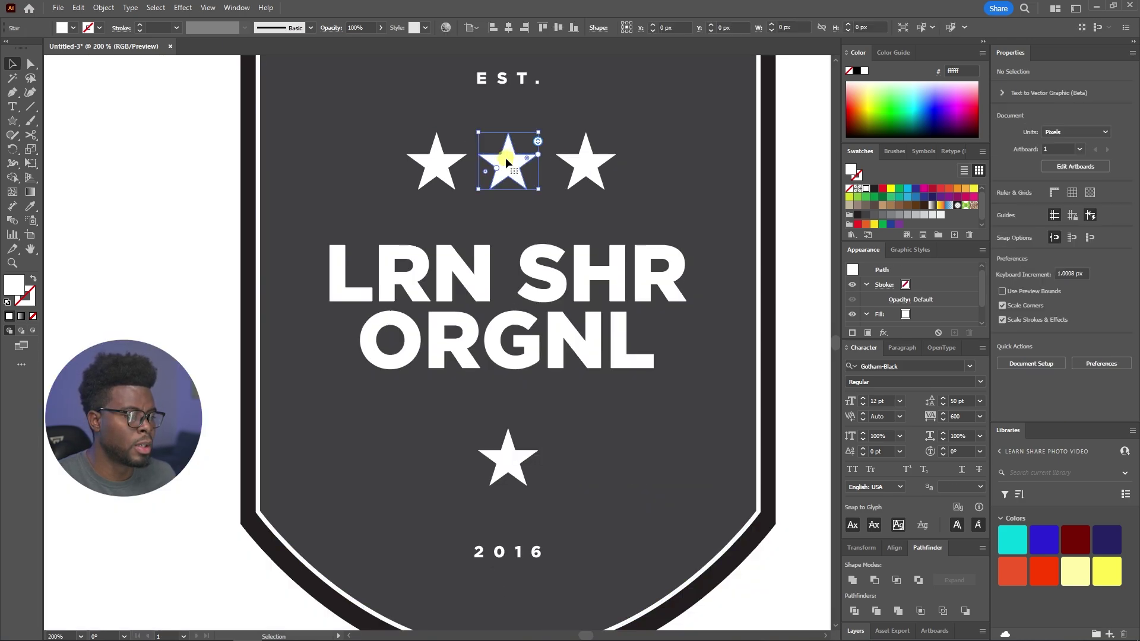
{"action": "left_click", "coordinate": [576, 160], "text": "shift"}
{"action": "left_click", "coordinate": [444, 159], "text": "shift"}
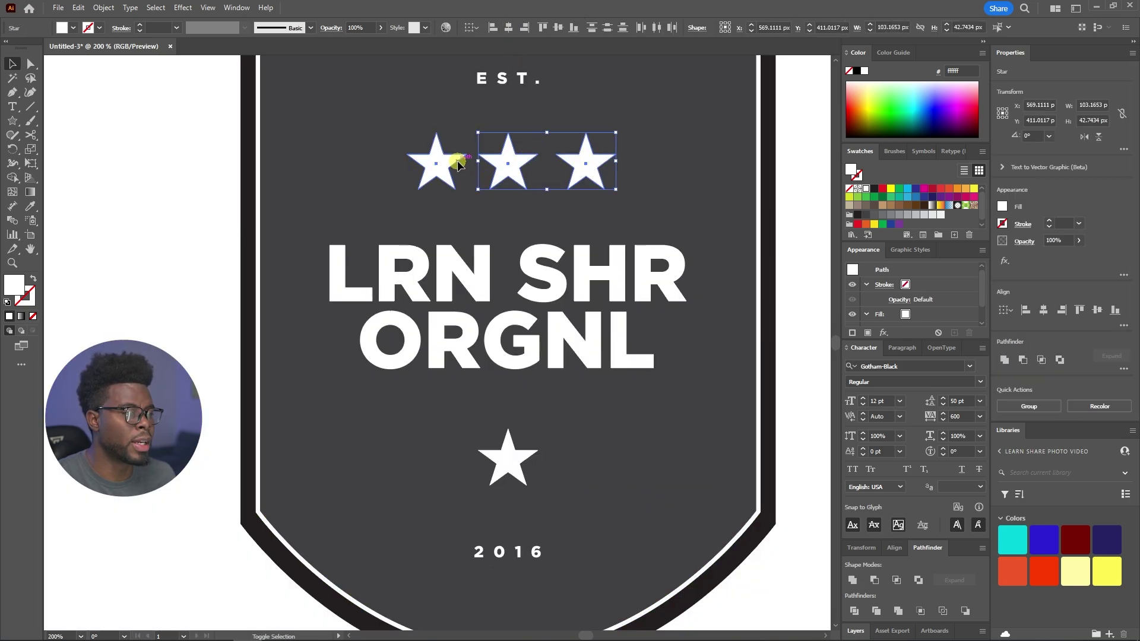
{"action": "left_click", "coordinate": [659, 30]}
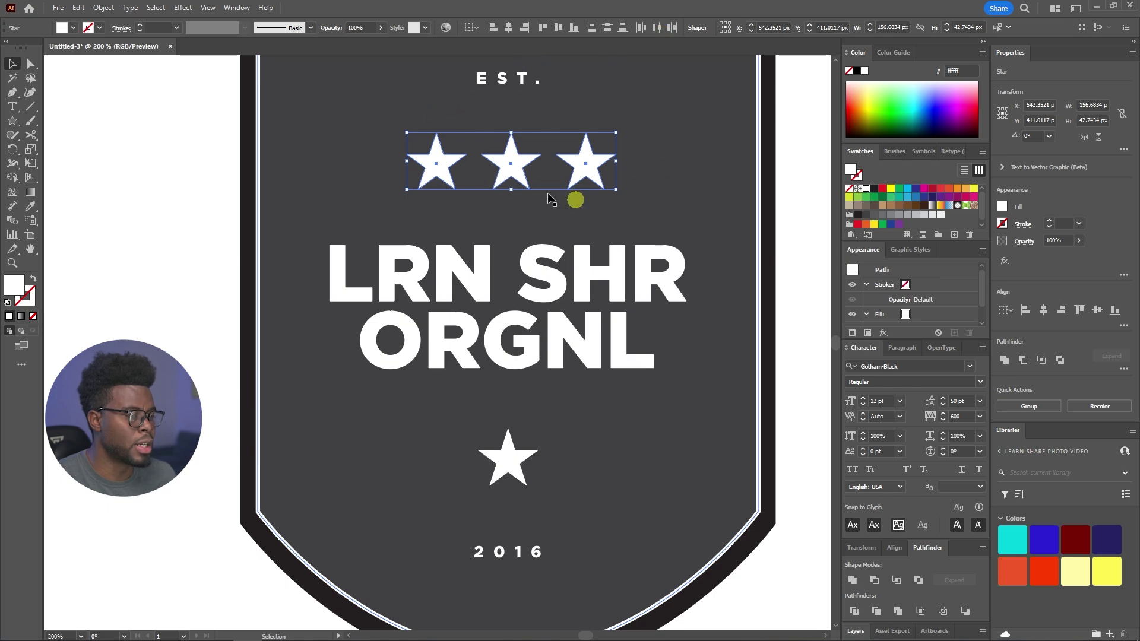
Group the three stars of the upper row and center the group horizontally on the artboard
{"action": "key", "text": "a"}
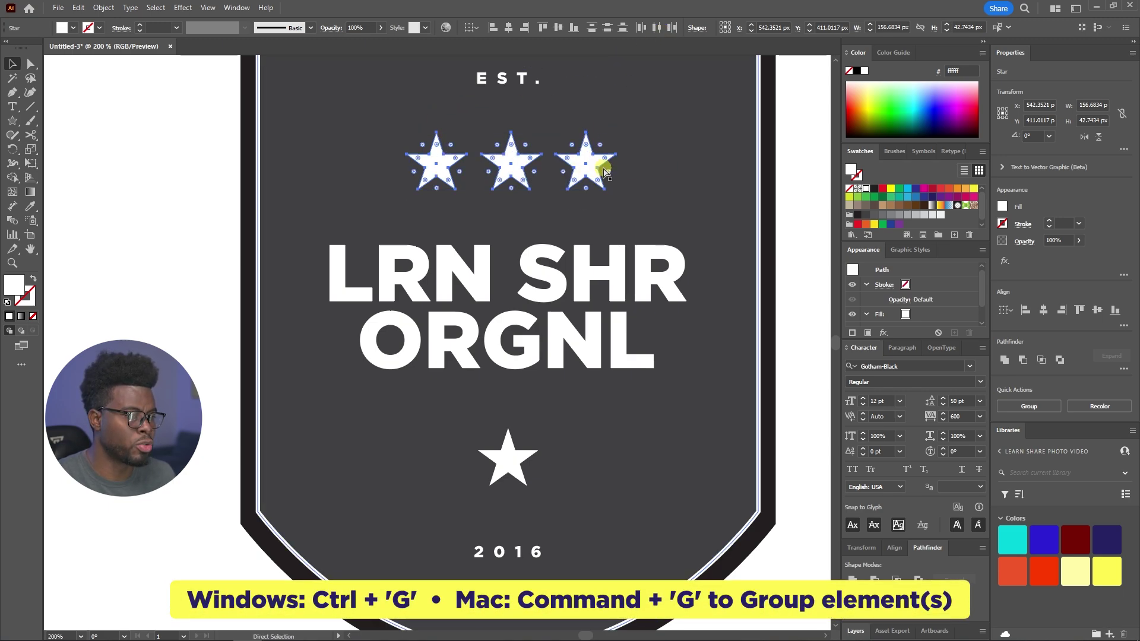
{"action": "key", "text": "ctrl+g"}
{"action": "key", "text": "v"}
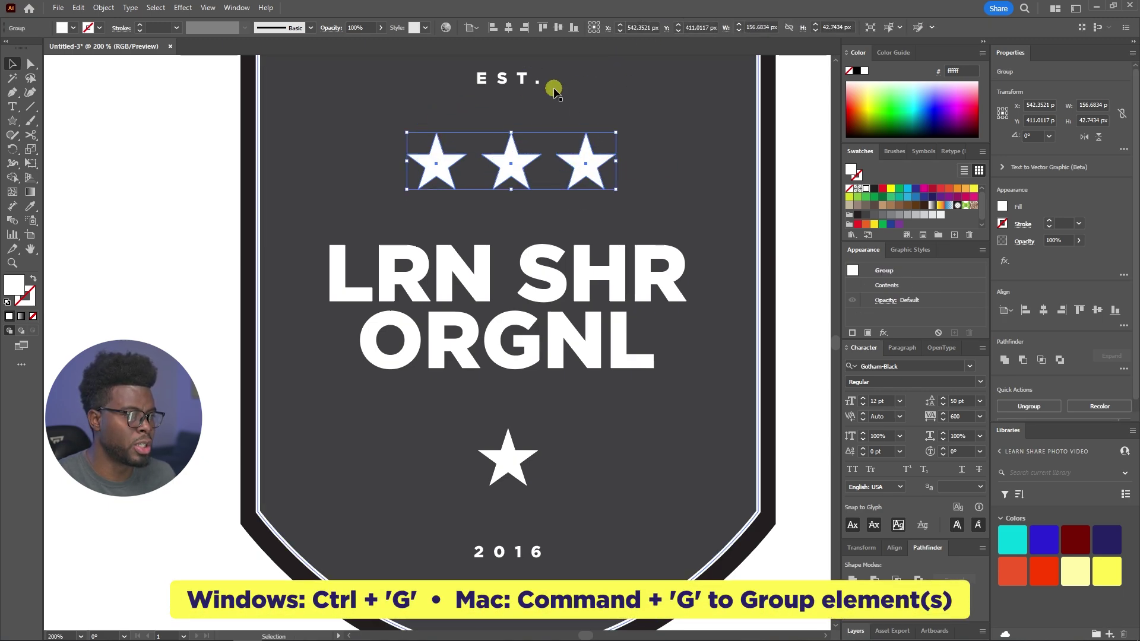
{"action": "left_click", "coordinate": [509, 28]}
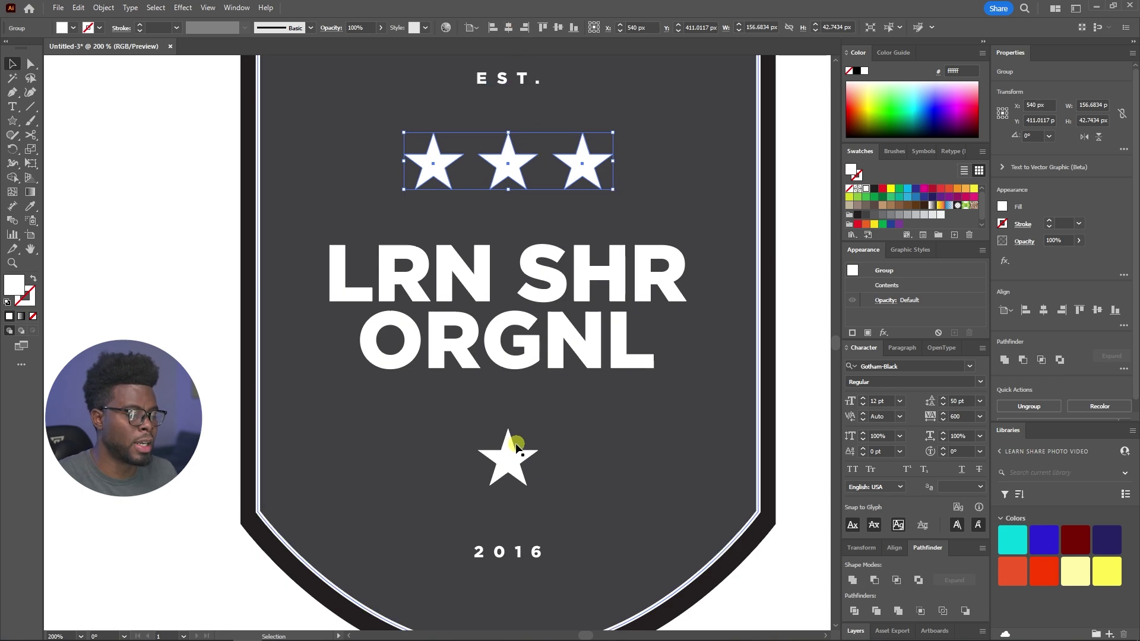
Align the single star below ORGNL to the artboard's horizontal center and deselect it
{"action": "left_click", "coordinate": [516, 446]}
{"action": "left_click", "coordinate": [509, 28]}
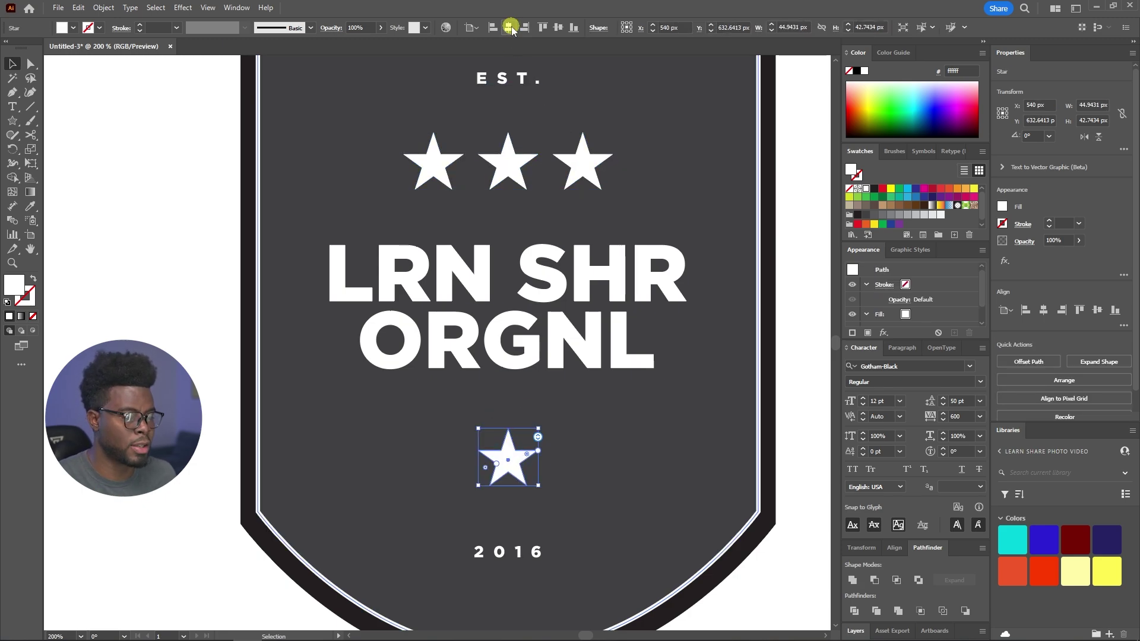
{"action": "scroll", "coordinate": [501, 170], "scroll_direction": "down", "scroll_amount": 1}
{"action": "scroll", "coordinate": [558, 175], "scroll_direction": "up", "scroll_amount": 1}
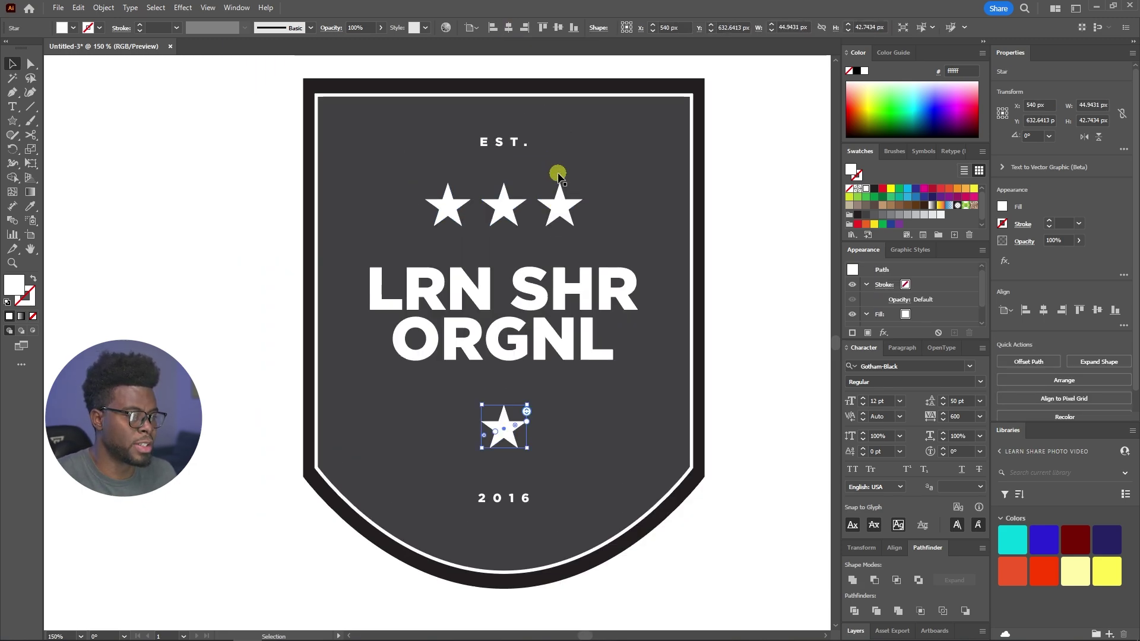
{"action": "scroll", "coordinate": [558, 175], "scroll_direction": "down", "scroll_amount": 1}
{"action": "scroll", "coordinate": [636, 190], "scroll_direction": "up", "scroll_amount": 1}
{"action": "left_click", "coordinate": [729, 233]}
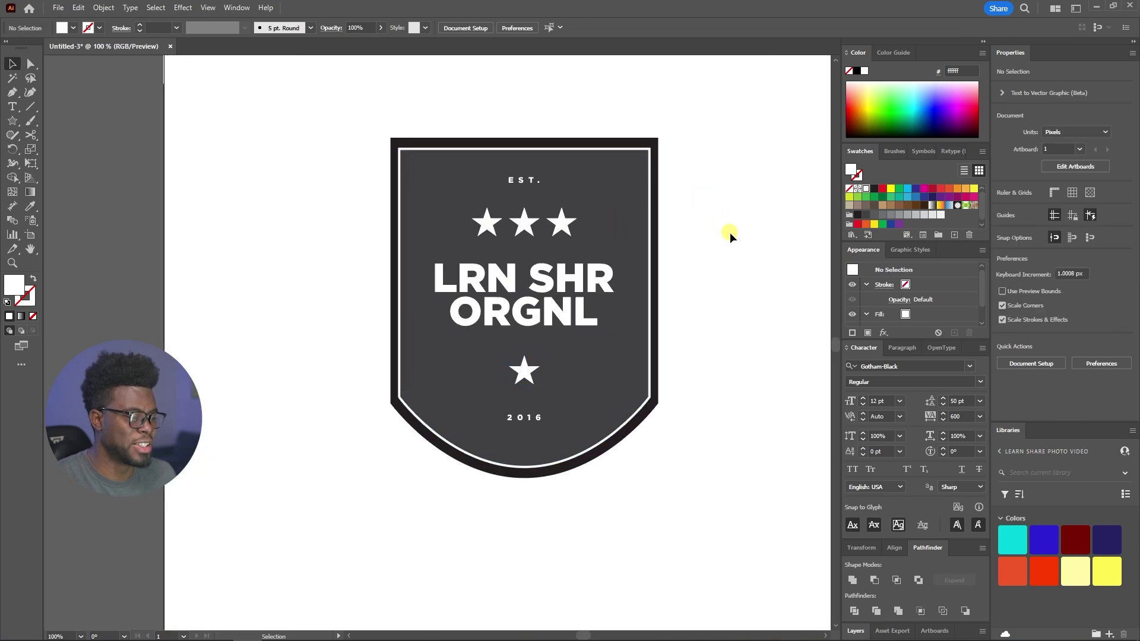
Distribute the EST. text, star row, LRN SHR ORGNL lettering, lower star and 2016 by their vertical centers, and deselect them
{"action": "scroll", "coordinate": [716, 227], "scroll_direction": "up", "scroll_amount": 1}
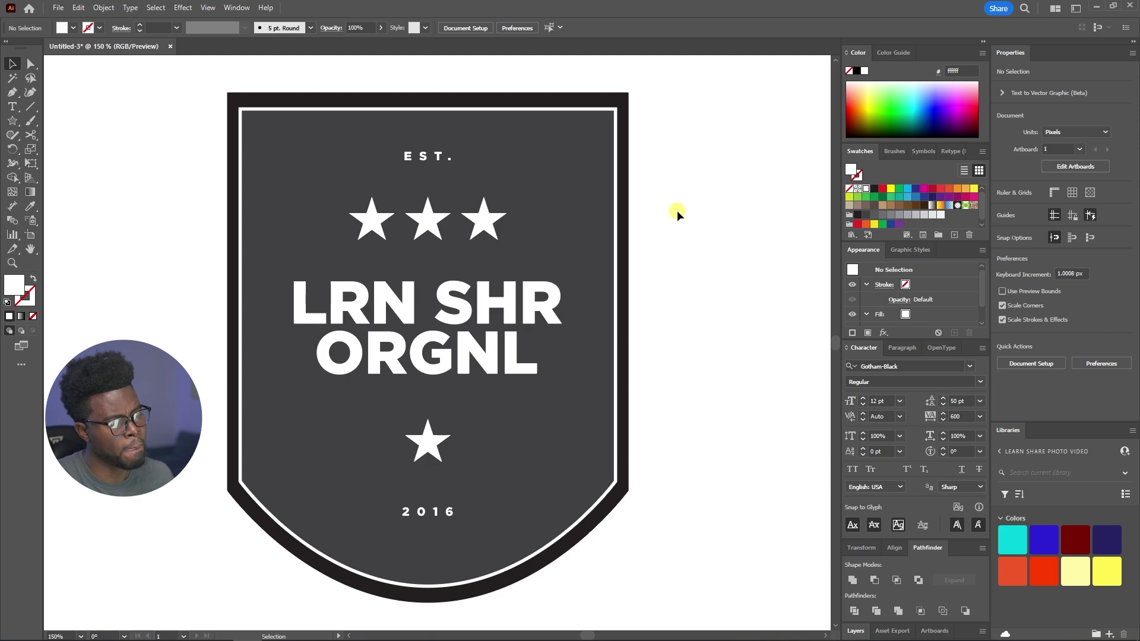
{"action": "scroll", "coordinate": [677, 210], "scroll_direction": "down", "scroll_amount": 1}
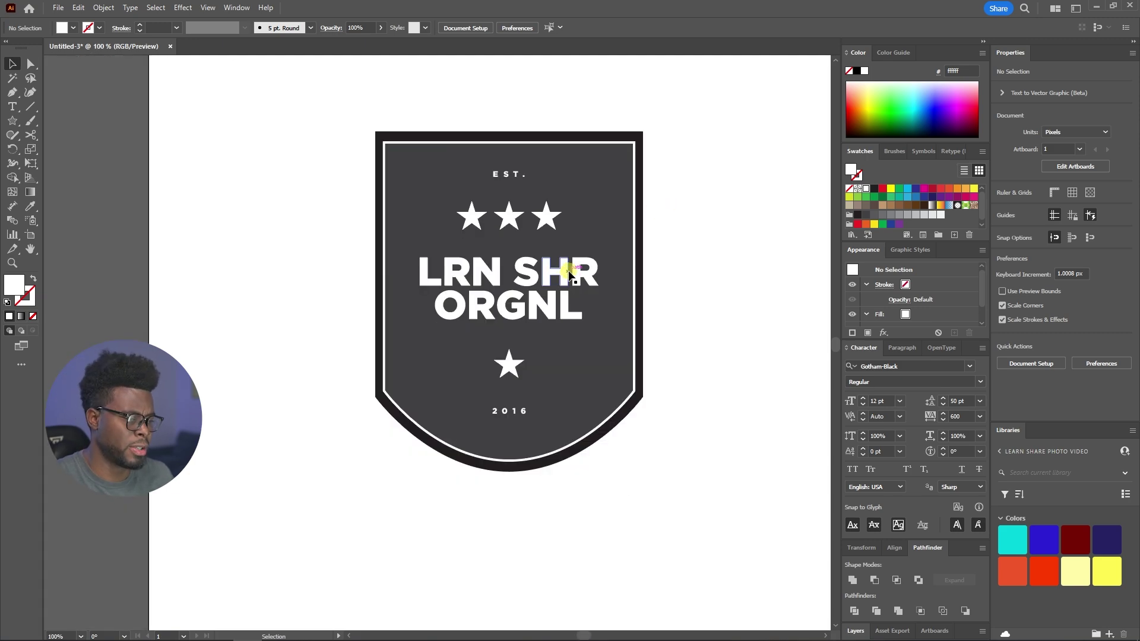
{"action": "left_click", "coordinate": [520, 176]}
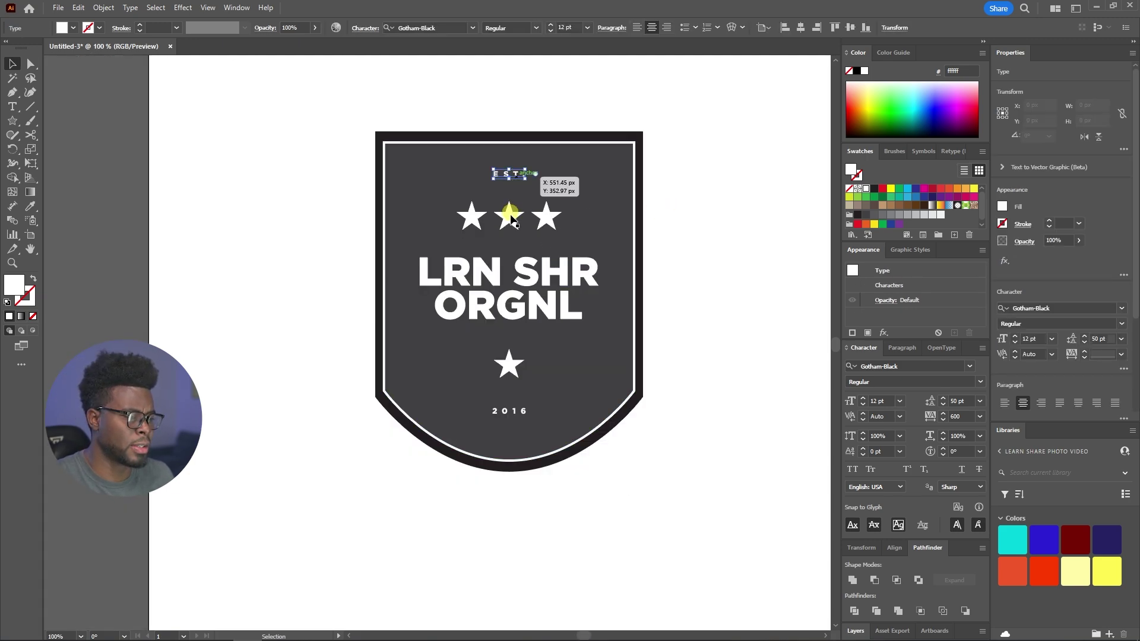
{"action": "left_click", "coordinate": [509, 224], "text": "shift"}
{"action": "left_click", "coordinate": [519, 265], "text": "shift"}
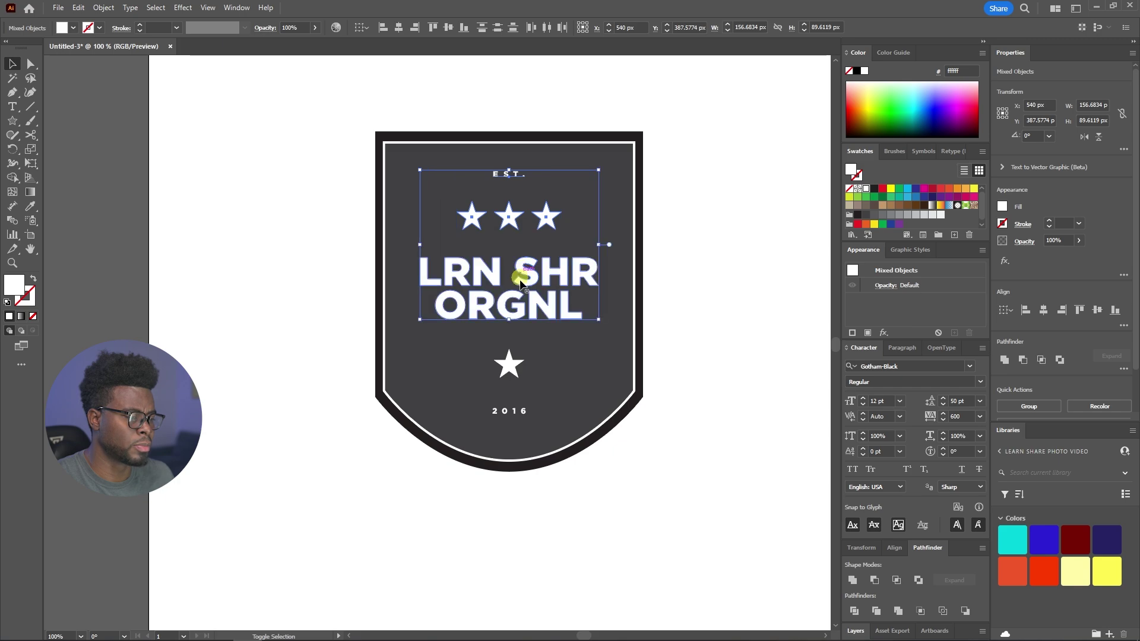
{"action": "left_click", "coordinate": [508, 366], "text": "shift"}
{"action": "left_click", "coordinate": [511, 416], "text": "shift"}
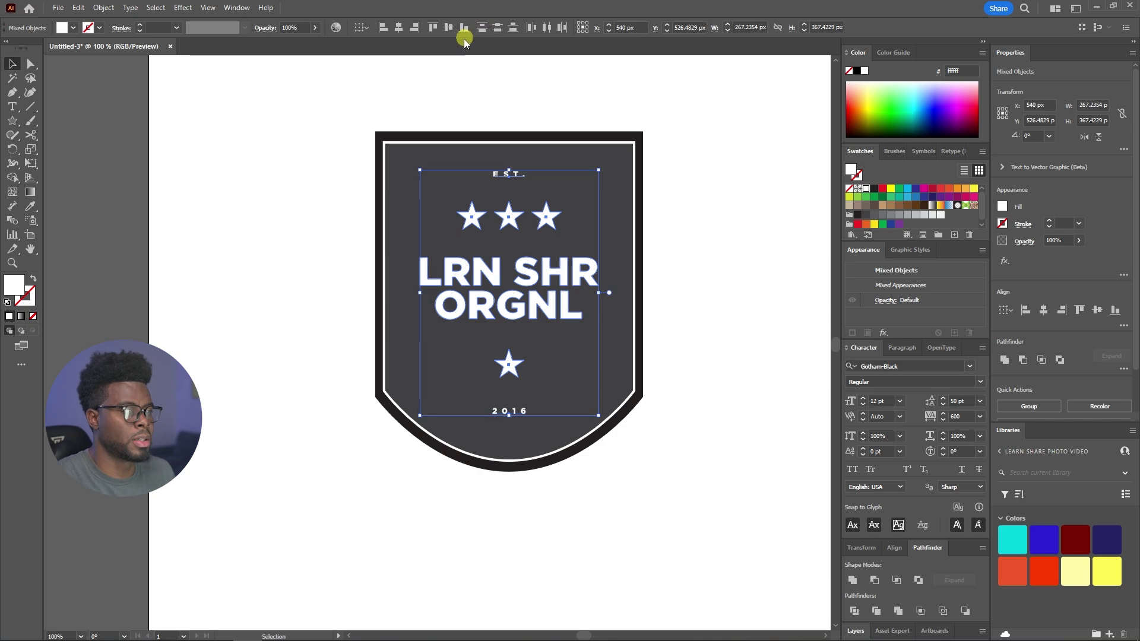
{"action": "left_click", "coordinate": [498, 27]}
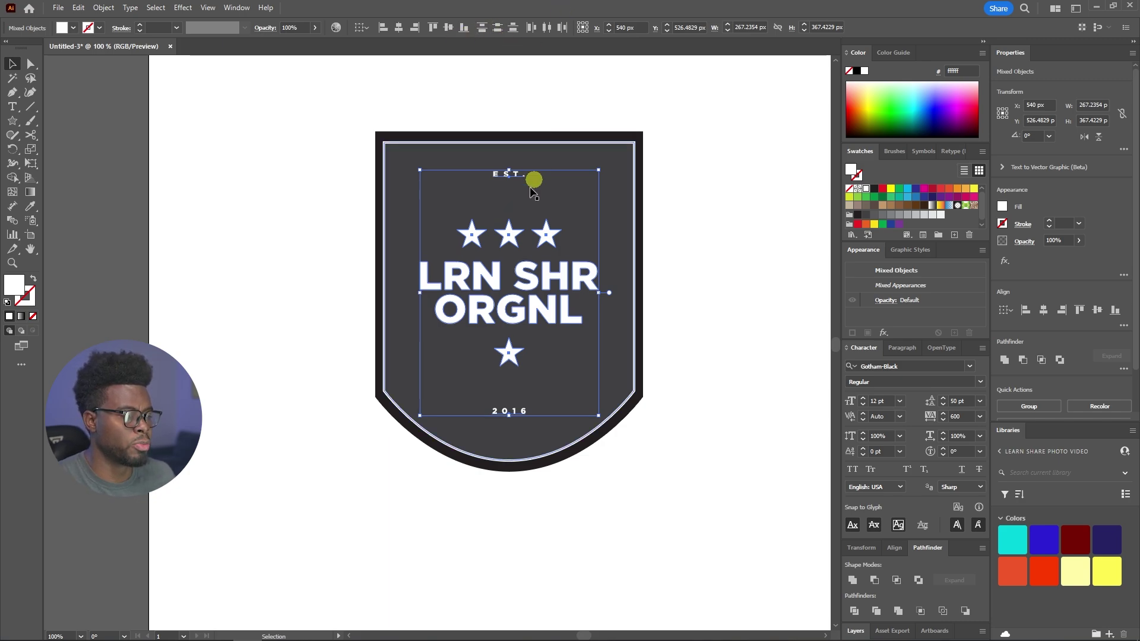
{"action": "left_click", "coordinate": [717, 224]}
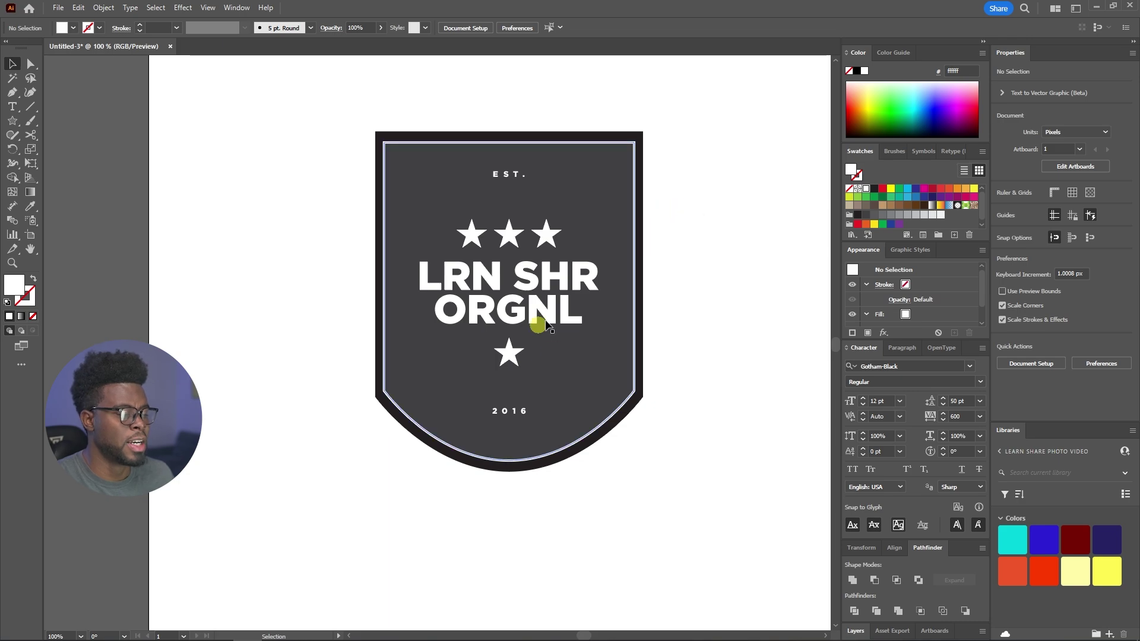
Move the lower star straight down, slightly away from the ORGNL lettering, to about Y 625 px
{"action": "scroll", "coordinate": [519, 356], "scroll_direction": "up", "scroll_amount": 1}
{"action": "scroll", "coordinate": [518, 356], "scroll_direction": "up", "scroll_amount": 2}
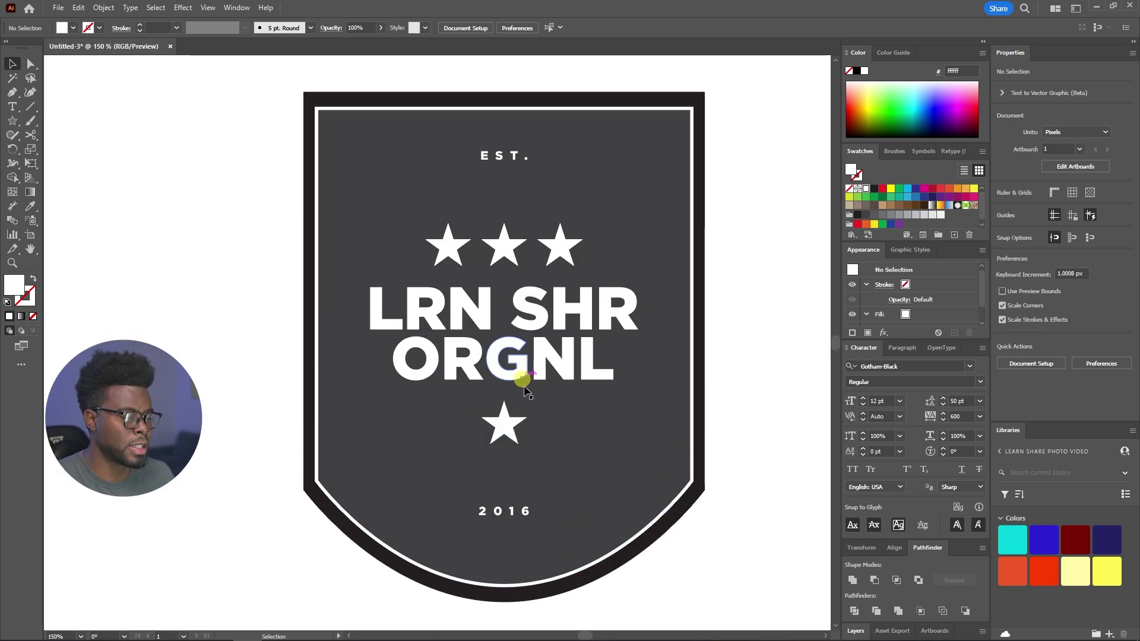
{"action": "left_click", "coordinate": [510, 422]}
{"action": "left_click_drag", "start_coordinate": [511, 420], "coordinate": [510, 429]}
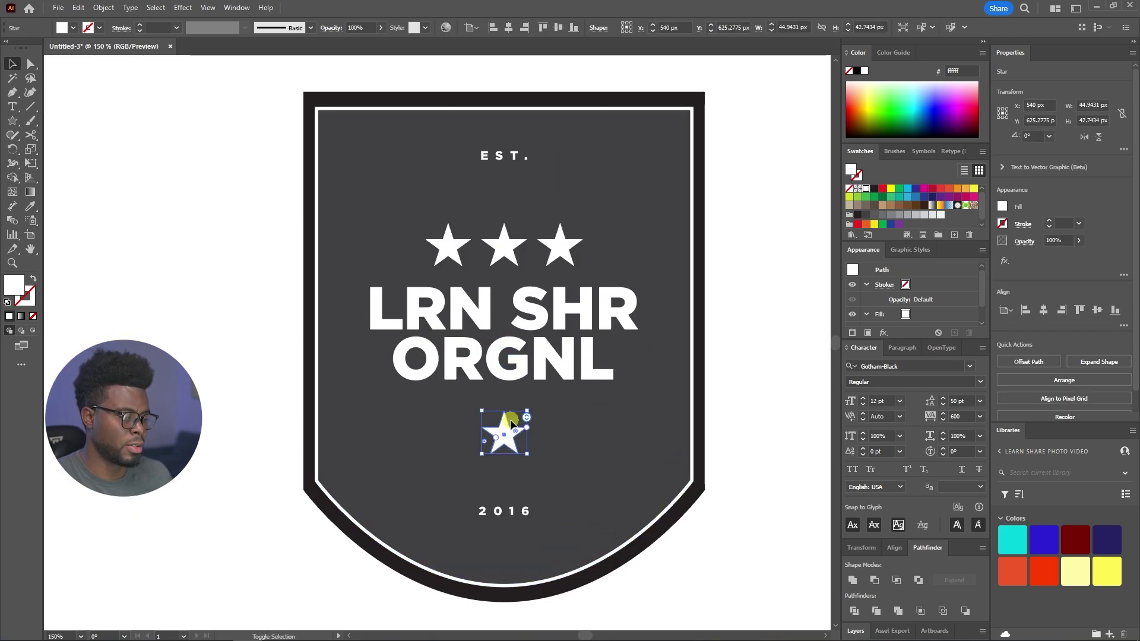
Move the three-star group straight up from the LRN SHR lettering to about Y 428 px and deselect it
{"action": "left_click", "coordinate": [507, 256]}
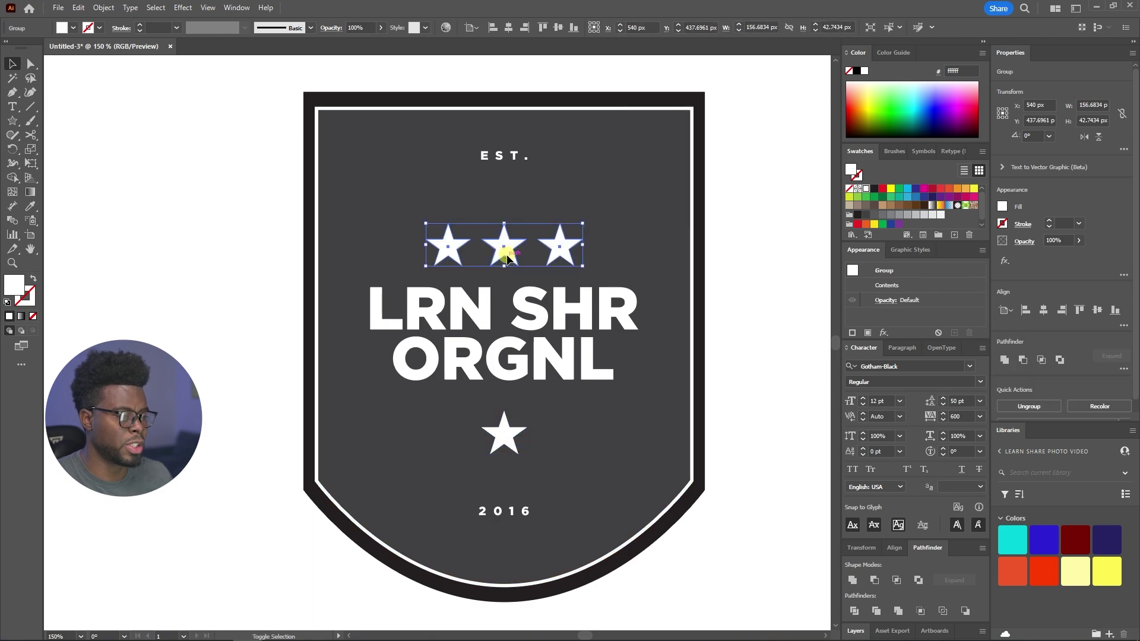
{"action": "left_click_drag", "start_coordinate": [507, 256], "coordinate": [505, 247]}
{"action": "scroll", "coordinate": [558, 246], "scroll_direction": "down", "scroll_amount": 1}
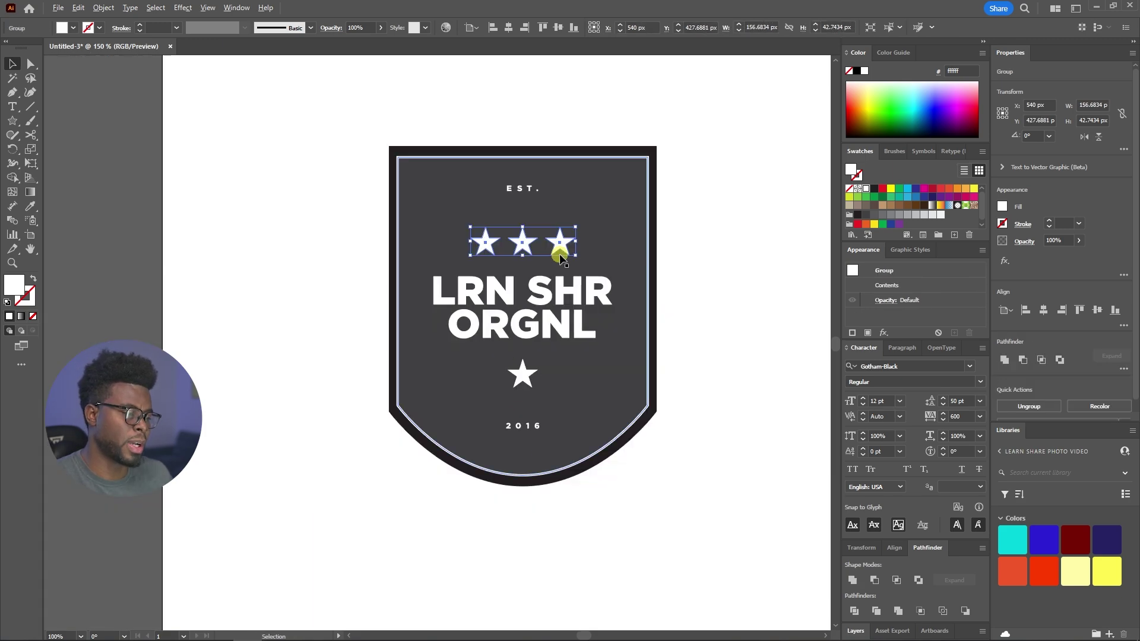
{"action": "left_click", "coordinate": [708, 226]}
{"action": "scroll", "coordinate": [707, 226], "scroll_direction": "down", "scroll_amount": 1}
{"action": "scroll", "coordinate": [706, 227], "scroll_direction": "up", "scroll_amount": 2}
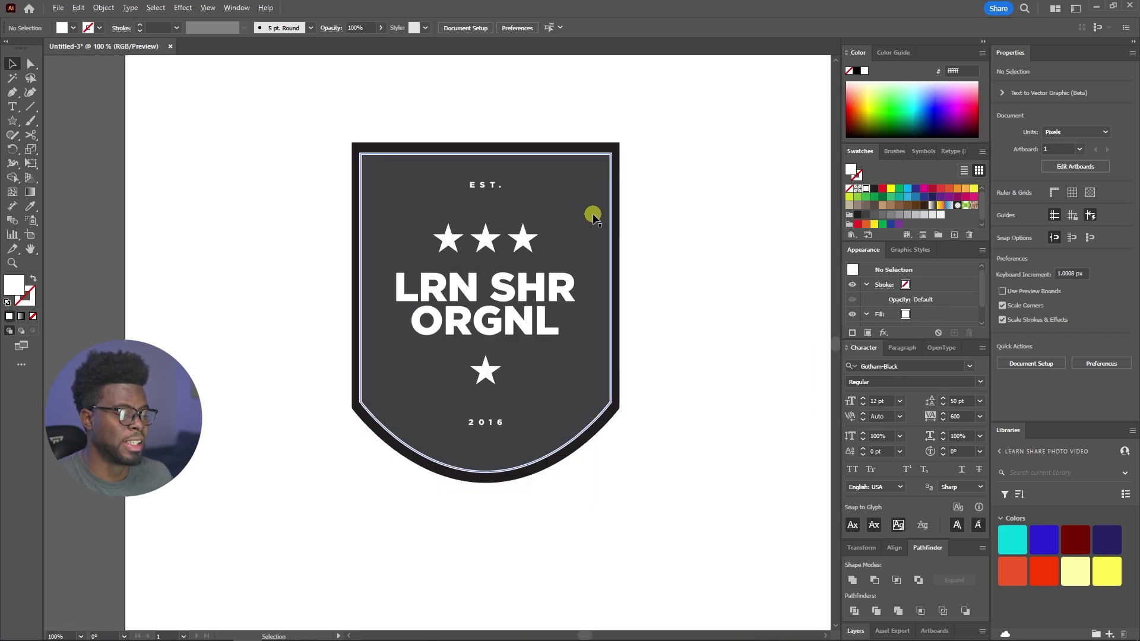
Convert the EST. text to outlines and deselect it
{"action": "left_click", "coordinate": [487, 184]}
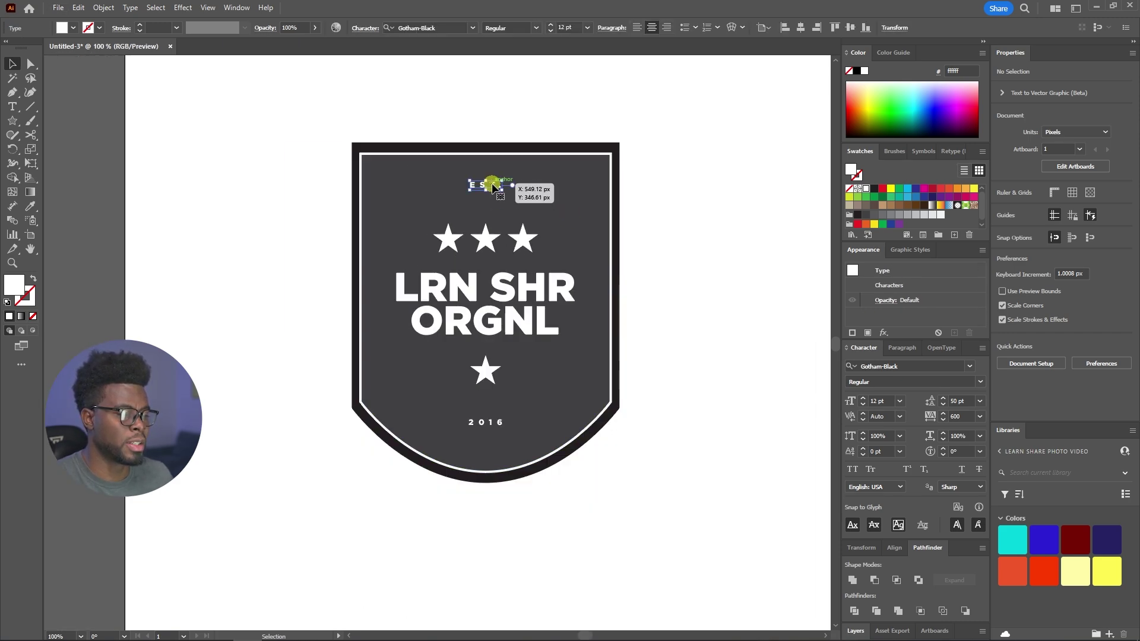
{"action": "right_click", "coordinate": [493, 186]}
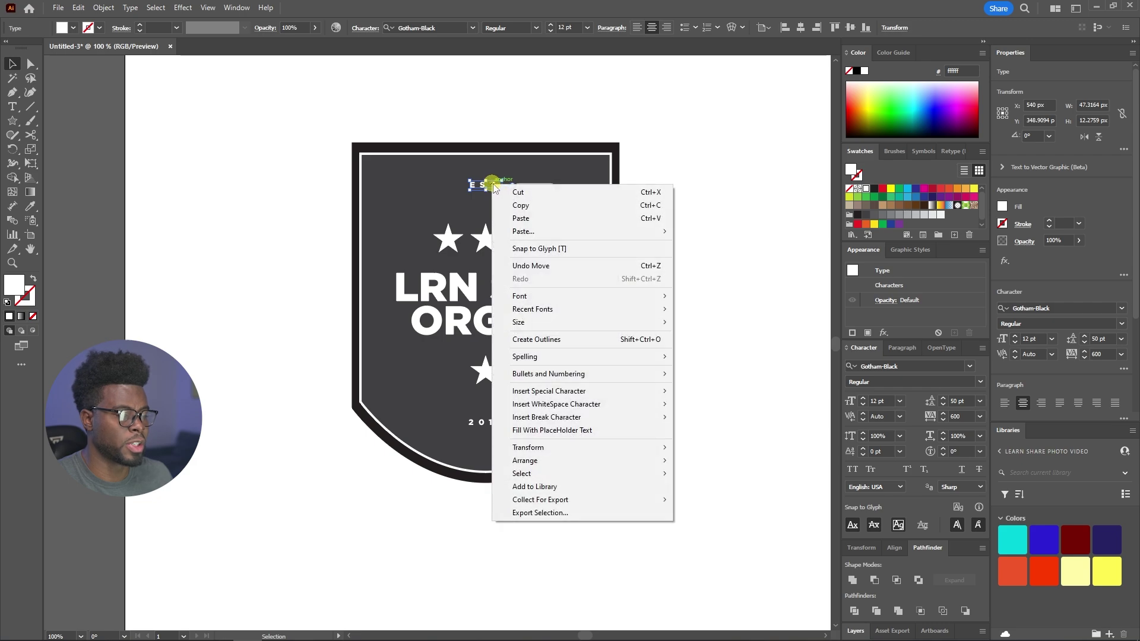
{"action": "left_click", "coordinate": [576, 347]}
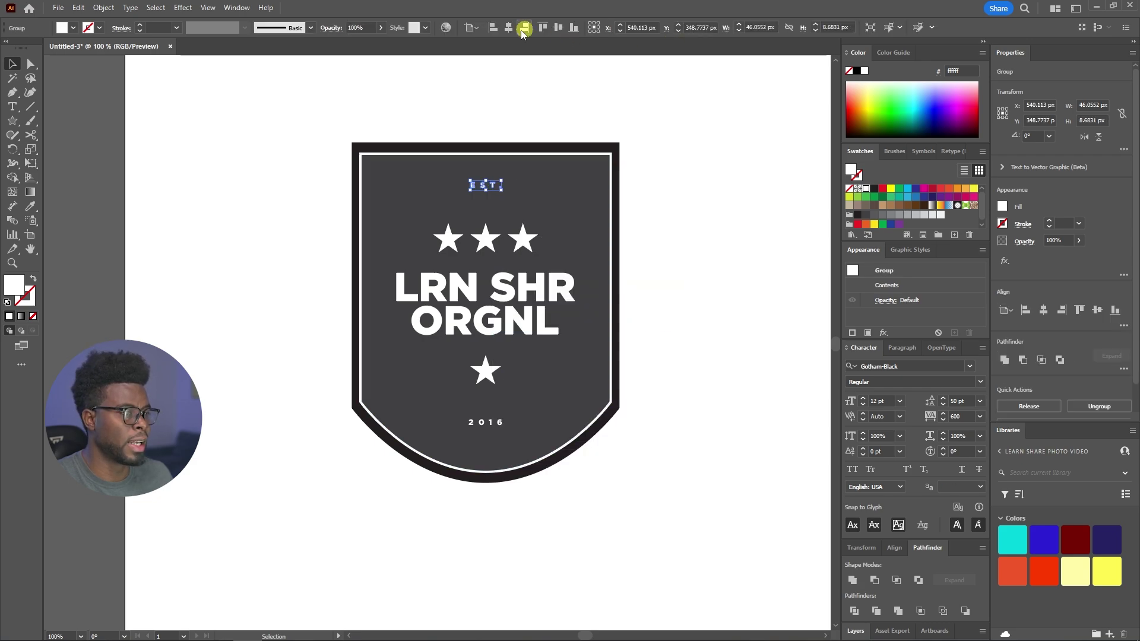
{"action": "left_click", "coordinate": [703, 213]}
{"action": "key", "text": "ctrl+="}
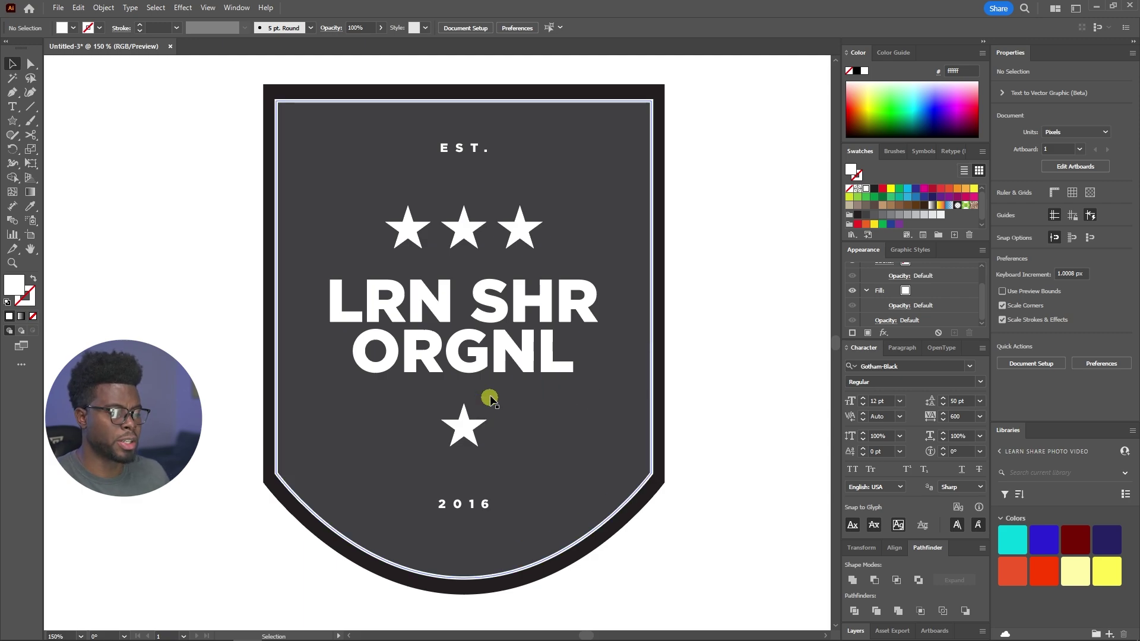
Scale the three-star group proportionally to a height of 35 px
{"action": "left_click", "coordinate": [473, 236]}
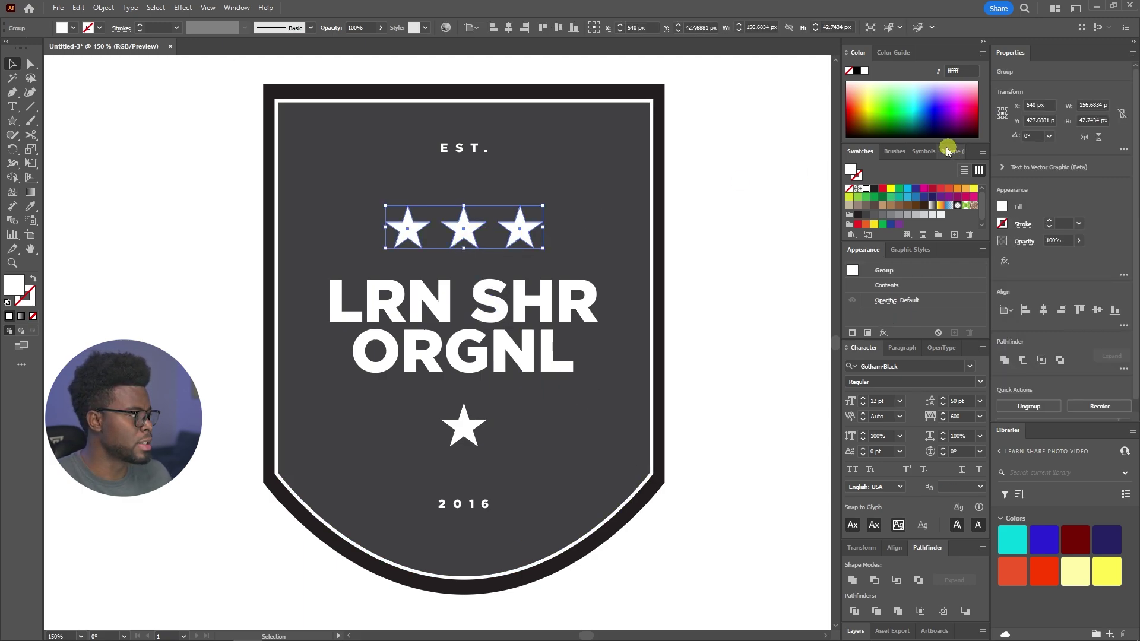
{"action": "left_click", "coordinate": [473, 234]}
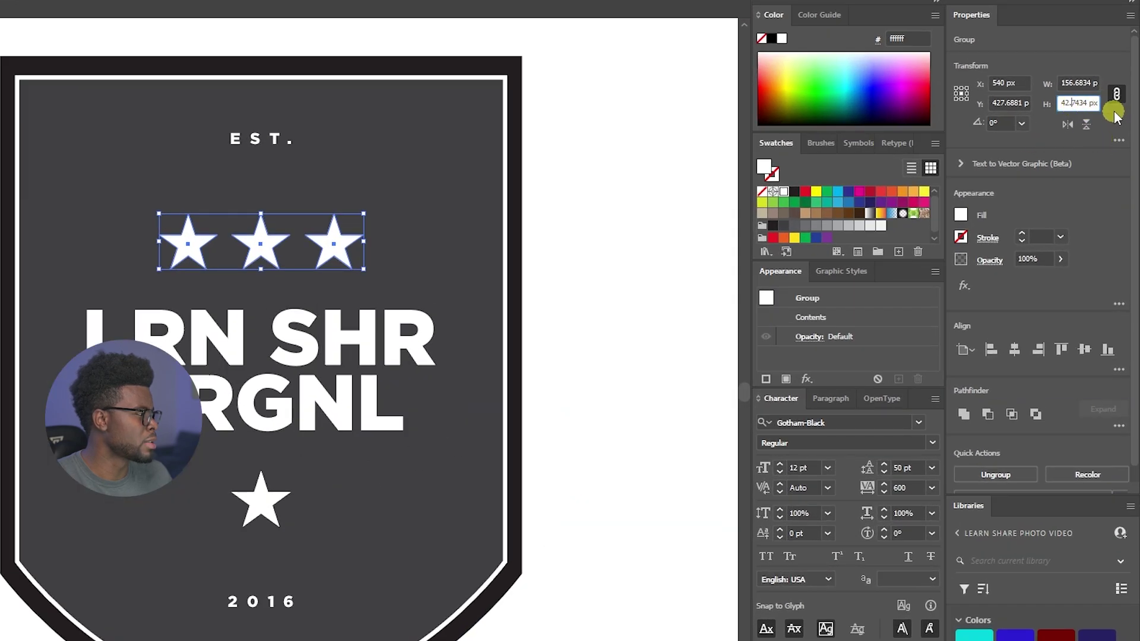
{"action": "type", "text": "5"}
{"action": "key", "text": "Return"}
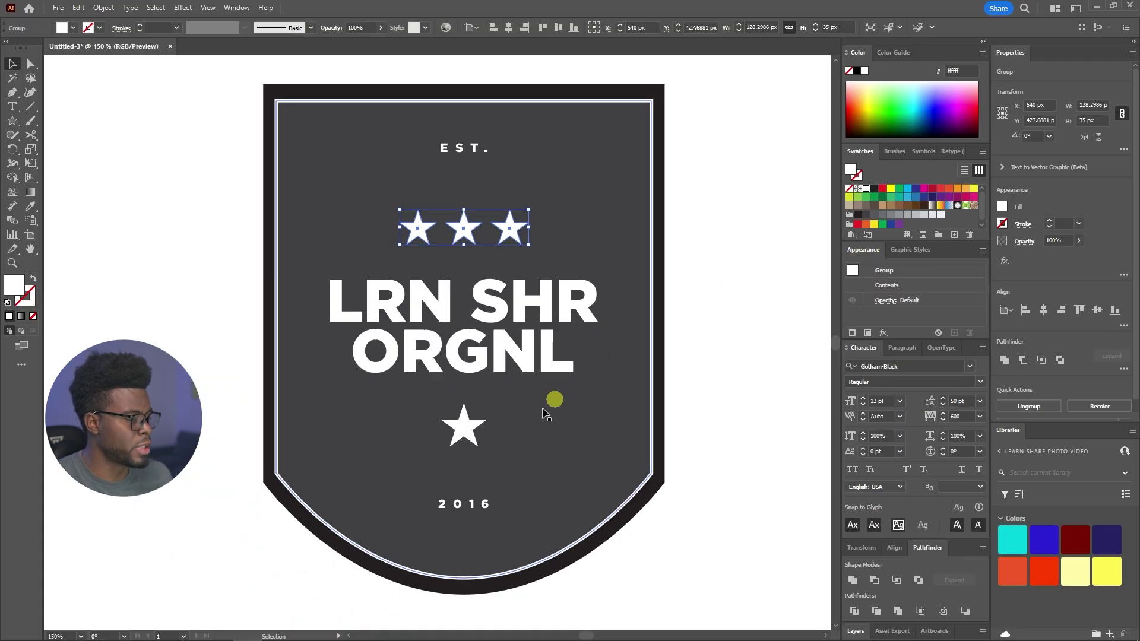
Scale the single lower star proportionally to a height of 35 px and deselect it
{"action": "left_click", "coordinate": [440, 556]}
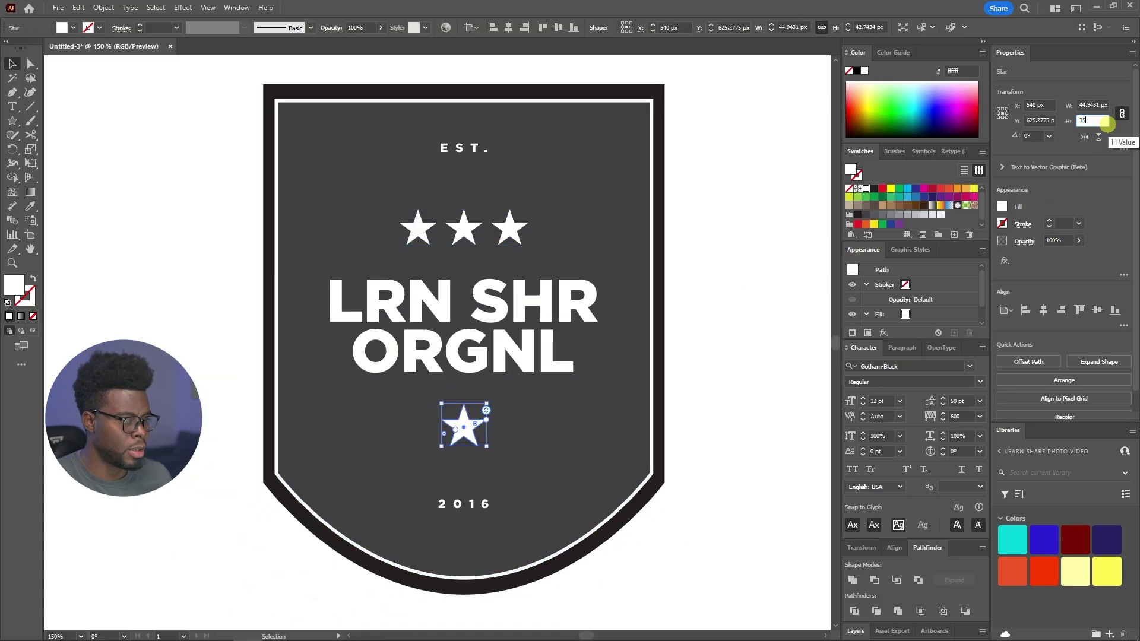
{"action": "left_click", "coordinate": [1107, 123]}
{"action": "type", "text": "35"}
{"action": "key", "text": "Return"}
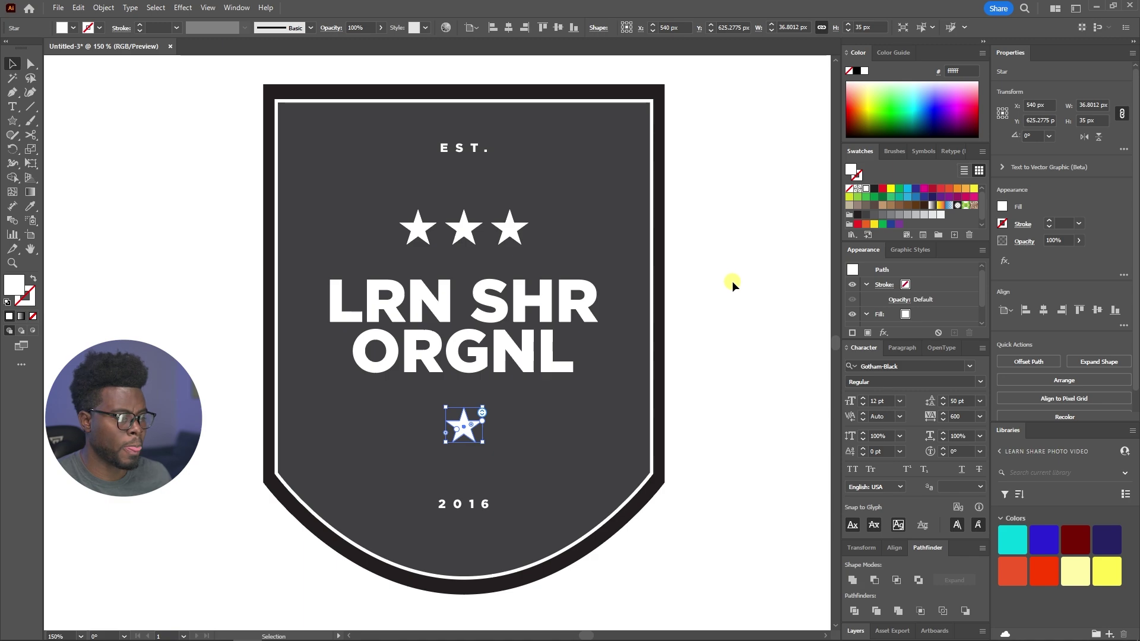
{"action": "left_click", "coordinate": [732, 280]}
{"action": "key", "text": "ctrl+0"}
{"action": "scroll", "coordinate": [577, 213], "scroll_direction": "down", "scroll_amount": 1}
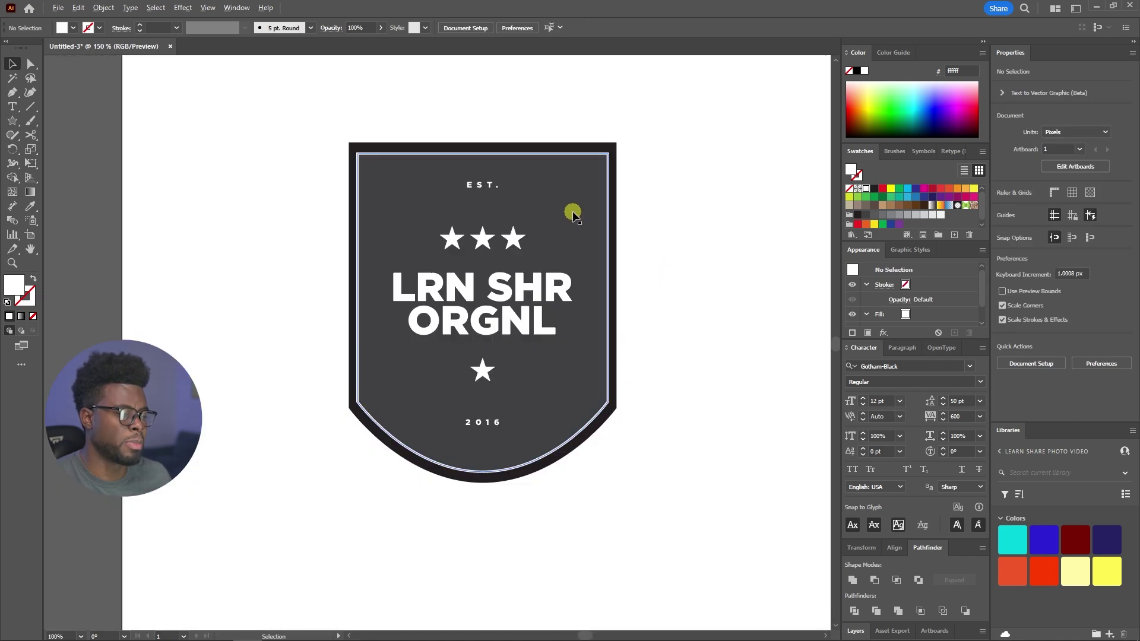
Shorten the shield group from its lower edge to a height of about 464 px, keeping its width
{"action": "left_click", "coordinate": [565, 146]}
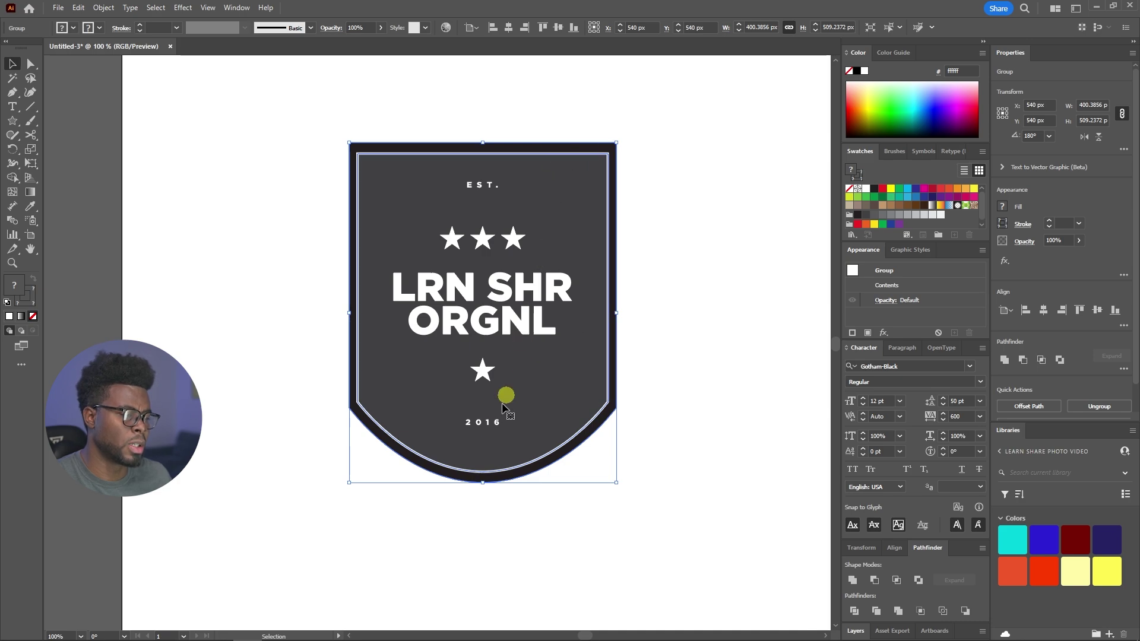
{"action": "left_click_drag", "start_coordinate": [482, 482], "coordinate": [485, 453]}
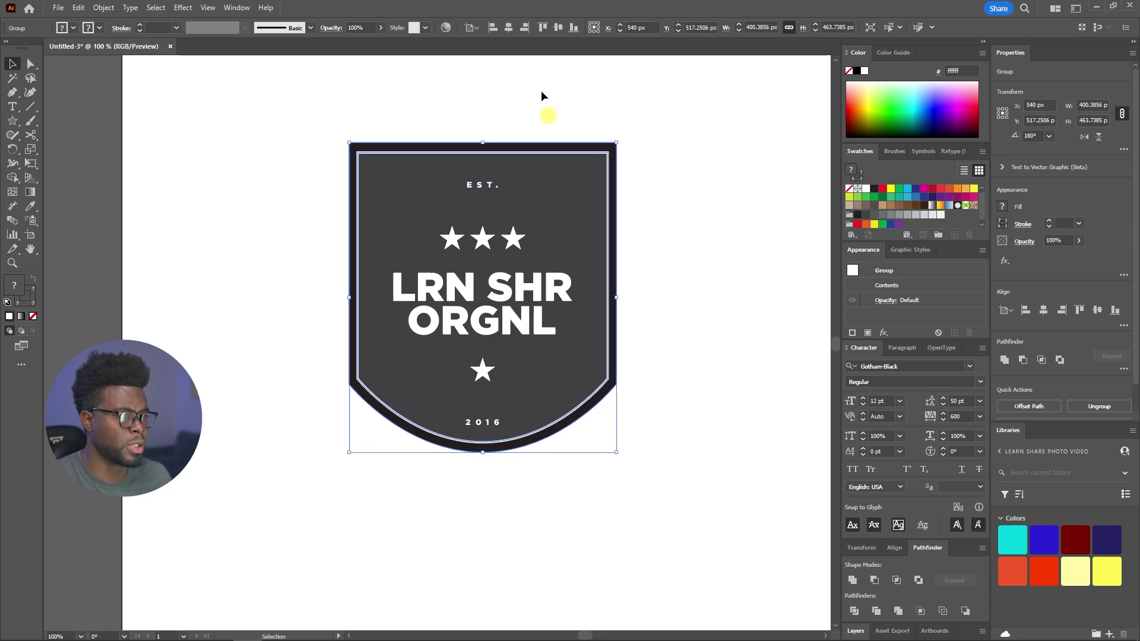
Group the EST. line, three-star row, LRN SHR ORGNL lettering, single star and 2016 line together, and deselect the group
{"action": "left_click", "coordinate": [482, 185]}
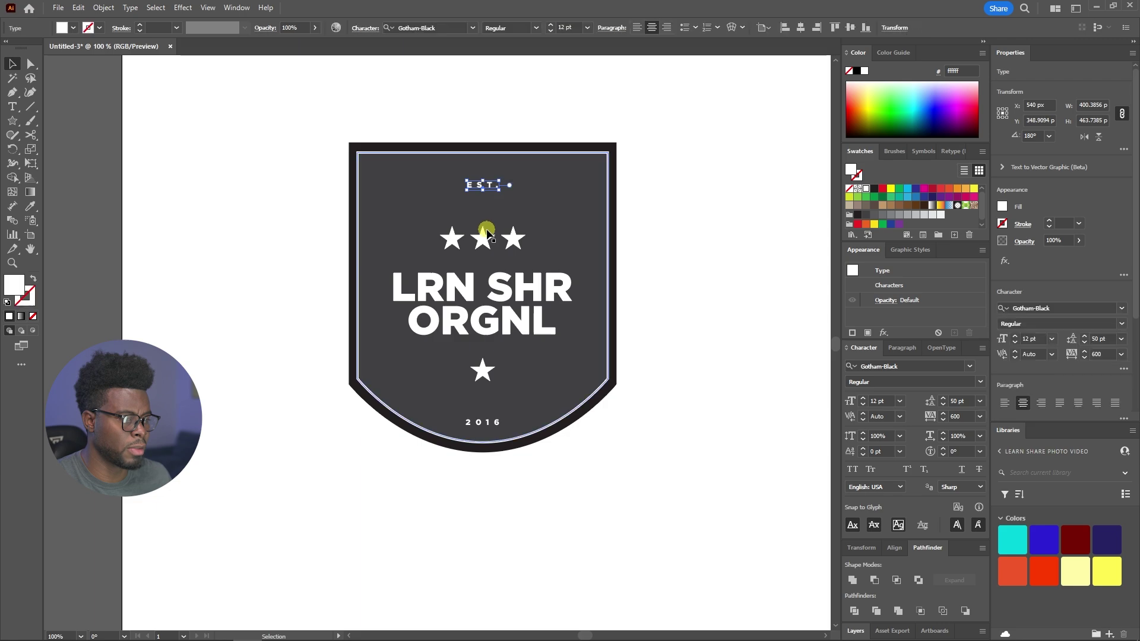
{"action": "left_click", "coordinate": [484, 240], "text": "shift"}
{"action": "left_click", "coordinate": [495, 292], "text": "shift"}
{"action": "left_click", "coordinate": [482, 373], "text": "shift"}
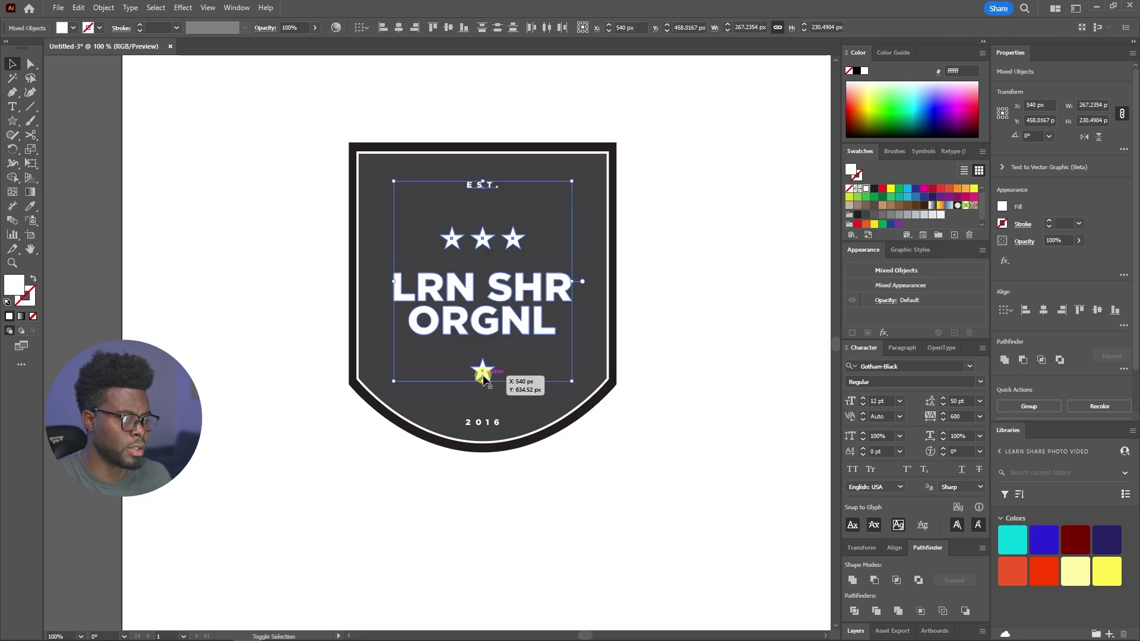
{"action": "left_click", "coordinate": [487, 423], "text": "shift"}
{"action": "key", "text": "ctrl+g"}
{"action": "left_click", "coordinate": [623, 252]}
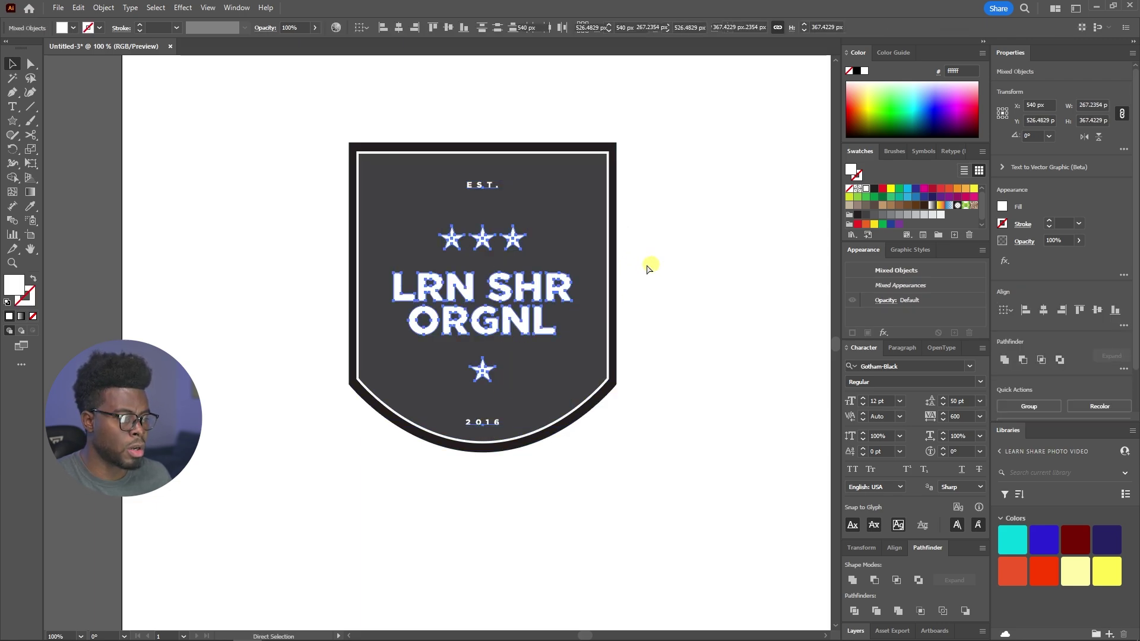
Center the text-and-stars group vertically on the artboard, and center the shield group on it both horizontally and vertically
{"action": "left_click", "coordinate": [494, 263]}
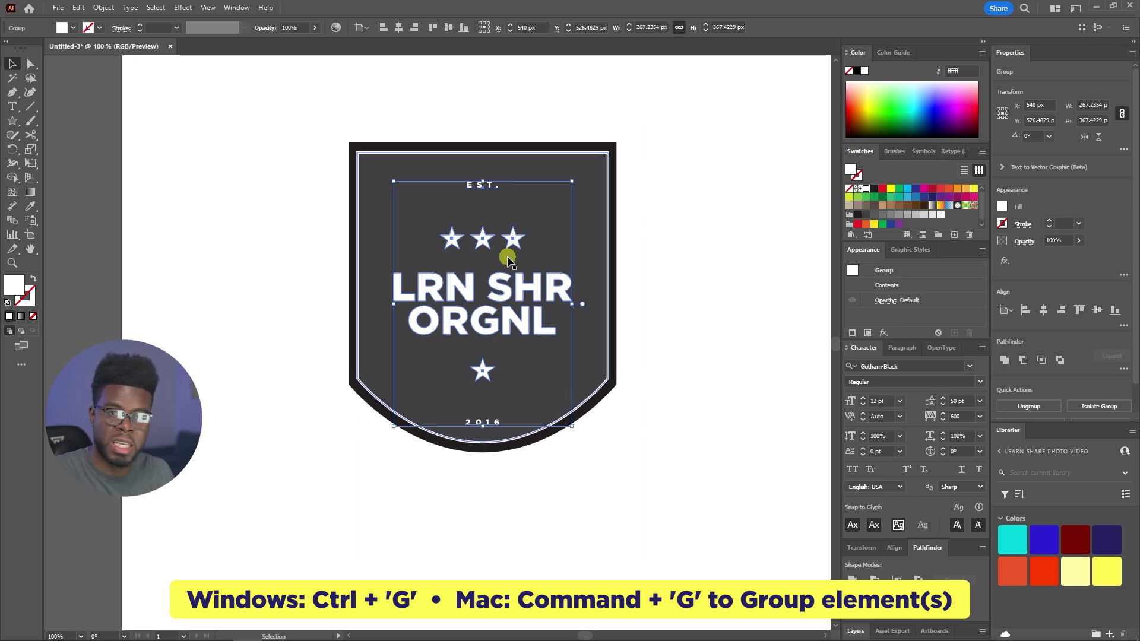
{"action": "left_click", "coordinate": [448, 28]}
{"action": "left_click", "coordinate": [642, 231]}
{"action": "left_click", "coordinate": [567, 158]}
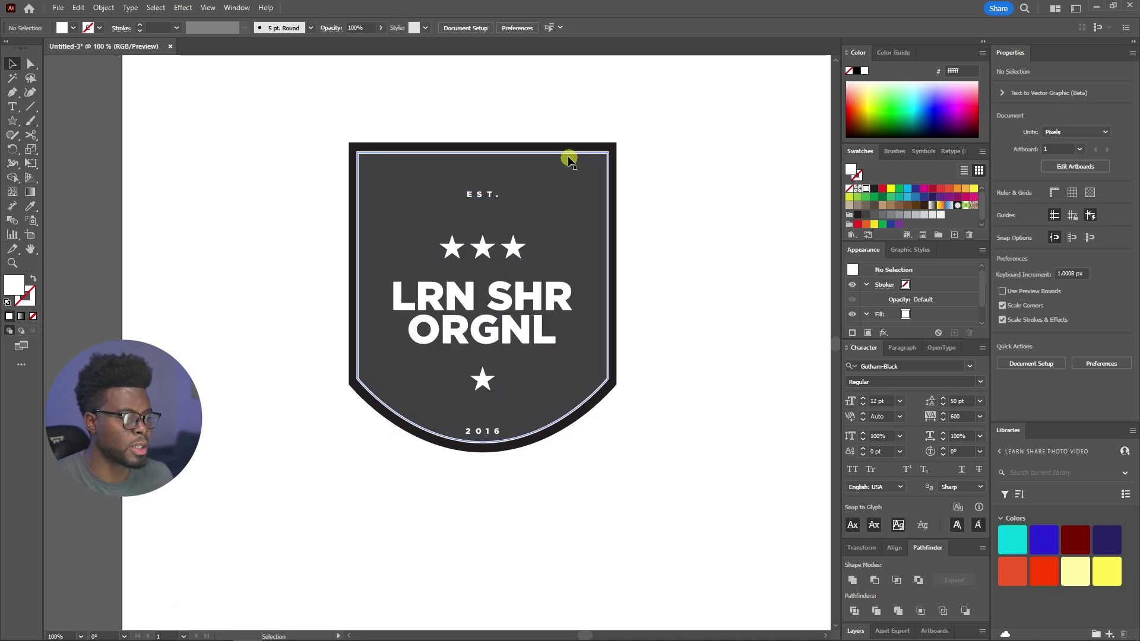
{"action": "left_click", "coordinate": [508, 28]}
{"action": "left_click", "coordinate": [550, 29]}
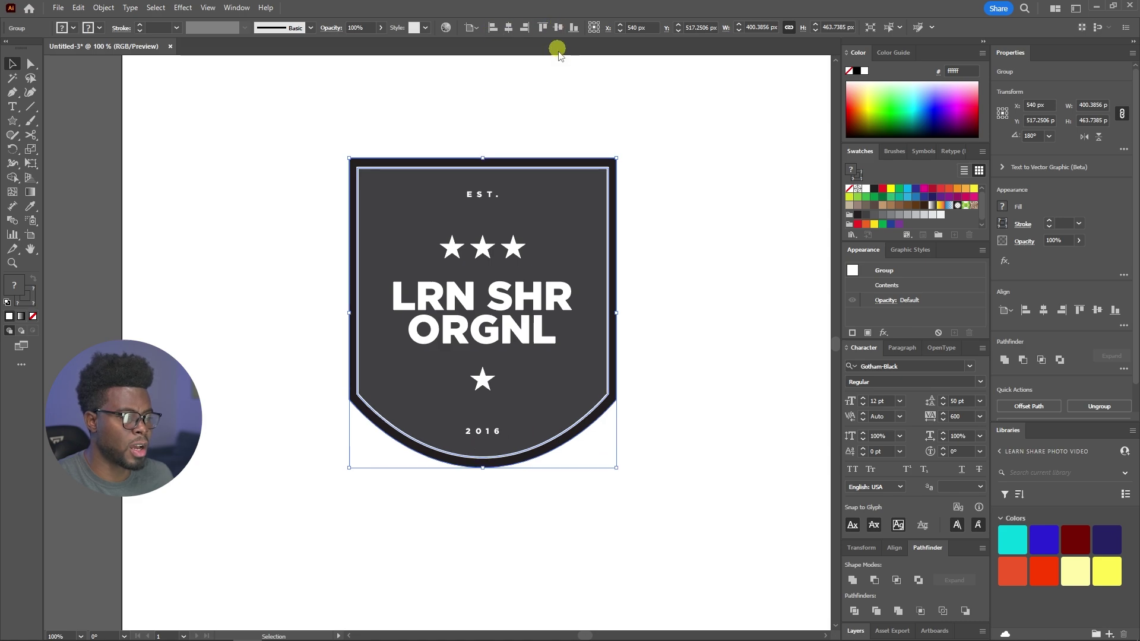
{"action": "left_click", "coordinate": [670, 177]}
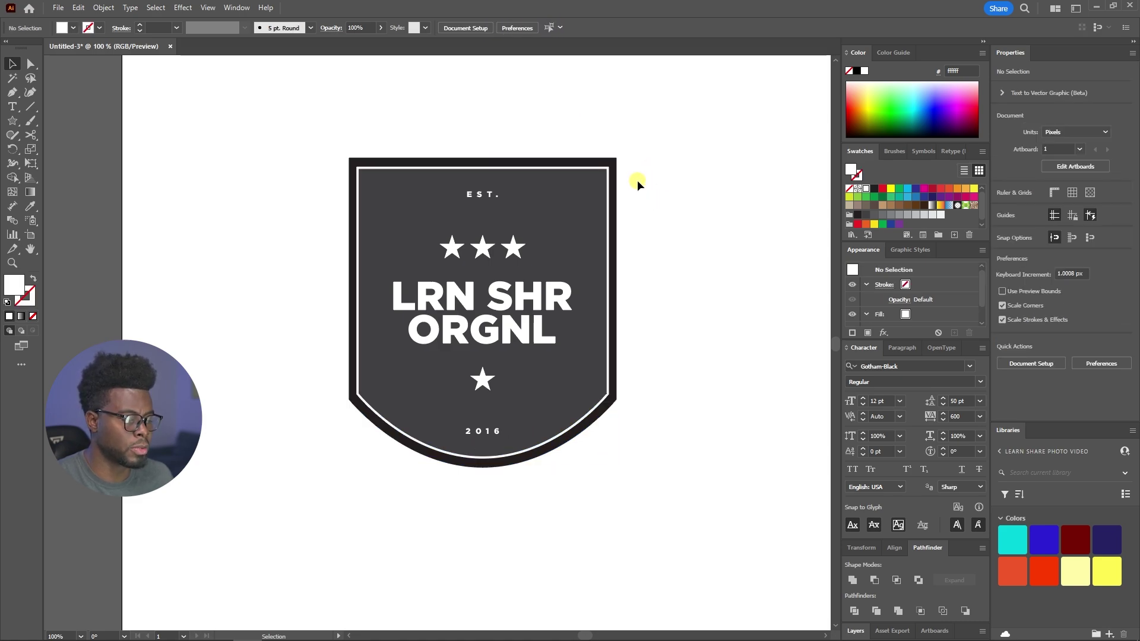
Isolate the shield group and set the inner shield path's white stroke to 4 pt, leaving isolation again
{"action": "left_click", "coordinate": [585, 201]}
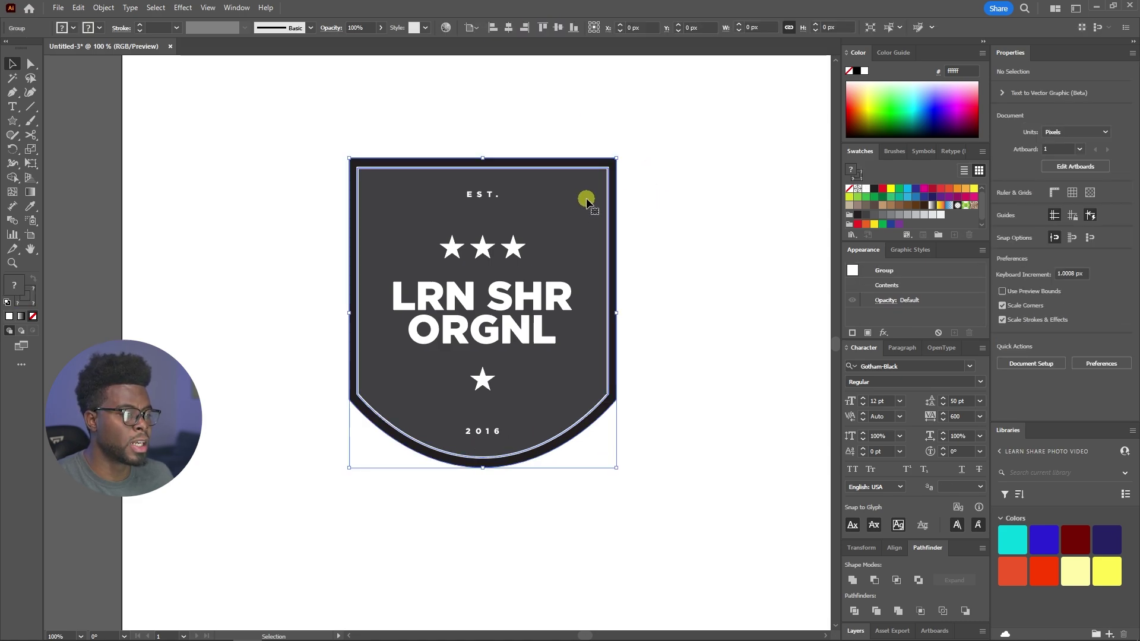
{"action": "left_click", "coordinate": [697, 188]}
{"action": "left_click", "coordinate": [605, 190]}
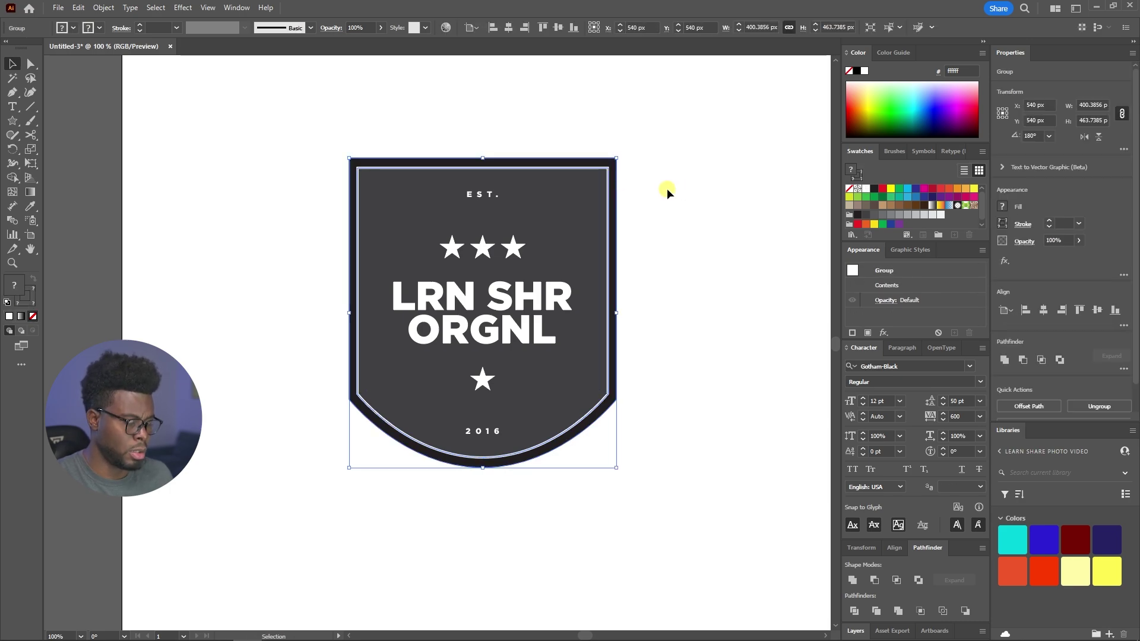
{"action": "double_click", "coordinate": [586, 199]}
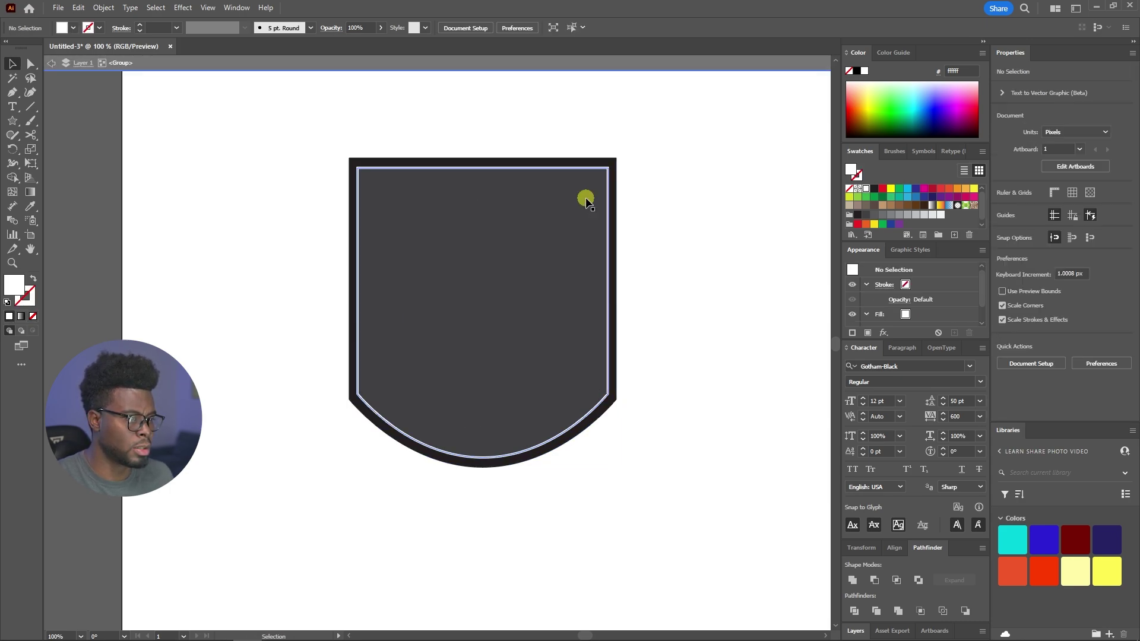
{"action": "left_click", "coordinate": [586, 201]}
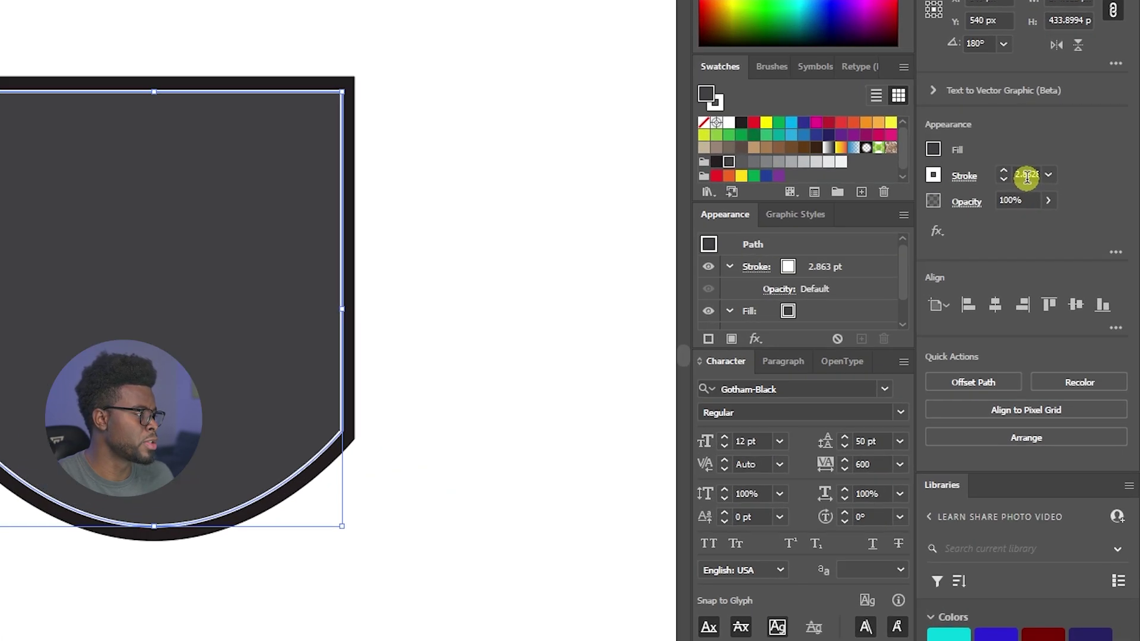
{"action": "left_click", "coordinate": [1065, 224]}
{"action": "key", "text": "ctrl+a"}
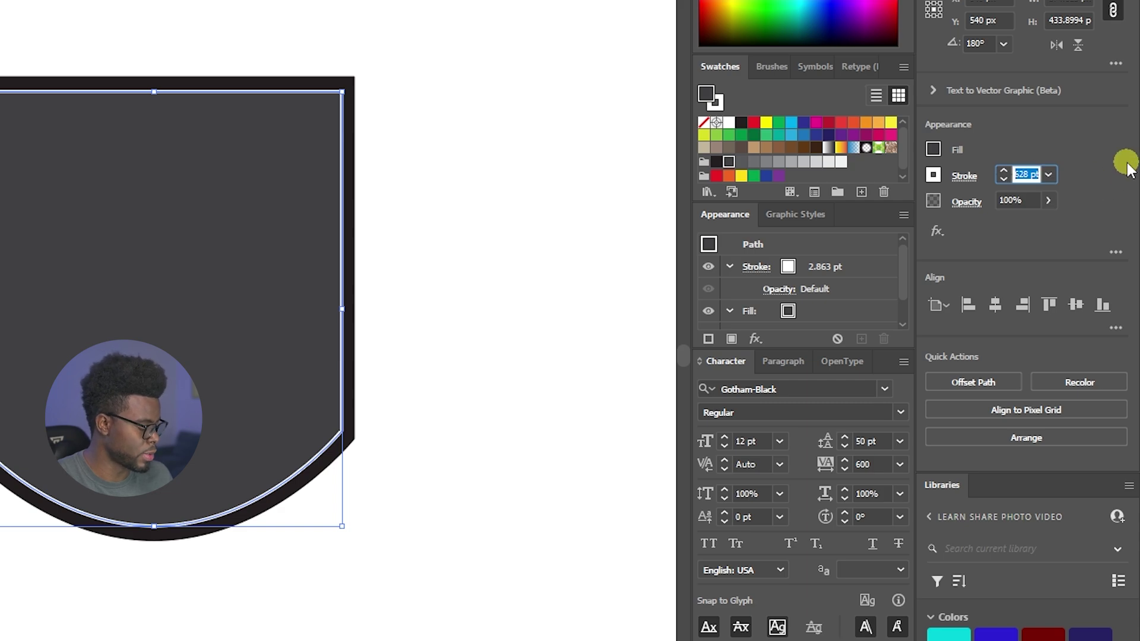
{"action": "type", "text": "4"}
{"action": "key", "text": "Return"}
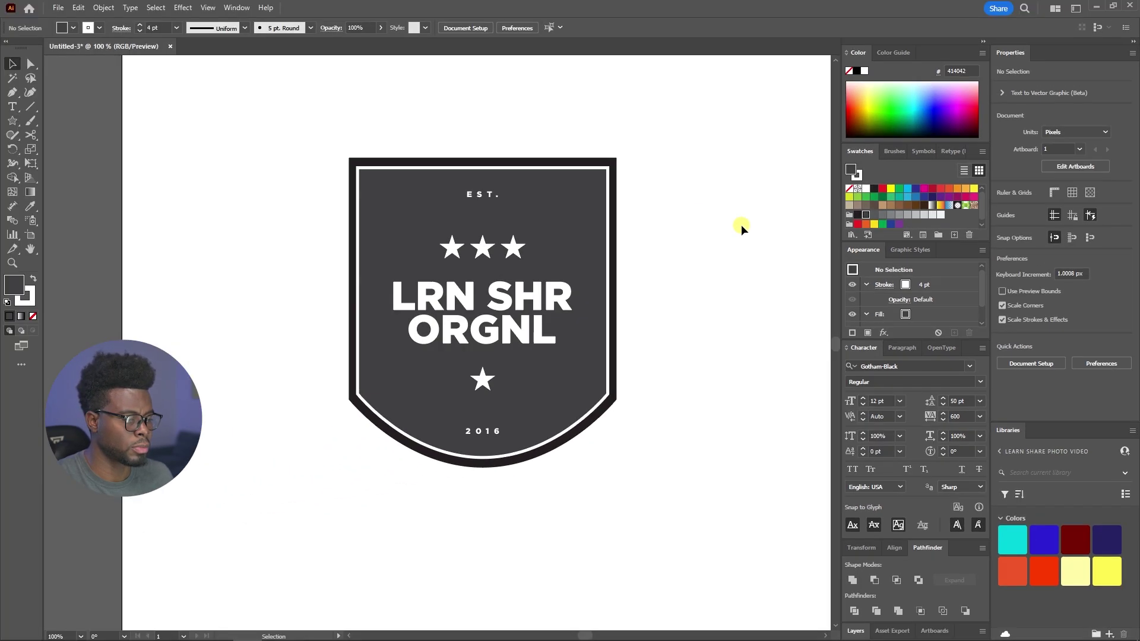
{"action": "left_click", "coordinate": [541, 177]}
{"action": "scroll", "coordinate": [194, 179], "scroll_direction": "up", "scroll_amount": 1}
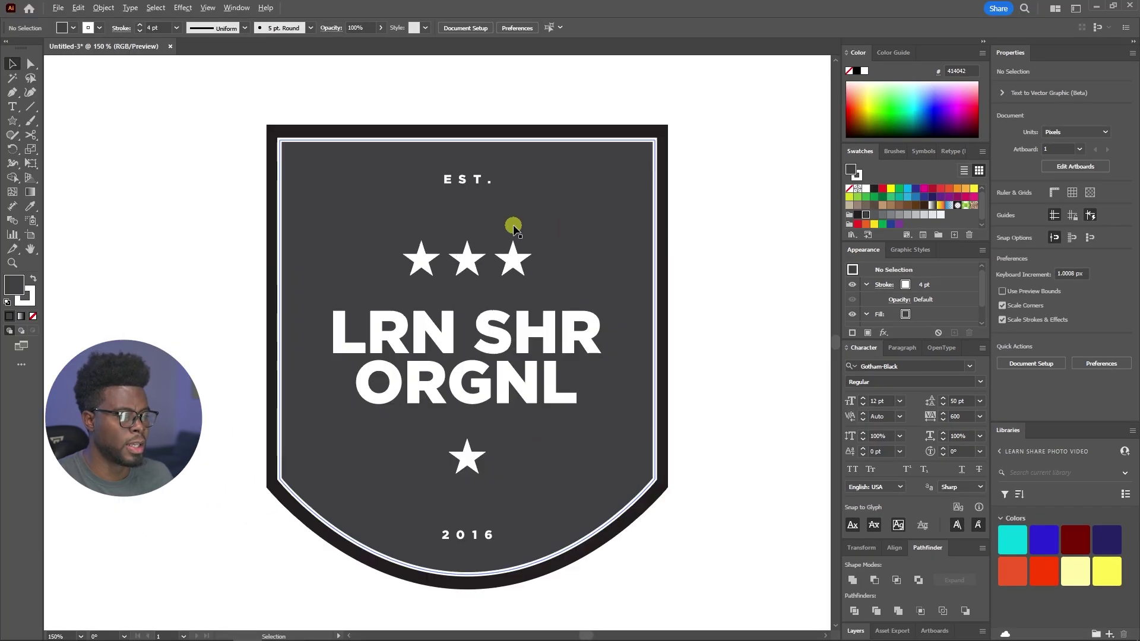
{"action": "scroll", "coordinate": [620, 238], "scroll_direction": "down", "scroll_amount": 1}
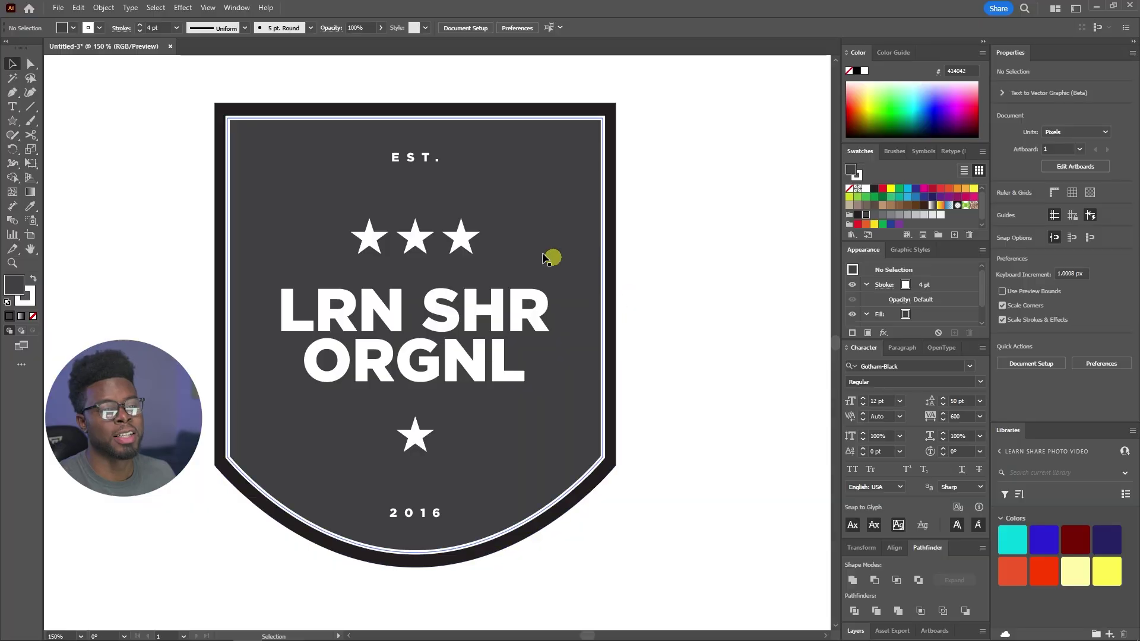
Save the document as an Adobe Illustrator file named "LSPV Logo Deisgn in Illustrator 1", accepting the Illustrator 2020 version options
{"action": "left_click", "coordinate": [58, 8]}
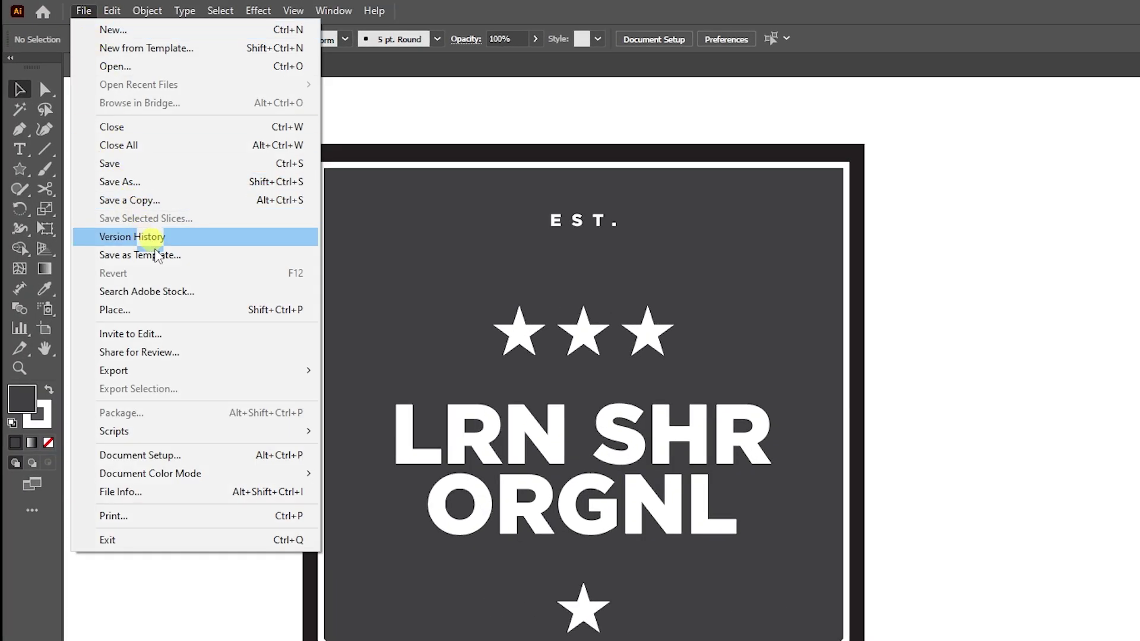
{"action": "left_click", "coordinate": [162, 162]}
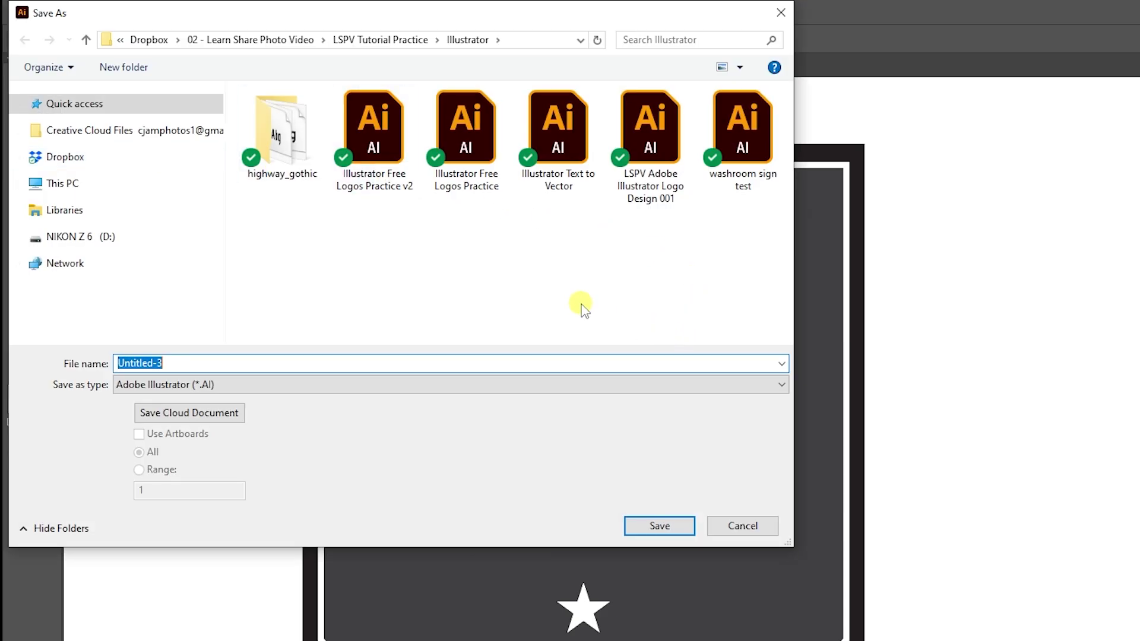
{"action": "type", "text": "LSPV"}
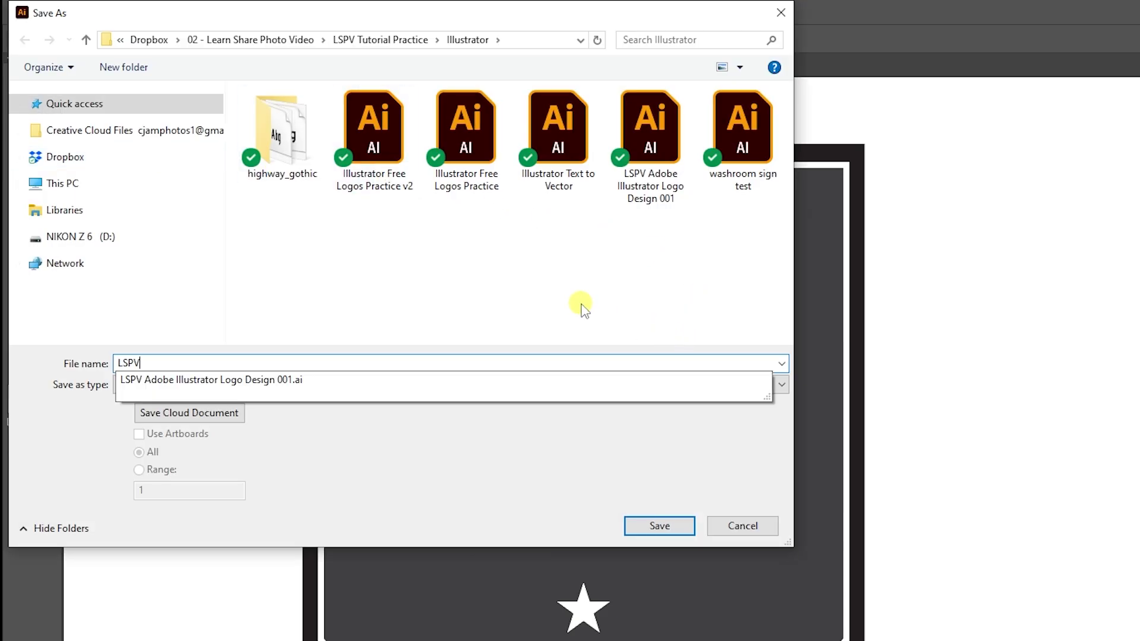
{"action": "type", "text": " Logo Deisgn in Illustrator"}
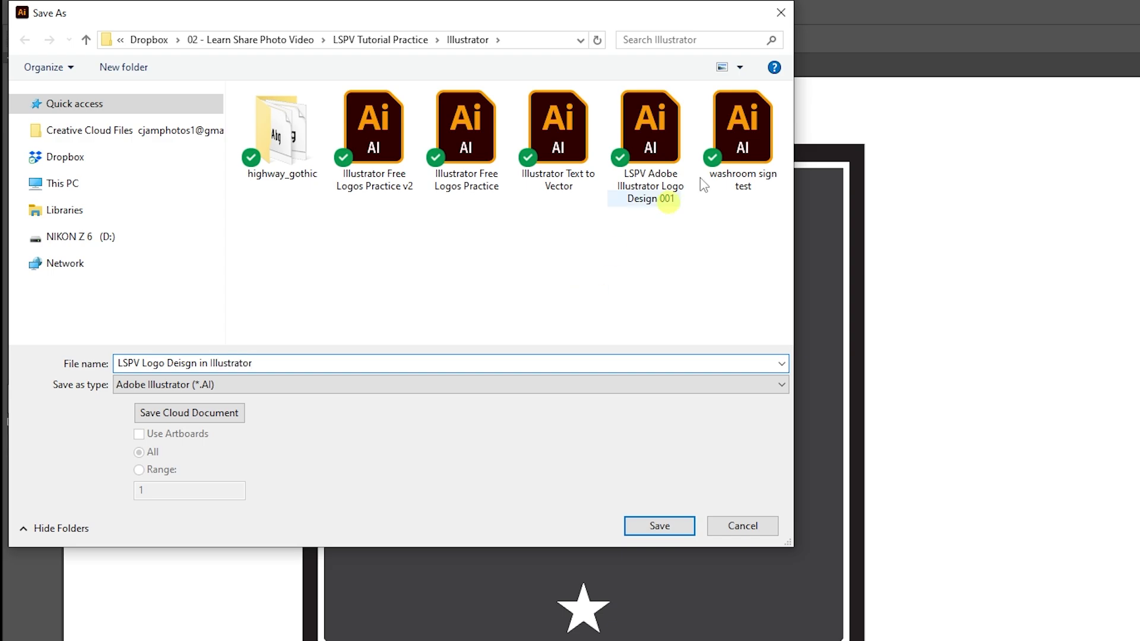
{"action": "type", "text": "1"}
{"action": "left_click", "coordinate": [660, 526]}
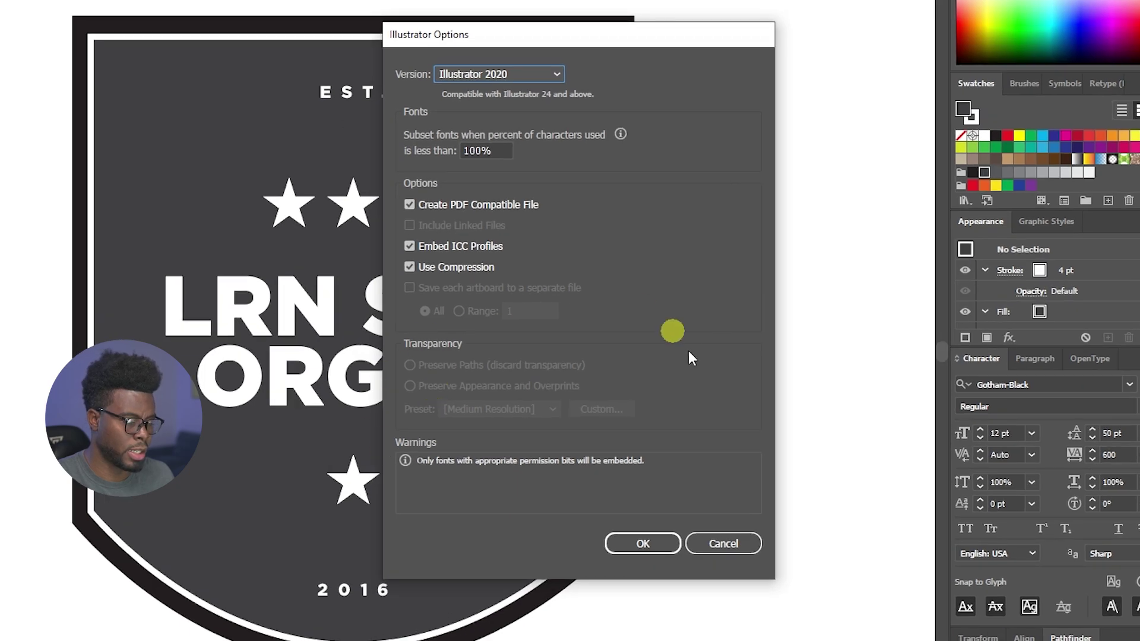
{"action": "left_click", "coordinate": [655, 537]}
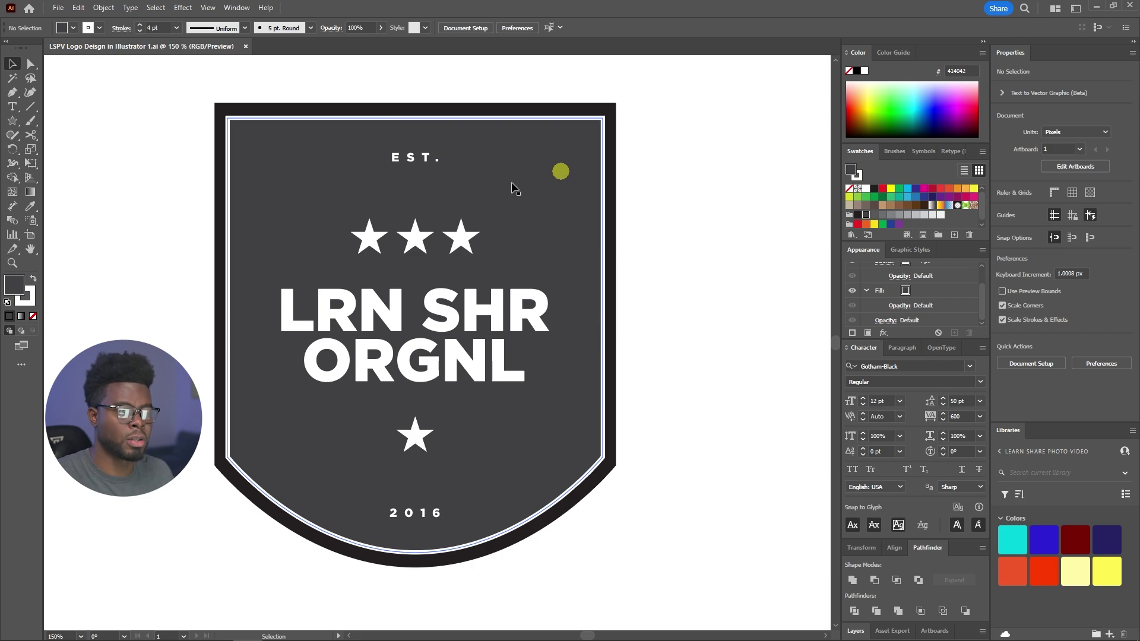
Ungroup the text-and-stars group inside the shield and deselect everything
{"action": "left_click", "coordinate": [465, 241]}
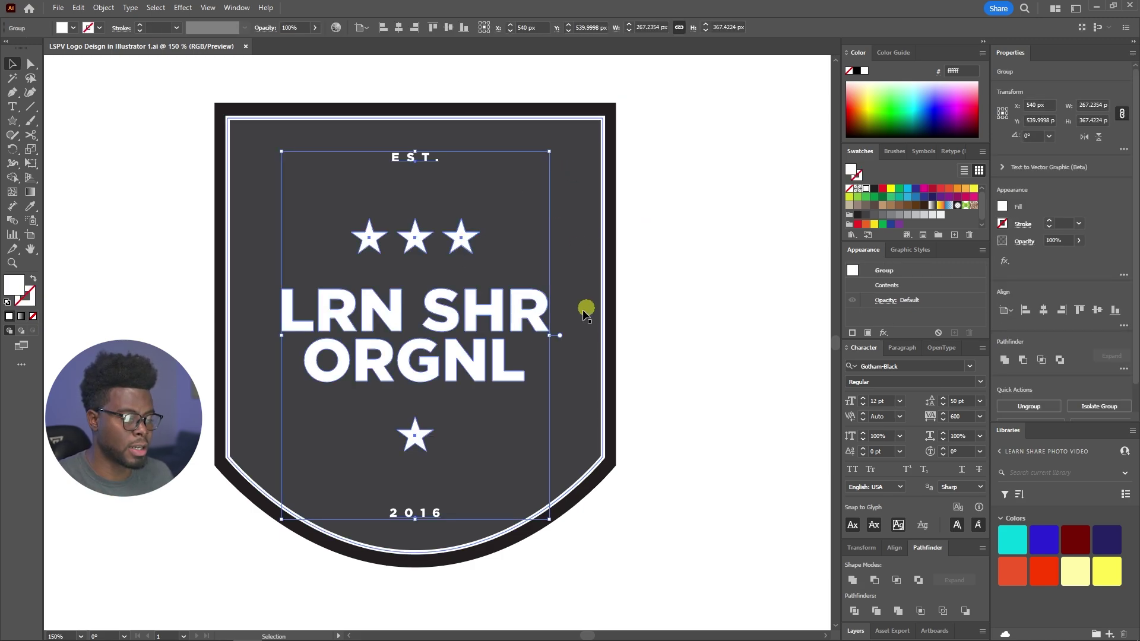
{"action": "right_click", "coordinate": [470, 243]}
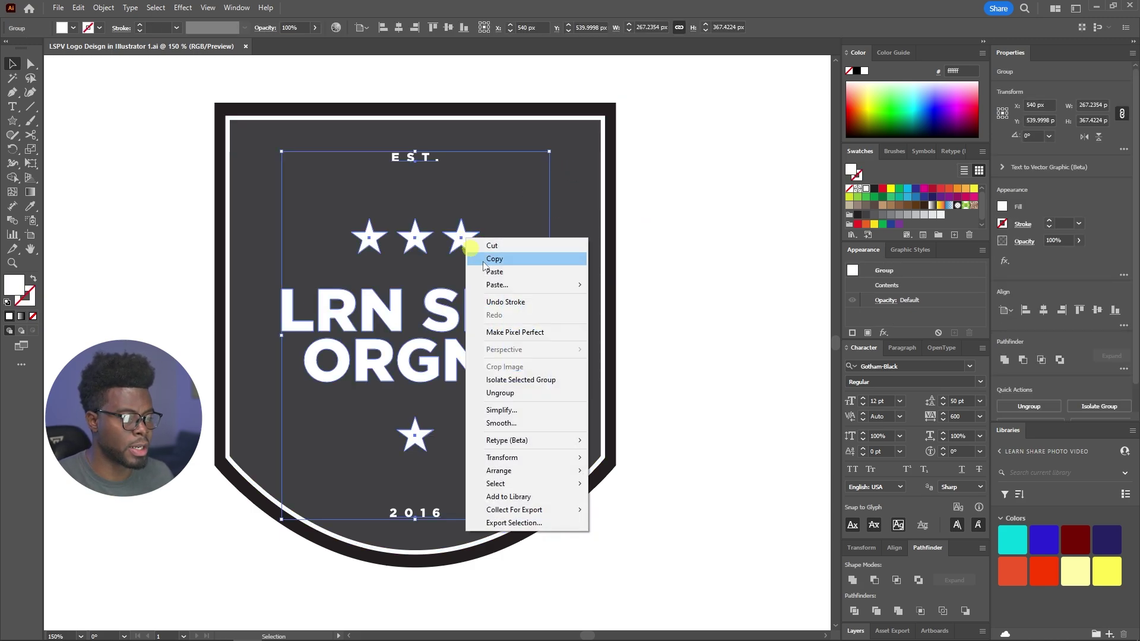
{"action": "left_click", "coordinate": [528, 394]}
{"action": "left_click", "coordinate": [656, 282]}
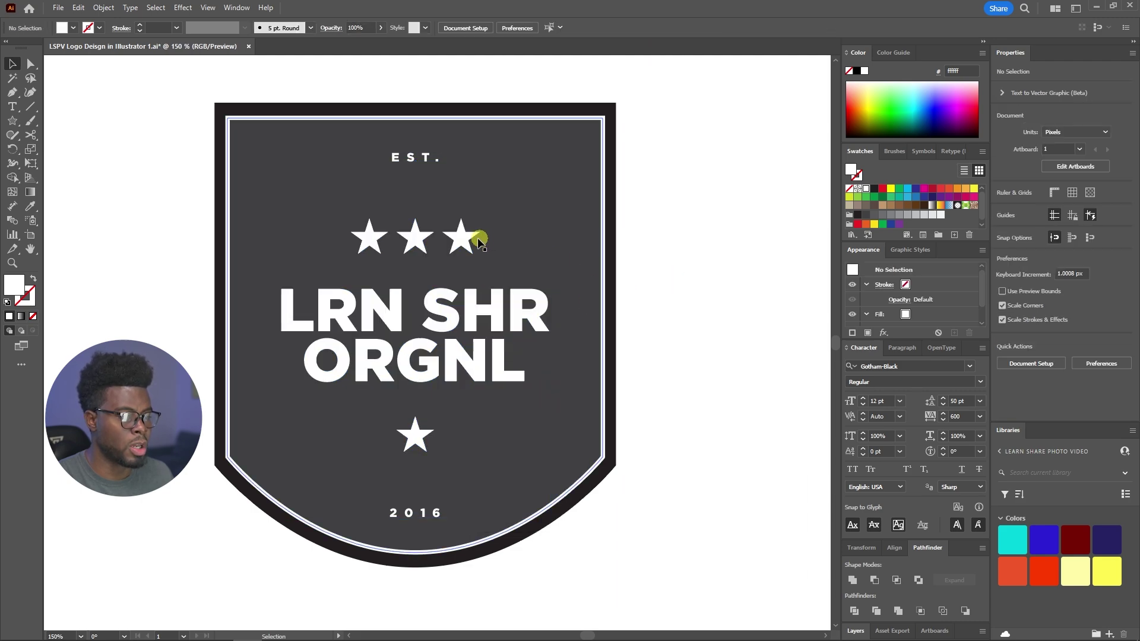
Fill the three-star row with the yellow swatch ffde17 and deselect it
{"action": "left_click", "coordinate": [470, 237]}
{"action": "left_click", "coordinate": [908, 189]}
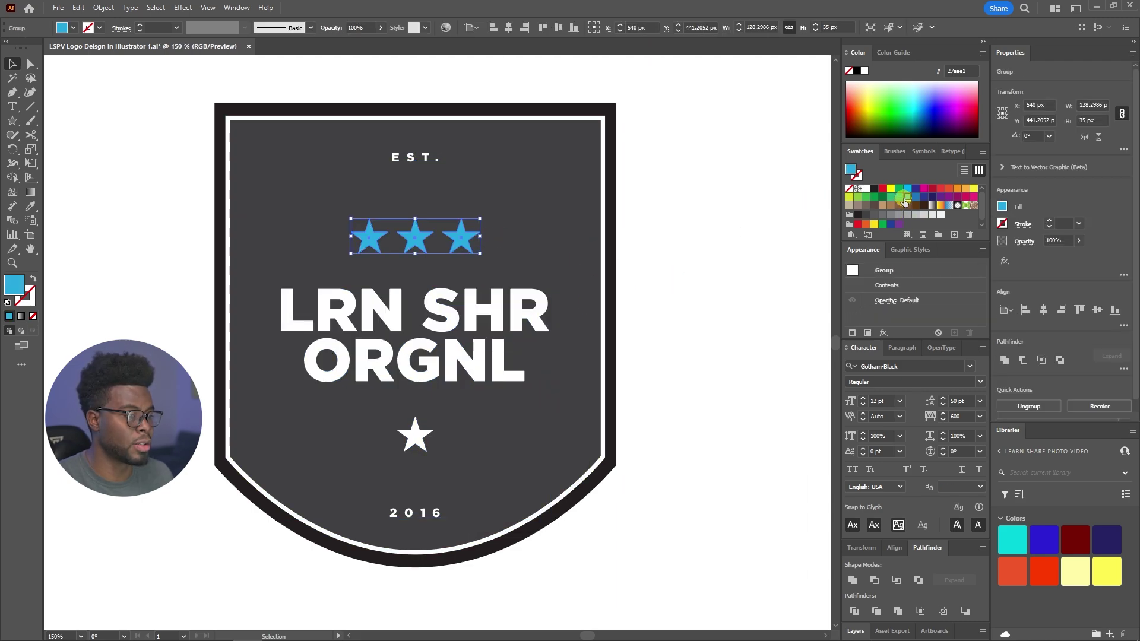
{"action": "left_click", "coordinate": [907, 214]}
{"action": "left_click", "coordinate": [941, 205]}
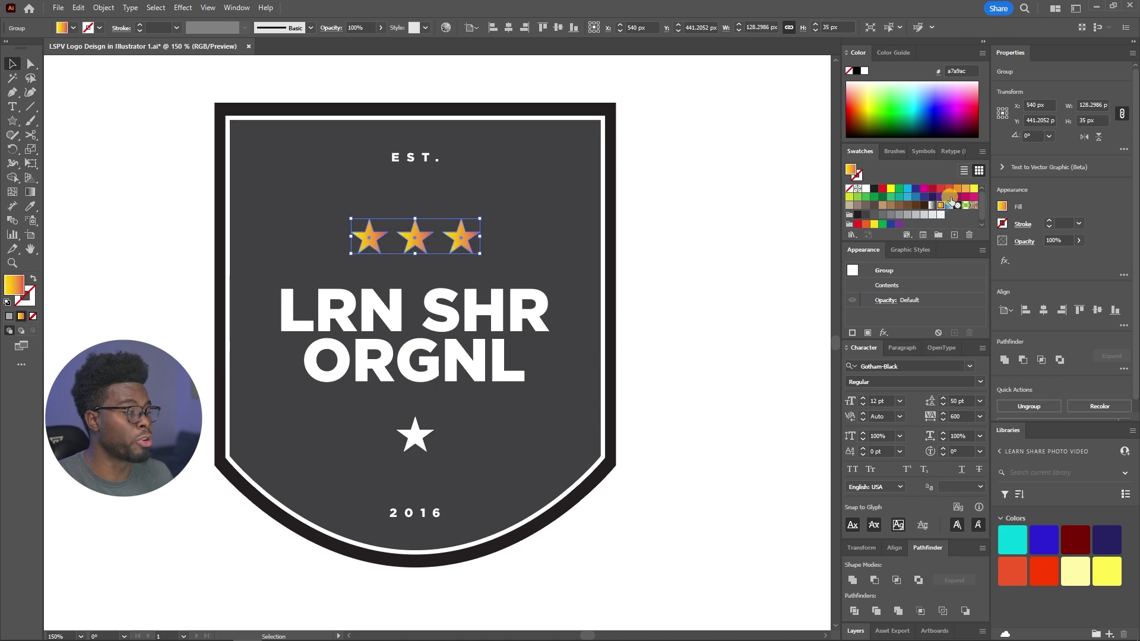
{"action": "left_click", "coordinate": [949, 197]}
{"action": "left_click", "coordinate": [948, 189]}
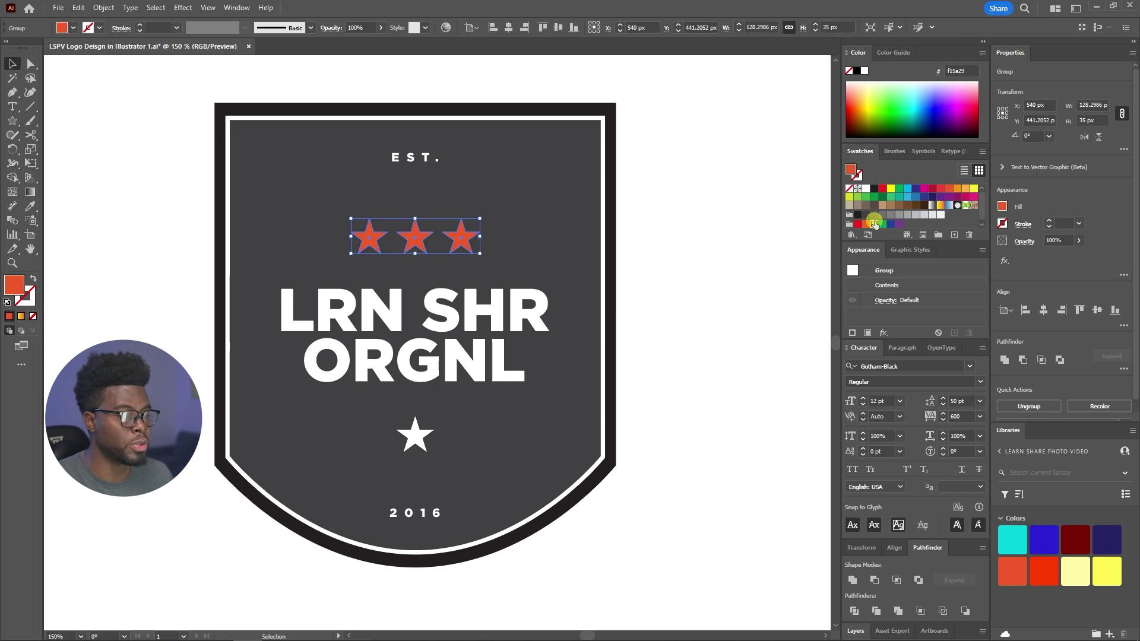
{"action": "left_click", "coordinate": [874, 224]}
{"action": "left_click", "coordinate": [692, 208]}
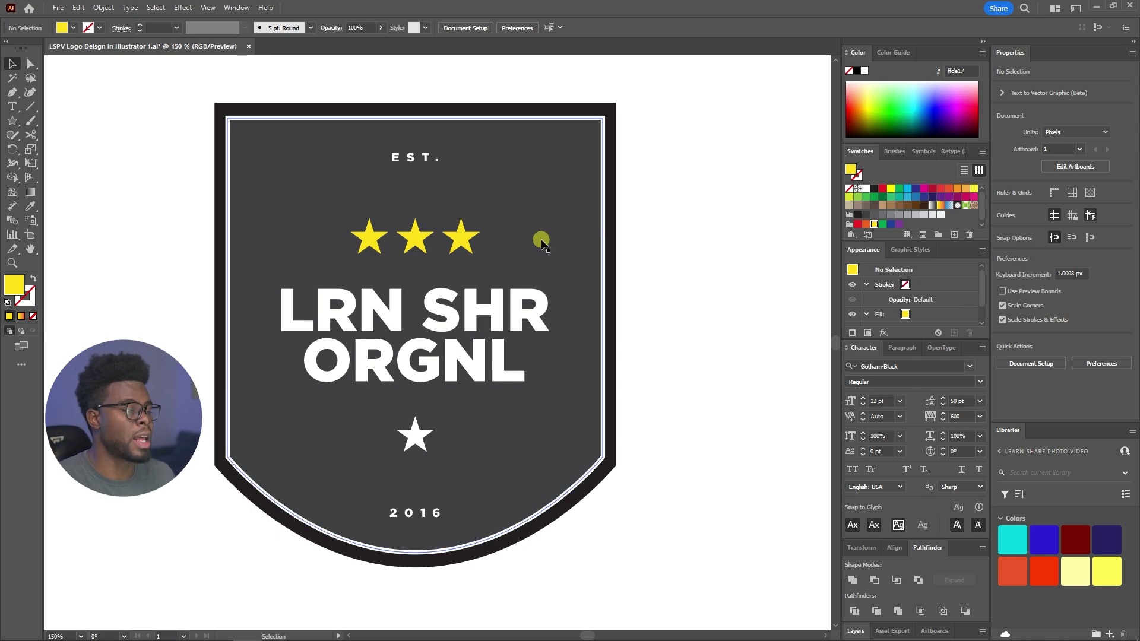
Isolate the shield group, fill the inner shield path with brown swatch 8b5e3c, and exit isolation
{"action": "left_click", "coordinate": [555, 181]}
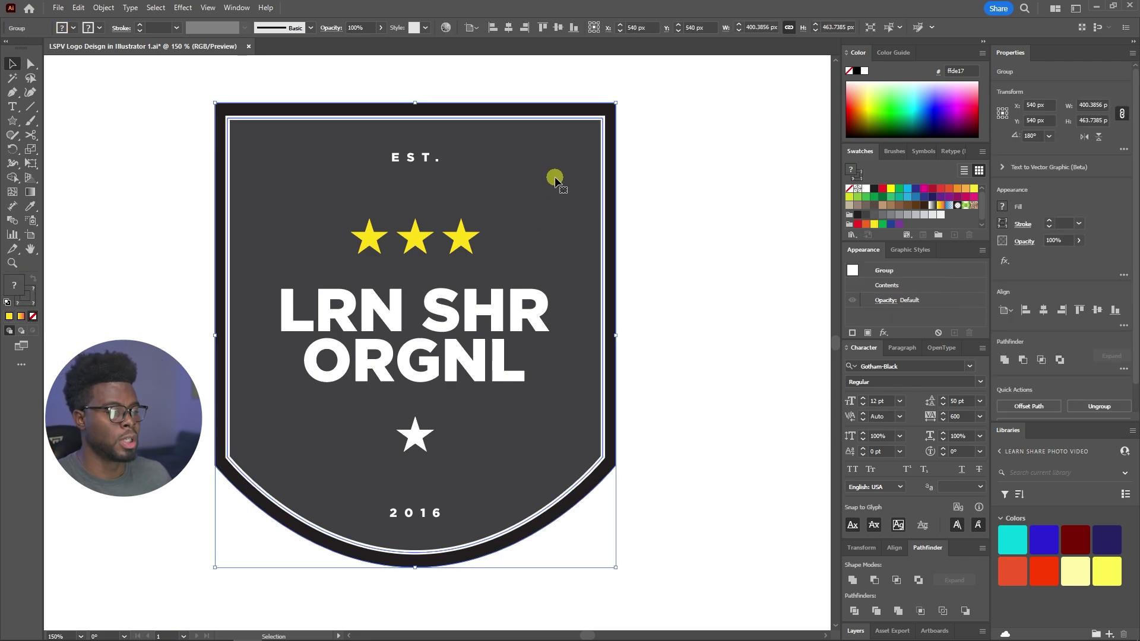
{"action": "double_click", "coordinate": [584, 184]}
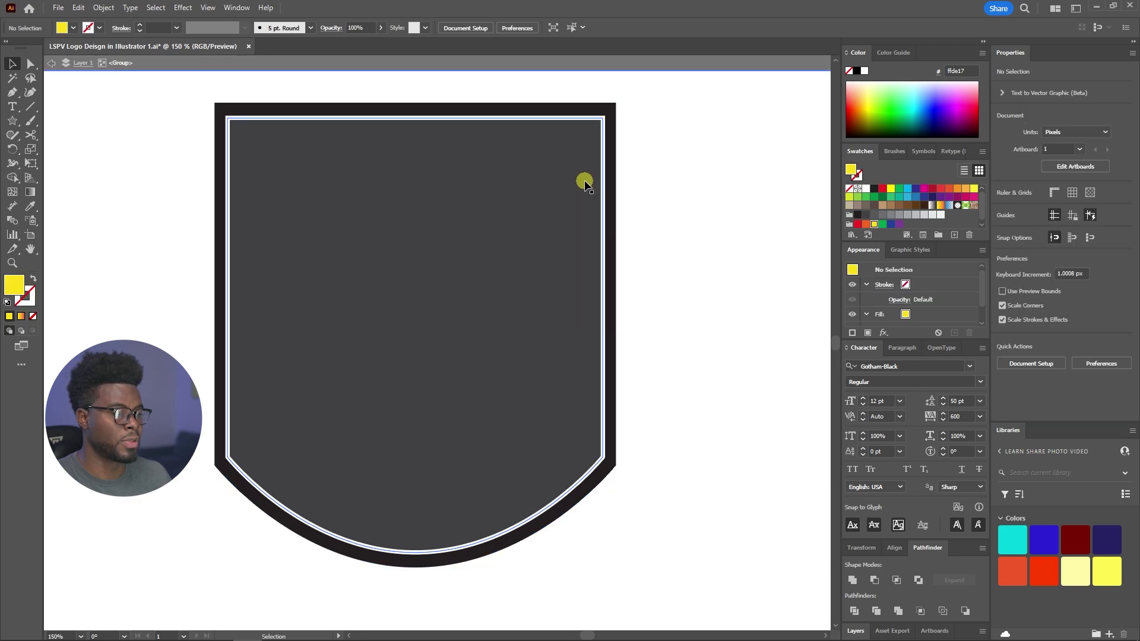
{"action": "left_click", "coordinate": [582, 184]}
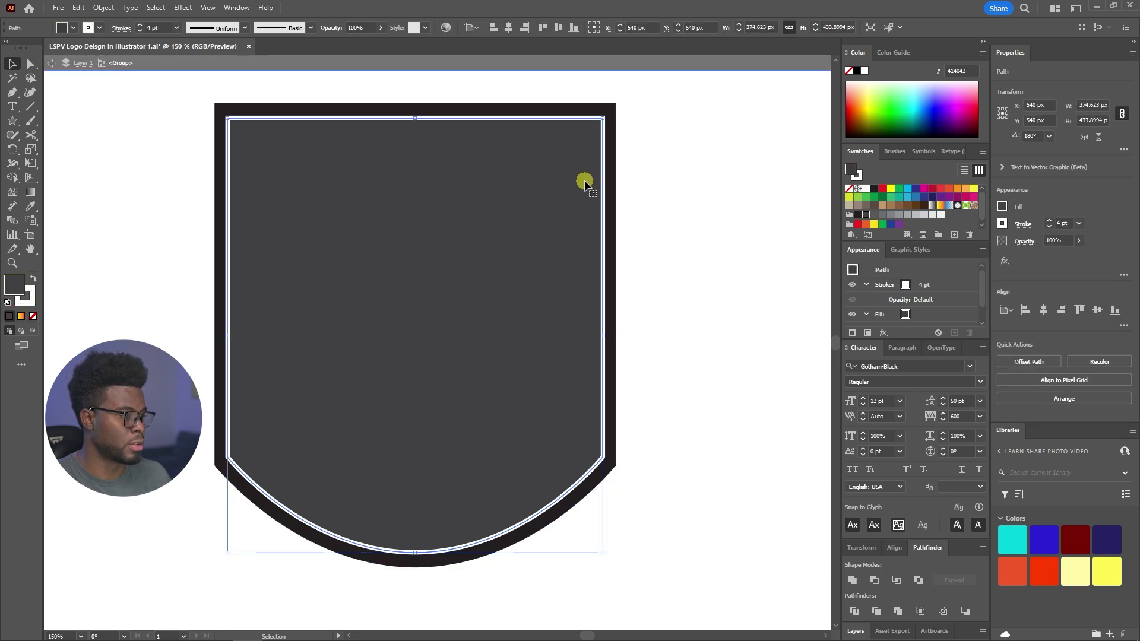
{"action": "left_click", "coordinate": [890, 206]}
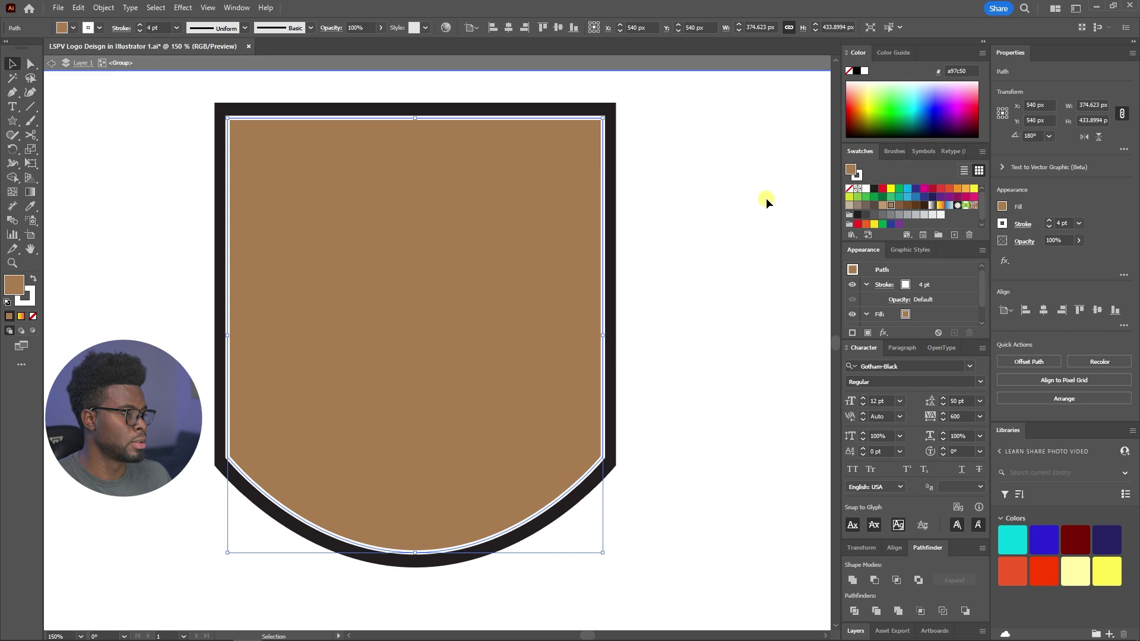
{"action": "left_click", "coordinate": [899, 206]}
{"action": "double_click", "coordinate": [710, 194]}
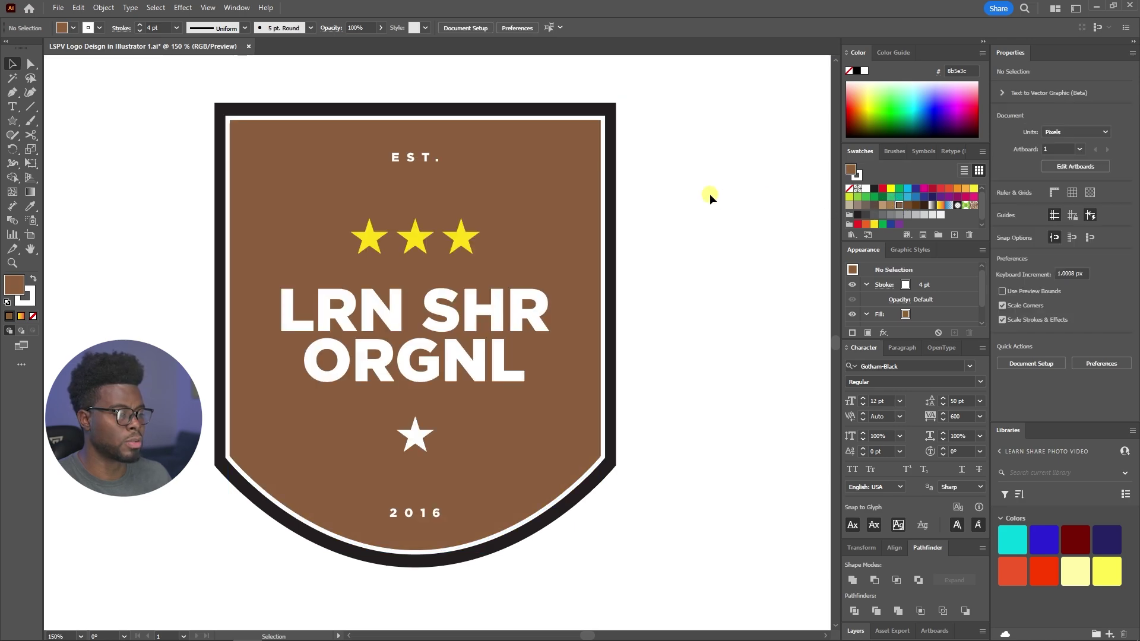
Fill the single lower star with the yellow swatch fff200 and deselect it
{"action": "left_click", "coordinate": [420, 438]}
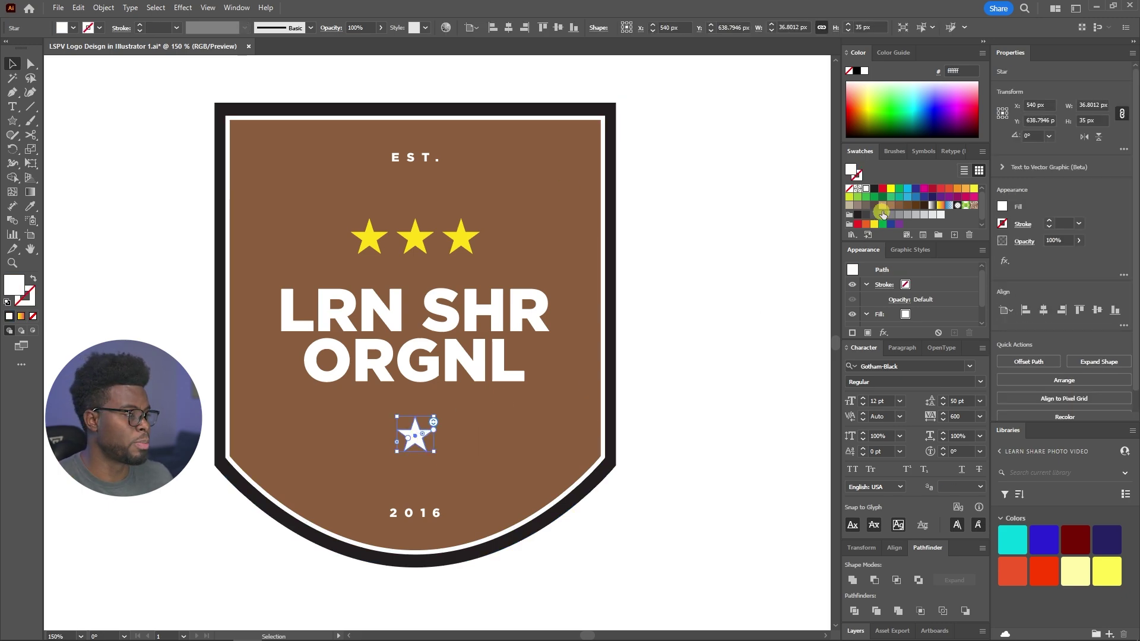
{"action": "left_click", "coordinate": [890, 188]}
{"action": "left_click", "coordinate": [671, 252]}
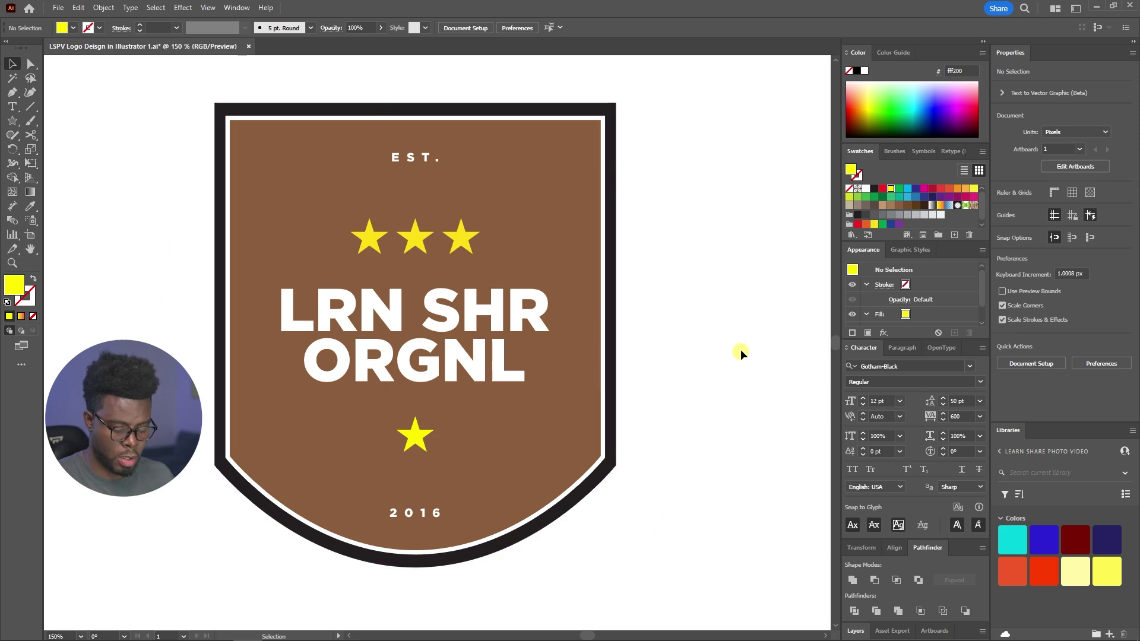
Review the artboard's file format options in Export for Screens, keeping PNG, and close the dialog without exporting
{"action": "key", "text": "ctrl+alt+e"}
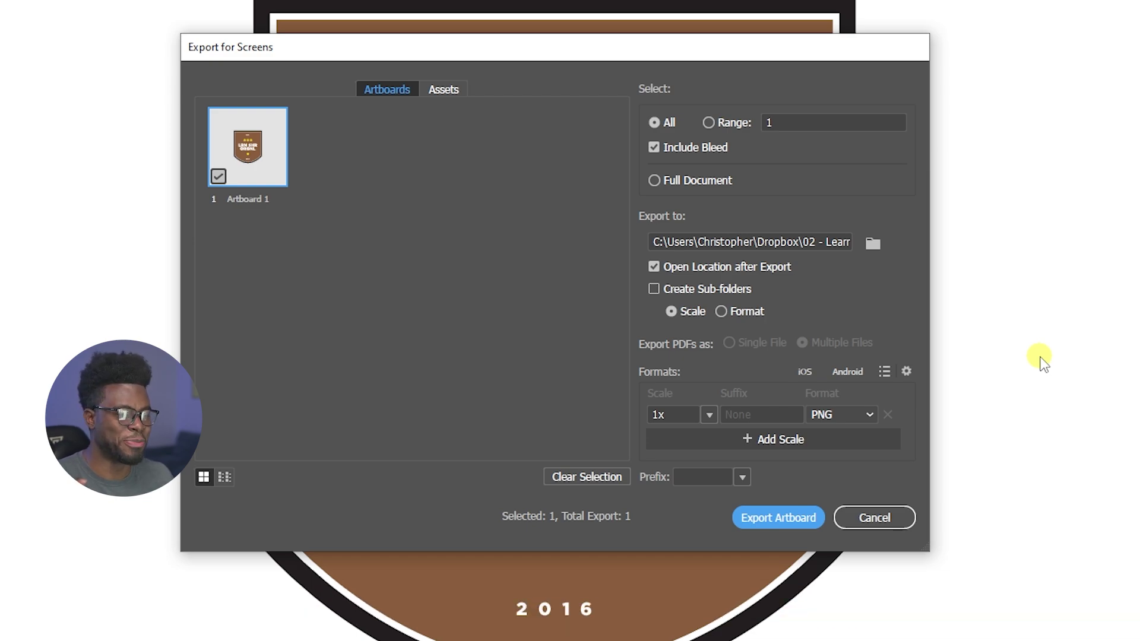
{"action": "left_click", "coordinate": [858, 414]}
{"action": "left_click", "coordinate": [840, 433]}
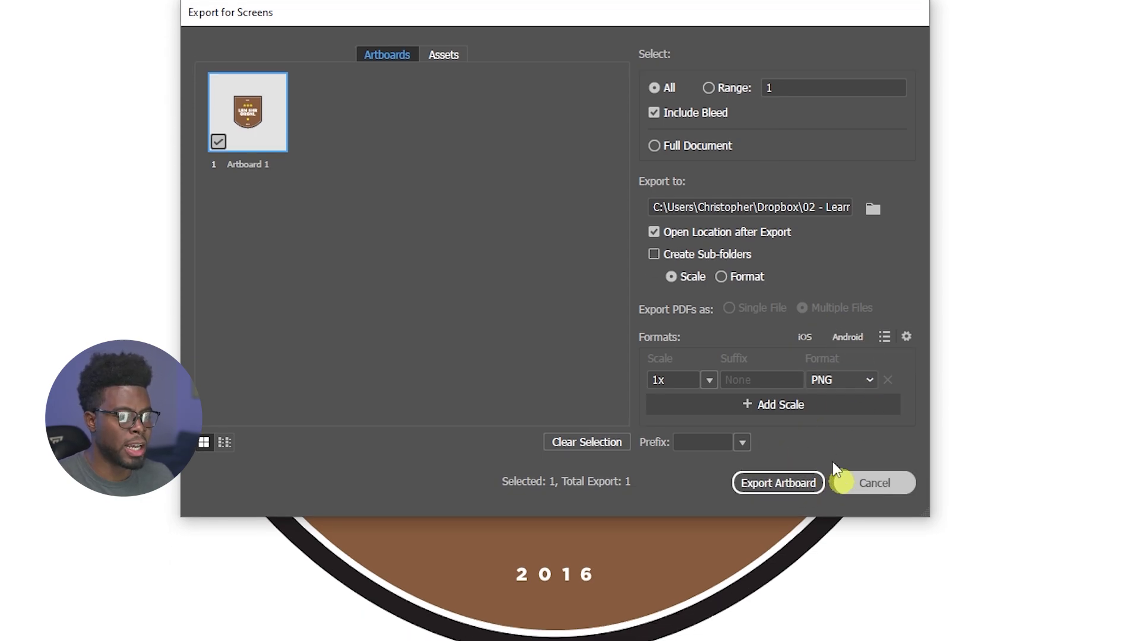
{"action": "left_click", "coordinate": [847, 519]}
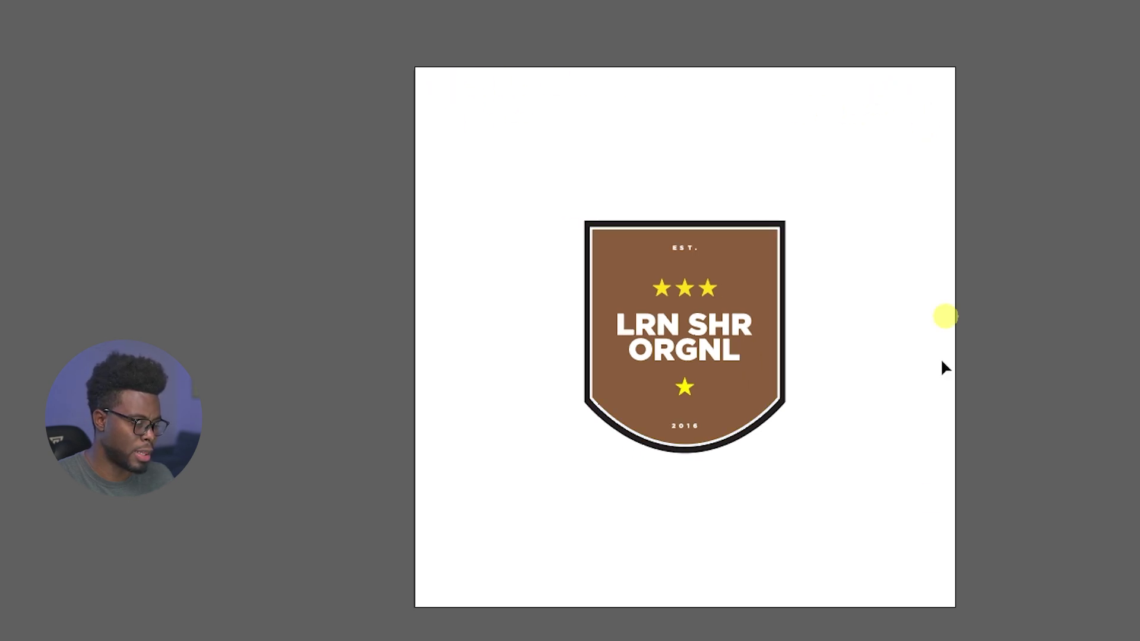